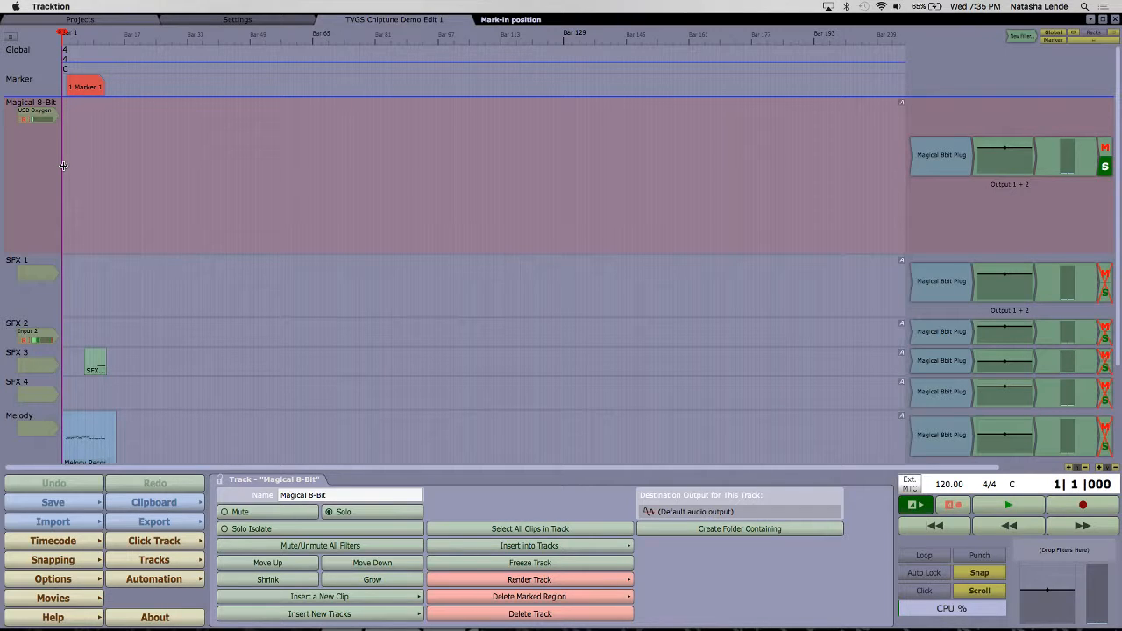
# Step: Review the settings page and the project's item list, and return to TVGS Chiptune Demo Edit 1
pyautogui.click(197, 24)
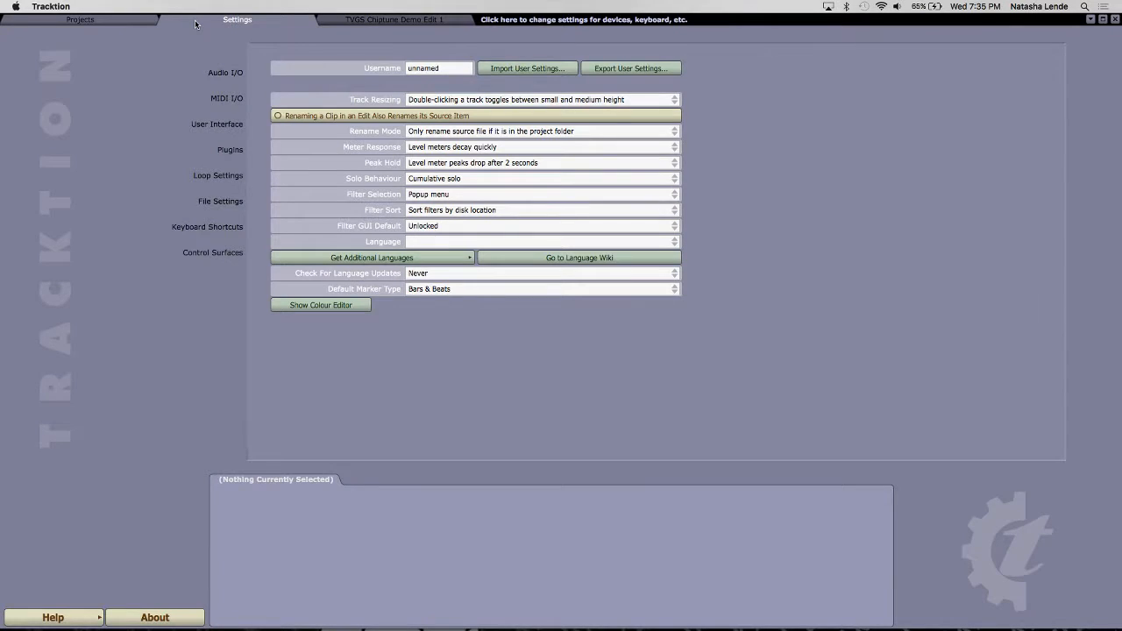
pyautogui.click(140, 26)
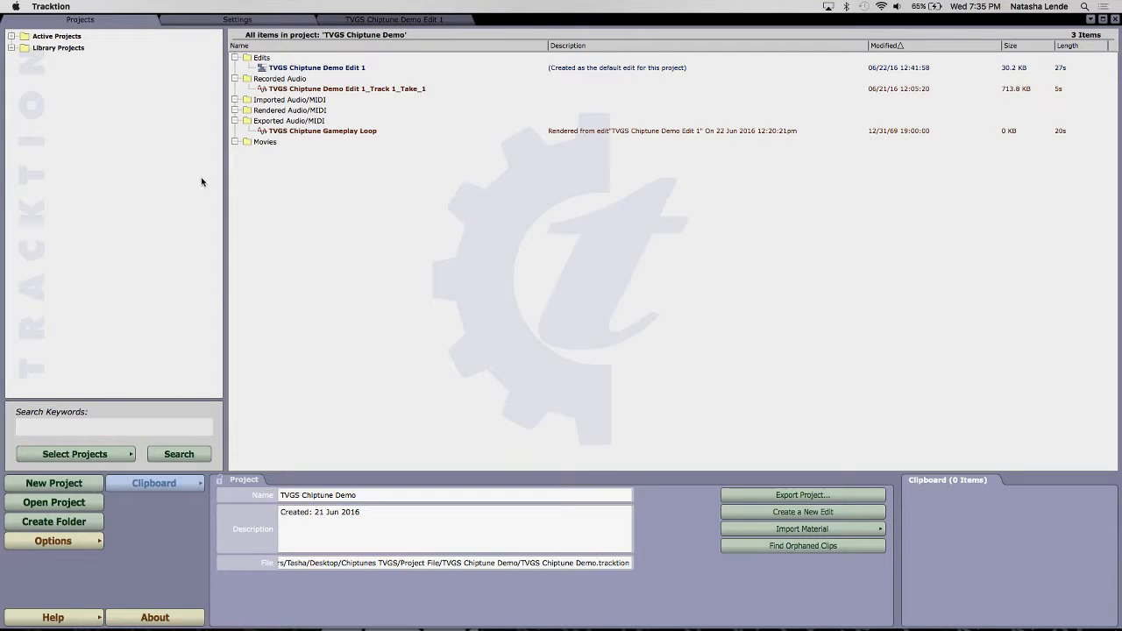
pyautogui.click(375, 21)
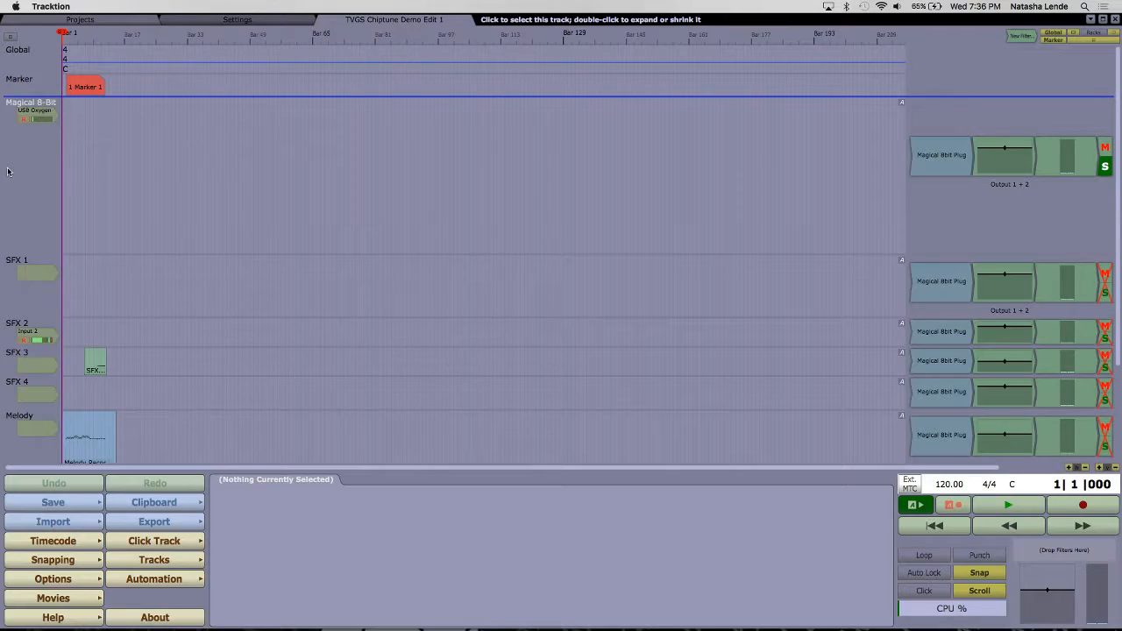
pyautogui.hotkey('ctrl', 'Up')
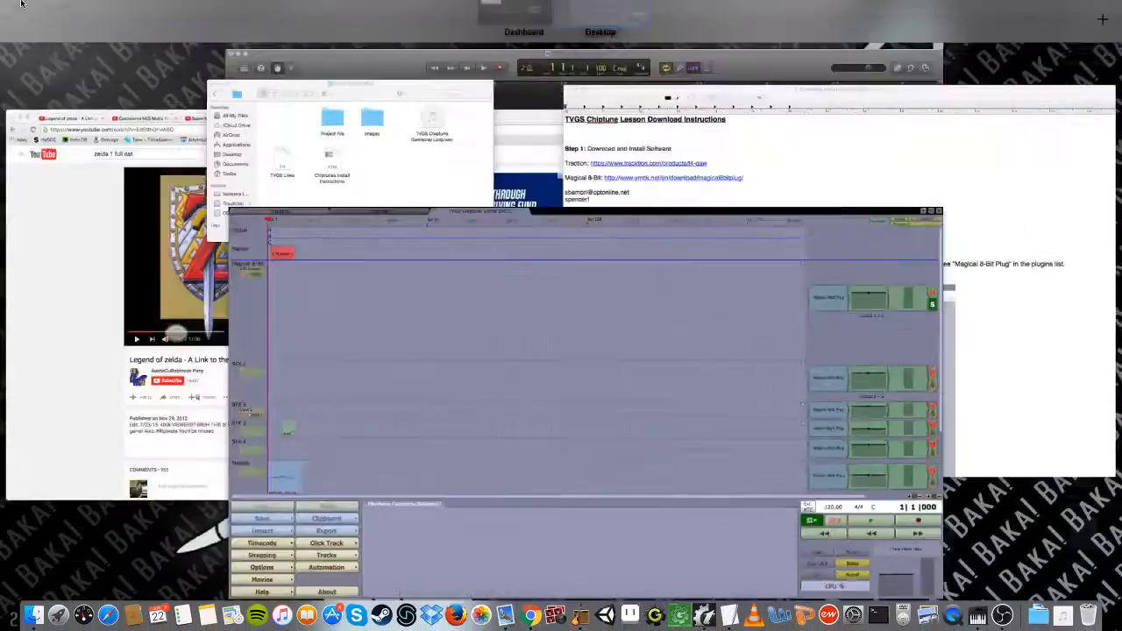
pyautogui.click(508, 399)
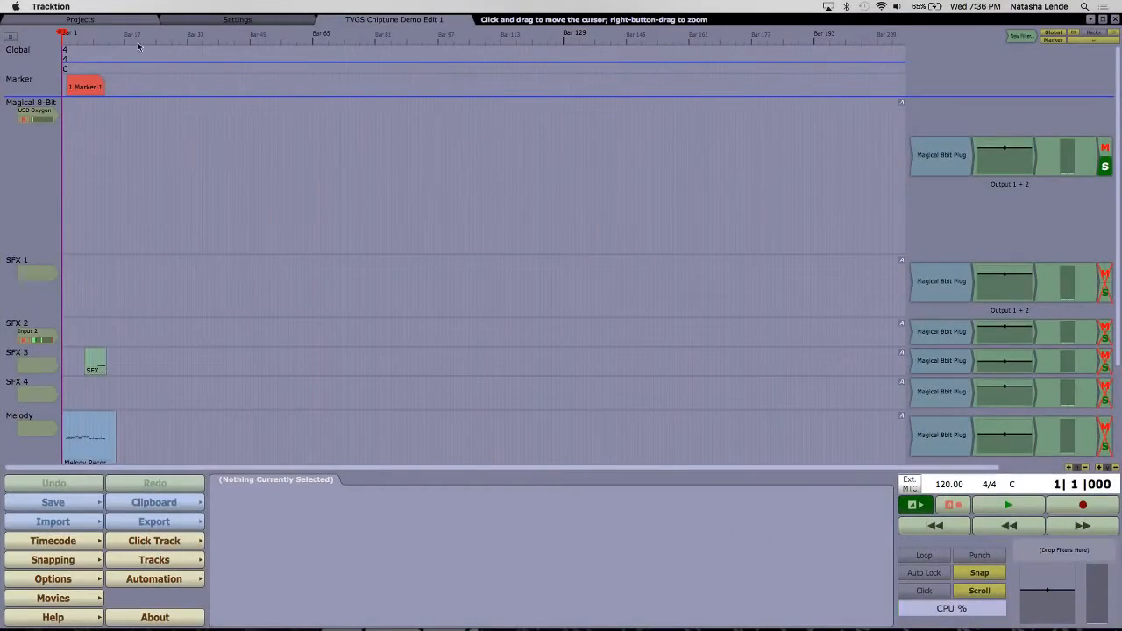
# Step: Examine the name, location and template options for a new project, and return to the demo edit without creating one
pyautogui.click(124, 20)
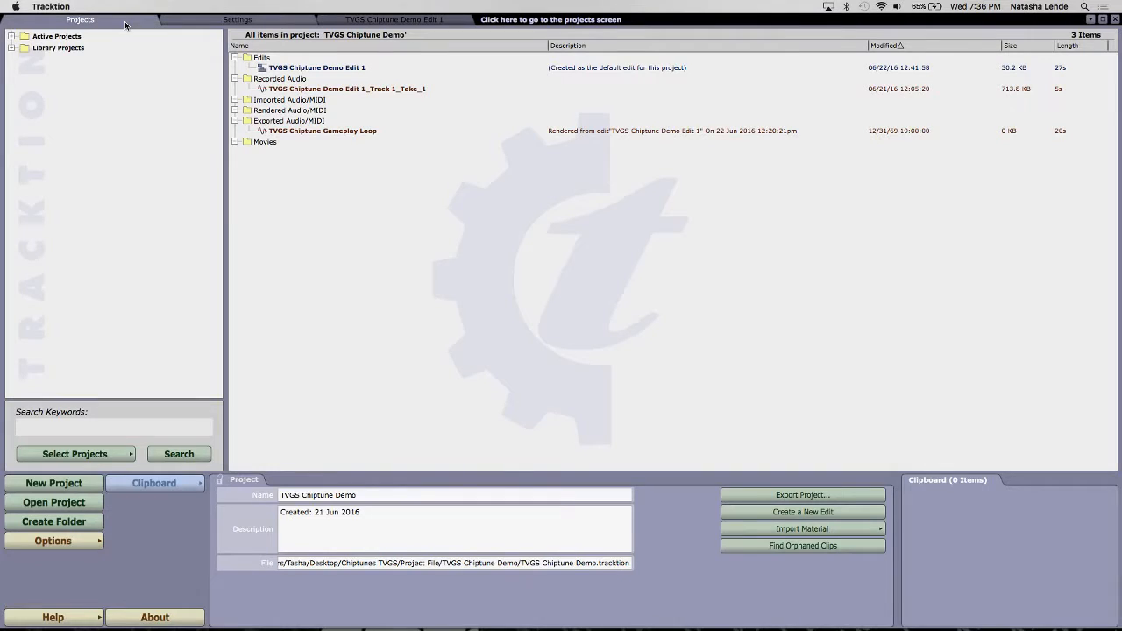
pyautogui.click(83, 484)
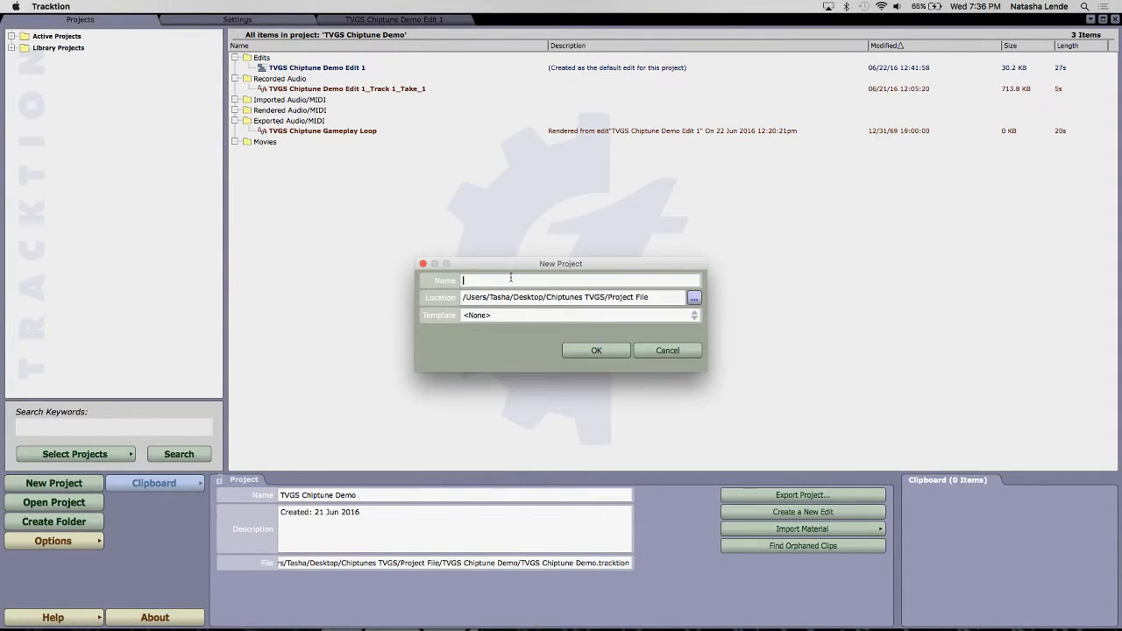
pyautogui.click(666, 350)
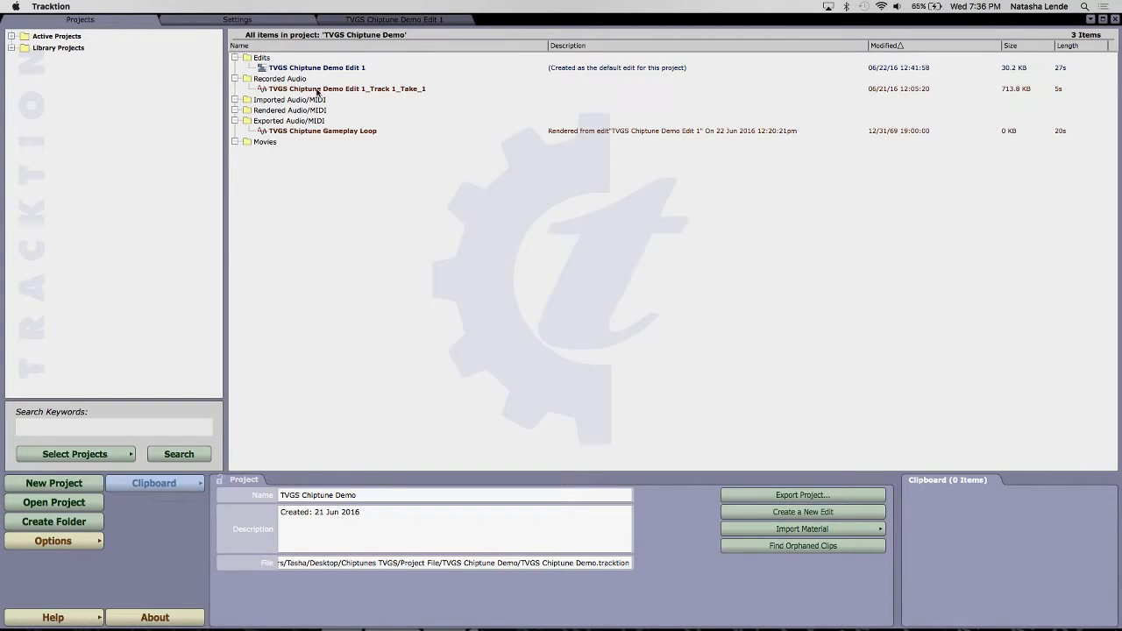
pyautogui.click(358, 22)
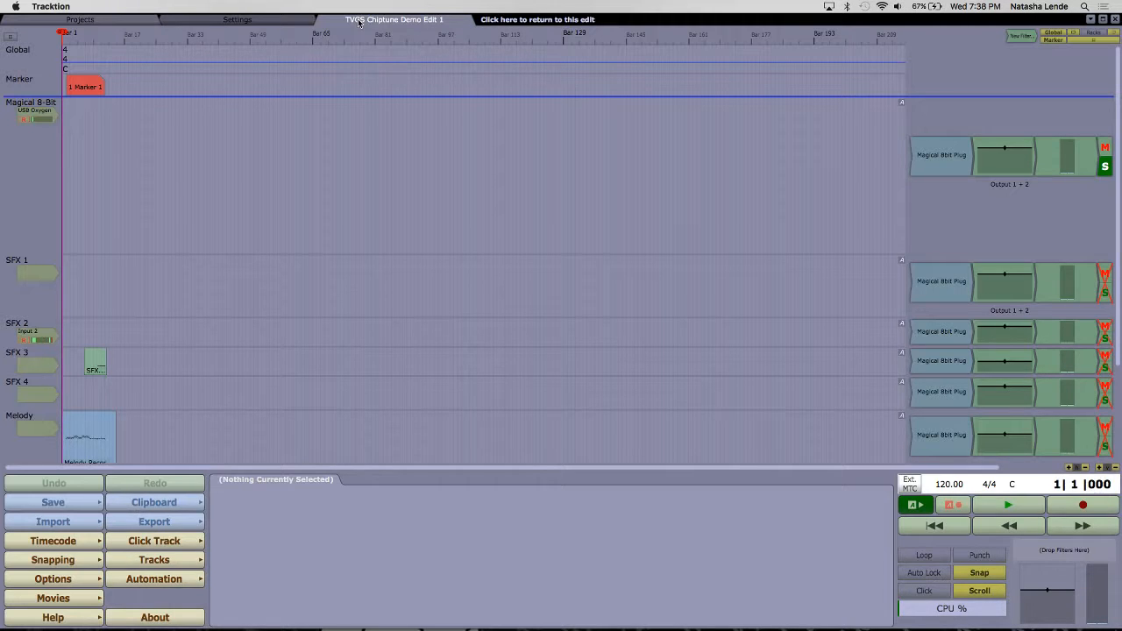
# Step: Select the Magical 8-Bit track and make it slightly taller
pyautogui.click(33, 157)
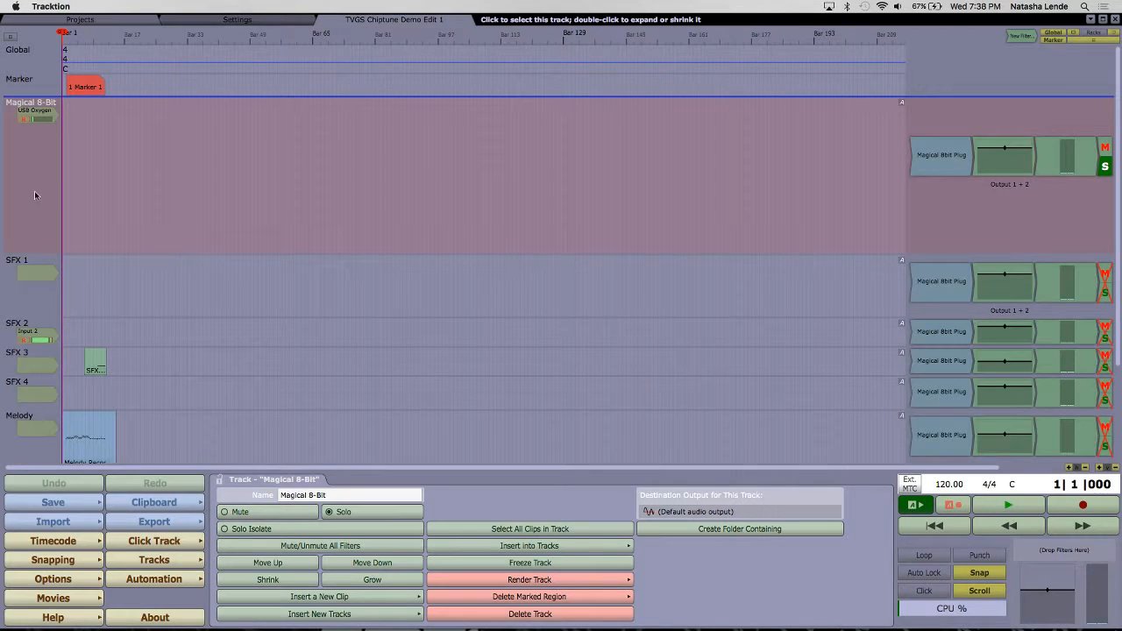
pyautogui.click(18, 268)
pyautogui.click(10, 329)
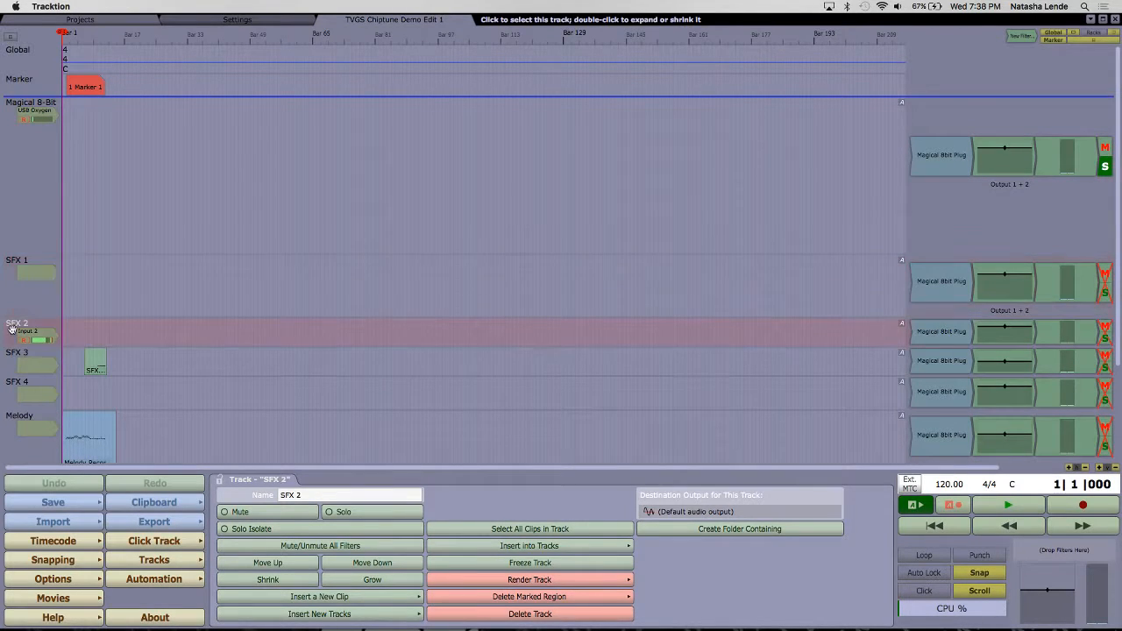
pyautogui.click(14, 198)
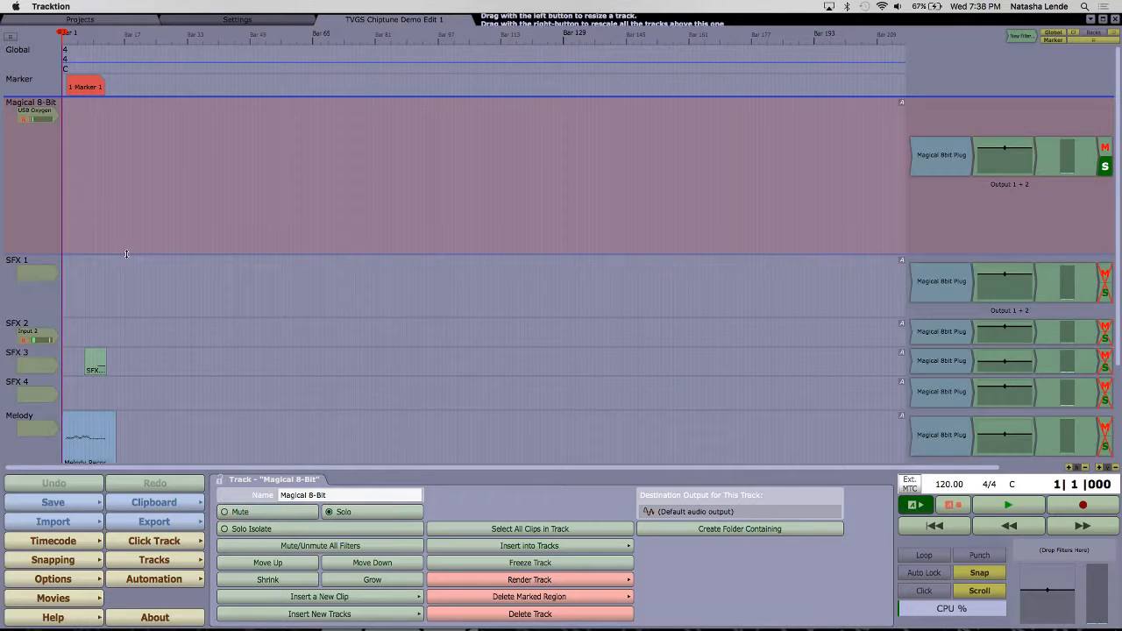
pyautogui.moveTo(126, 253)
pyautogui.mouseDown()
pyautogui.moveTo(119, 159)
pyautogui.moveTo(138, 261)
pyautogui.mouseUp()
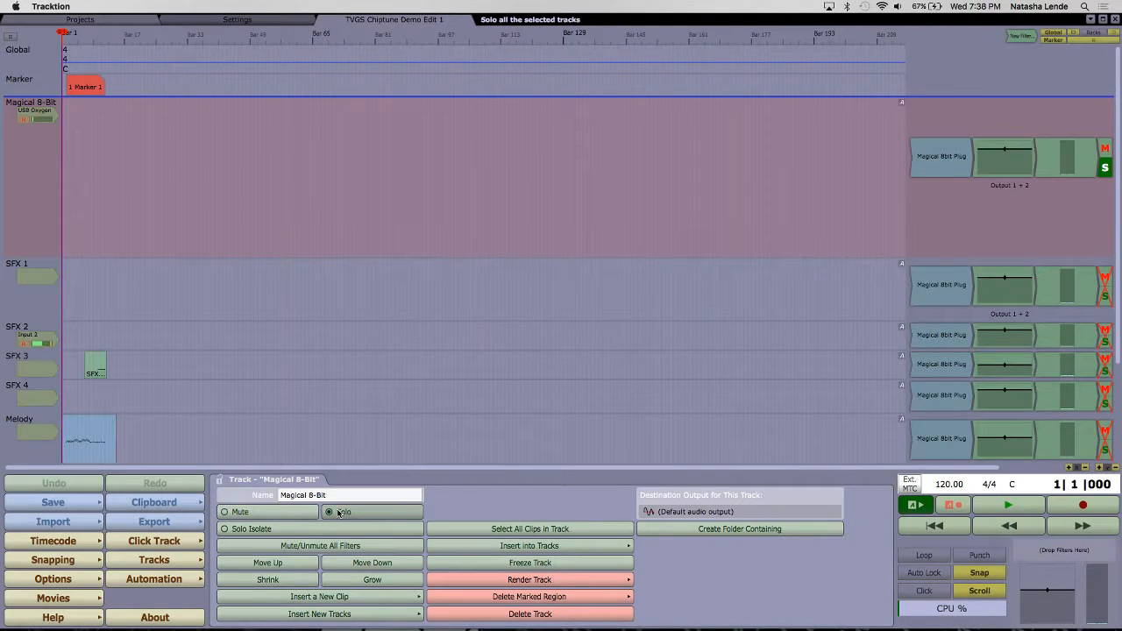
pyautogui.moveTo(26, 169); pyautogui.dragTo(20, 200)
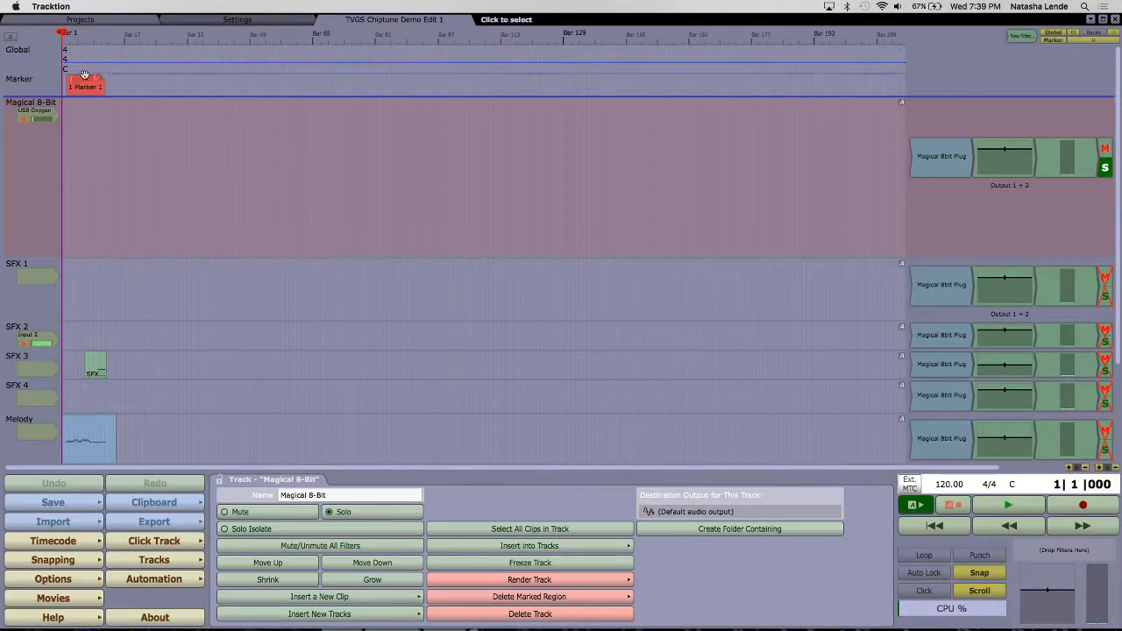
# Step: Delete Marker 1 from the marker track
pyautogui.click(85, 87)
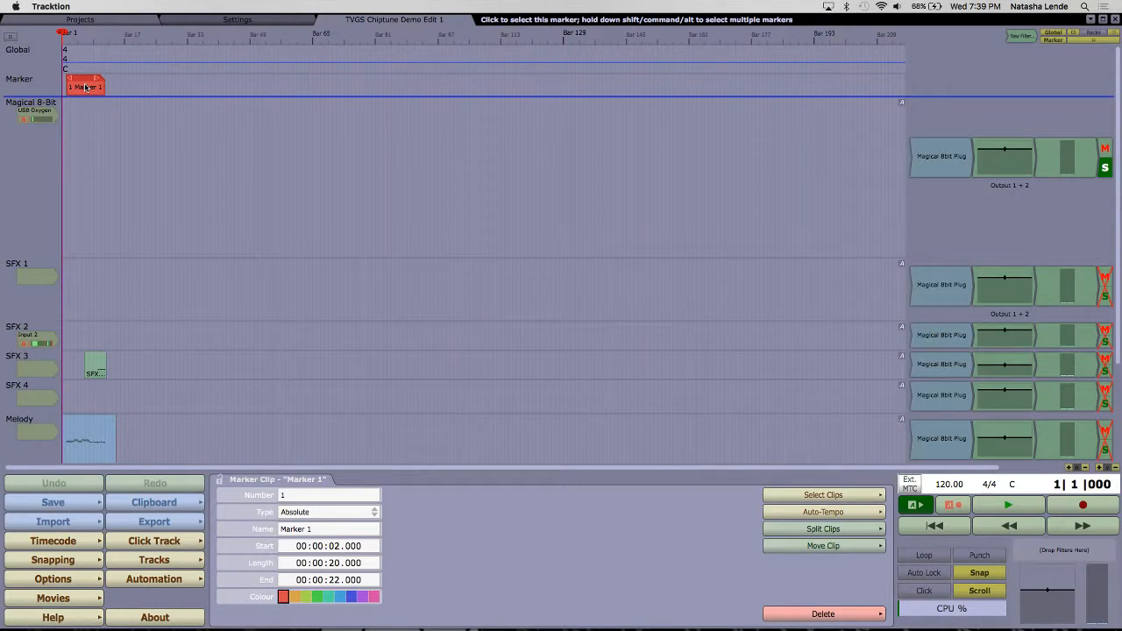
pyautogui.click(85, 88)
pyautogui.press('Delete')
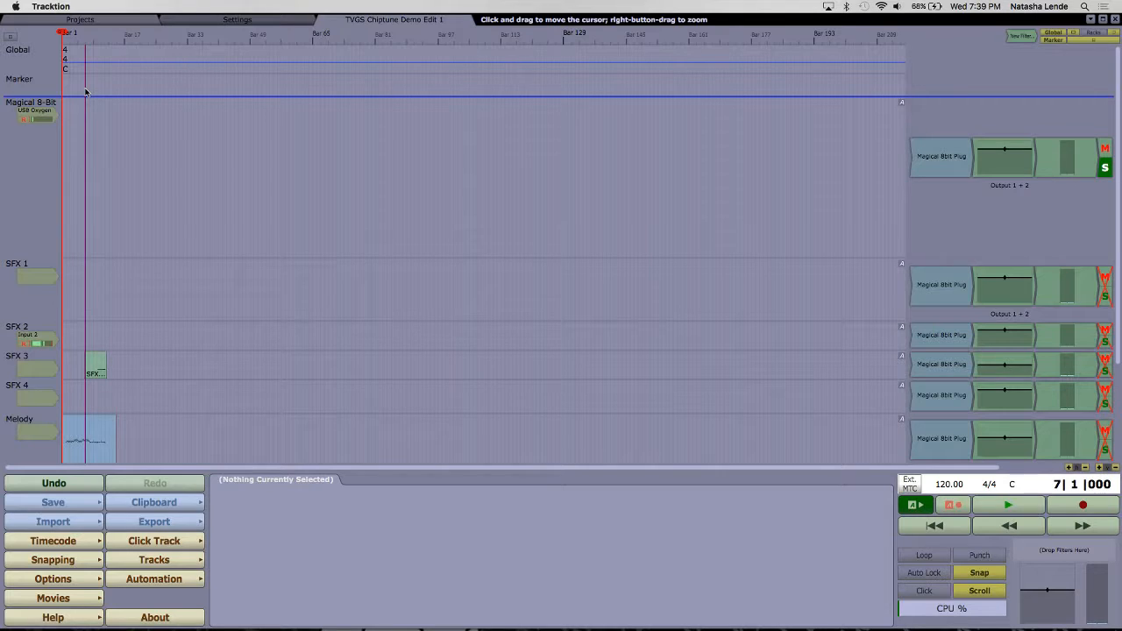
# Step: Move the playback cursor back and forth through the first 17 bars and return it to bar 1
pyautogui.press('Left')
pyautogui.press('Left')
pyautogui.press('Left')
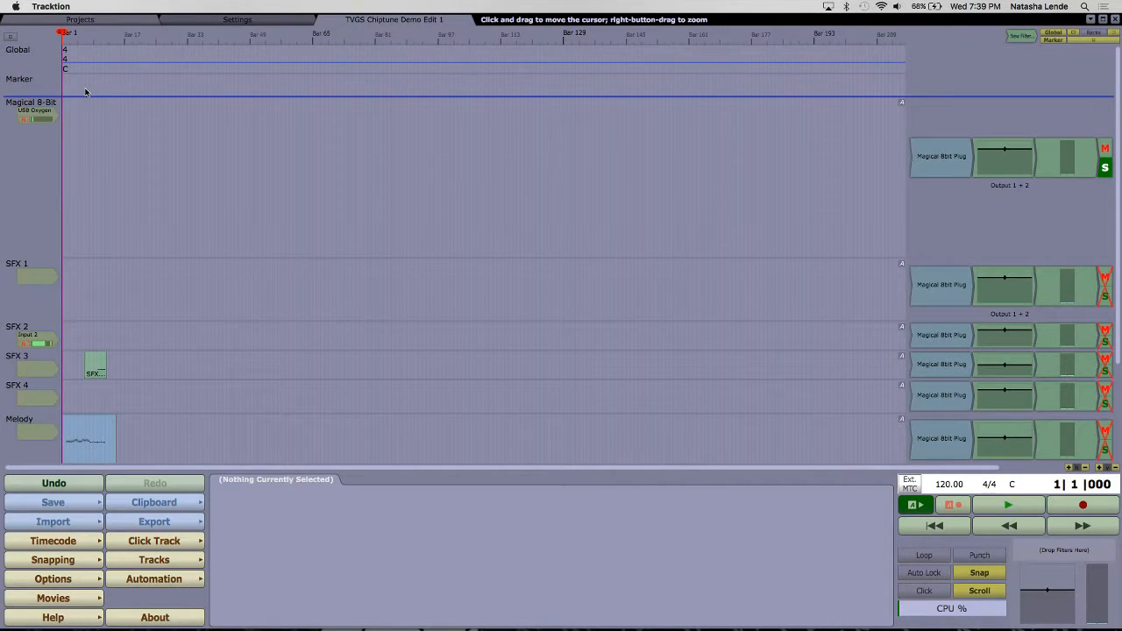
pyautogui.press('Right')
pyautogui.press('Right')
pyautogui.press('Right')
pyautogui.press('Right')
pyautogui.press('Right')
pyautogui.press('Right')
pyautogui.press('Right')
pyautogui.press('Right')
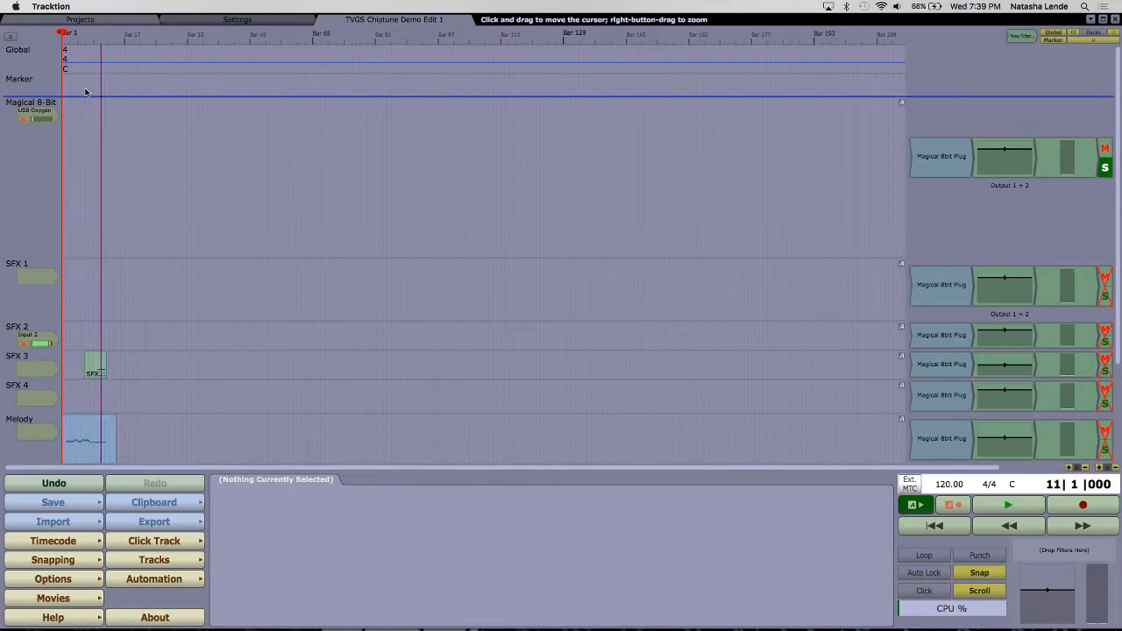
pyautogui.press('Left')
pyautogui.press('Left')
pyautogui.press('Left')
pyautogui.press('Left')
pyautogui.press('Left')
pyautogui.press('Left')
pyautogui.press('Left')
pyautogui.press('Right')
pyautogui.press('Right')
pyautogui.press('Right')
pyautogui.press('Right')
pyautogui.press('Right')
pyautogui.press('Right')
pyautogui.press('Right')
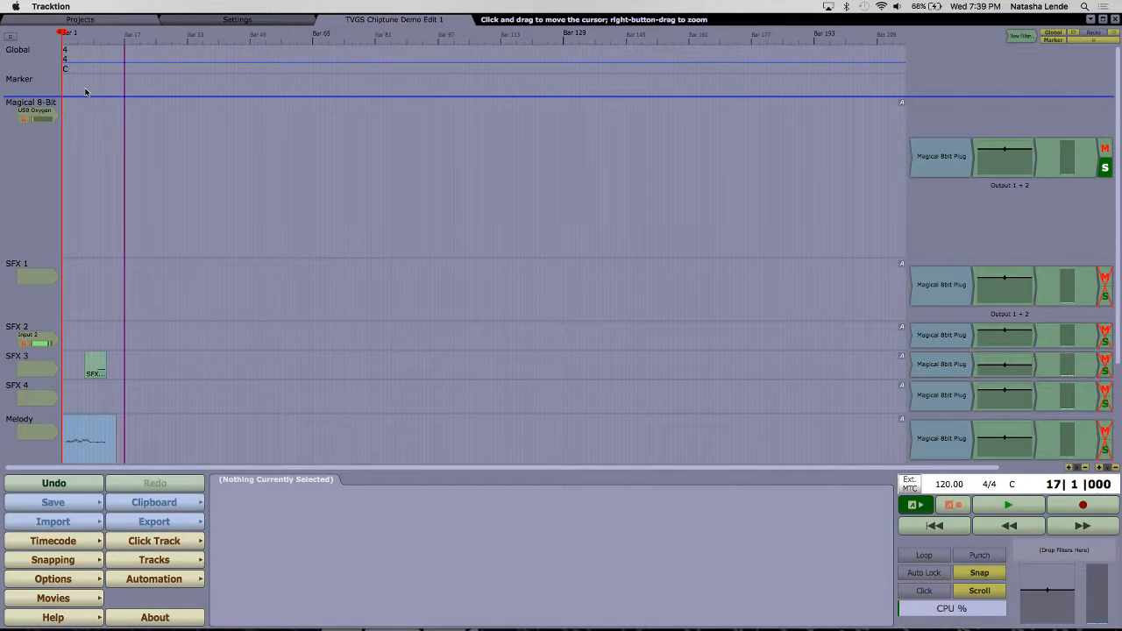
pyautogui.press('Left')
pyautogui.press('Left')
pyautogui.press('Left')
pyautogui.press('Left')
pyautogui.press('Left')
pyautogui.press('Left')
pyautogui.press('Left')
pyautogui.press('Left')
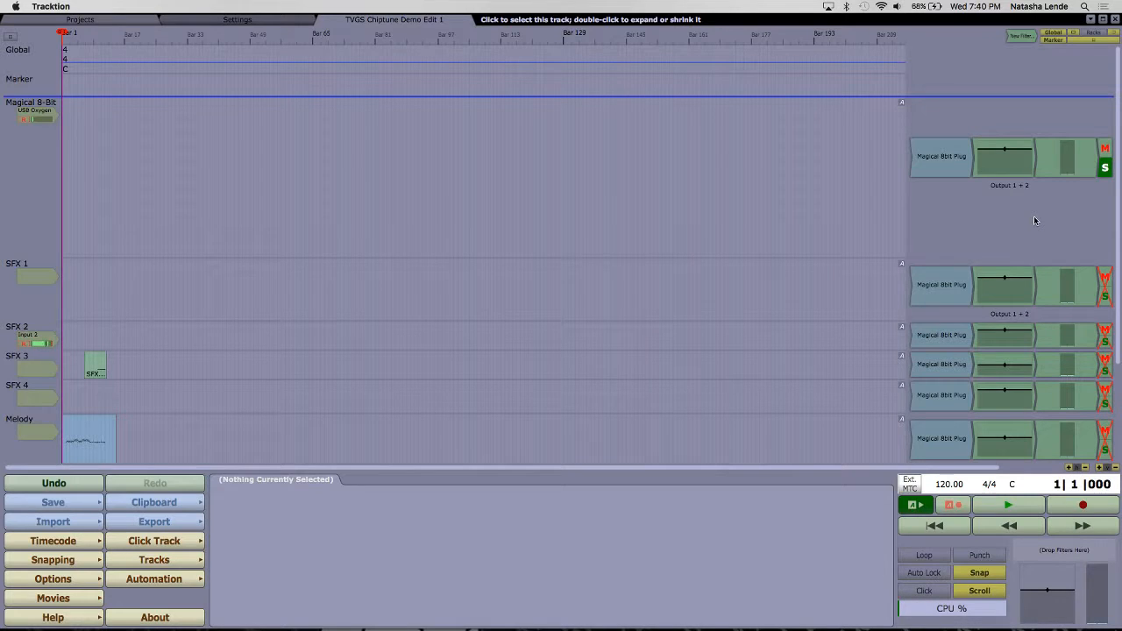
# Step: Open the Magical 8bit Plug settings of the Magical 8-Bit track and raise the system volume
pyautogui.doubleClick(935, 157)
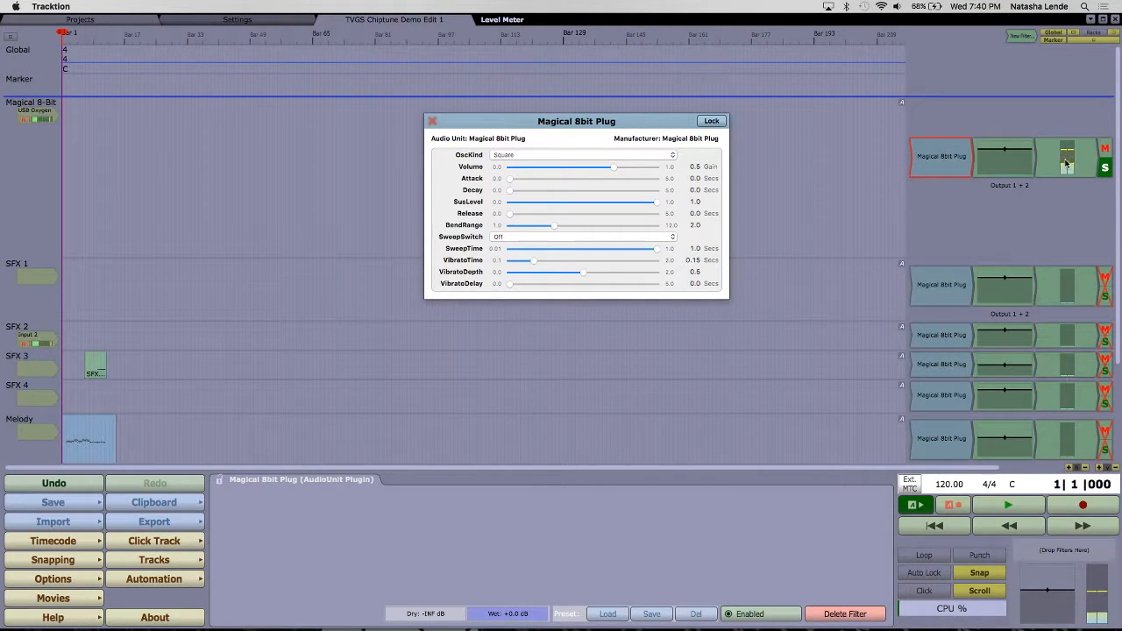
pyautogui.press('XF86AudioRaiseVolume')
pyautogui.press('XF86AudioRaiseVolume')
pyautogui.press('XF86AudioRaiseVolume')
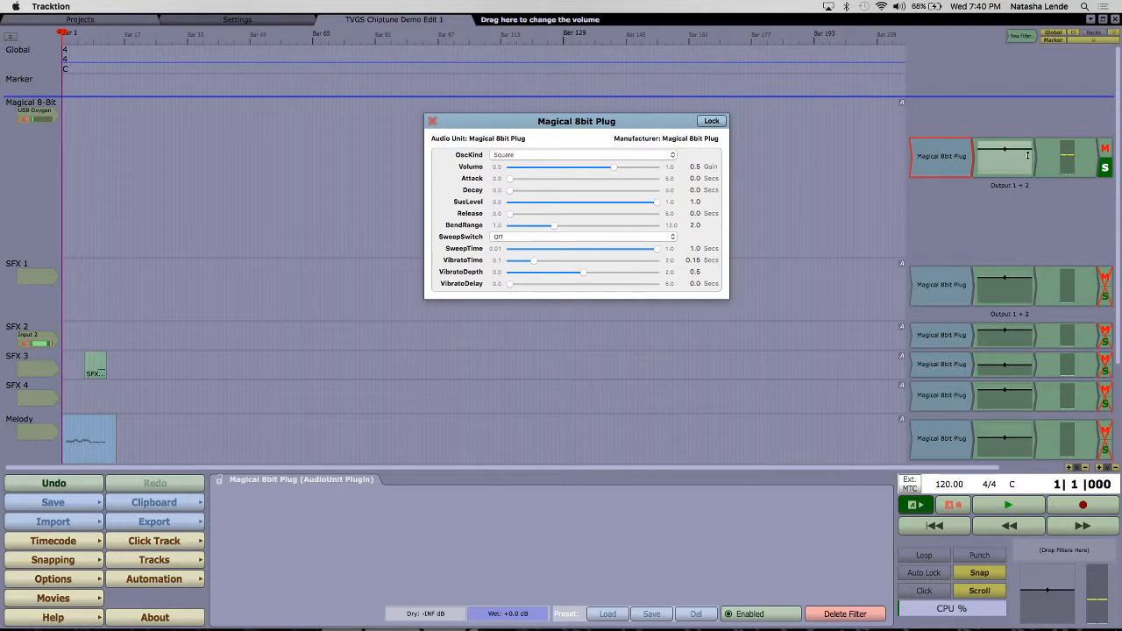
# Step: Lower the volume of the Magical 8-Bit track to -3.25 dB
pyautogui.click(1022, 156)
pyautogui.moveTo(1022, 156)
pyautogui.mouseDown()
pyautogui.moveTo(1027, 237)
pyautogui.moveTo(1018, 172)
pyautogui.mouseUp()
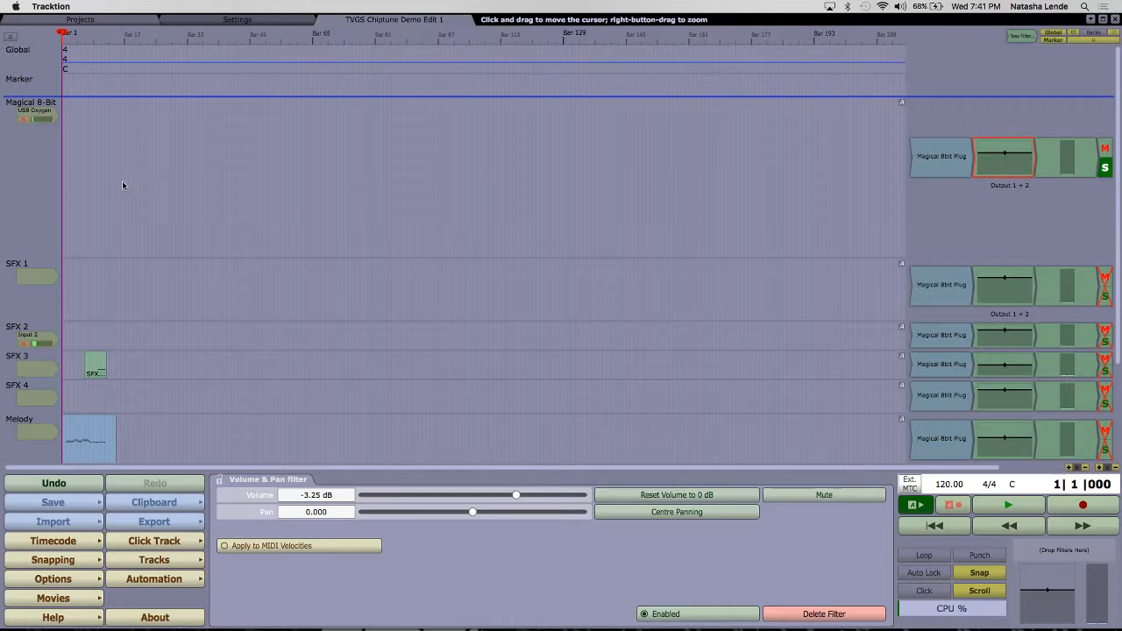
# Step: Select the Magical 8-Bit track and play the start of the edit briefly
pyautogui.click(49, 175)
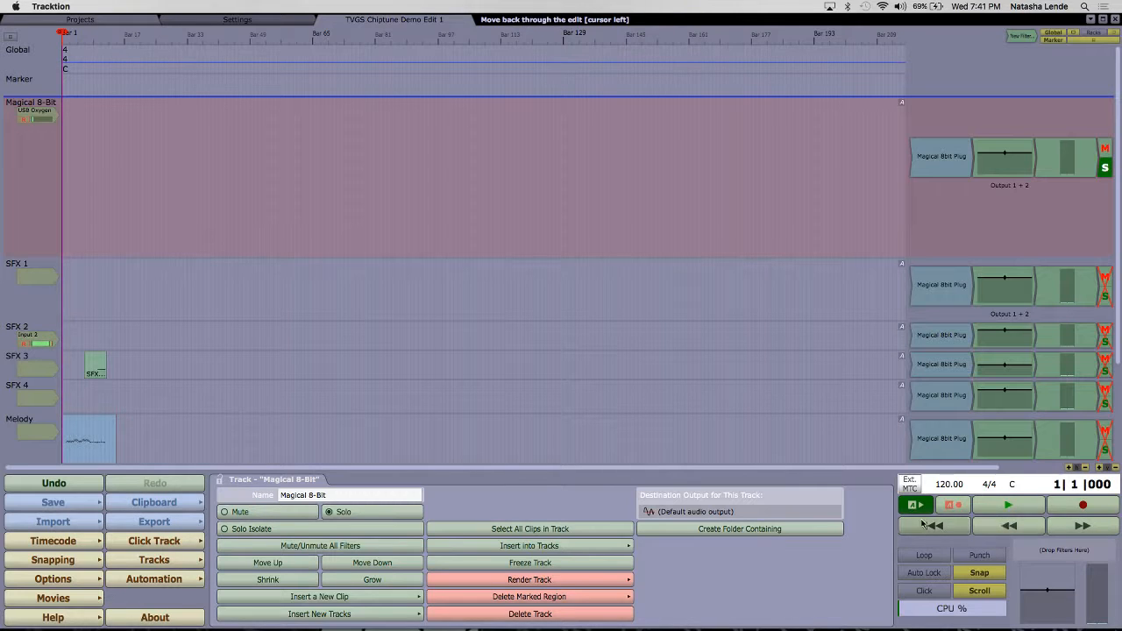
pyautogui.click(1013, 508)
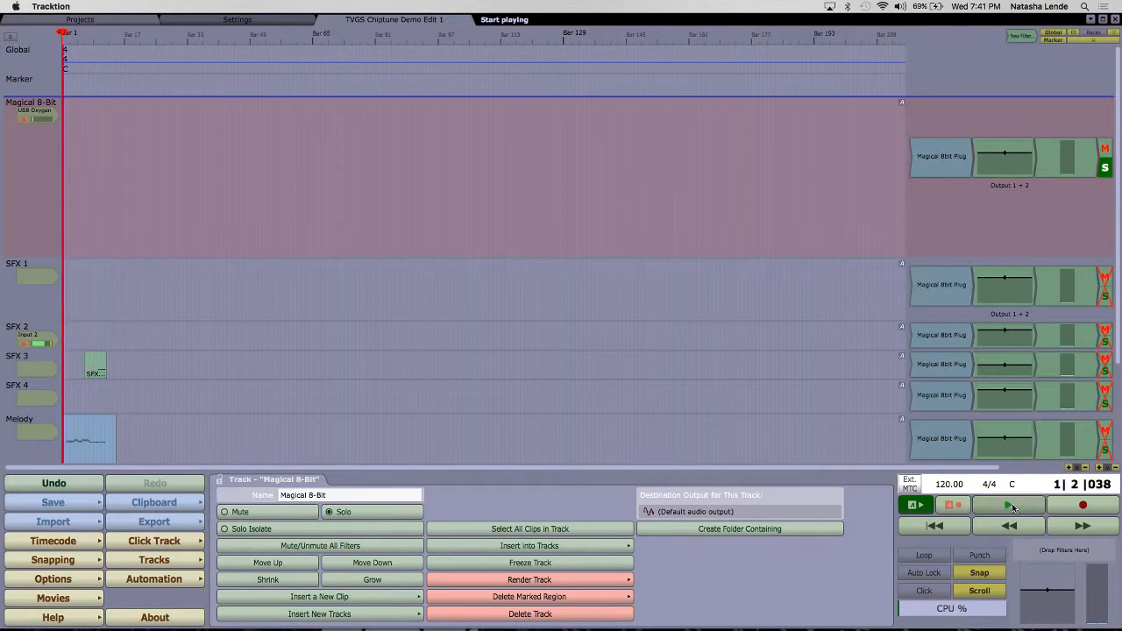
pyautogui.click(1012, 508)
pyautogui.click(1013, 508)
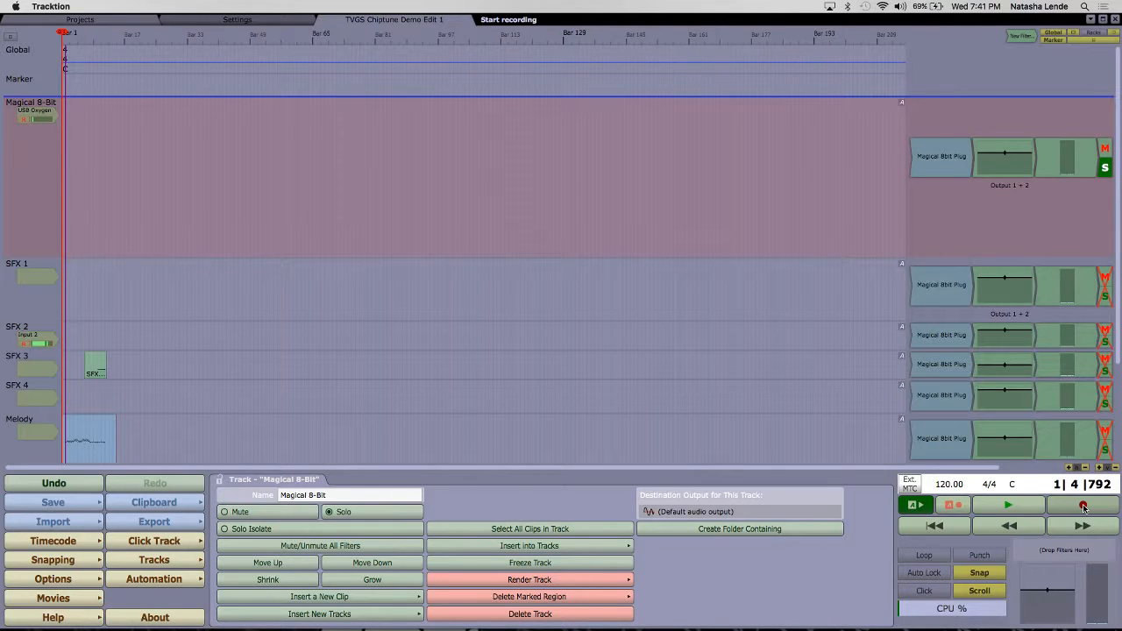
# Step: Rewind the edit and try stepping the cursor forward and back through its opening bars
pyautogui.click(1015, 531)
pyautogui.press('Right')
pyautogui.press('Right')
pyautogui.press('Right')
pyautogui.press('Right')
pyautogui.press('Right')
pyautogui.press('Right')
pyautogui.press('Left')
pyautogui.press('Left')
pyautogui.press('Left')
pyautogui.press('Left')
pyautogui.press('Left')
pyautogui.press('Left')
pyautogui.press('Right')
pyautogui.press('Right')
pyautogui.press('Right')
pyautogui.press('Right')
pyautogui.press('Right')
pyautogui.press('Right')
pyautogui.press('Right')
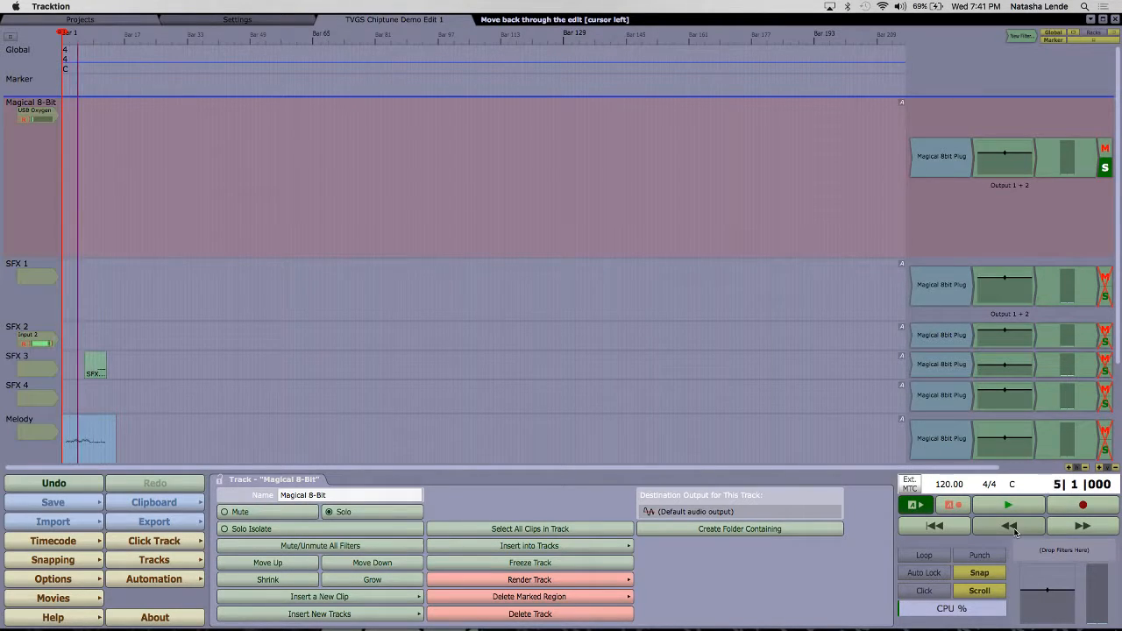
pyautogui.press('Left')
pyautogui.press('Left')
pyautogui.press('Left')
pyautogui.press('Left')
pyautogui.press('Left')
pyautogui.press('Left')
pyautogui.press('Left')
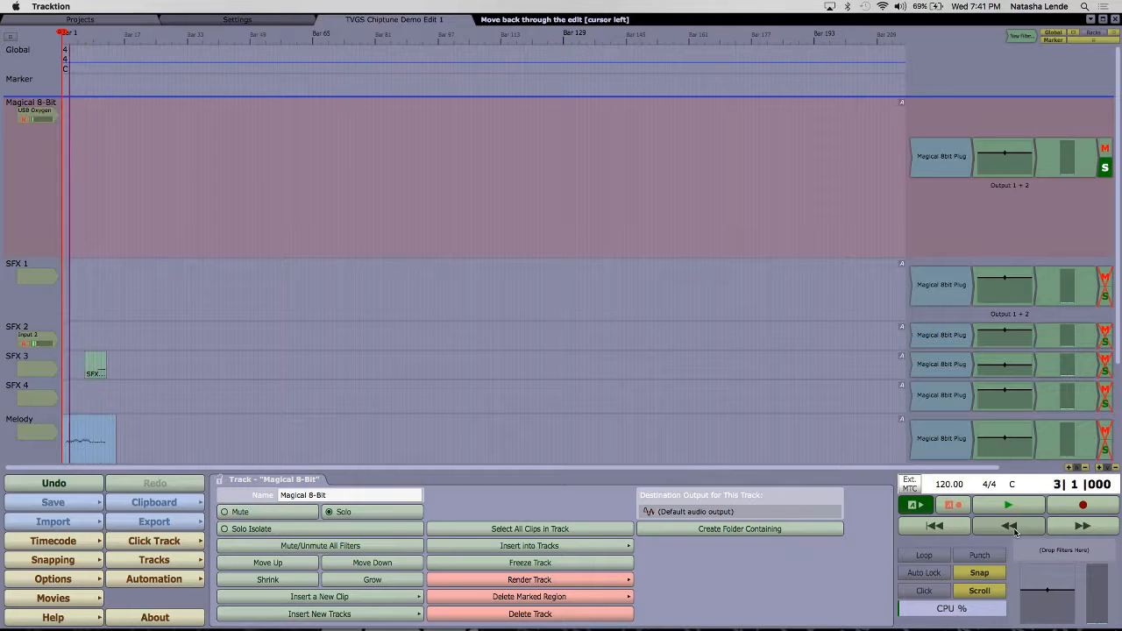
# Step: Turn on the metronome click for the edit, leaving looping off
pyautogui.click(939, 561)
pyautogui.click(939, 561)
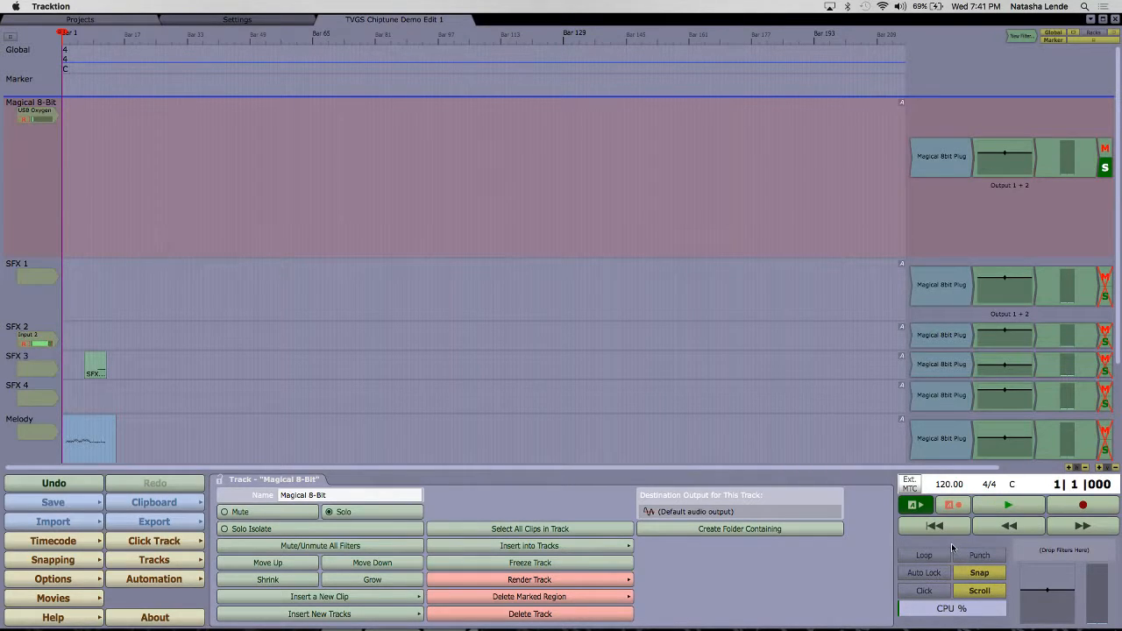
pyautogui.click(933, 594)
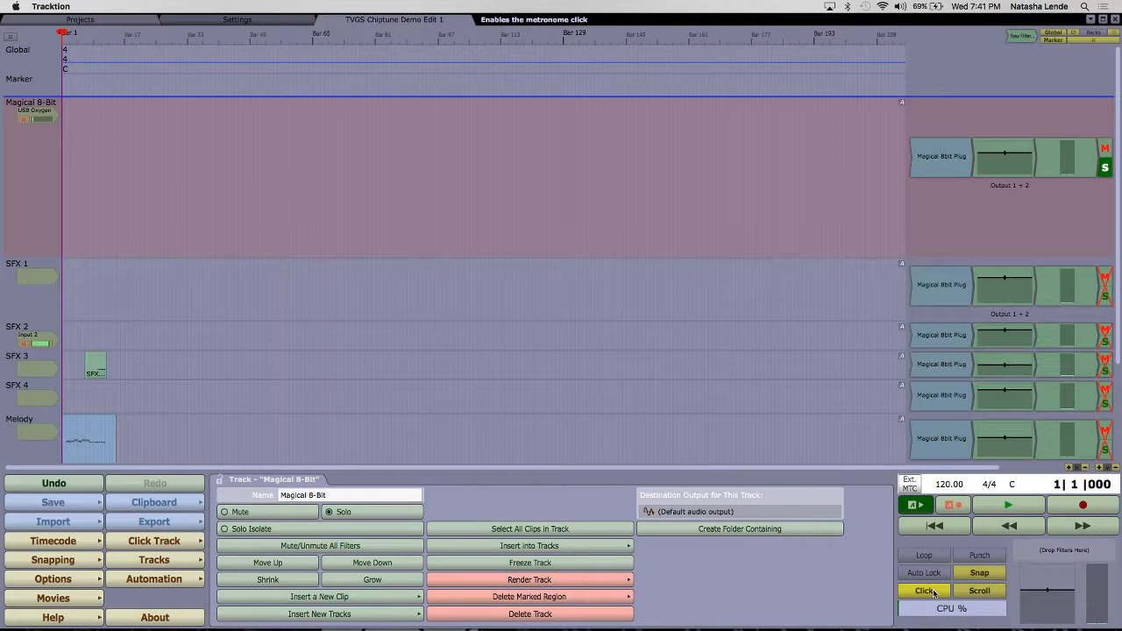
# Step: Play the edit in two short passes to listen to the metronome click
pyautogui.press('space')
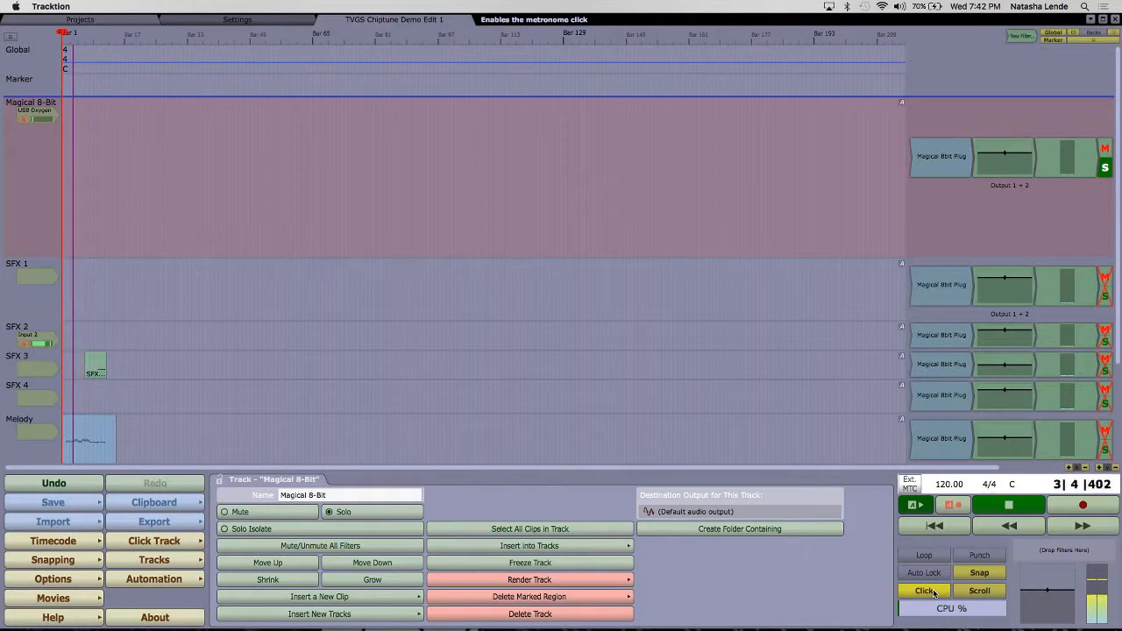
pyautogui.press('space')
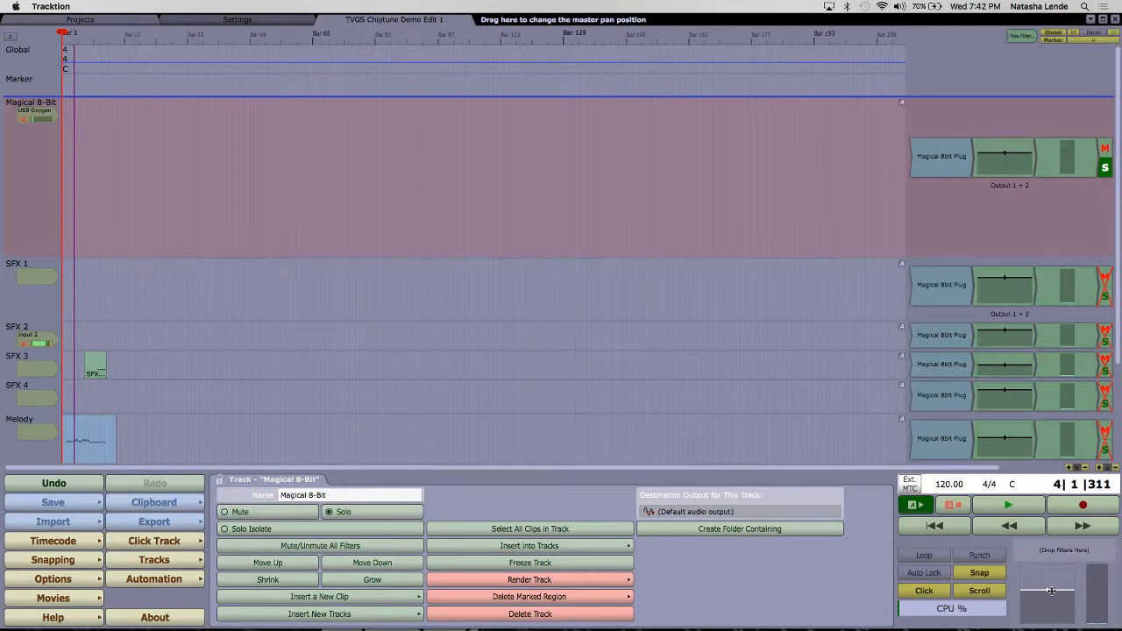
pyautogui.press('space')
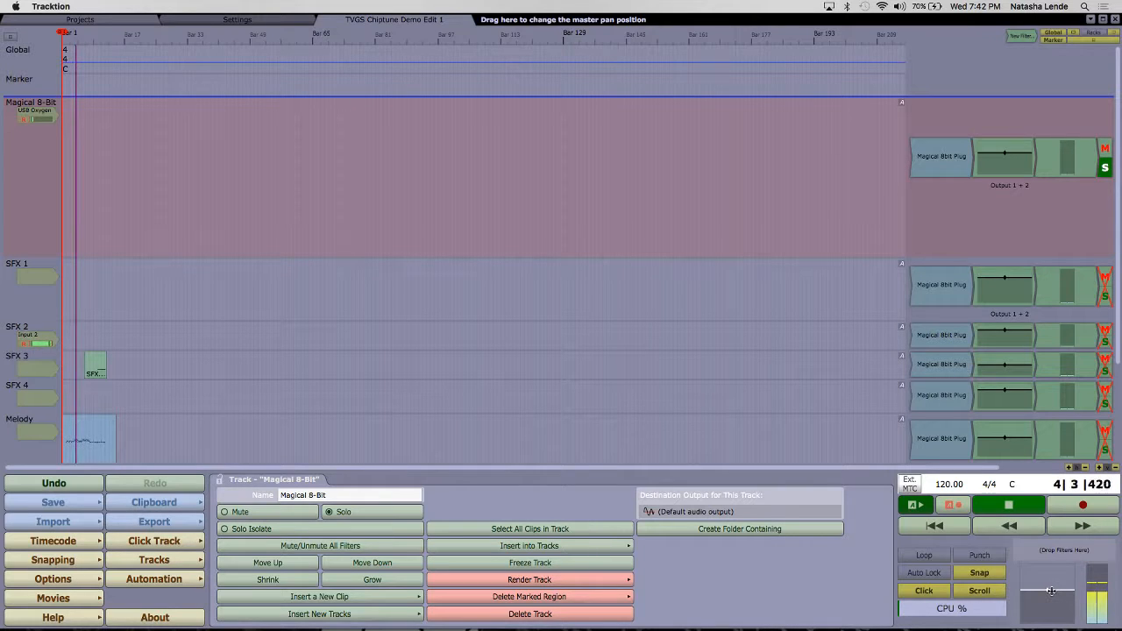
pyautogui.press('space')
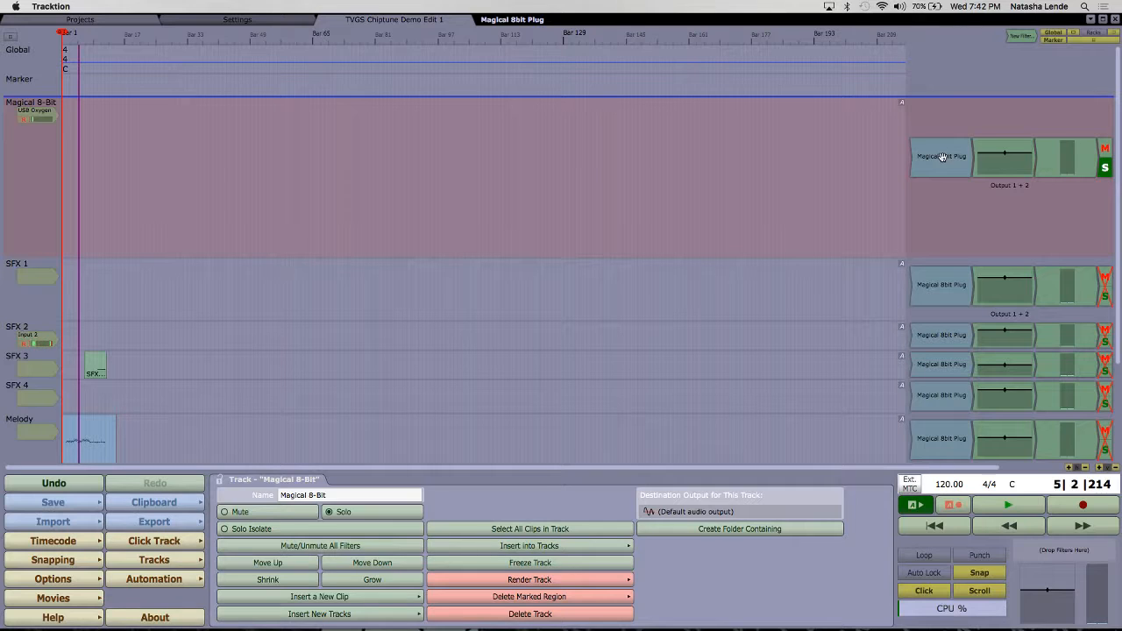
# Step: Enlarge the Magical 8-Bit track to nearly twice its height
pyautogui.moveTo(364, 260); pyautogui.dragTo(361, 377)
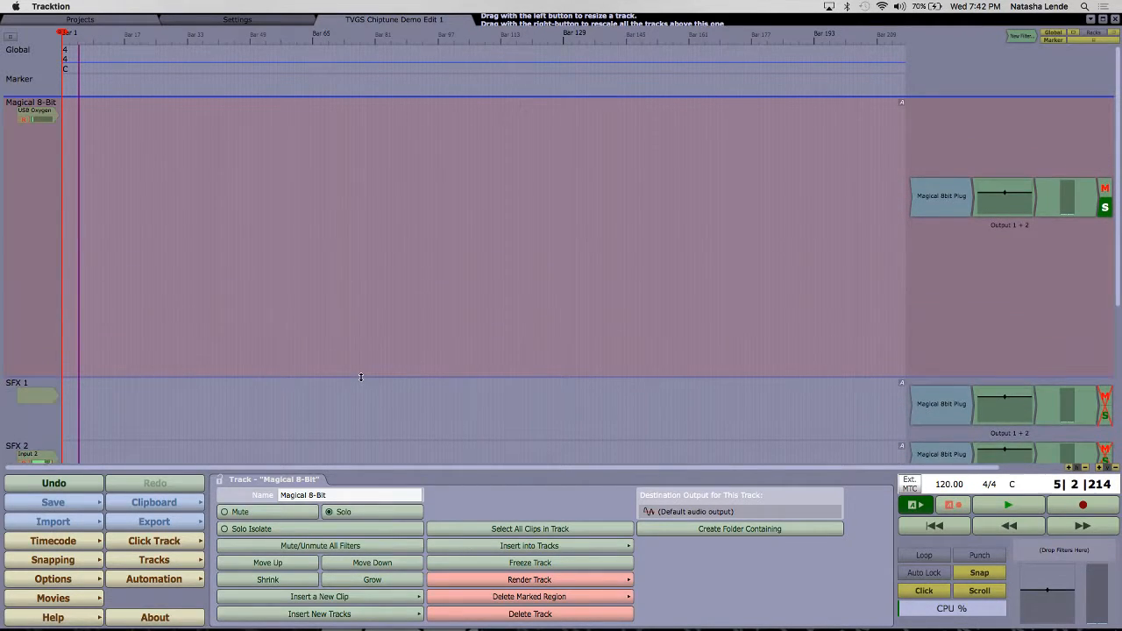
# Step: Step the playback cursor back to the start of the edit at bar 1
pyautogui.click(127, 132)
pyautogui.press('Left')
pyautogui.press('Left')
pyautogui.press('Left')
pyautogui.press('Left')
pyautogui.press('Left')
pyautogui.press('Left')
pyautogui.press('Left')
pyautogui.press('Left')
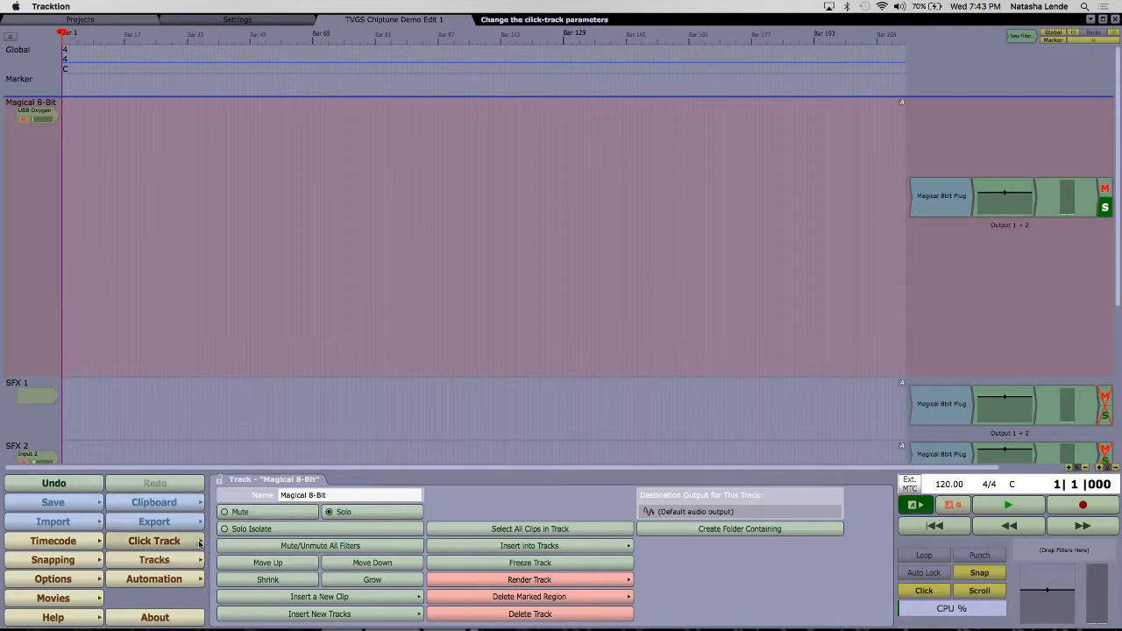
# Step: Insert a new MIDI clip on the Magical 8-Bit track, starting at bar 73
pyautogui.moveTo(158, 281); pyautogui.dragTo(344, 248)
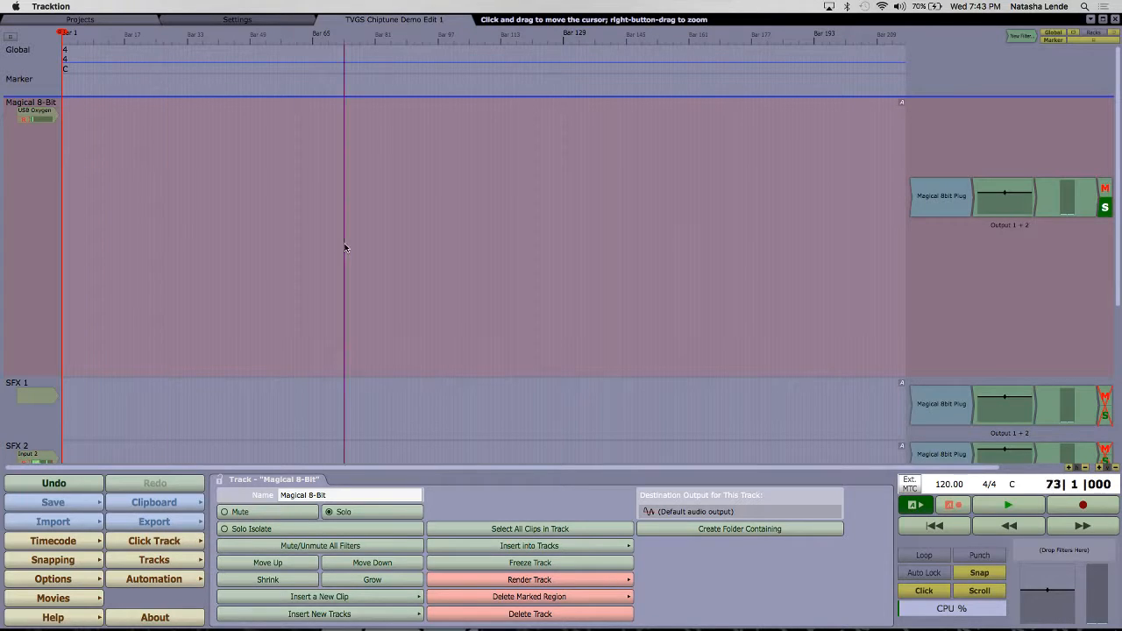
pyautogui.click(187, 545)
pyautogui.click(479, 510)
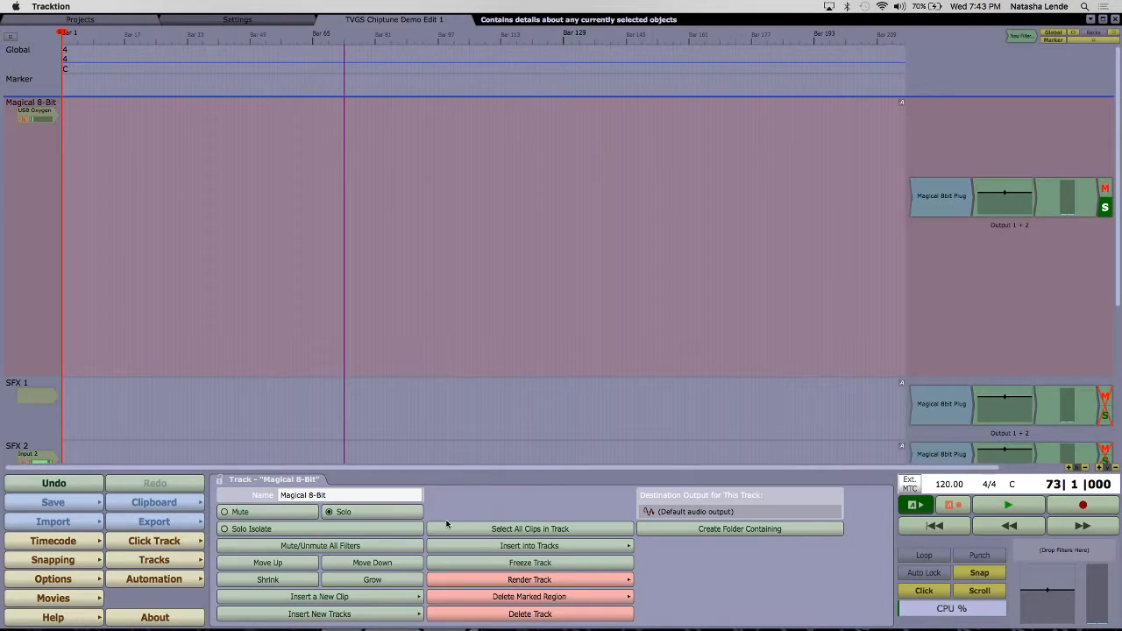
pyautogui.click(354, 599)
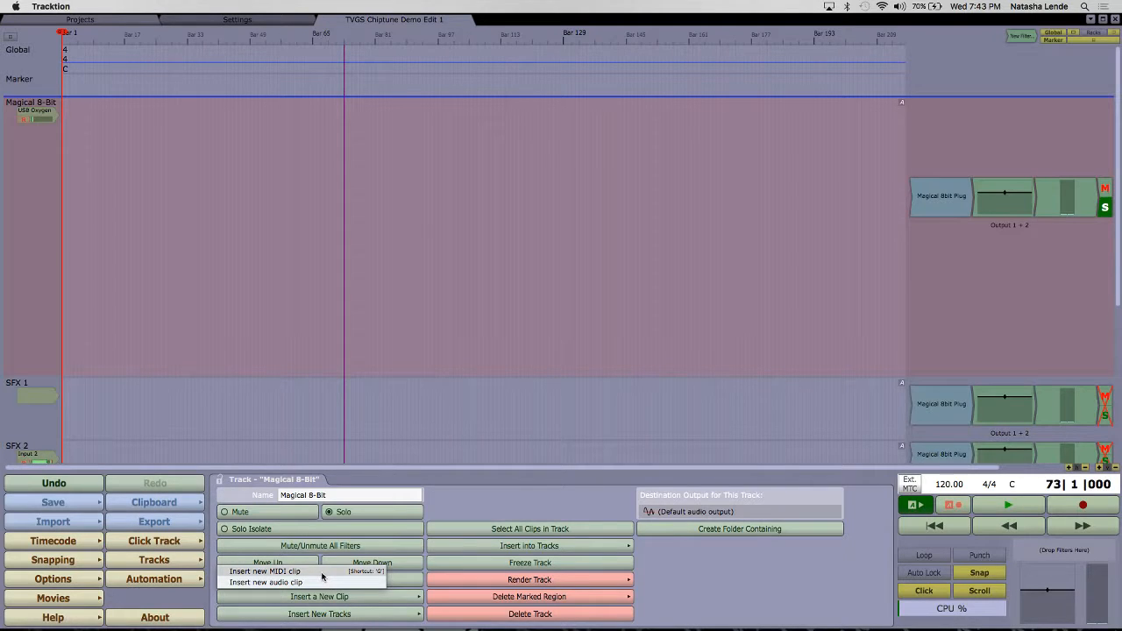
pyautogui.click(322, 573)
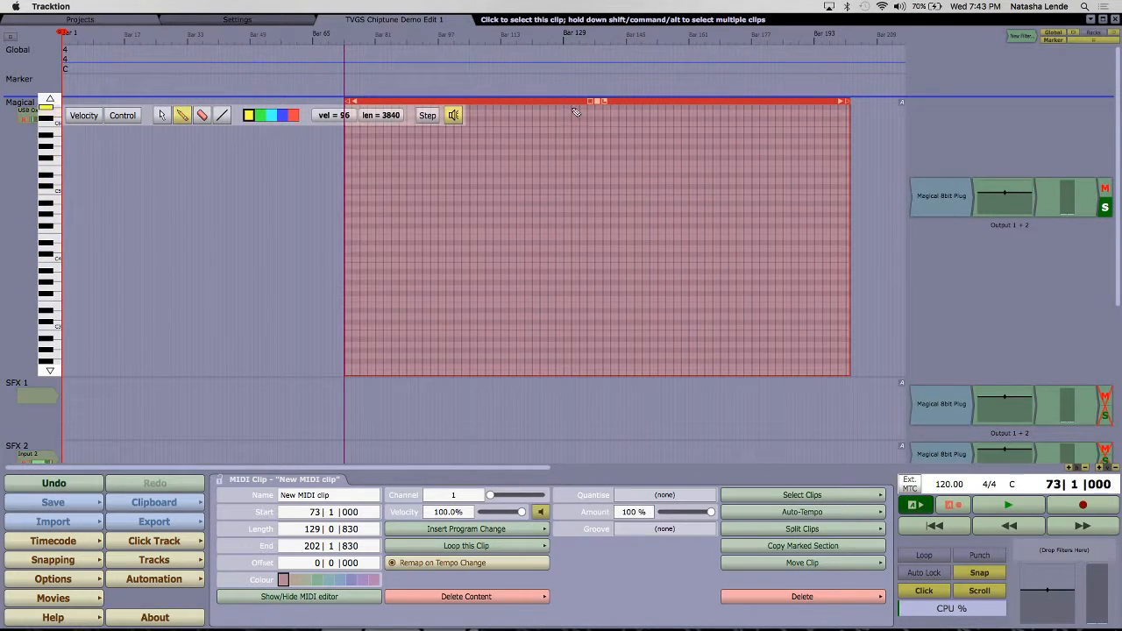
pyautogui.moveTo(566, 102); pyautogui.dragTo(559, 102)
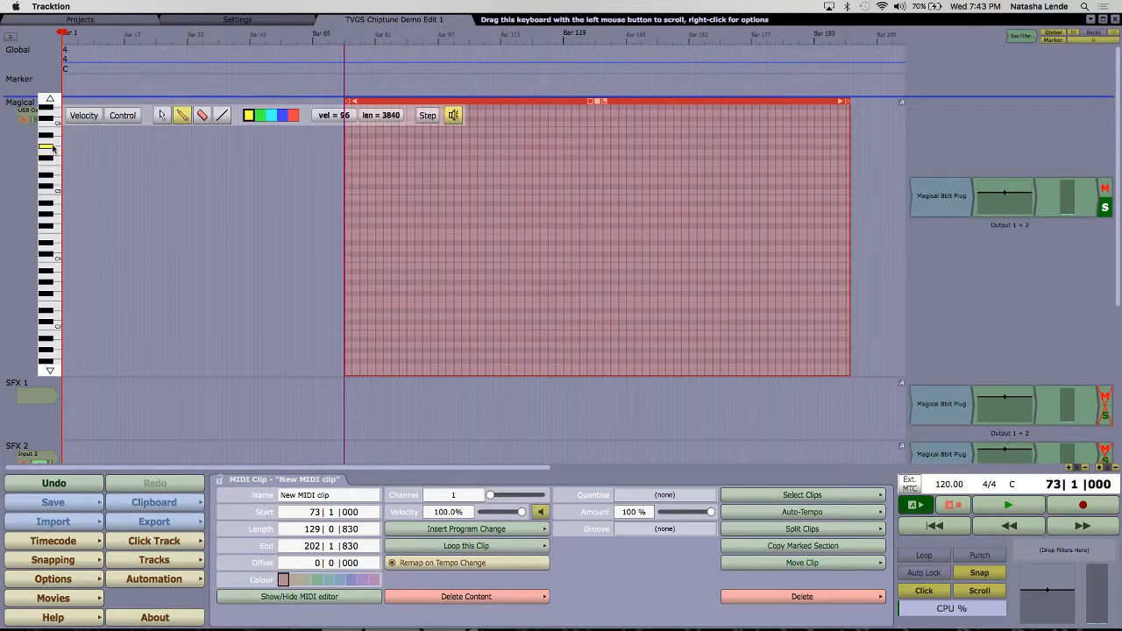
# Step: Draw a rising and falling series of one-bar notes in the clip, from A#3 at bar 87 to D3 at bar 179
pyautogui.click(55, 219)
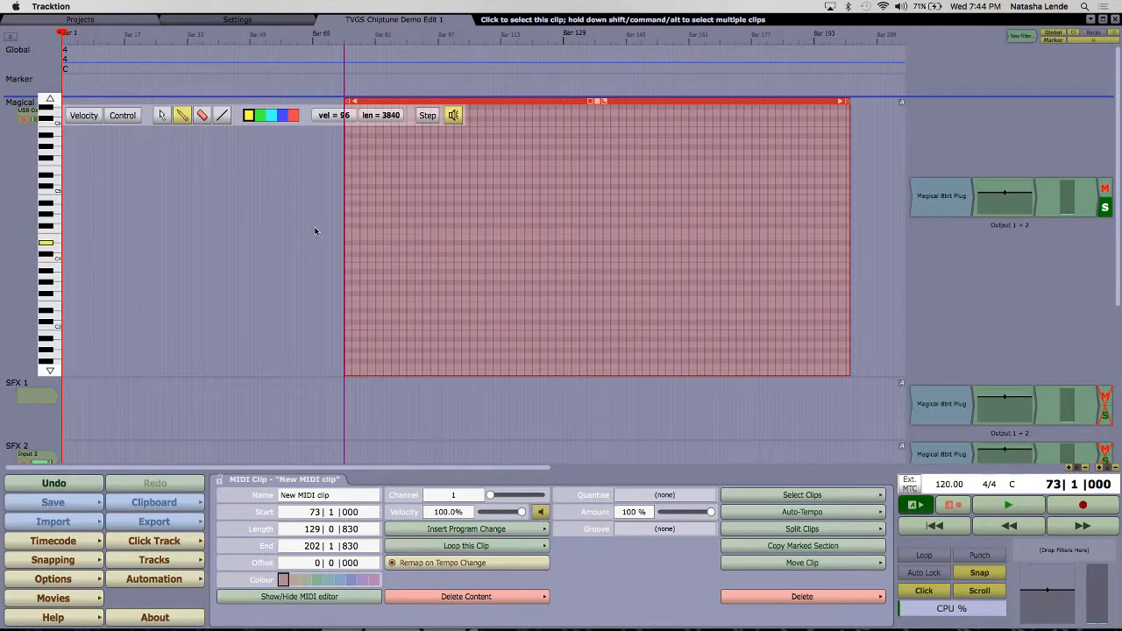
pyautogui.click(405, 270)
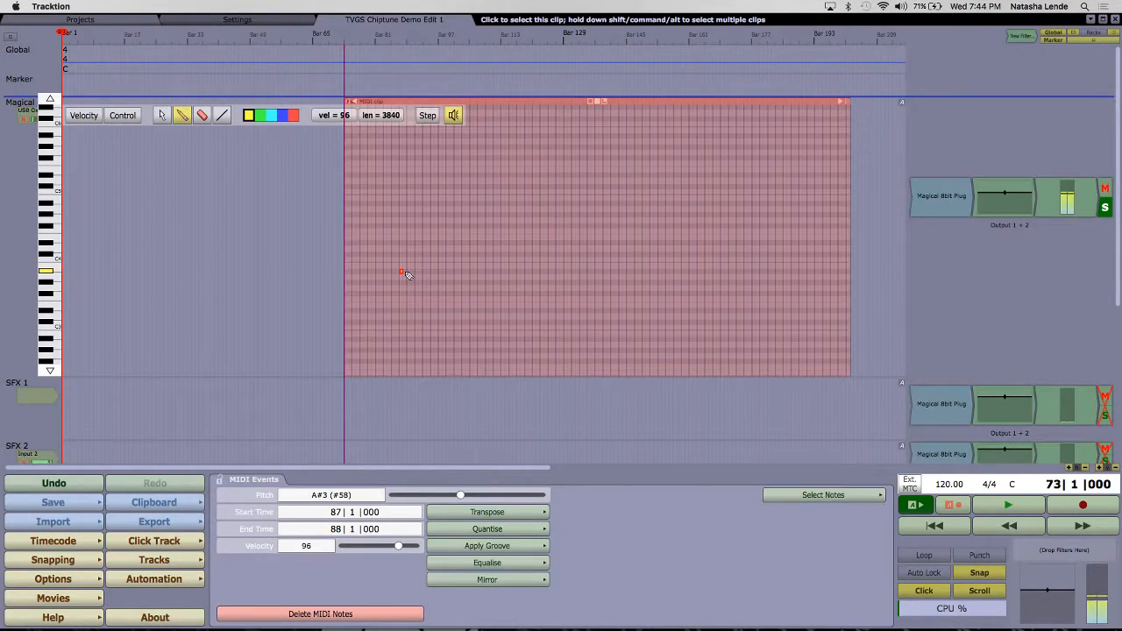
pyautogui.click(441, 254)
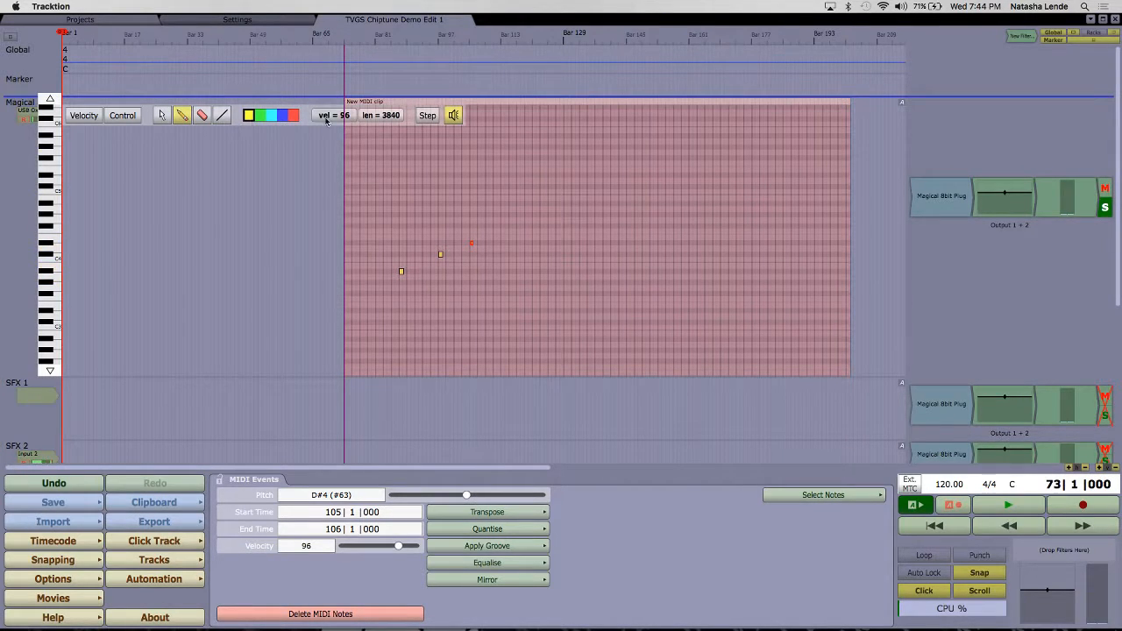
pyautogui.click(505, 230)
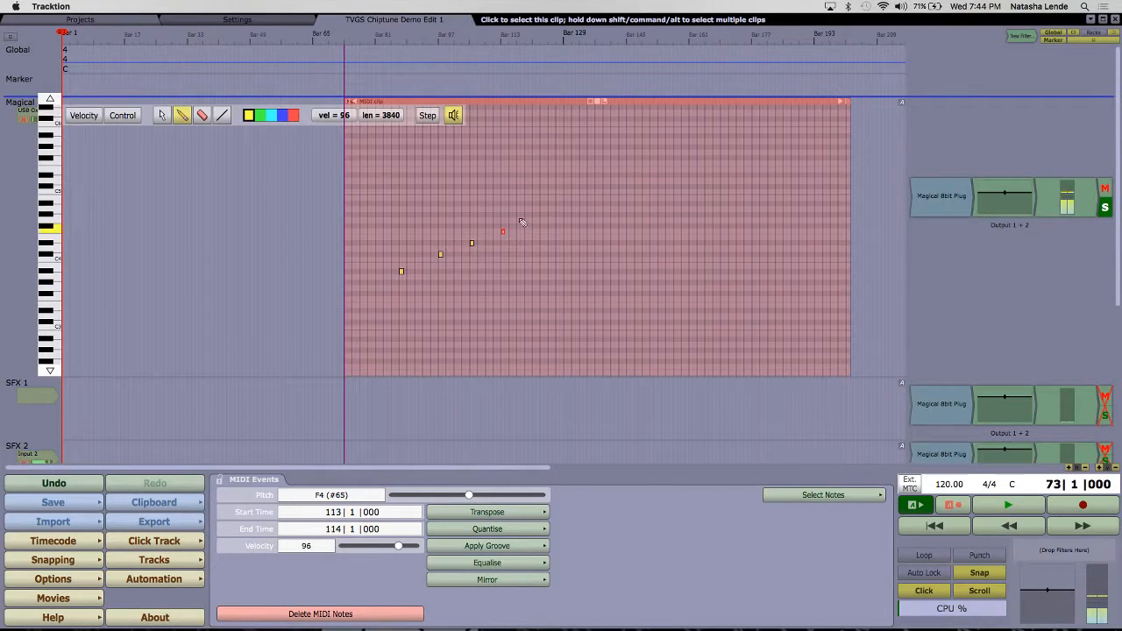
pyautogui.click(574, 199)
pyautogui.click(637, 232)
pyautogui.click(692, 294)
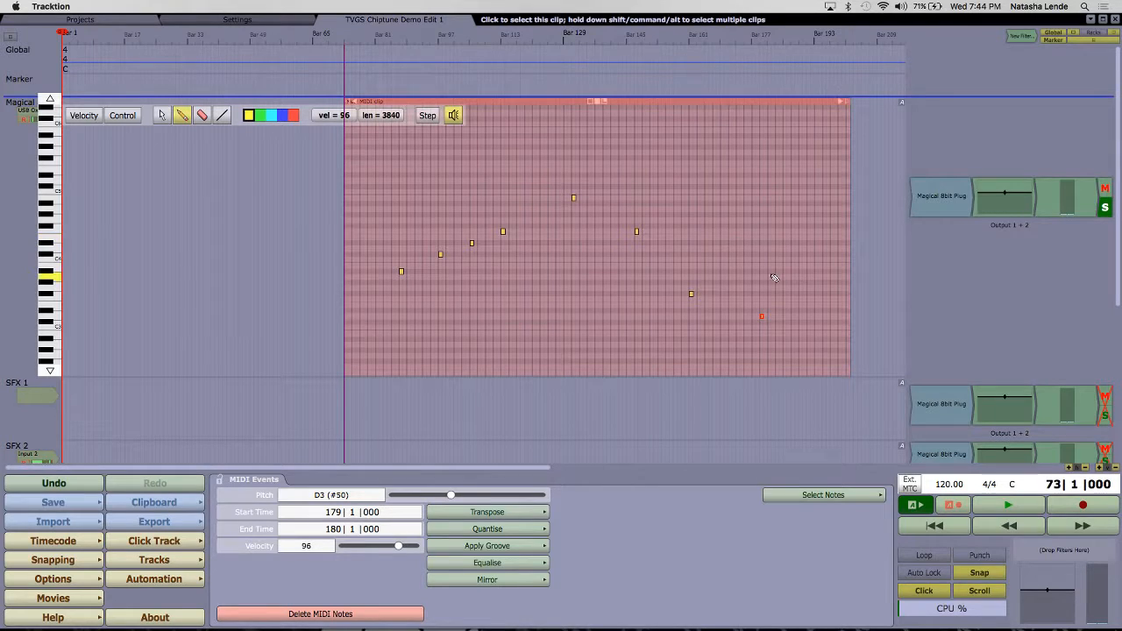
# Step: Open the Magical 8bit Plug settings and try placing a new filter right after the plug-in in the track's output chain
pyautogui.doubleClick(937, 193)
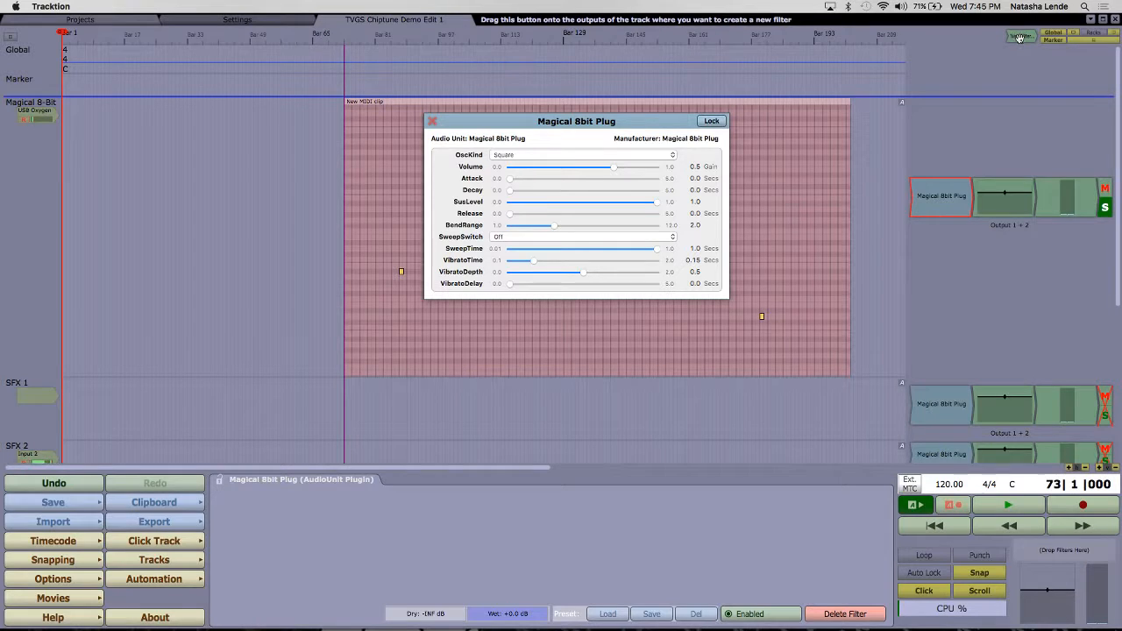
pyautogui.moveTo(1018, 37)
pyautogui.mouseDown()
pyautogui.moveTo(963, 125)
pyautogui.moveTo(964, 190)
pyautogui.mouseUp()
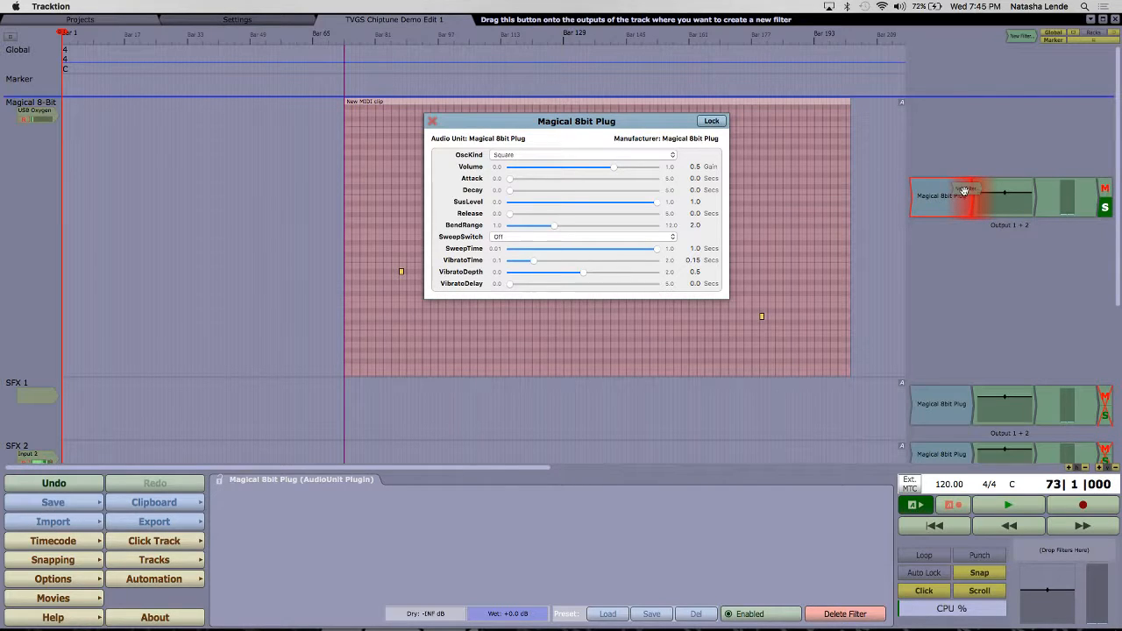
pyautogui.moveTo(965, 191); pyautogui.dragTo(964, 190)
pyautogui.moveTo(964, 190); pyautogui.dragTo(1022, 33)
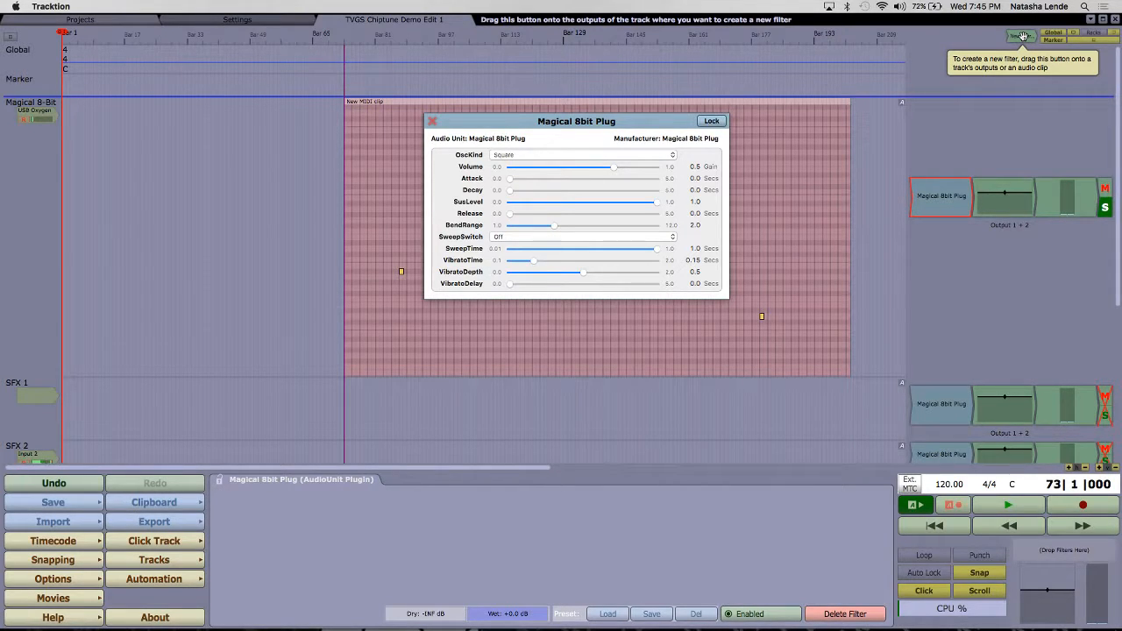
pyautogui.moveTo(1023, 36)
pyautogui.mouseDown()
pyautogui.moveTo(969, 116)
pyautogui.moveTo(966, 182)
pyautogui.moveTo(998, 47)
pyautogui.moveTo(1024, 26)
pyautogui.mouseUp()
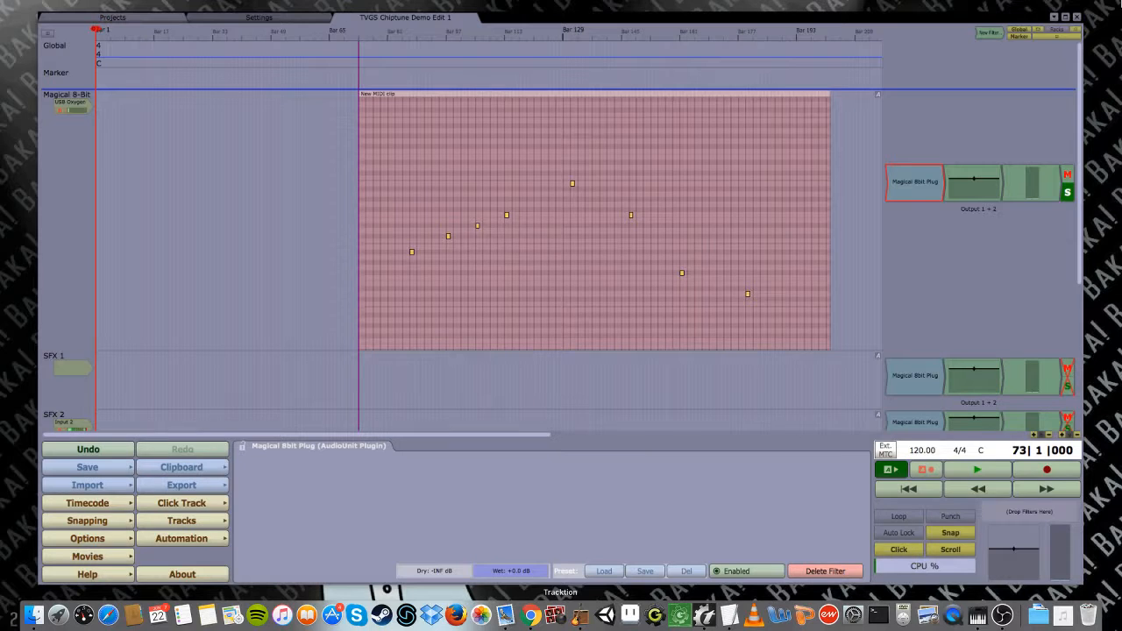
pyautogui.click(865, 129)
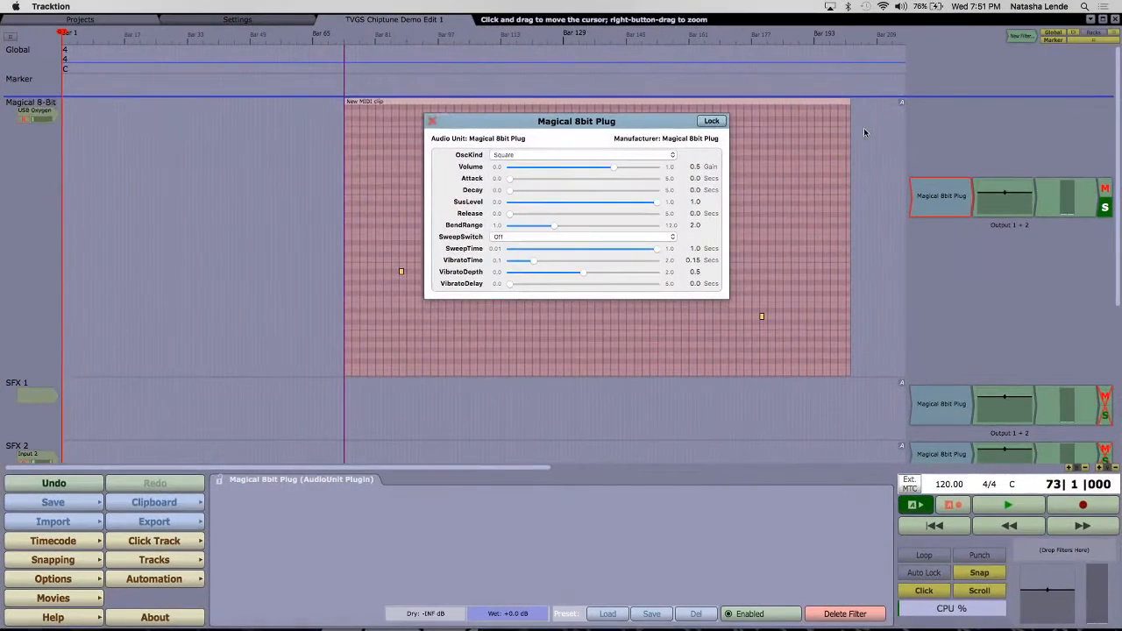
pyautogui.click(432, 123)
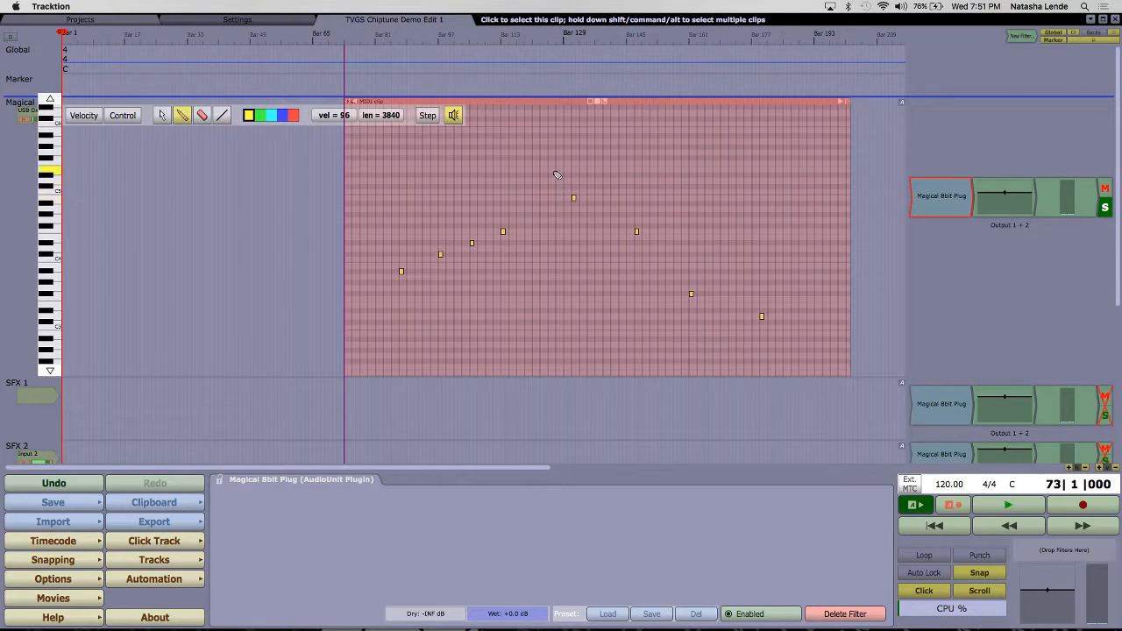
# Step: Lengthen the clip's first note so it ends at 90|2|000, and lower the system volume
pyautogui.click(163, 118)
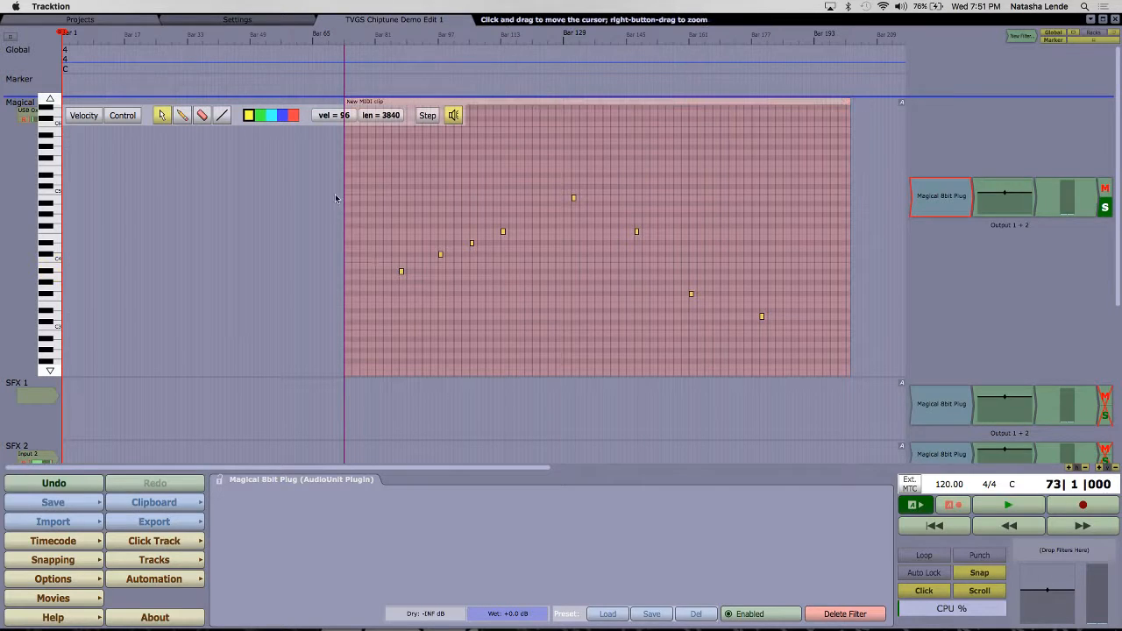
pyautogui.click(413, 270)
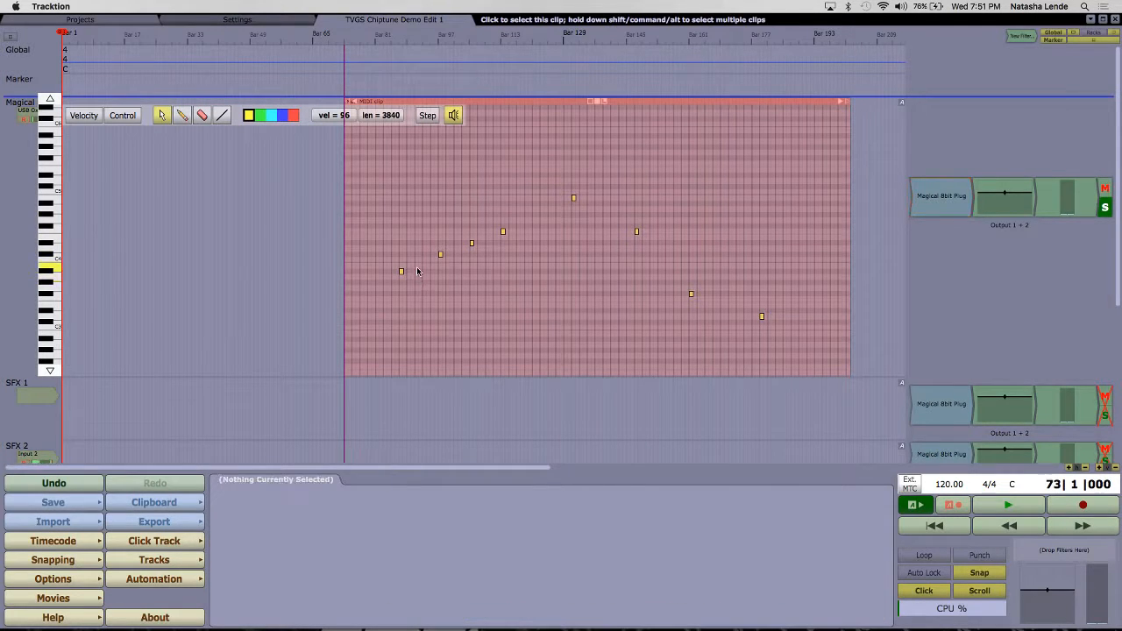
pyautogui.scroll(10, 418, 272)
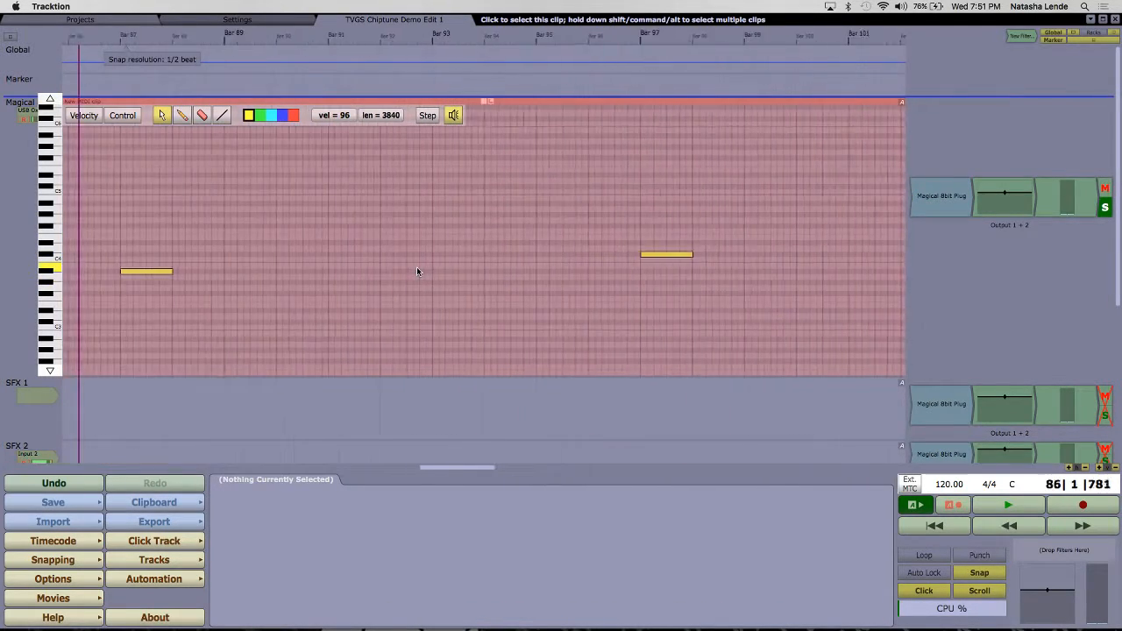
pyautogui.hscroll(-5, 250, 289)
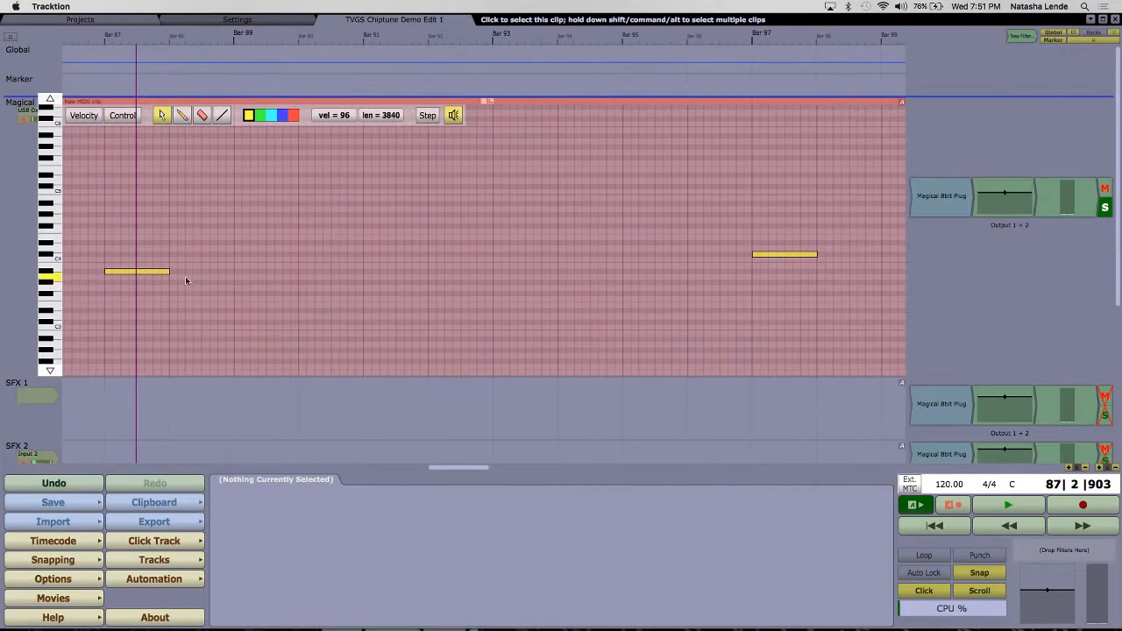
pyautogui.moveTo(166, 271); pyautogui.dragTo(311, 270)
pyautogui.press('XF86AudioLowerVolume')
pyautogui.press('XF86AudioLowerVolume')
pyautogui.press('XF86AudioLowerVolume')
pyautogui.press('XF86AudioLowerVolume')
pyautogui.press('XF86AudioLowerVolume')
pyautogui.press('XF86AudioLowerVolume')
pyautogui.press('XF86AudioLowerVolume')
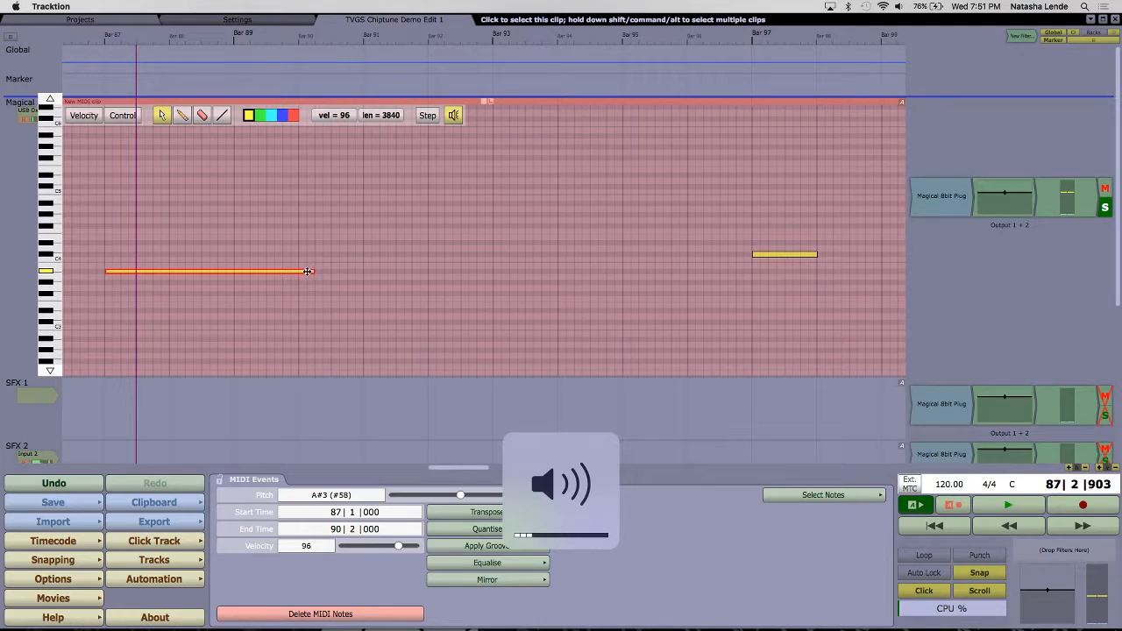
# Step: Move the first note to D#4 at 88|1|480 and set its length to 1/8 beat (120 ticks)
pyautogui.moveTo(313, 272); pyautogui.dragTo(248, 243)
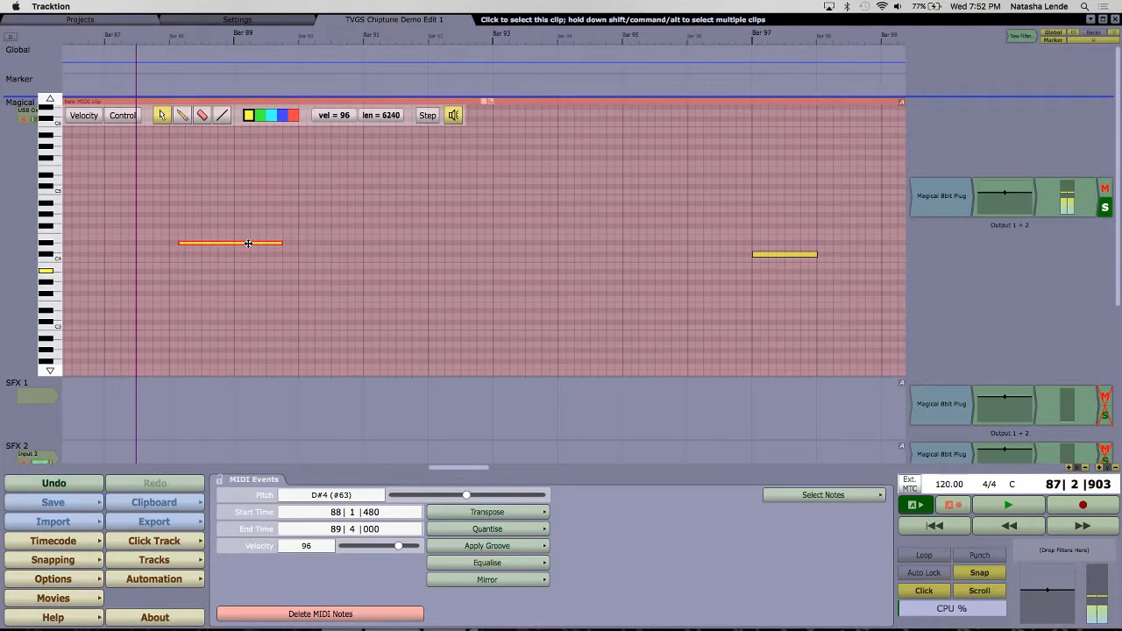
pyautogui.click(387, 116)
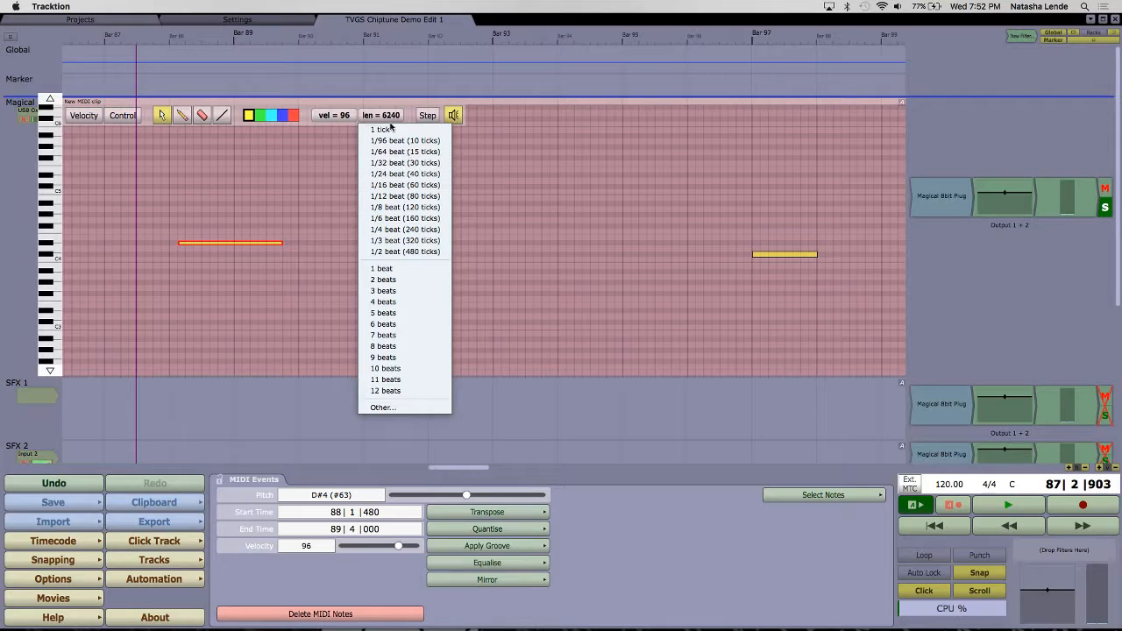
pyautogui.click(380, 115)
pyautogui.click(380, 114)
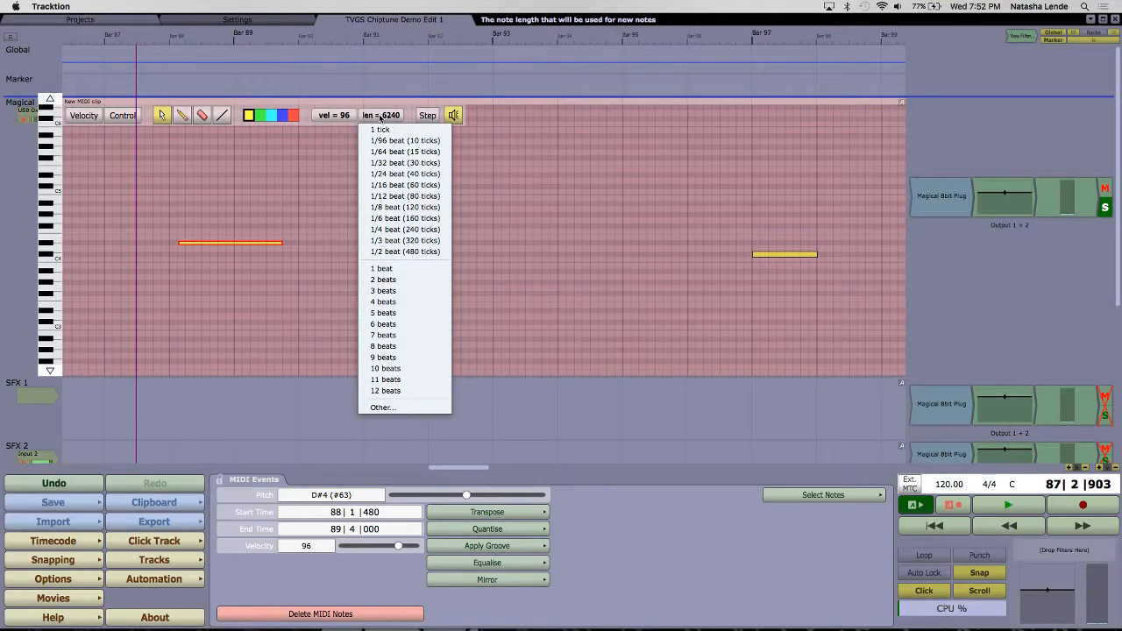
pyautogui.click(413, 207)
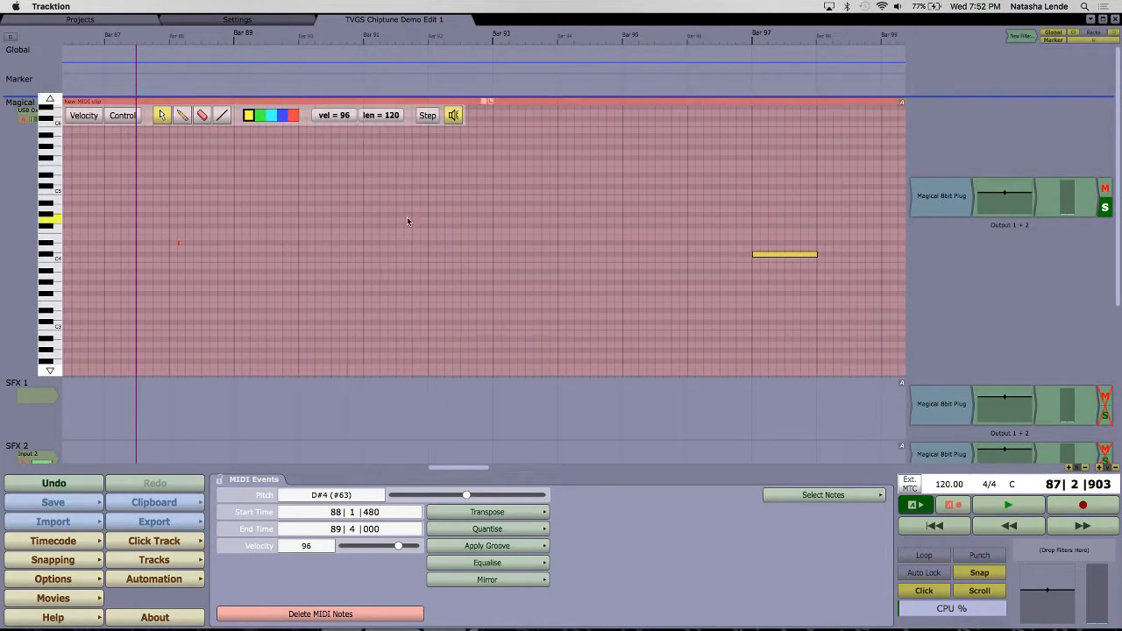
# Step: Draw a scattered series of 1/8-beat notes at varied pitches from B3 at 91|3|480 through bar 96
pyautogui.click(183, 114)
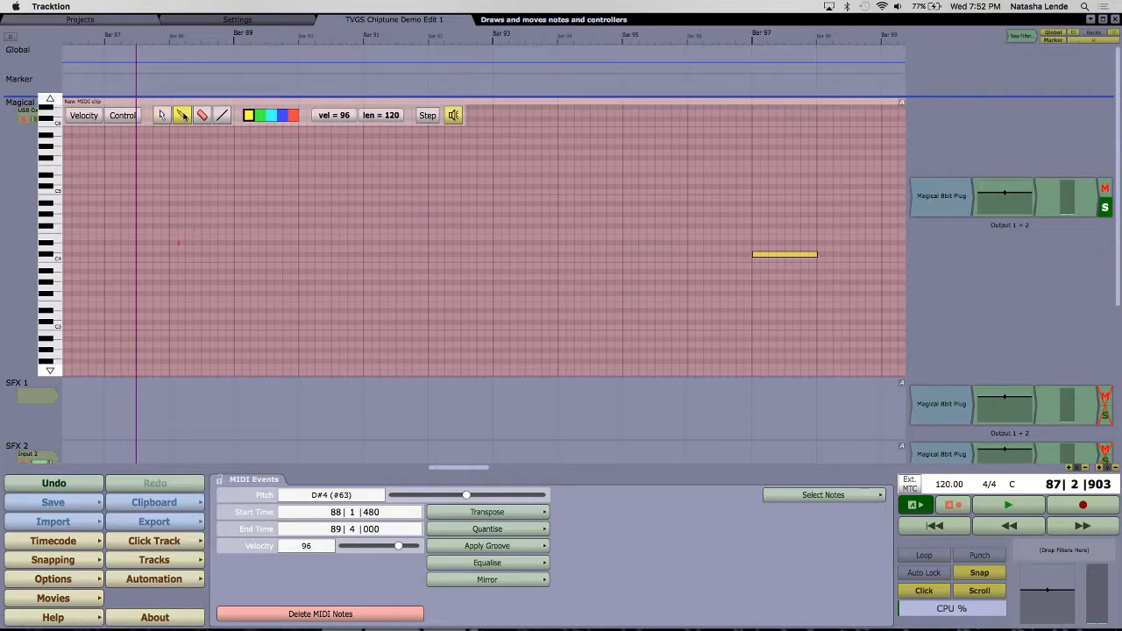
pyautogui.click(382, 115)
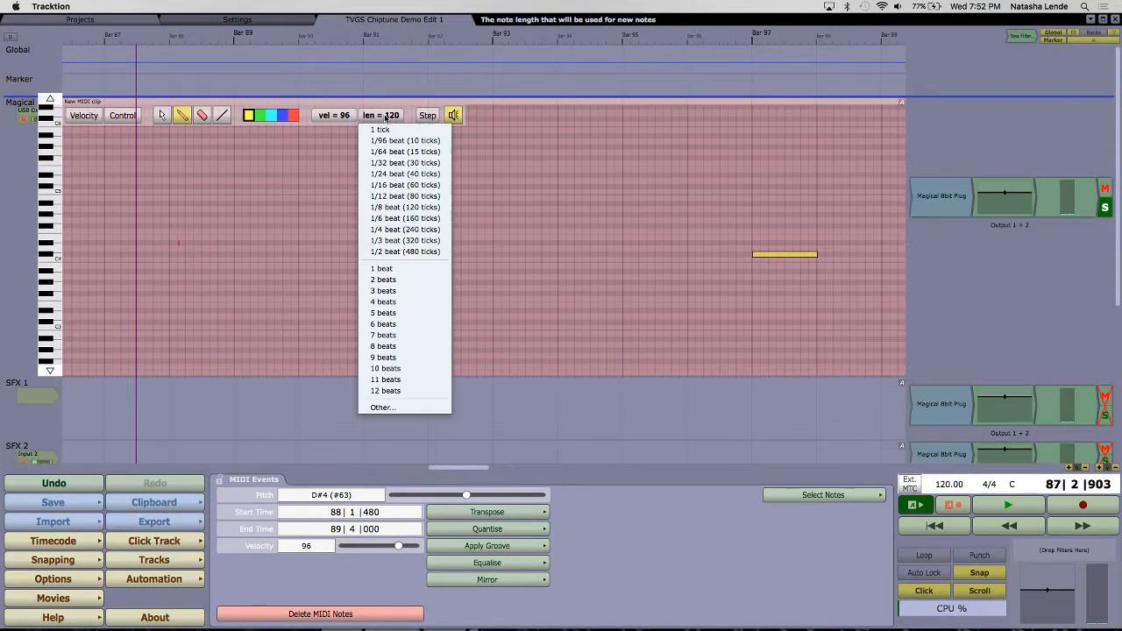
pyautogui.click(409, 207)
pyautogui.click(405, 267)
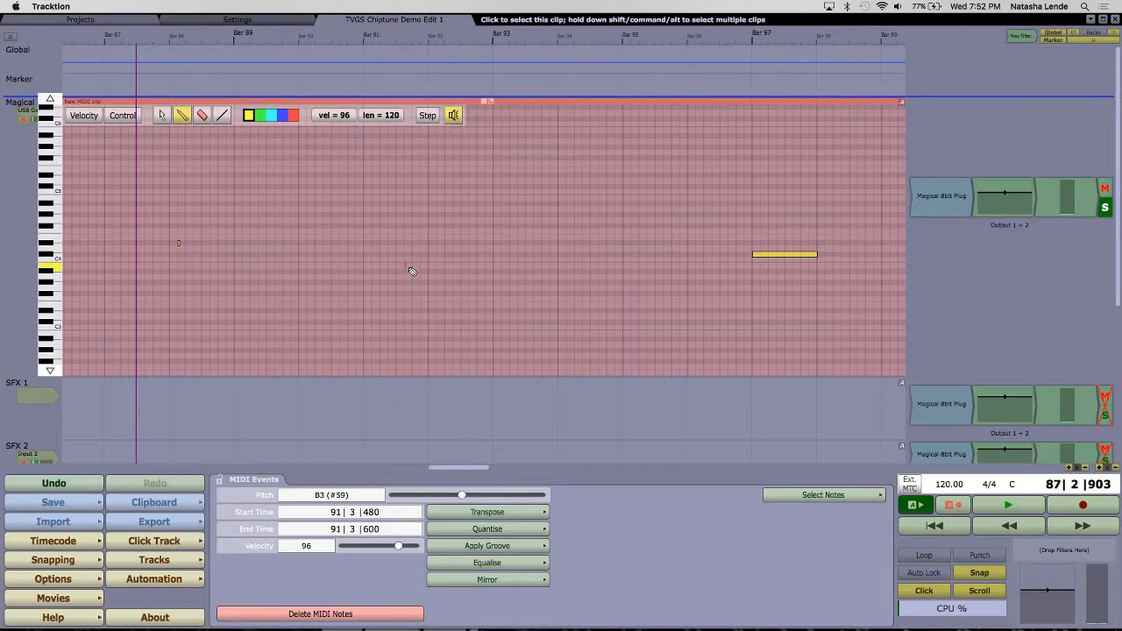
pyautogui.click(429, 260)
pyautogui.click(478, 220)
pyautogui.click(526, 214)
pyautogui.click(558, 259)
pyautogui.click(640, 305)
pyautogui.click(696, 299)
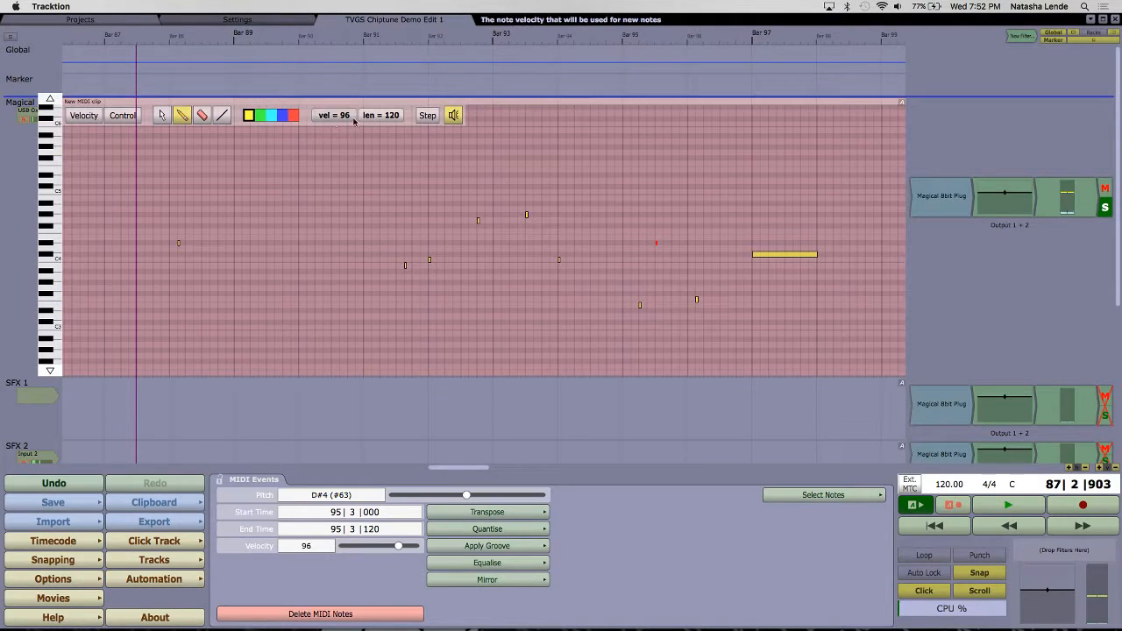
# Step: Set the length of the D#4 note at 95|3|000 to 8 beats and draw three more 8-beat notes starting between bars 89 and 91
pyautogui.click(380, 115)
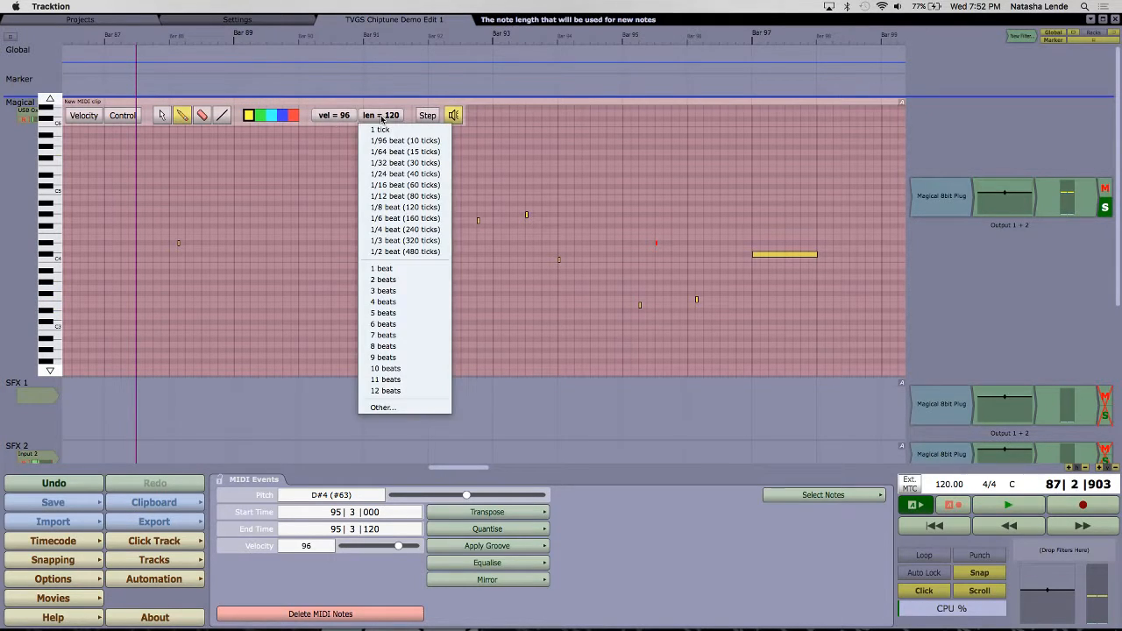
pyautogui.click(406, 345)
pyautogui.click(658, 243)
pyautogui.click(383, 277)
pyautogui.click(301, 304)
pyautogui.click(259, 220)
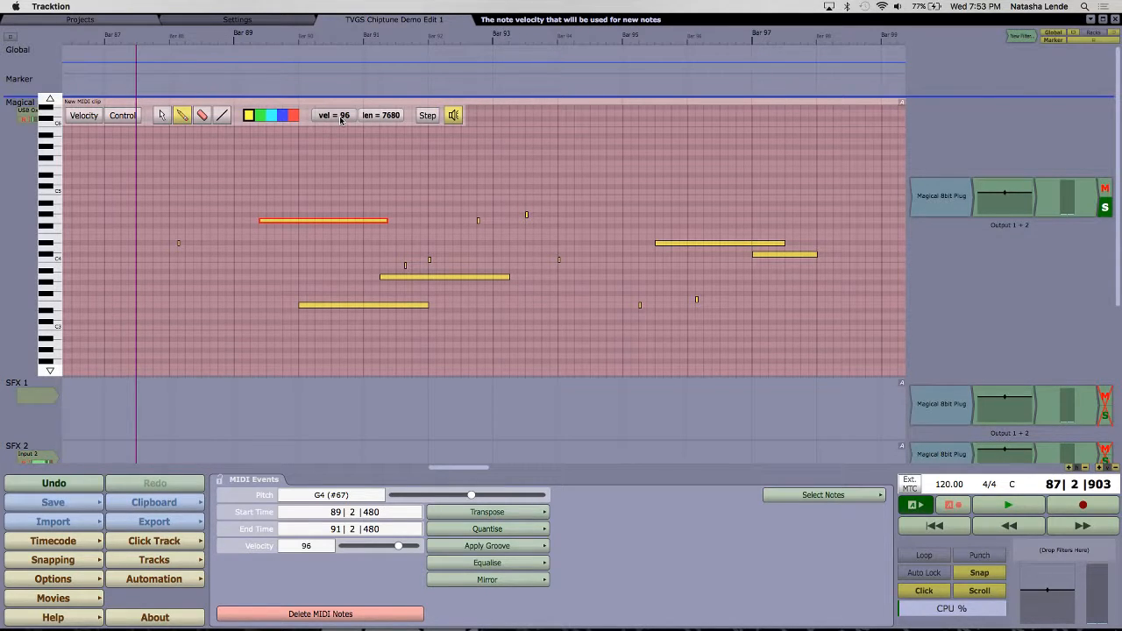
# Step: Add an 8-beat D#5 note at 91|3|480 and draw a rising line of overlapping 8-beat notes from bar 88 to bar 95
pyautogui.click(341, 120)
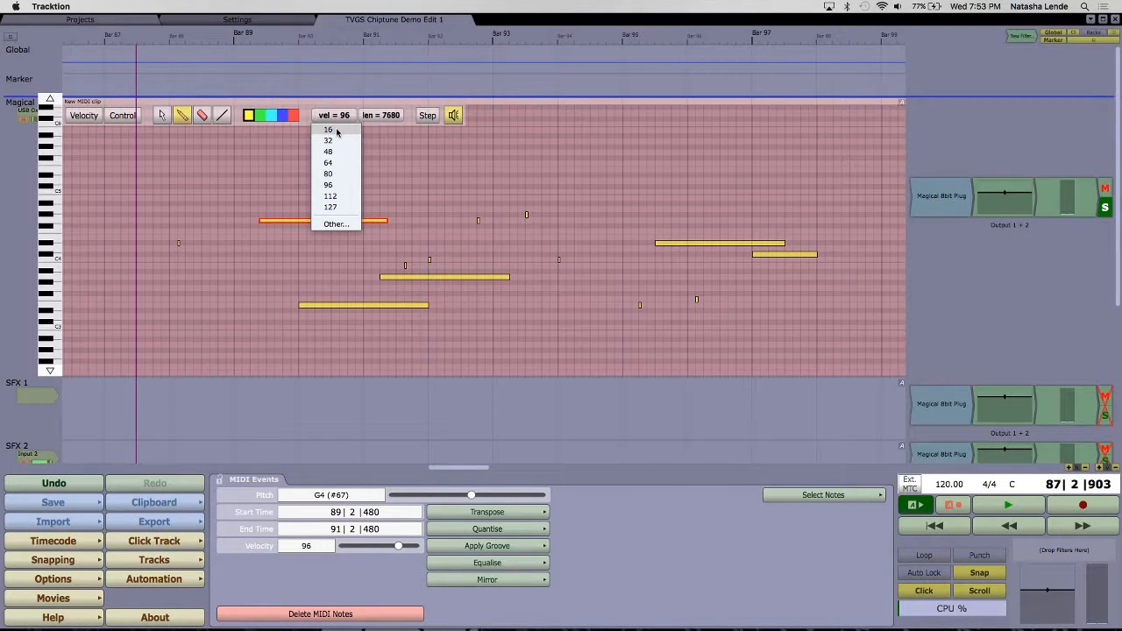
pyautogui.click(410, 174)
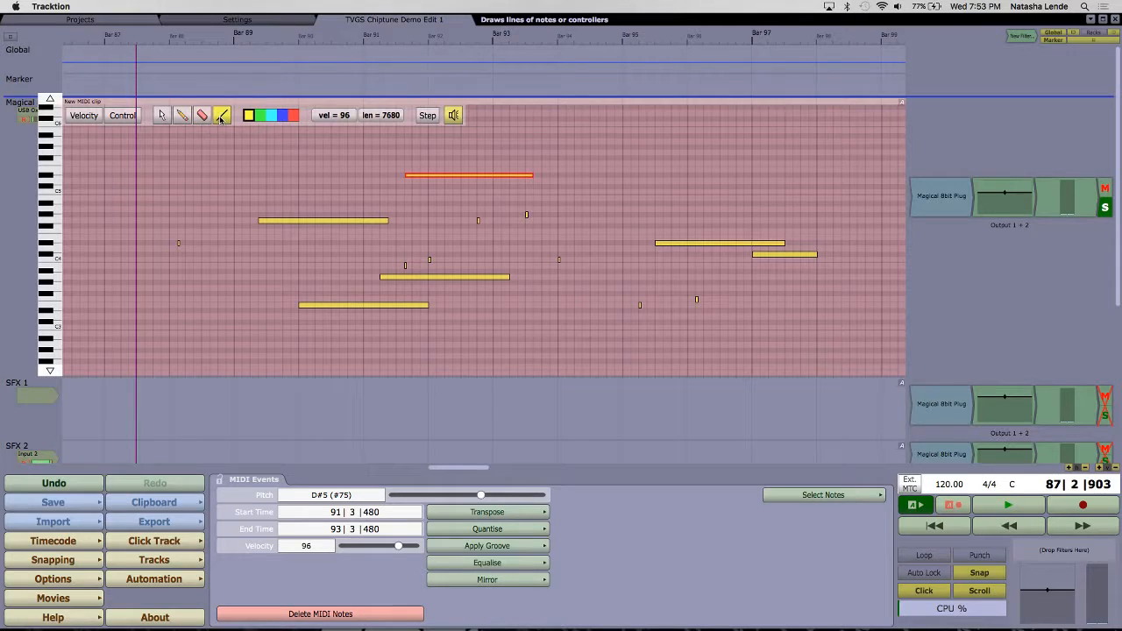
pyautogui.click(221, 118)
pyautogui.moveTo(174, 301); pyautogui.dragTo(668, 112)
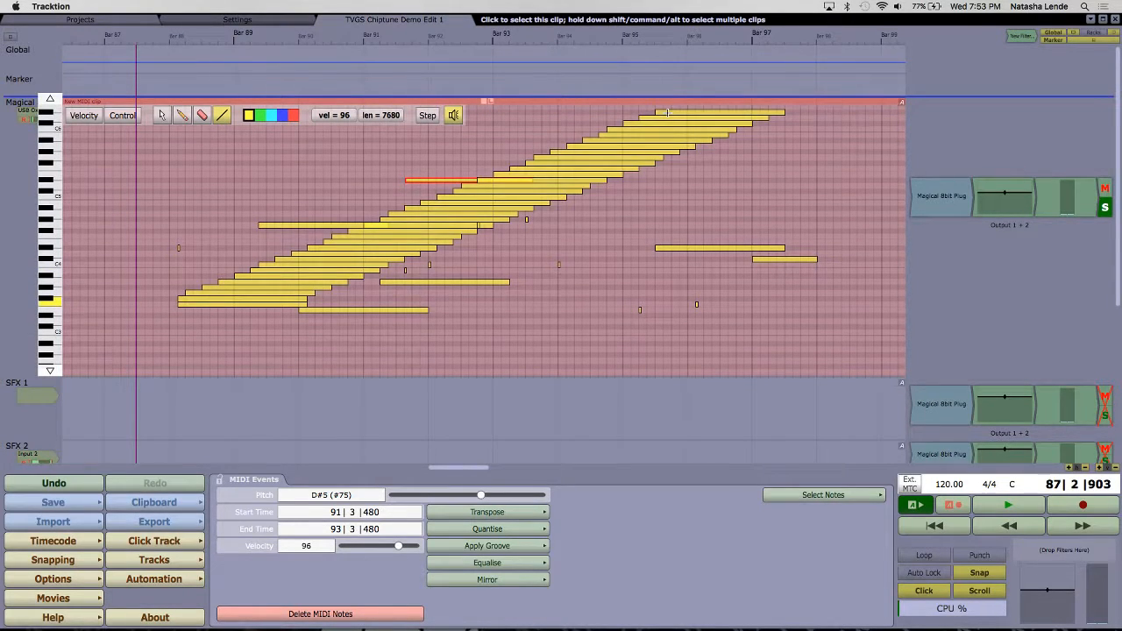
# Step: Play back the drawn notes from bar 87 to bar 91 while adjusting the system volume
pyautogui.press('XF86AudioLowerVolume')
pyautogui.press('XF86AudioLowerVolume')
pyautogui.press('XF86AudioRaiseVolume')
pyautogui.press('space')
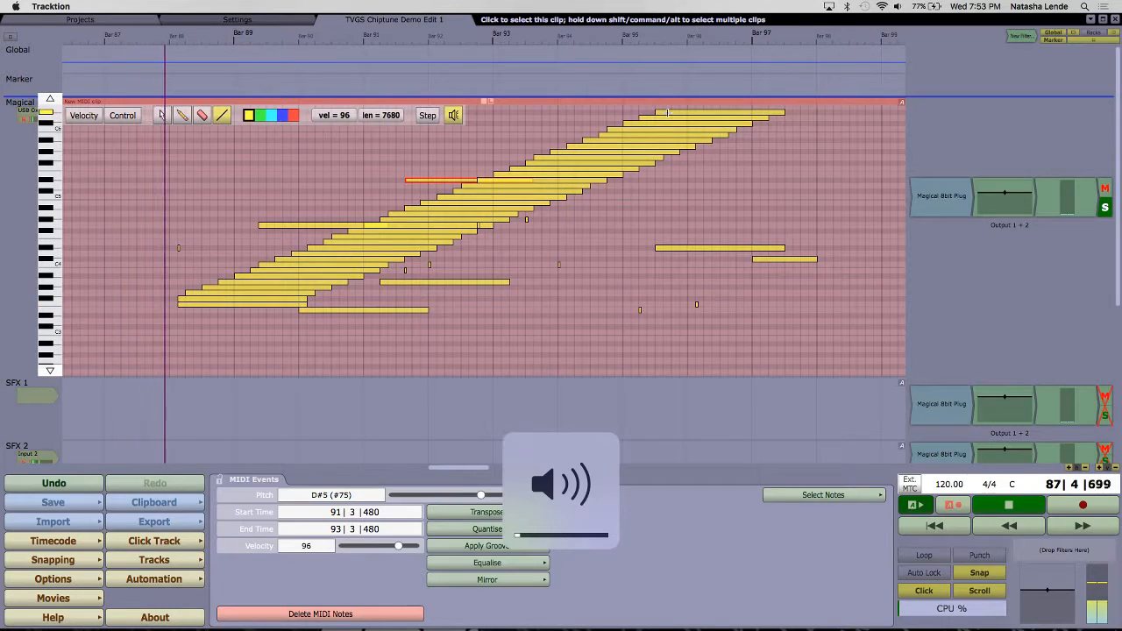
pyautogui.press('XF86AudioRaiseVolume')
pyautogui.press('XF86AudioRaiseVolume')
pyautogui.press('XF86AudioRaiseVolume')
pyautogui.press('XF86AudioRaiseVolume')
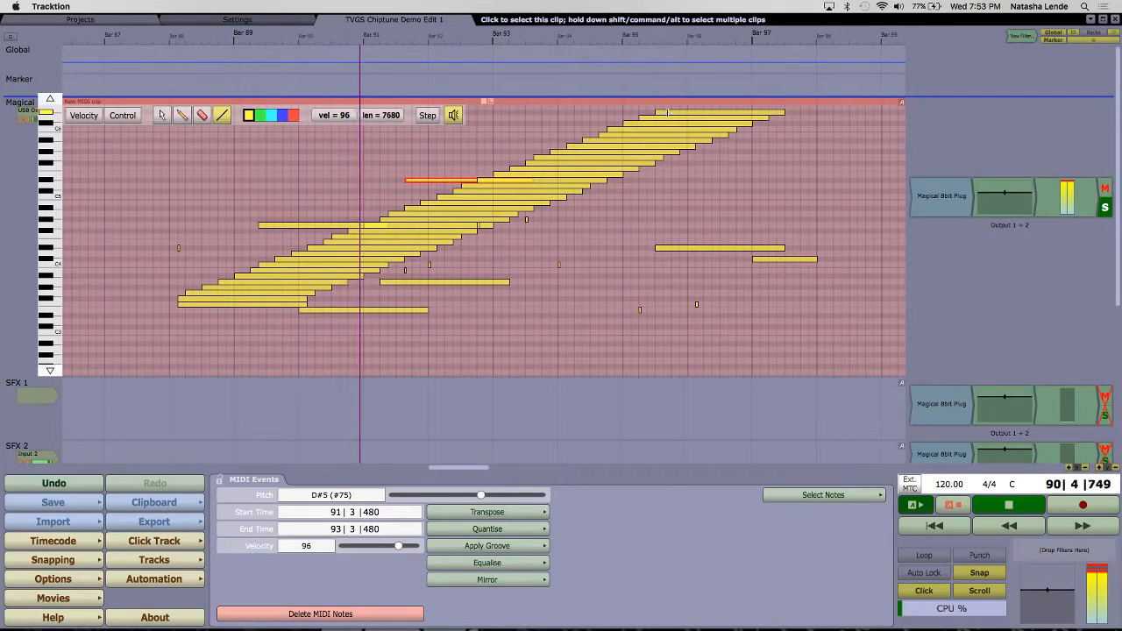
pyautogui.press('space')
pyautogui.press('XF86AudioLowerVolume')
pyautogui.press('XF86AudioLowerVolume')
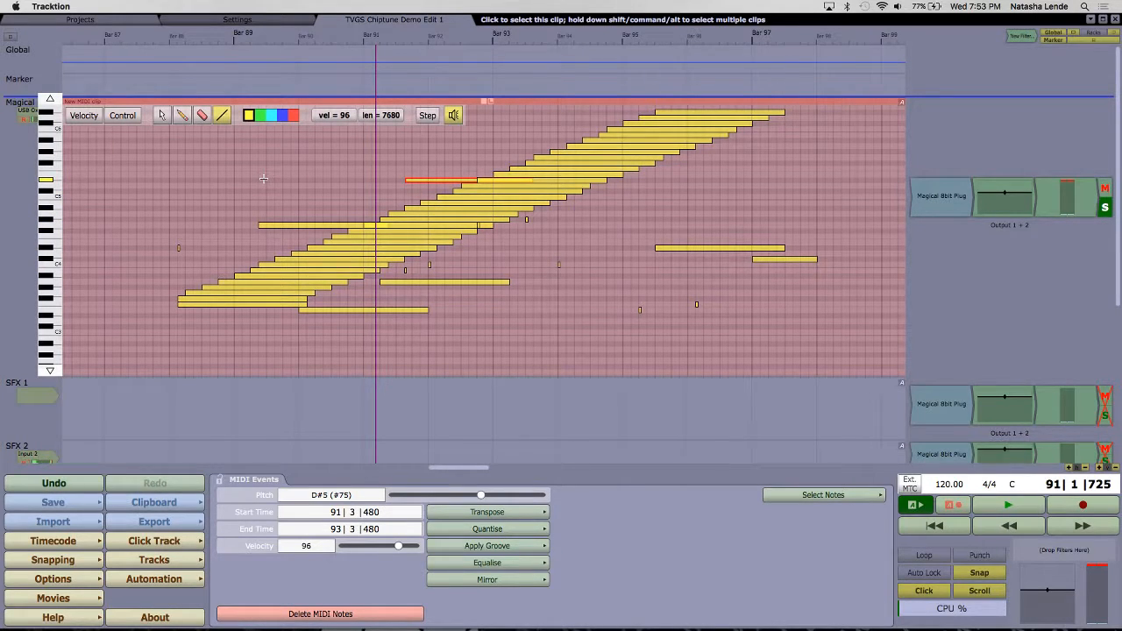
# Step: Select all the drawn notes in the Magical 8-Bit track's MIDI clip and delete them
pyautogui.click(163, 116)
pyautogui.moveTo(151, 368); pyautogui.dragTo(873, 148)
pyautogui.press('Delete')
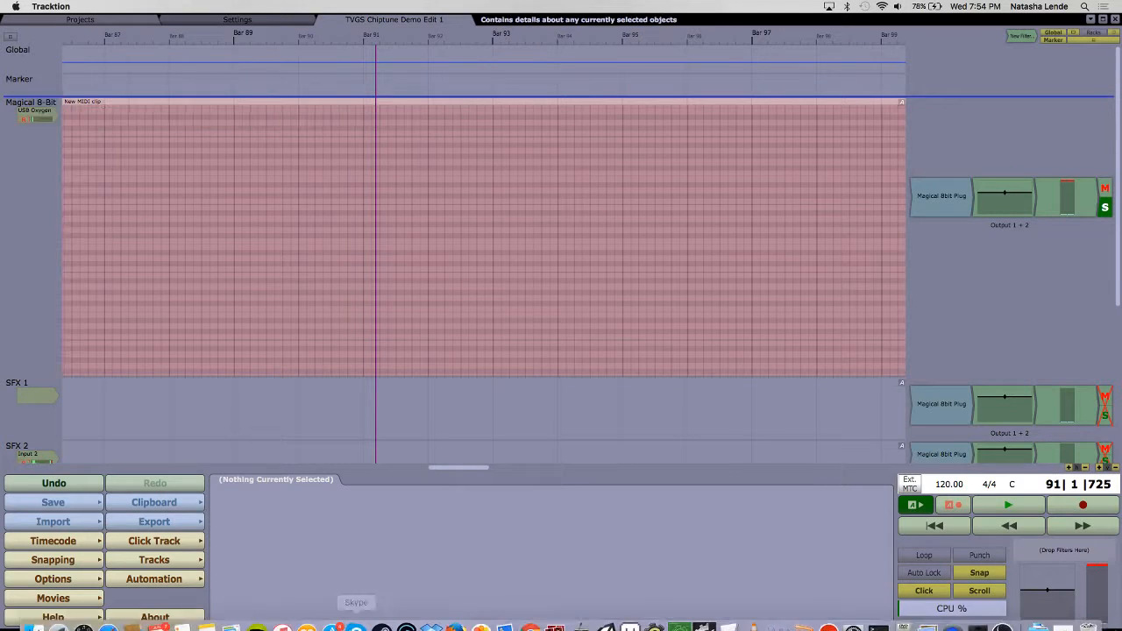
# Step: Switch to Finder, preview the waveform picture ex2.png in the Images folder and close the preview
pyautogui.click(33, 616)
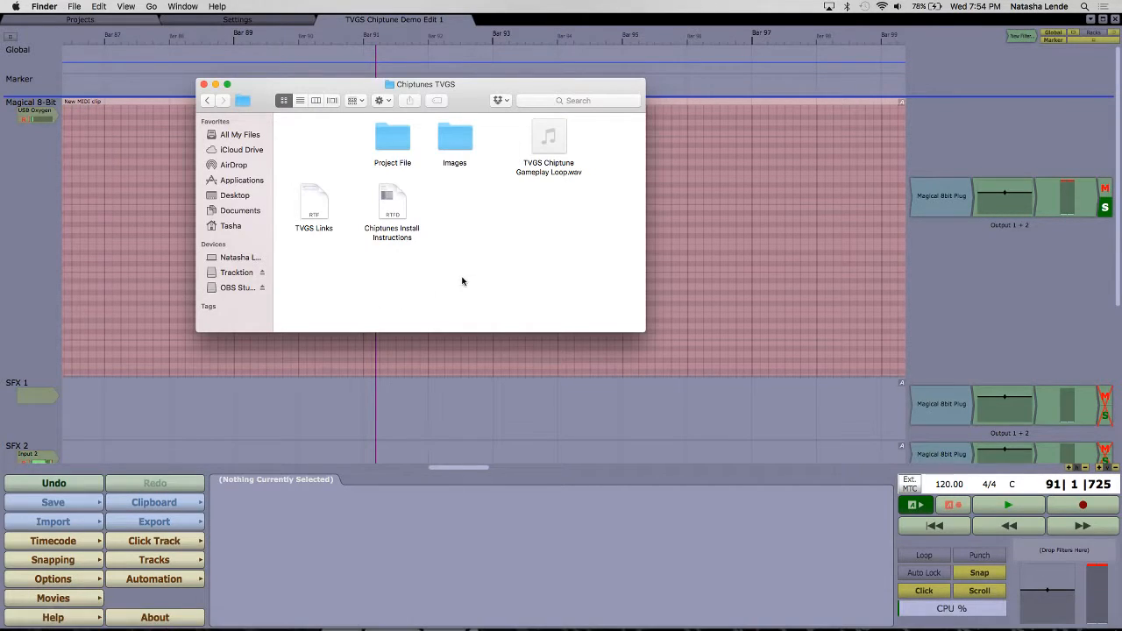
pyautogui.doubleClick(456, 144)
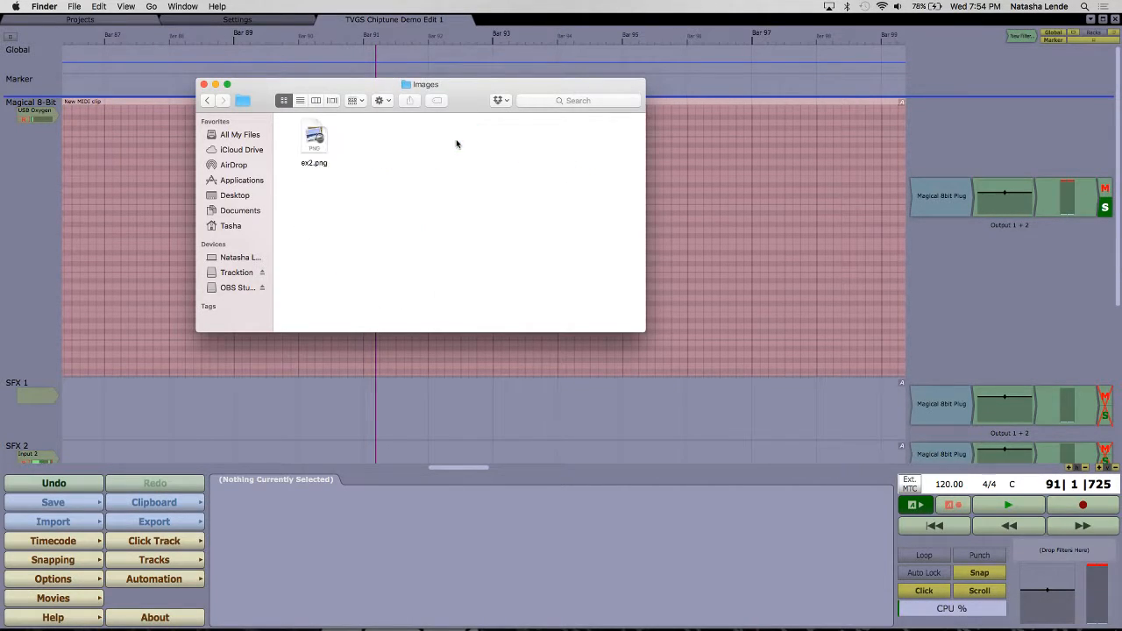
pyautogui.click(316, 140)
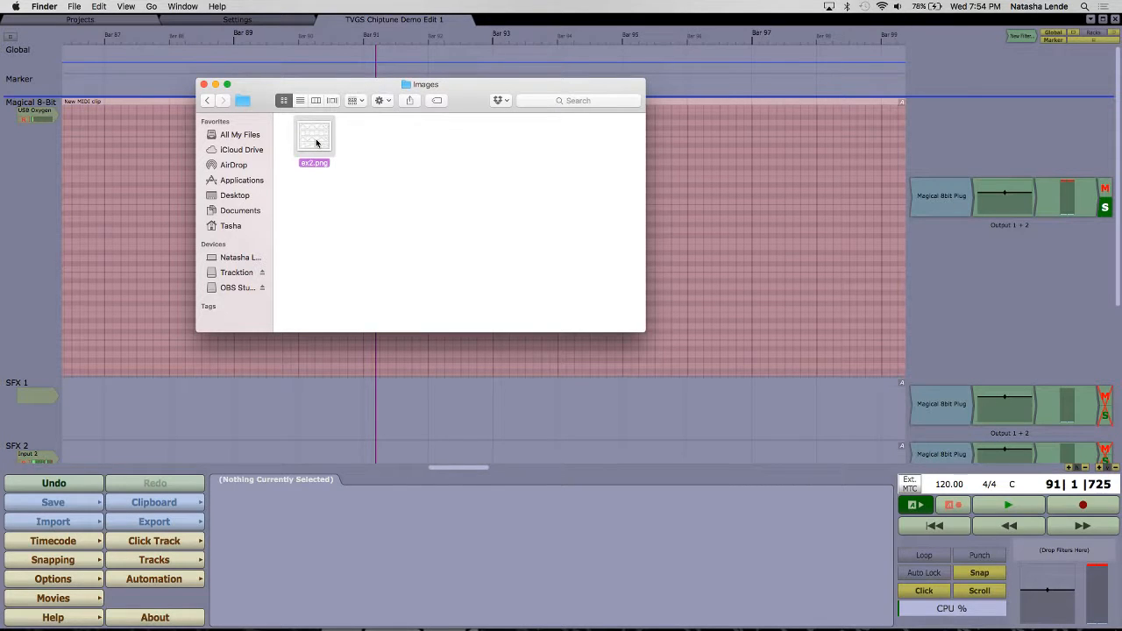
pyautogui.press('space')
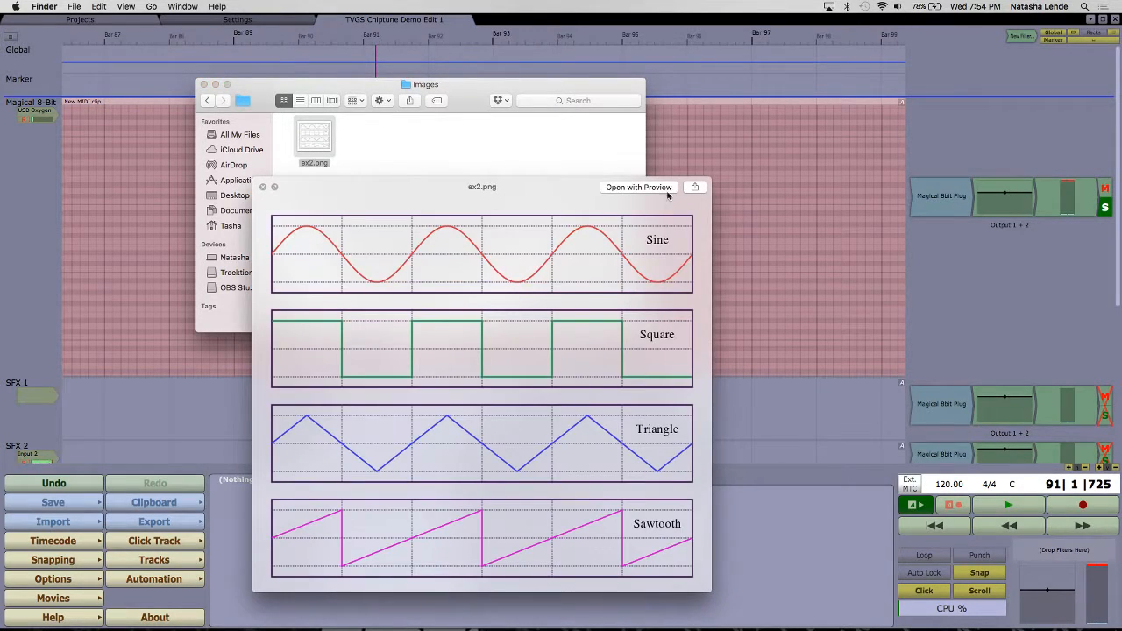
pyautogui.moveTo(417, 188); pyautogui.dragTo(418, 114)
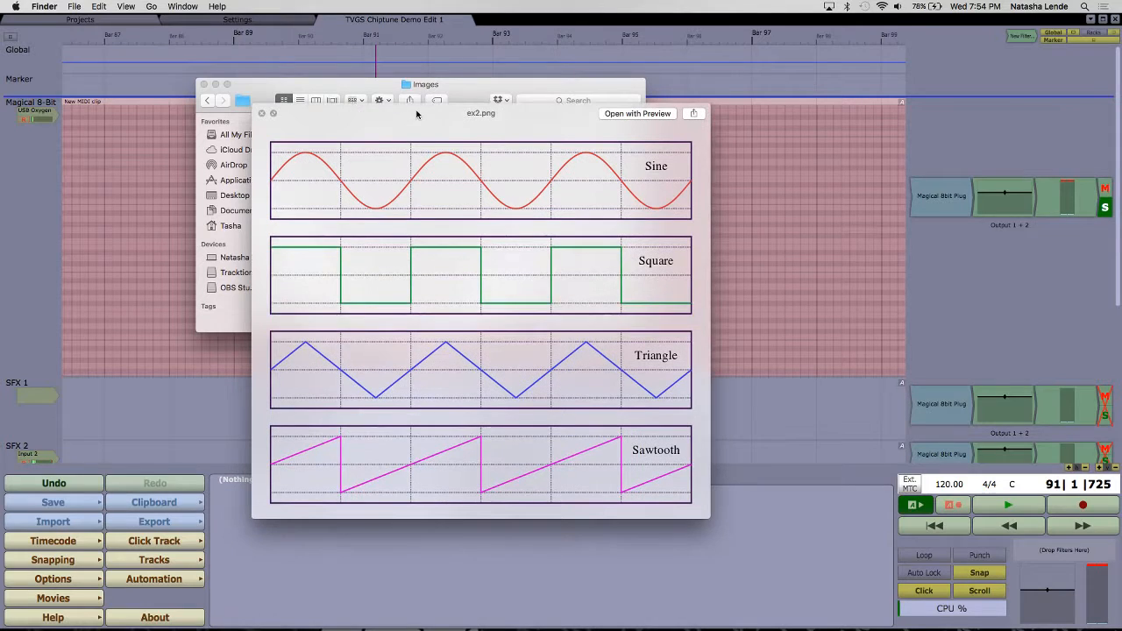
pyautogui.click(274, 115)
# Step: Open the Magical 8bit Plug settings, then in GarageBand mute the unsoloed gameplay loop track and select the Magical 8-Bit track
pyautogui.doubleClick(958, 210)
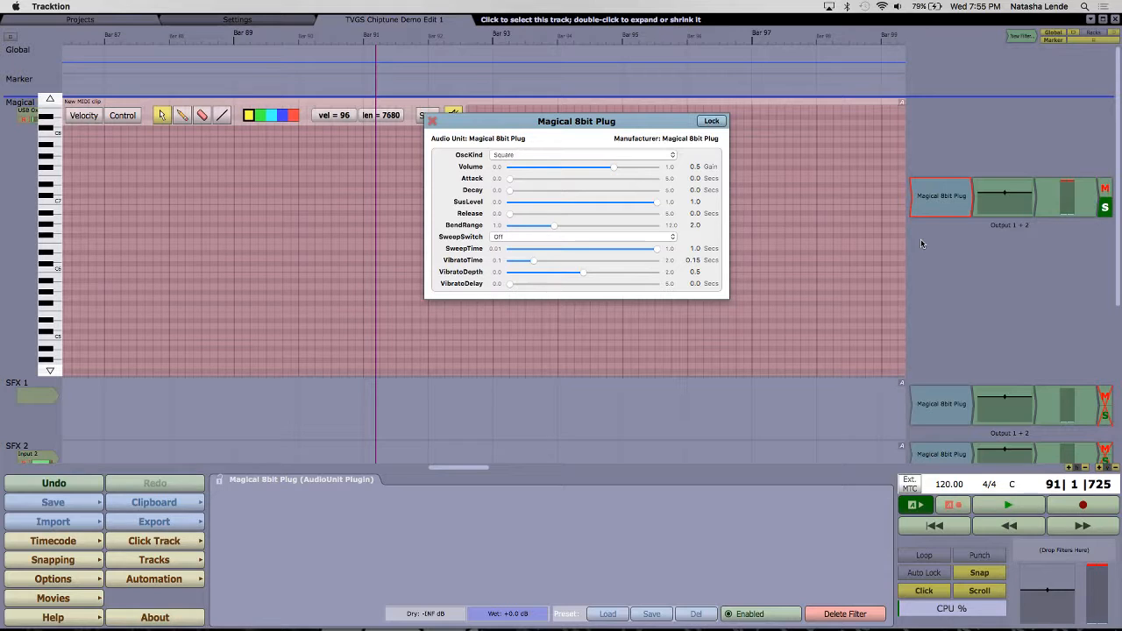
pyautogui.moveTo(554, 618)
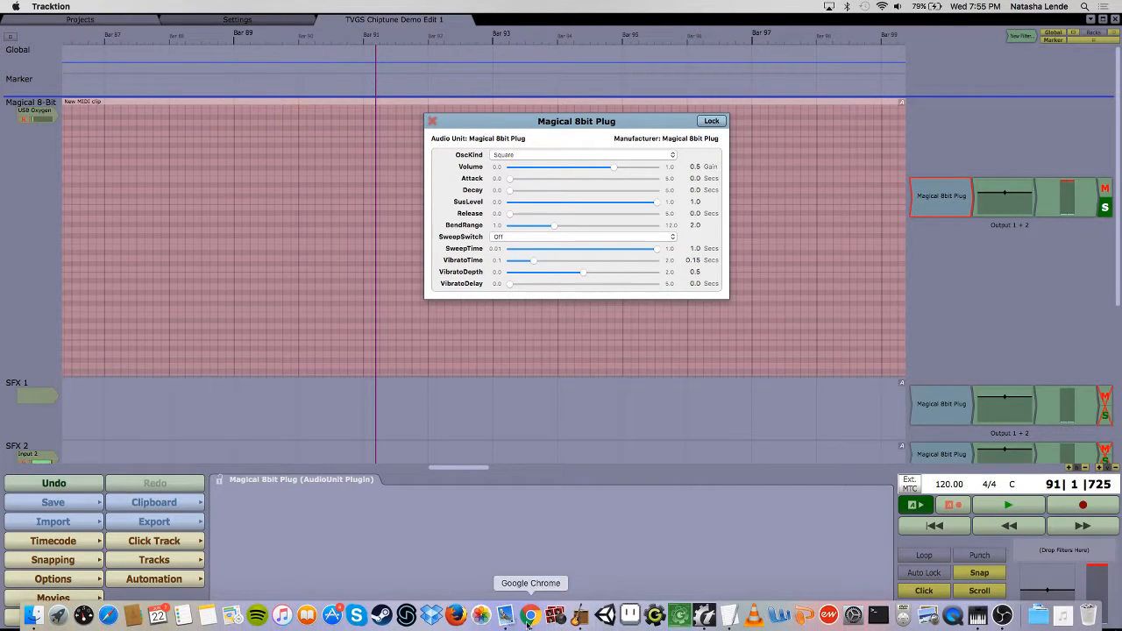
pyautogui.click(580, 617)
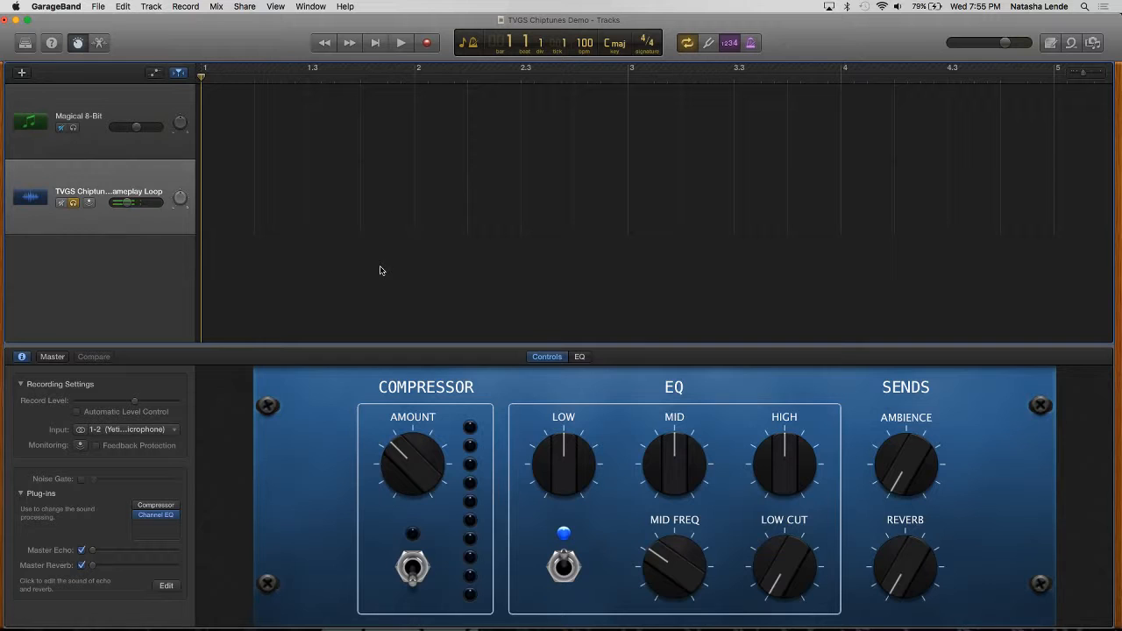
pyautogui.click(74, 203)
pyautogui.click(98, 118)
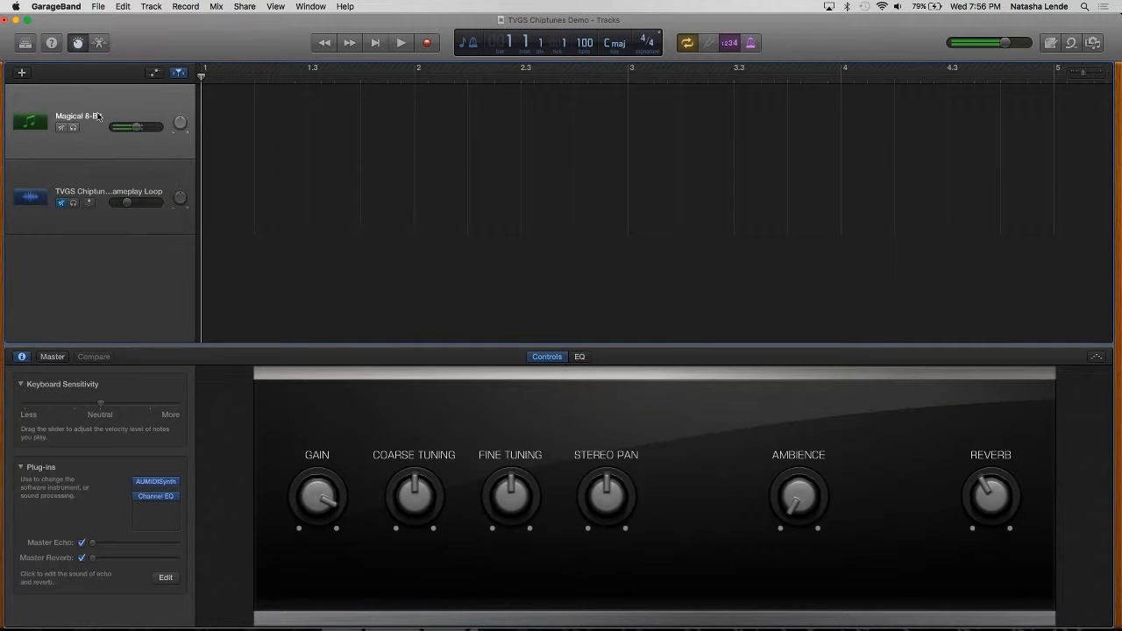
# Step: Mute the Magical 8-Bit track in Tracktion and return to GarageBand
pyautogui.moveTo(561, 624)
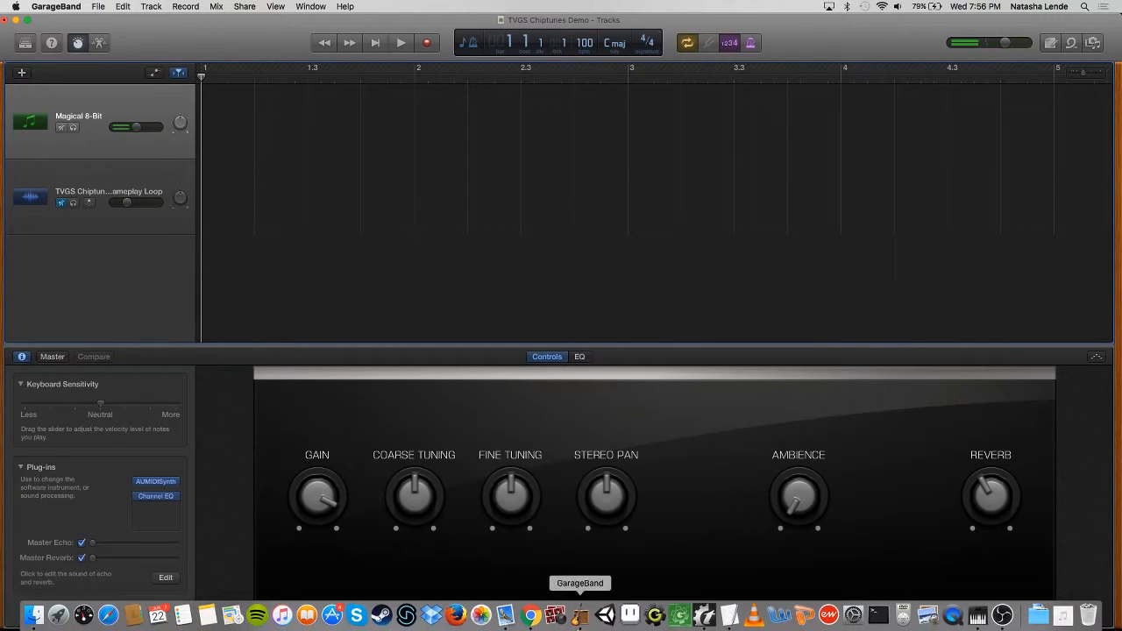
pyautogui.click(704, 615)
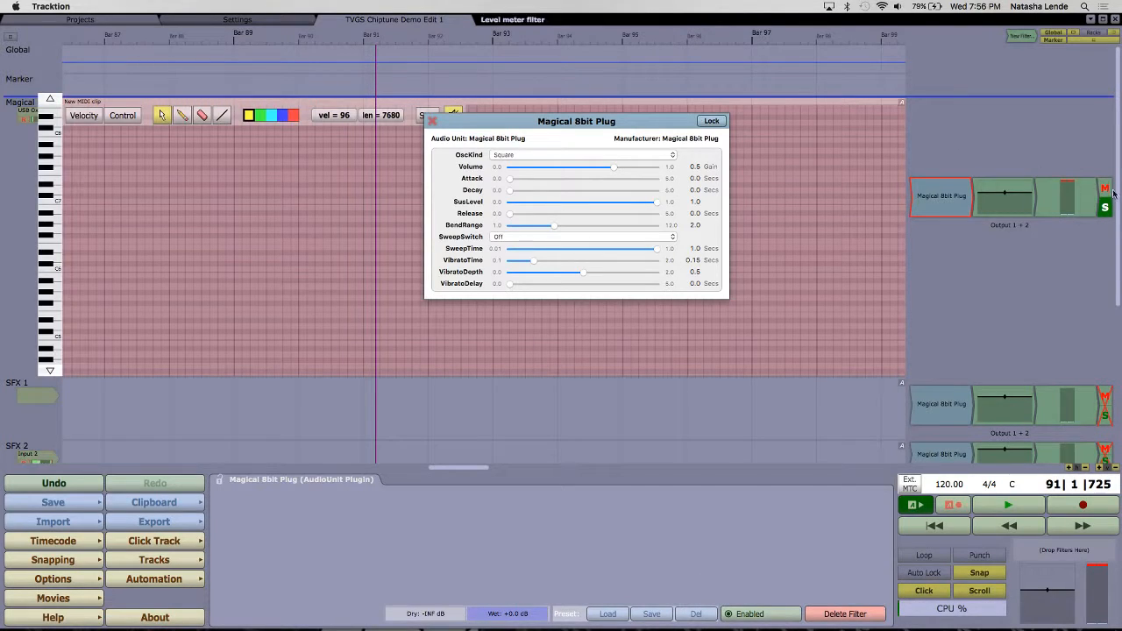
pyautogui.click(1104, 189)
pyautogui.moveTo(679, 624)
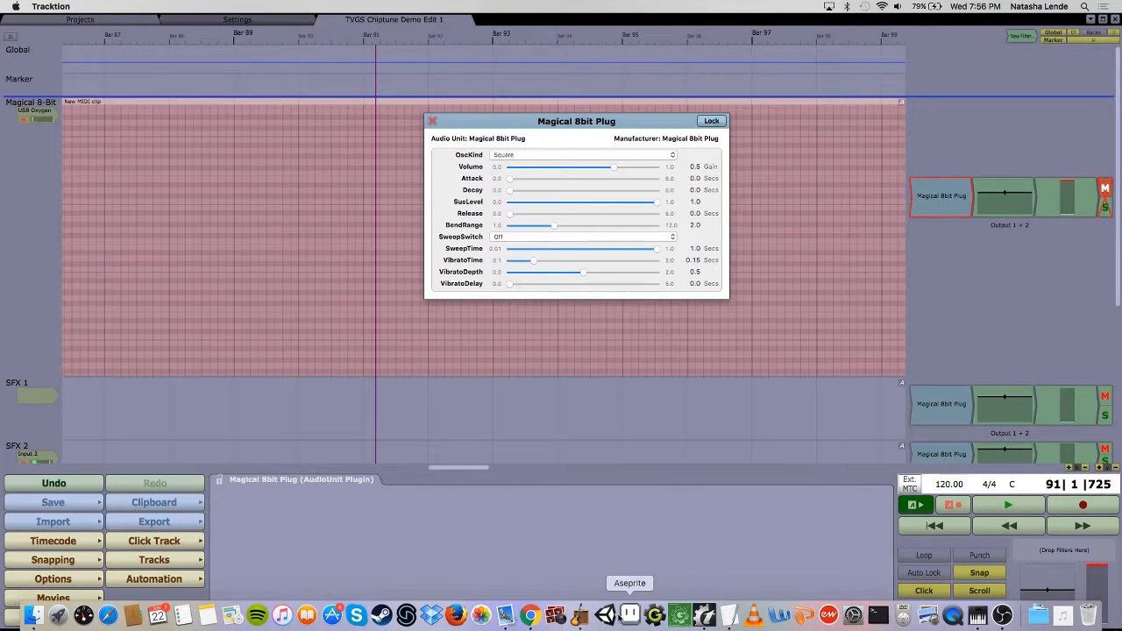
pyautogui.click(592, 622)
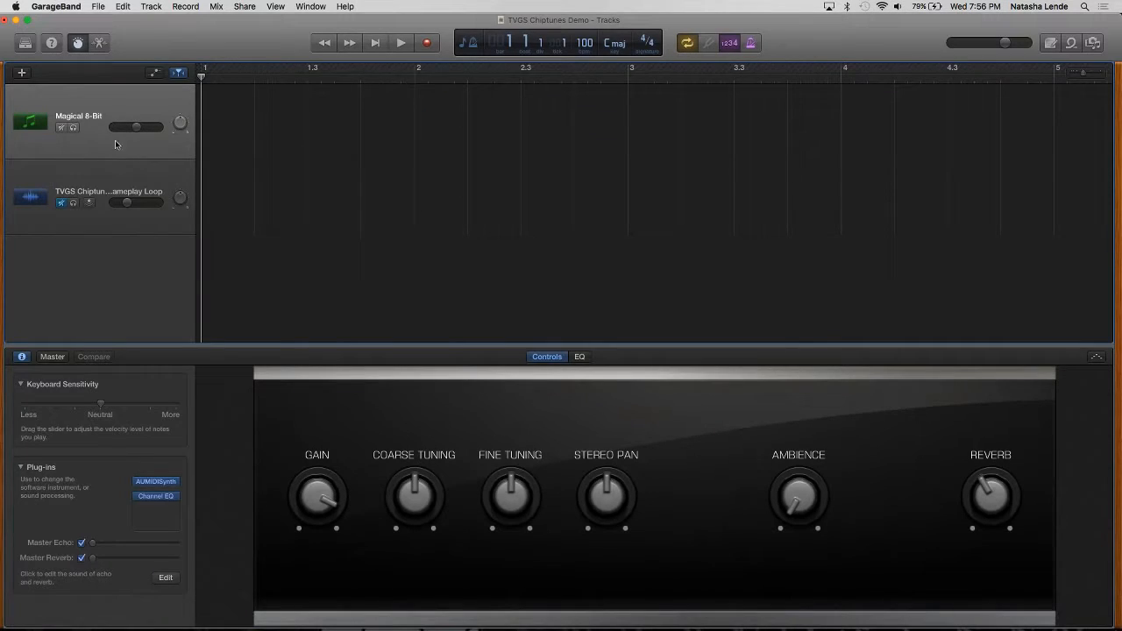
# Step: Open the Magical 8-Bit track's Channel EQ, enlarge it to 153% and play test notes to examine their frequency spectrum
pyautogui.moveTo(160, 485)
pyautogui.click(160, 485)
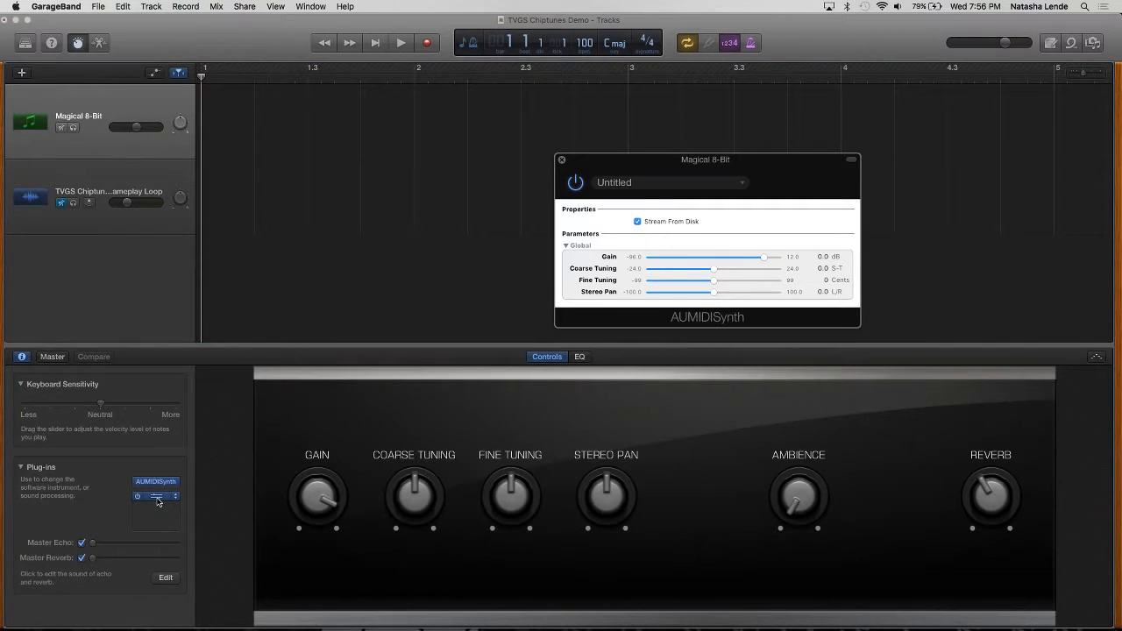
pyautogui.press('super+w')
pyautogui.click(157, 496)
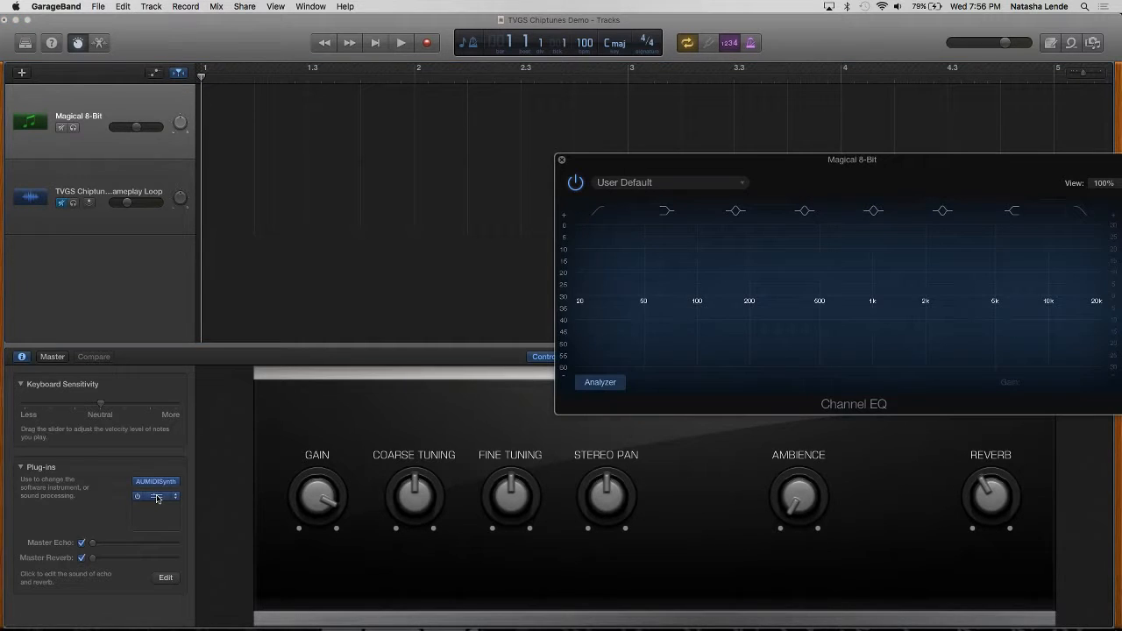
pyautogui.moveTo(947, 162); pyautogui.dragTo(584, 78)
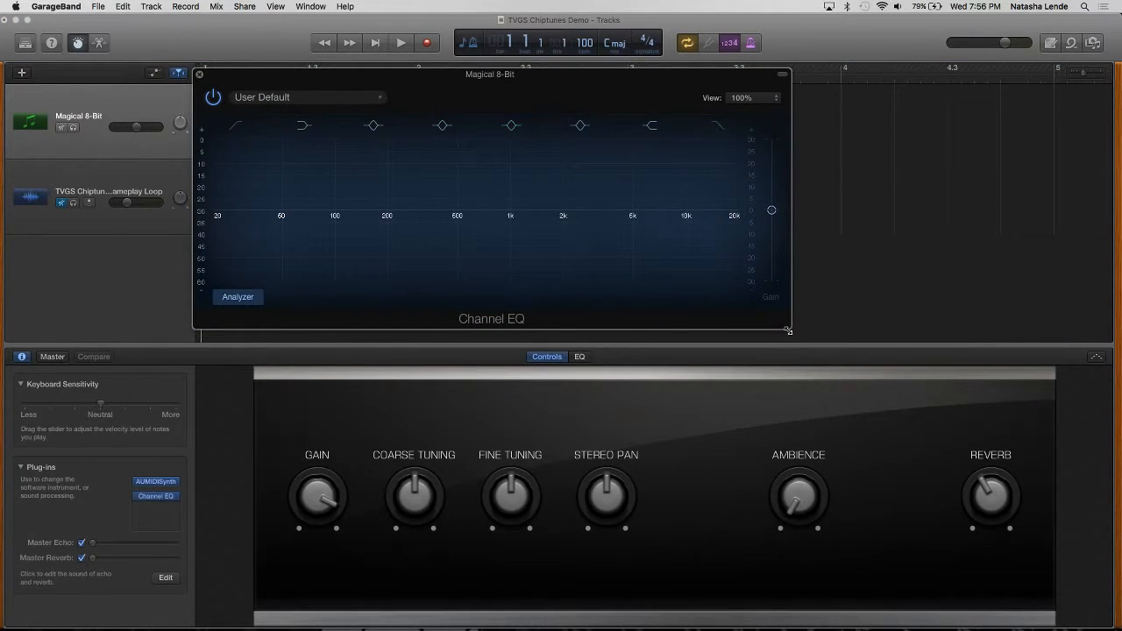
pyautogui.moveTo(789, 328); pyautogui.dragTo(1106, 431)
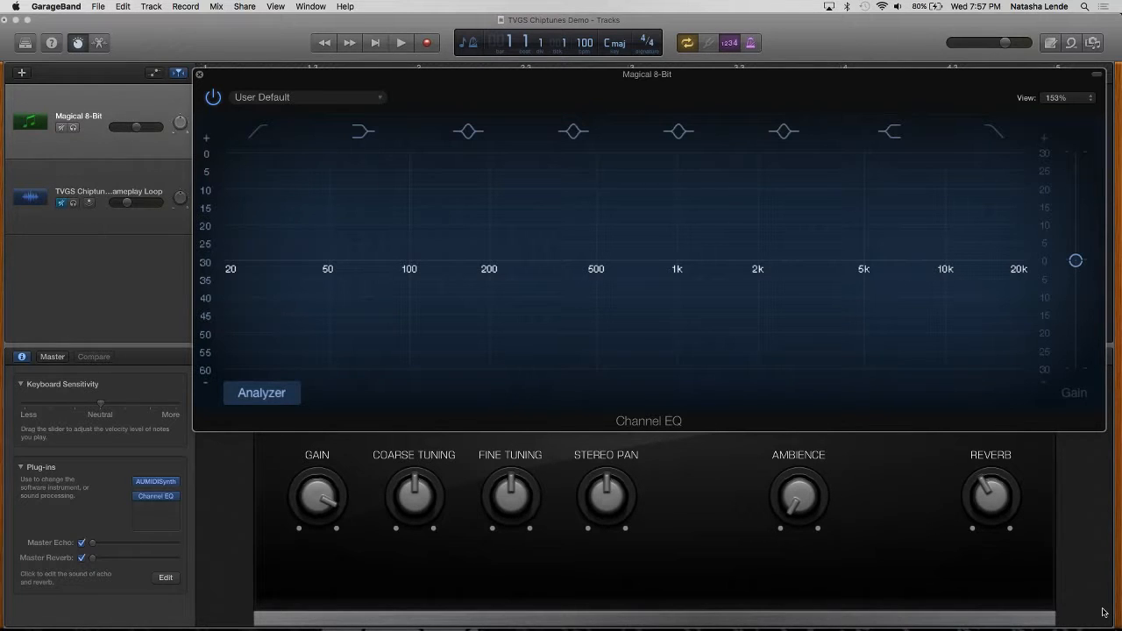
pyautogui.press('g')
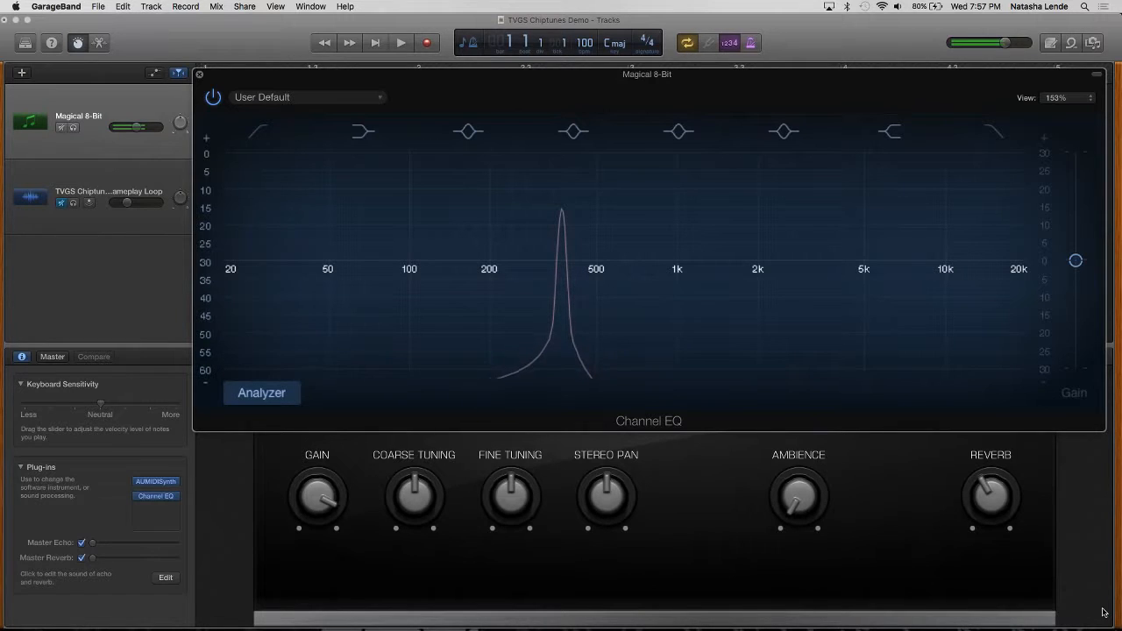
pyautogui.press('g')
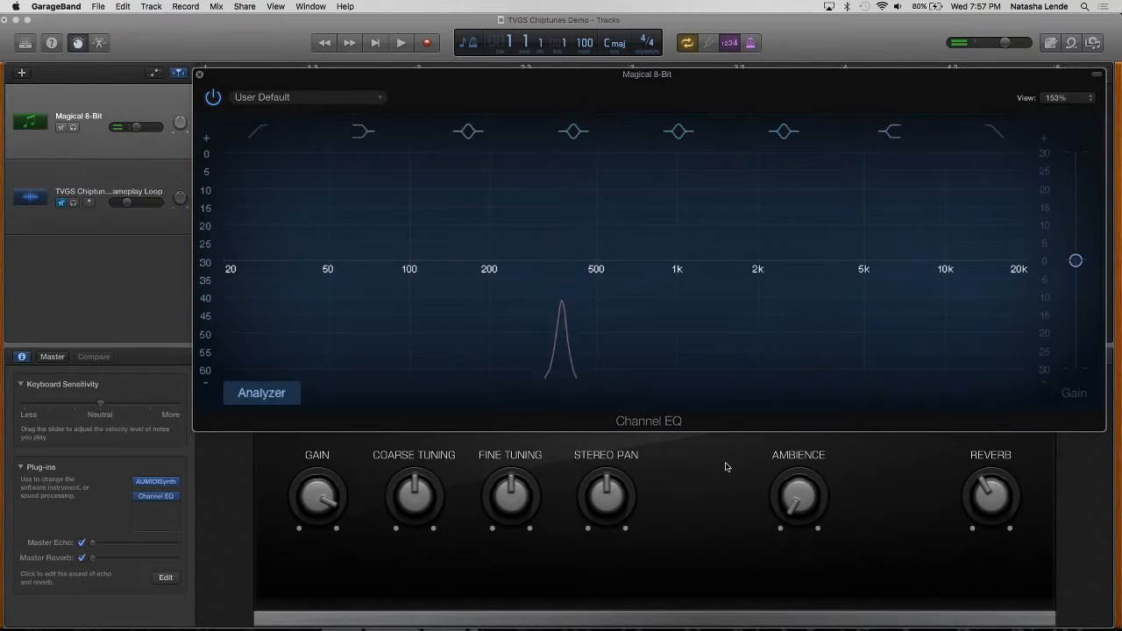
# Step: Replace the AUMIDISynth instrument on the Magical 8-Bit track with the stereo version of YMCK's Magical 8bit Plug
pyautogui.moveTo(171, 485)
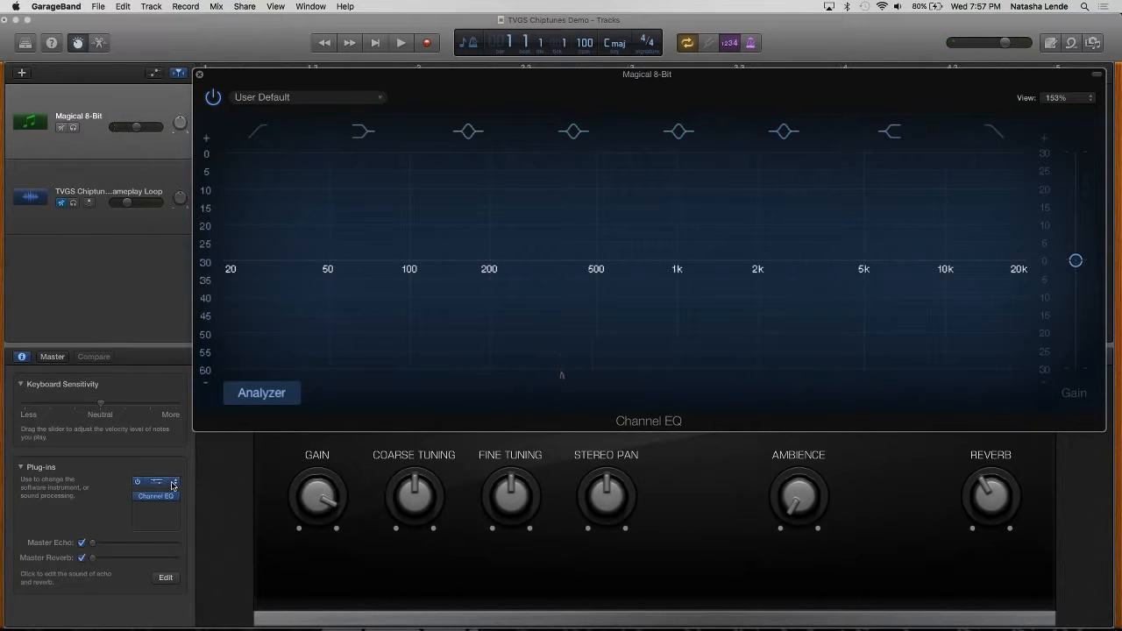
pyautogui.click(171, 492)
pyautogui.moveTo(180, 507)
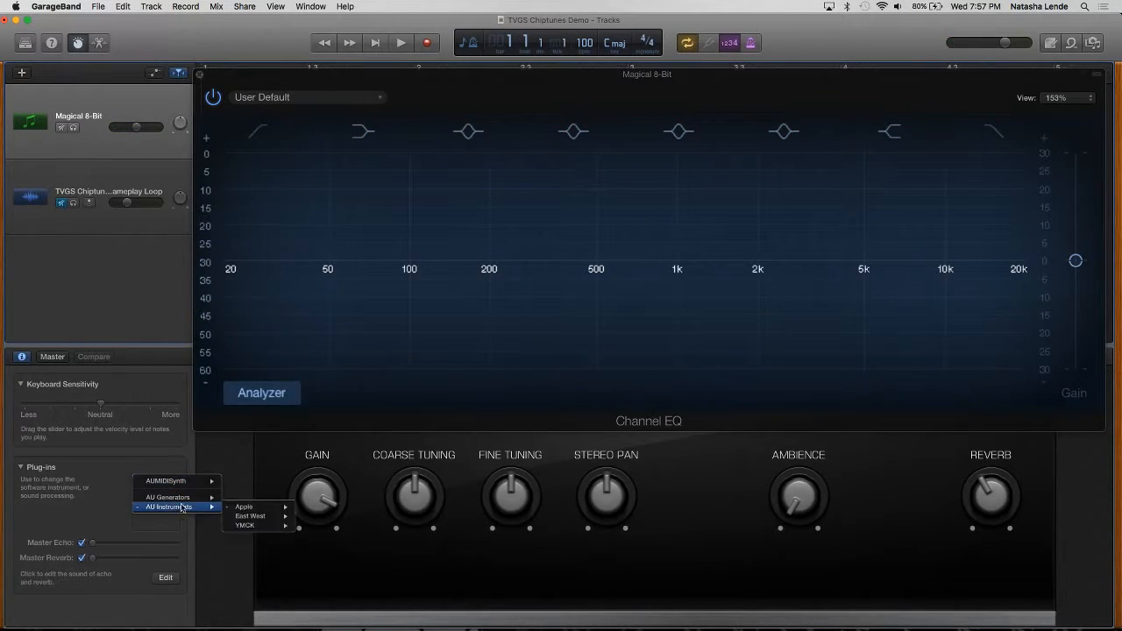
pyautogui.moveTo(289, 526)
pyautogui.moveTo(350, 526)
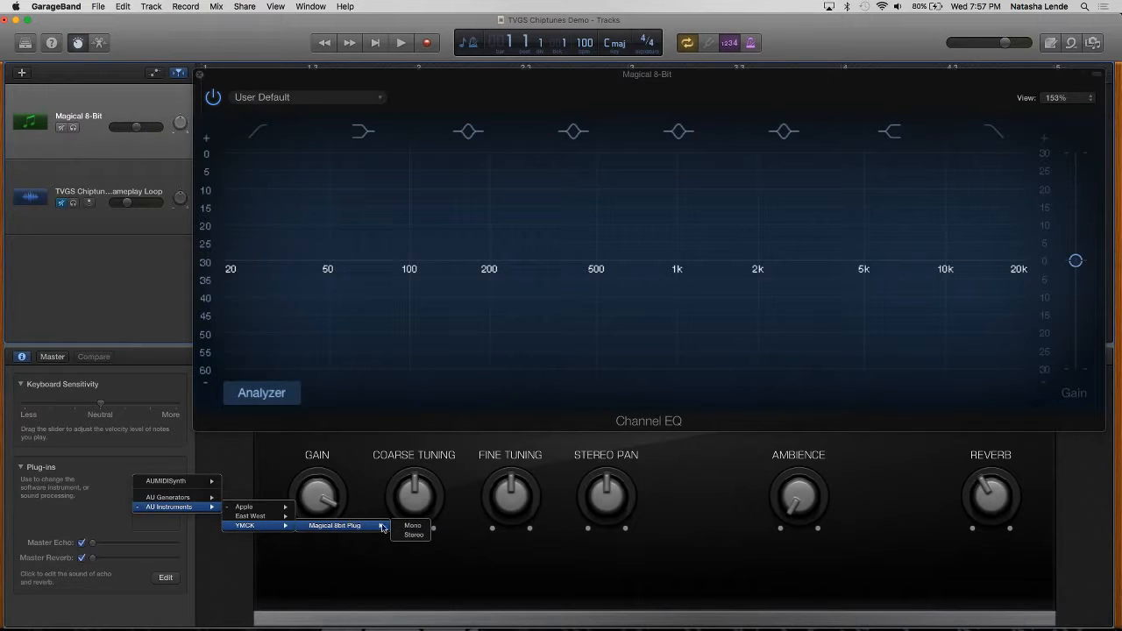
pyautogui.click(412, 537)
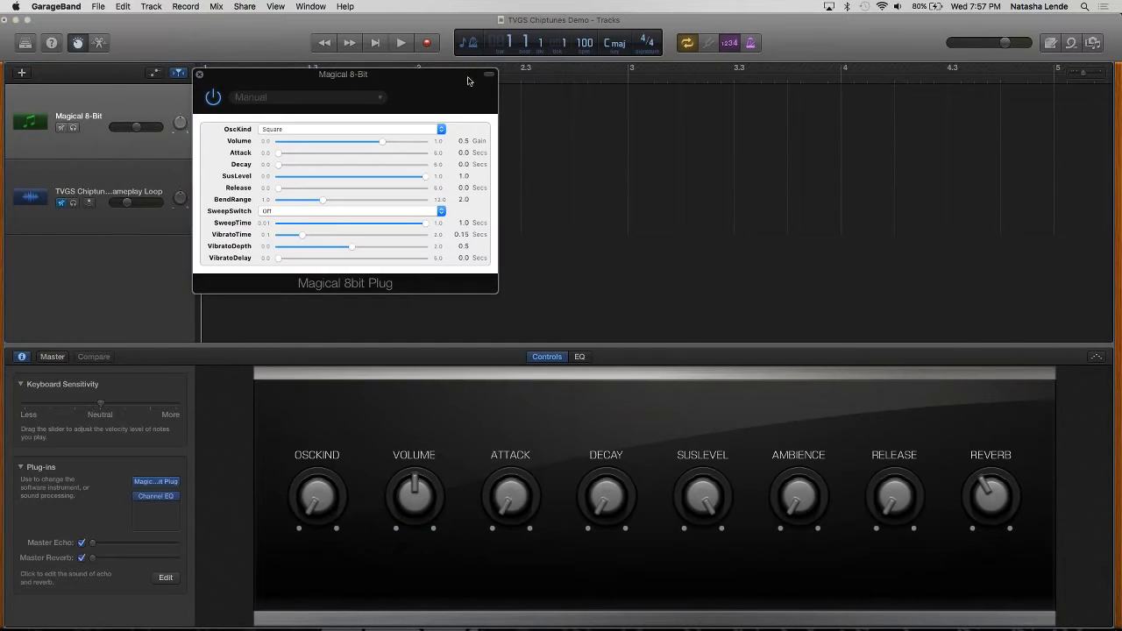
# Step: Move the Magical 8bit Plug window lower and set its OscKind to Triangle
pyautogui.moveTo(352, 81); pyautogui.dragTo(463, 384)
pyautogui.click(473, 433)
pyautogui.click(463, 441)
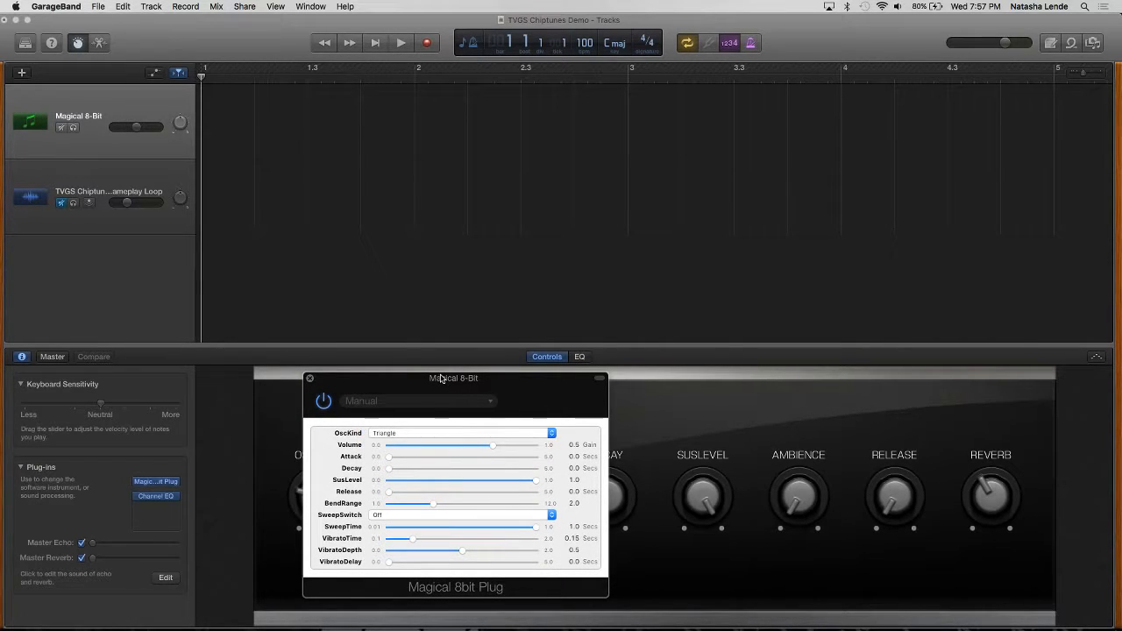
# Step: Show the track's EQ analyzer, raise the system volume and examine the triangle wave's frequency spectrum
pyautogui.click(581, 357)
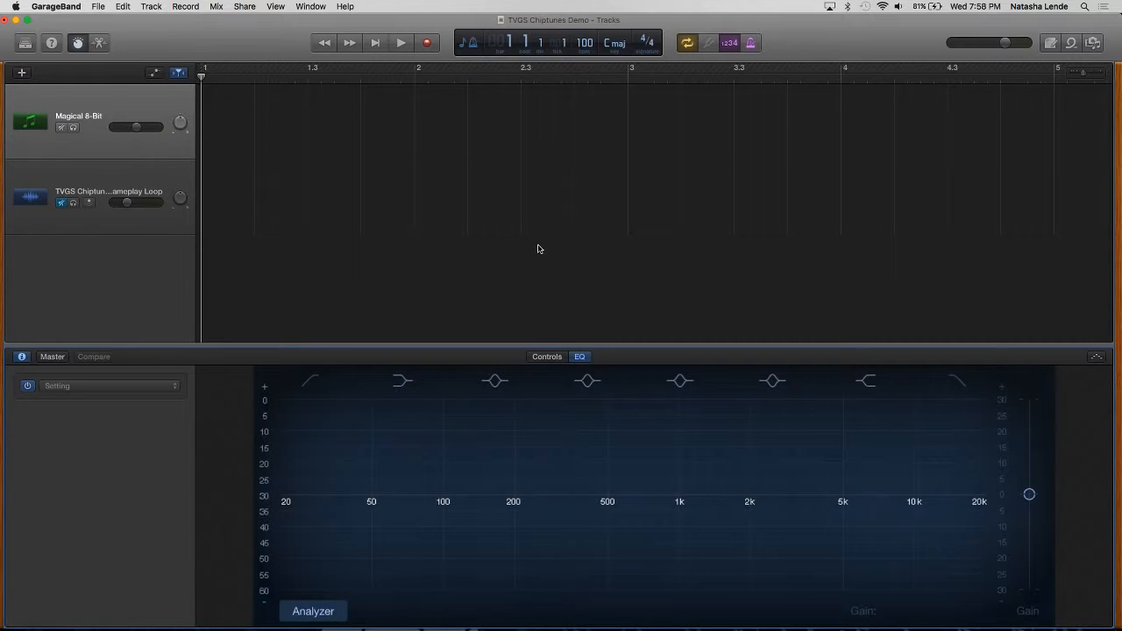
pyautogui.press('XF86AudioRaiseVolume')
pyautogui.press('XF86AudioRaiseVolume')
pyautogui.press('XF86AudioRaiseVolume')
pyautogui.press('XF86AudioRaiseVolume')
pyautogui.press('XF86AudioRaiseVolume')
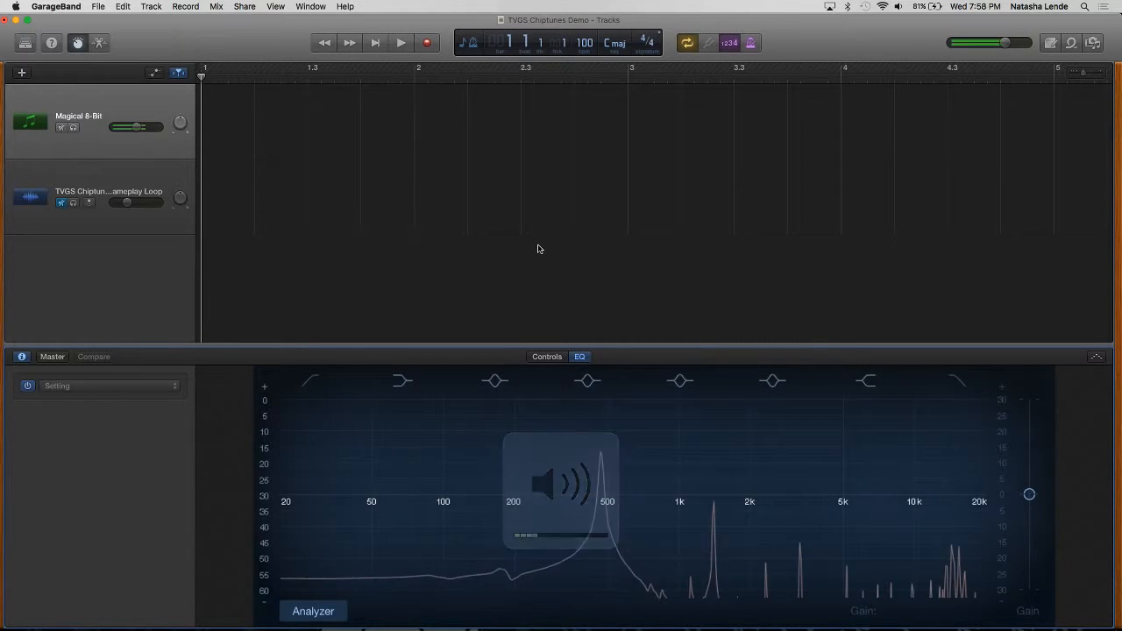
pyautogui.press('XF86AudioRaiseVolume')
pyautogui.press('XF86AudioRaiseVolume')
pyautogui.press('XF86AudioRaiseVolume')
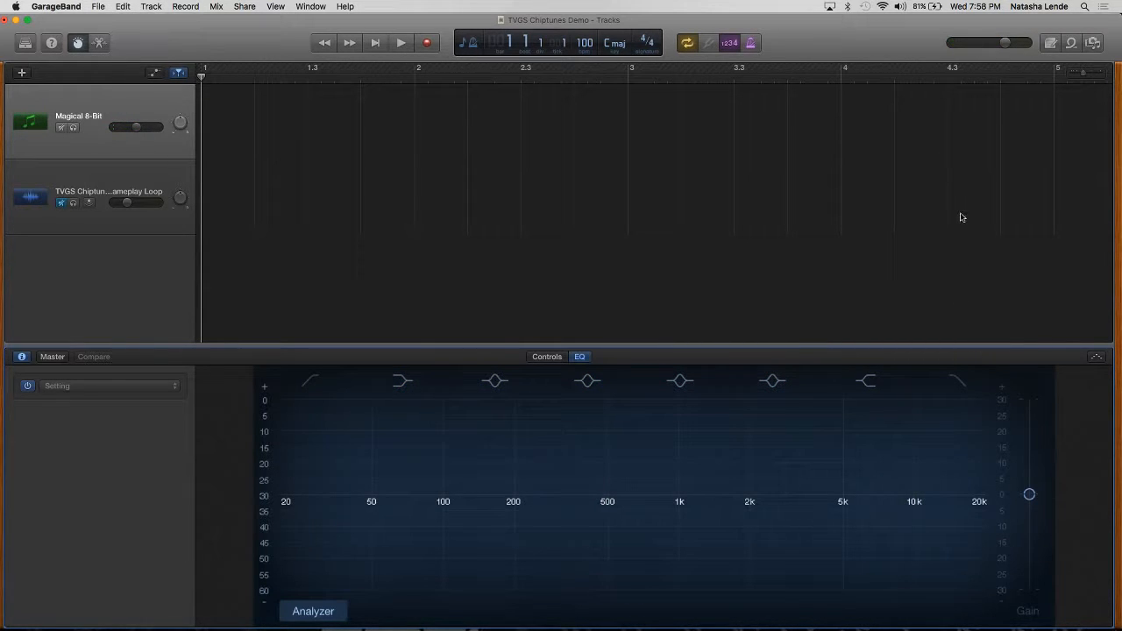
# Step: Turn on the arpeggiator for the Magical 8-Bit track and open its Channel EQ window from the instrument controls
pyautogui.click(1097, 359)
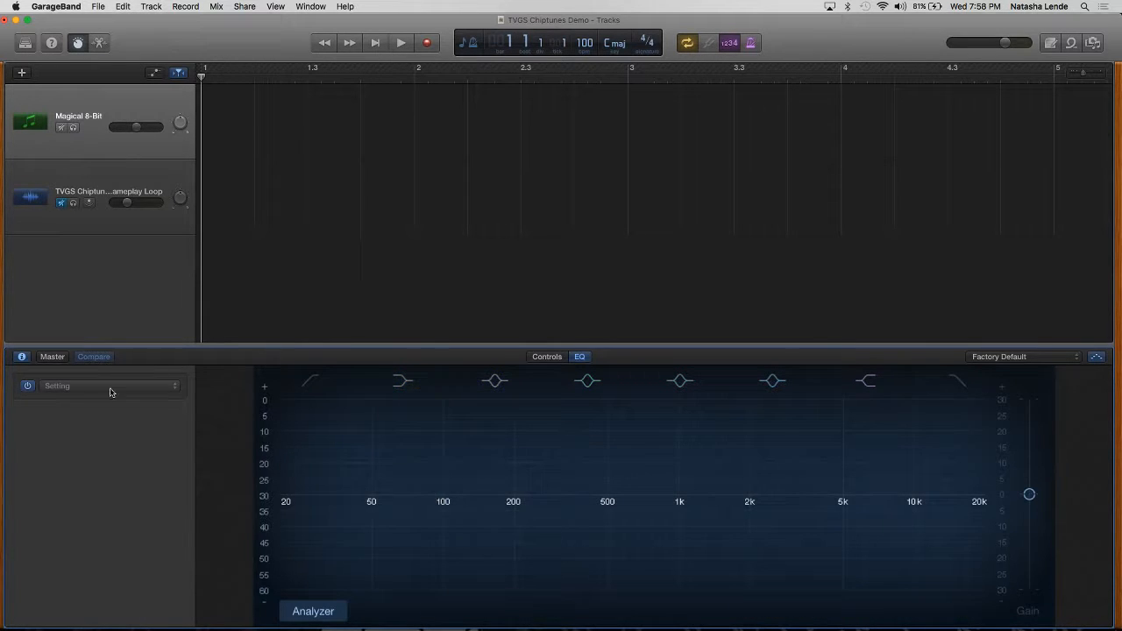
pyautogui.click(550, 356)
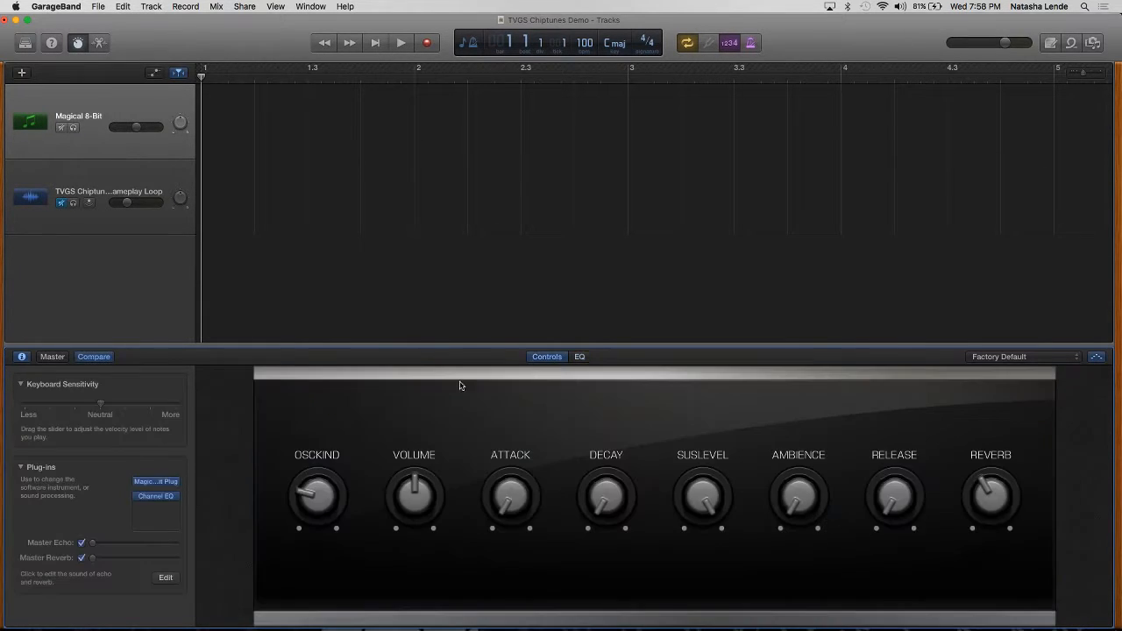
pyautogui.click(156, 496)
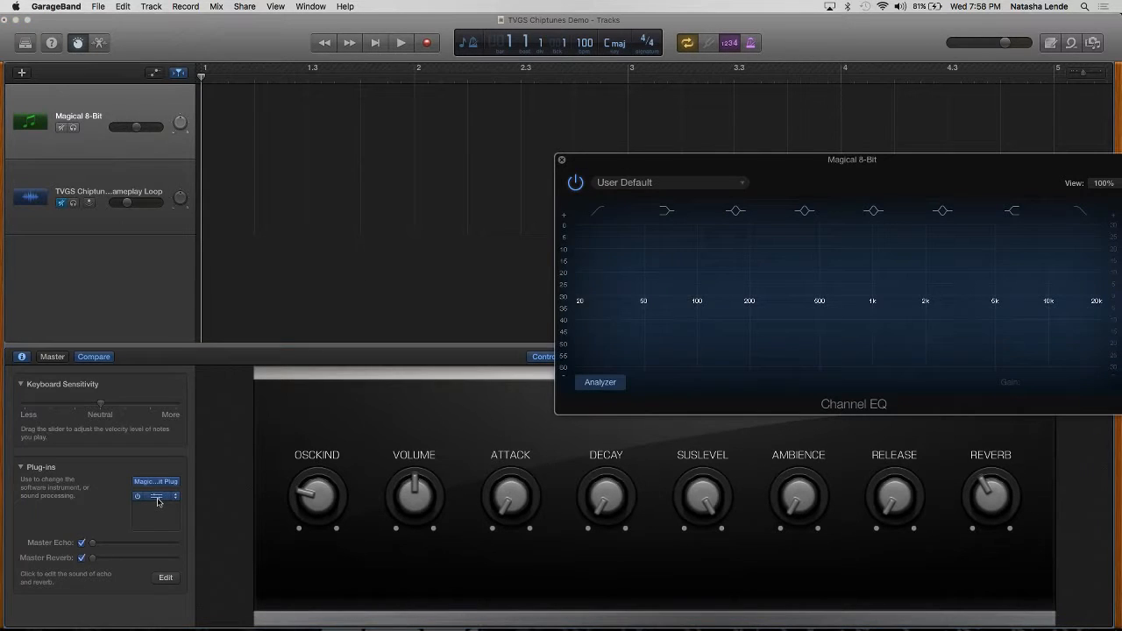
# Step: Move the Channel EQ window clear of the instrument knobs and enlarge its view to 120%
pyautogui.moveTo(840, 162); pyautogui.dragTo(280, 24)
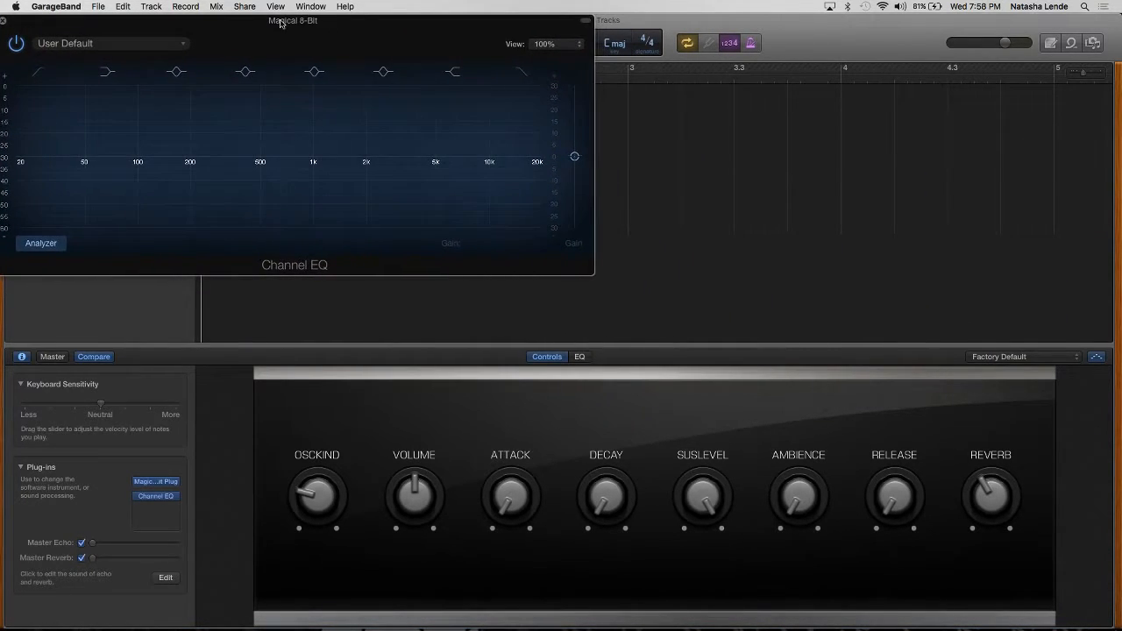
pyautogui.moveTo(591, 272); pyautogui.dragTo(894, 523)
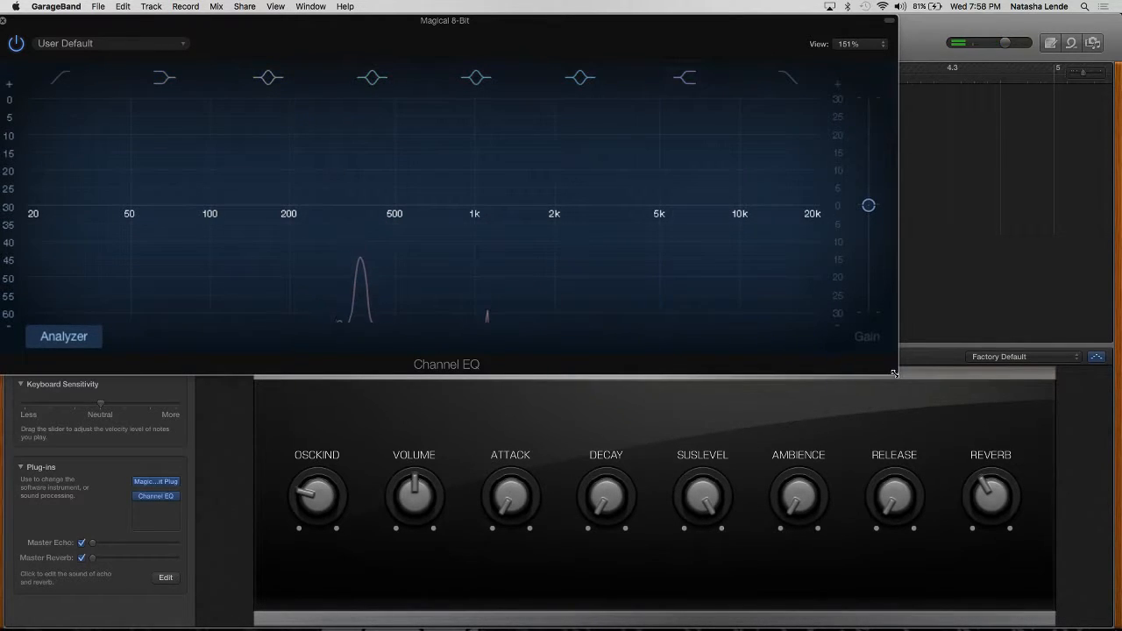
pyautogui.moveTo(892, 368); pyautogui.dragTo(713, 306)
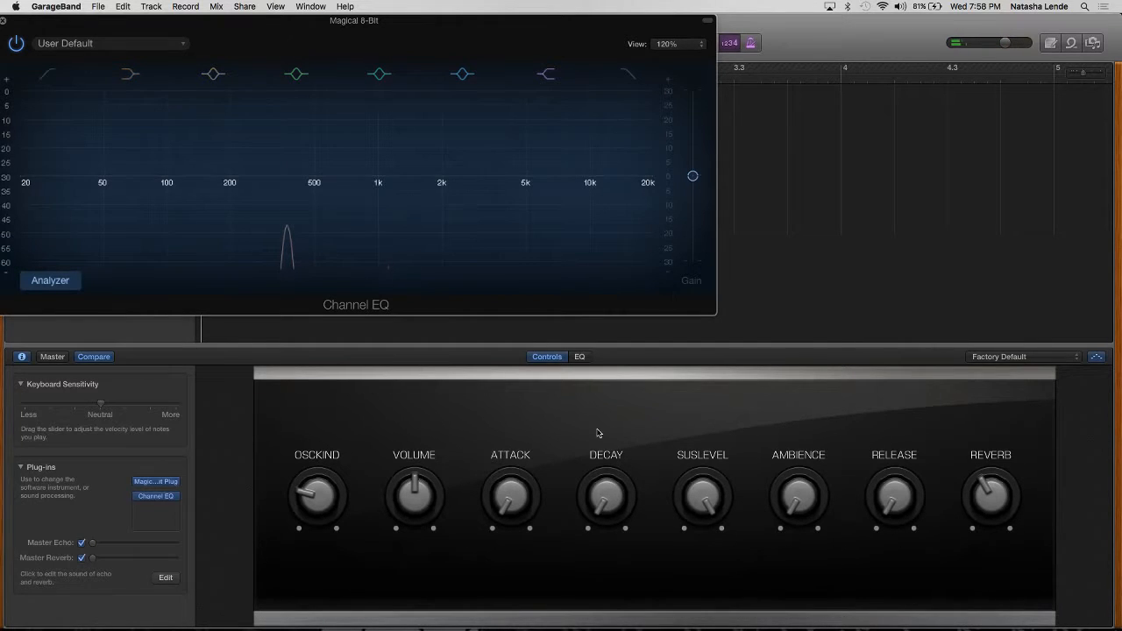
# Step: Try to bring up the Magical 8bit Plug by reselecting YMCK's stereo version as the track's instrument
pyautogui.click(177, 485)
pyautogui.moveTo(191, 508)
pyautogui.moveTo(250, 527)
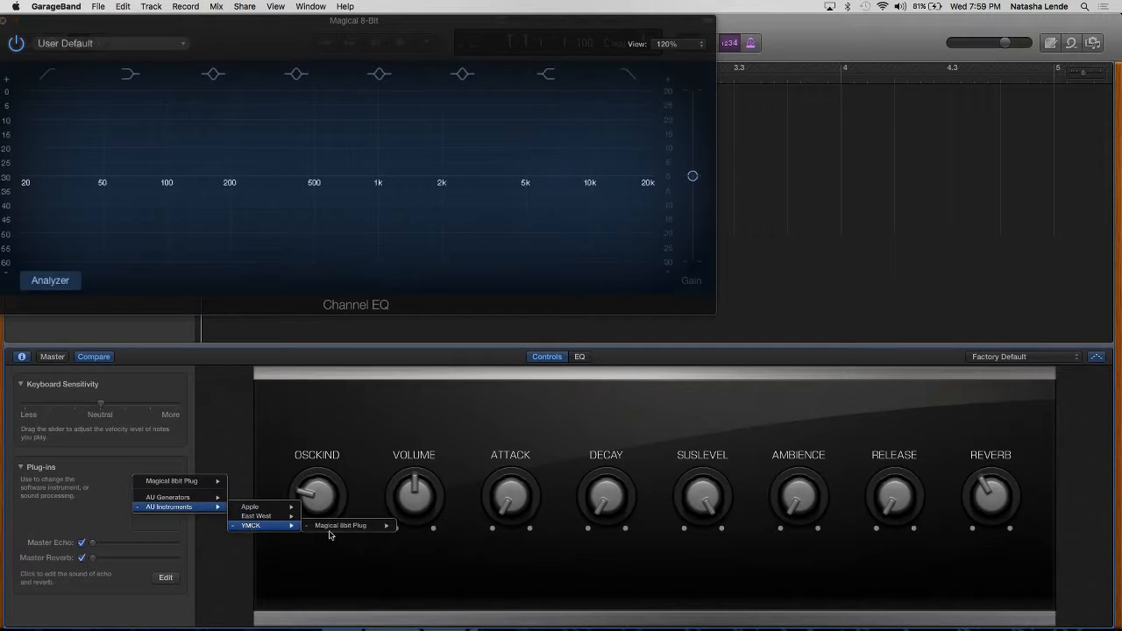
pyautogui.moveTo(377, 527)
pyautogui.click(419, 526)
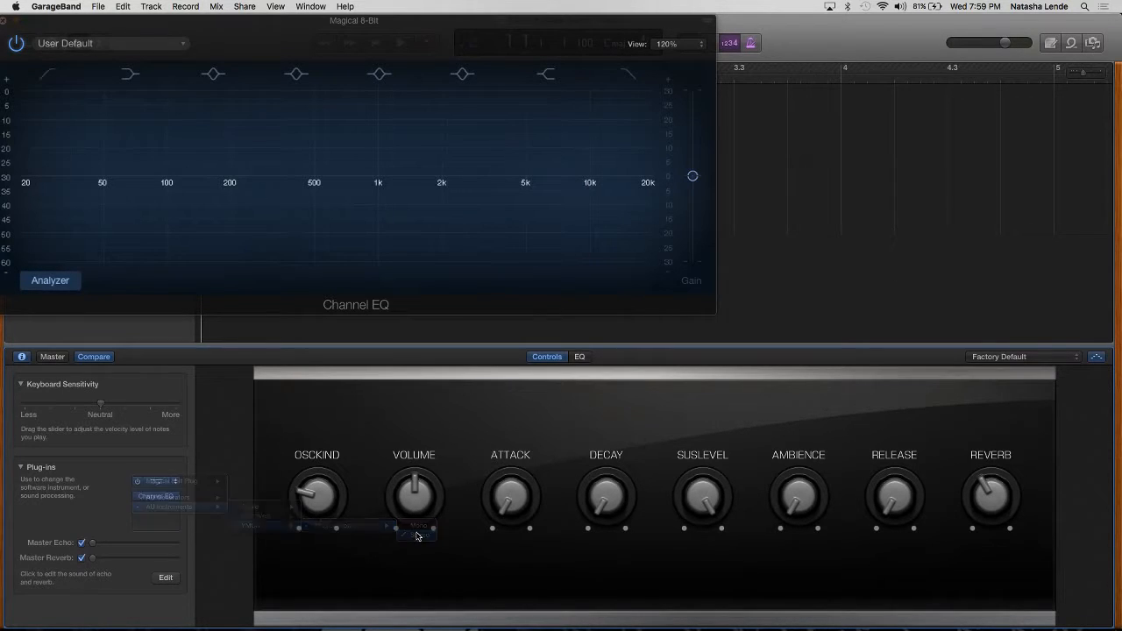
pyautogui.click(177, 487)
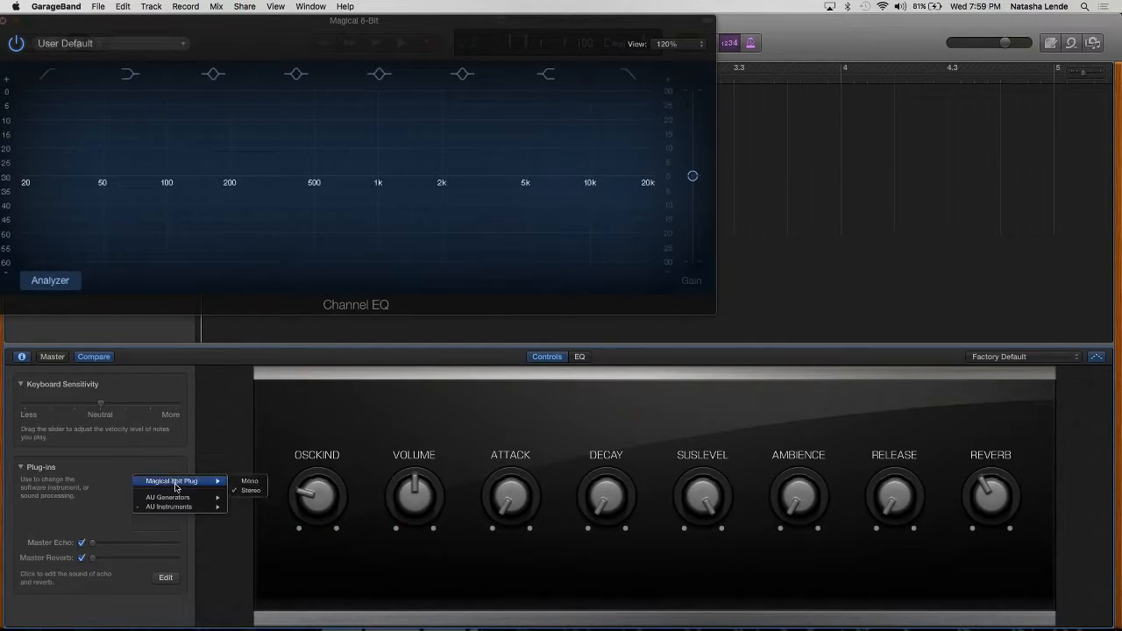
pyautogui.moveTo(182, 499)
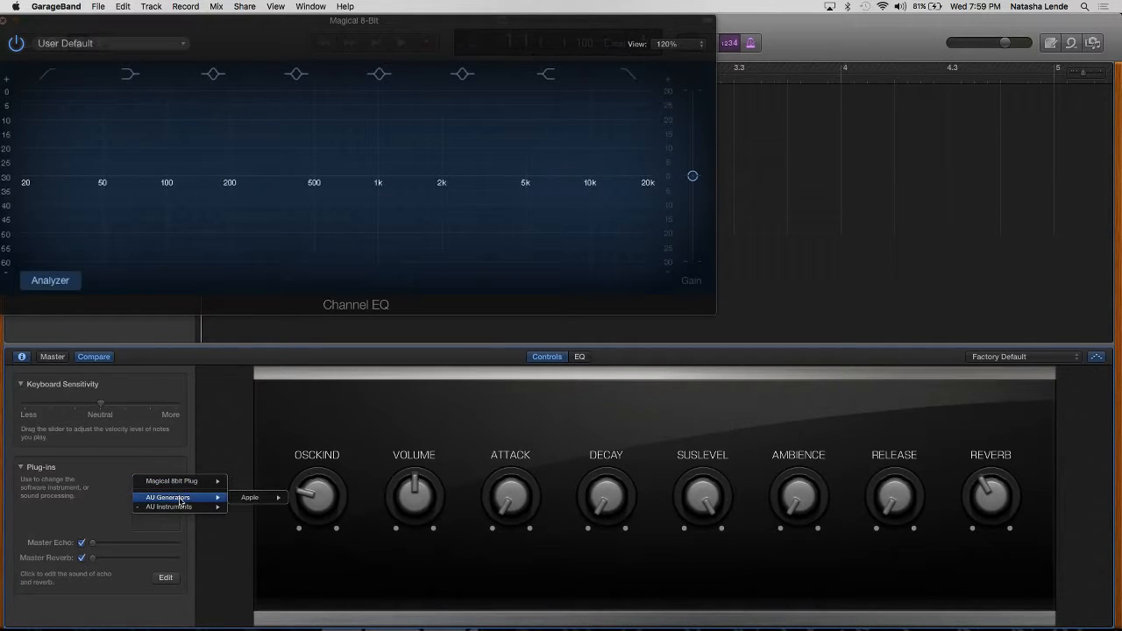
pyautogui.moveTo(234, 509)
pyautogui.click(102, 488)
pyautogui.moveTo(140, 500)
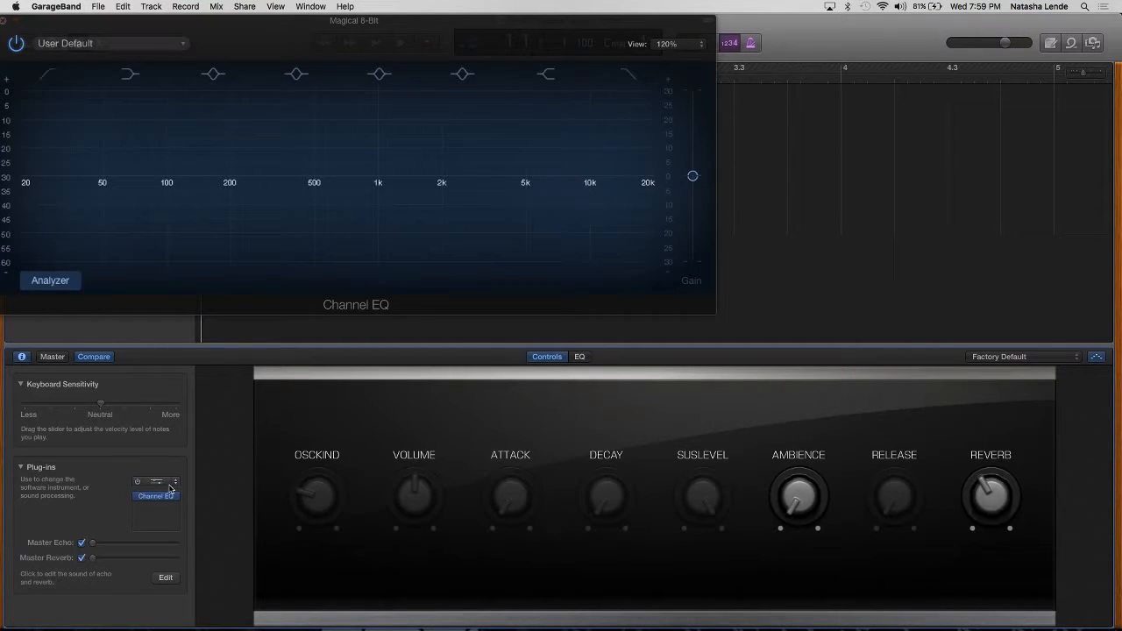
# Step: Replace the Magical 8-Bit track's instrument with Apple's AUMIDISynth
pyautogui.click(170, 488)
pyautogui.moveTo(201, 507)
pyautogui.moveTo(257, 525)
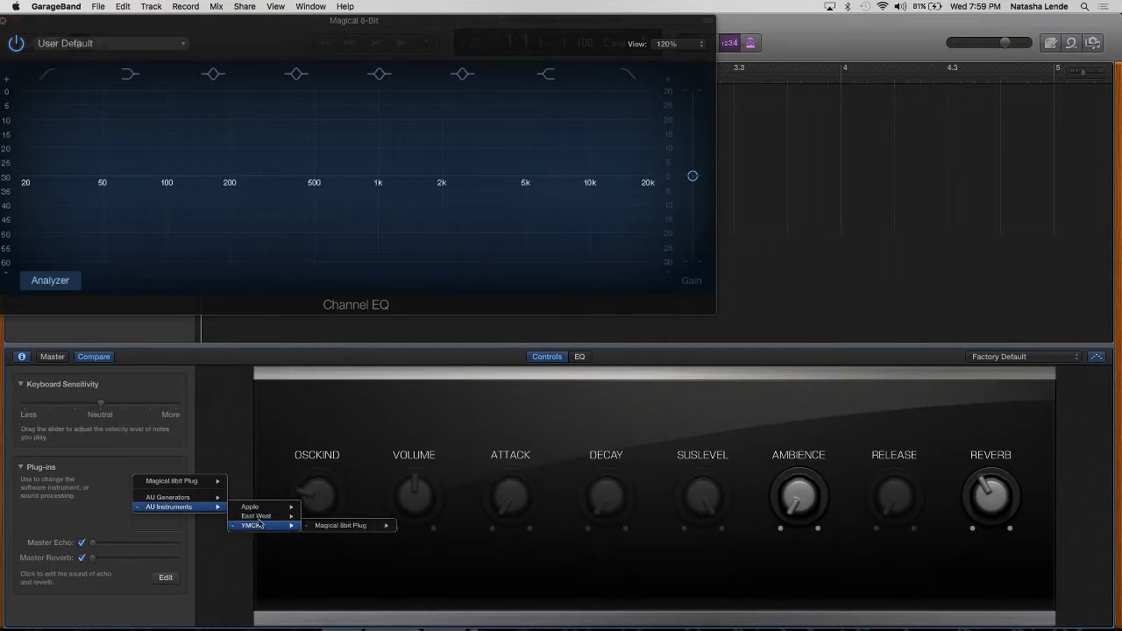
pyautogui.moveTo(280, 509)
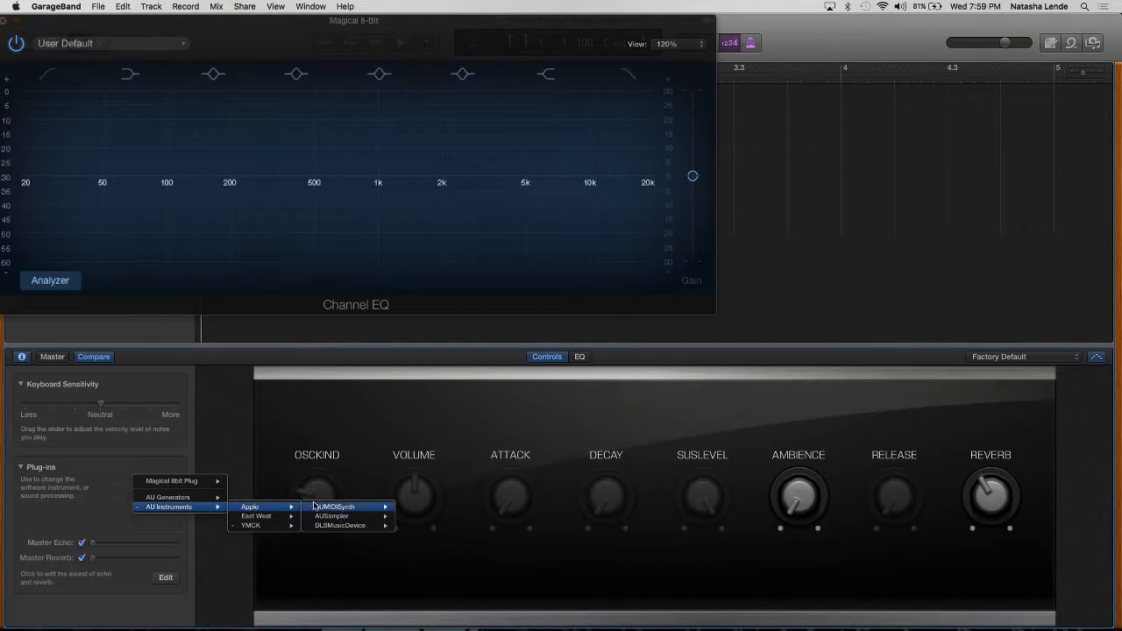
pyautogui.click(319, 507)
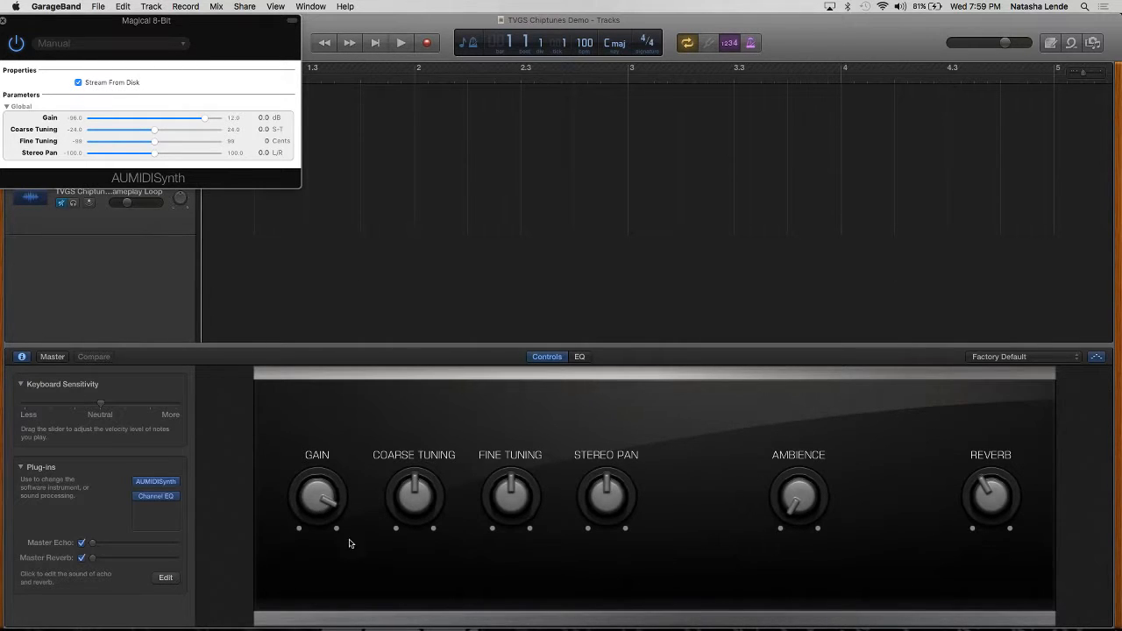
# Step: Reload YMCK's stereo Magical 8bit Plug as the track's instrument and move its window away from the track headers
pyautogui.click(156, 481)
pyautogui.moveTo(176, 506)
pyautogui.moveTo(250, 517)
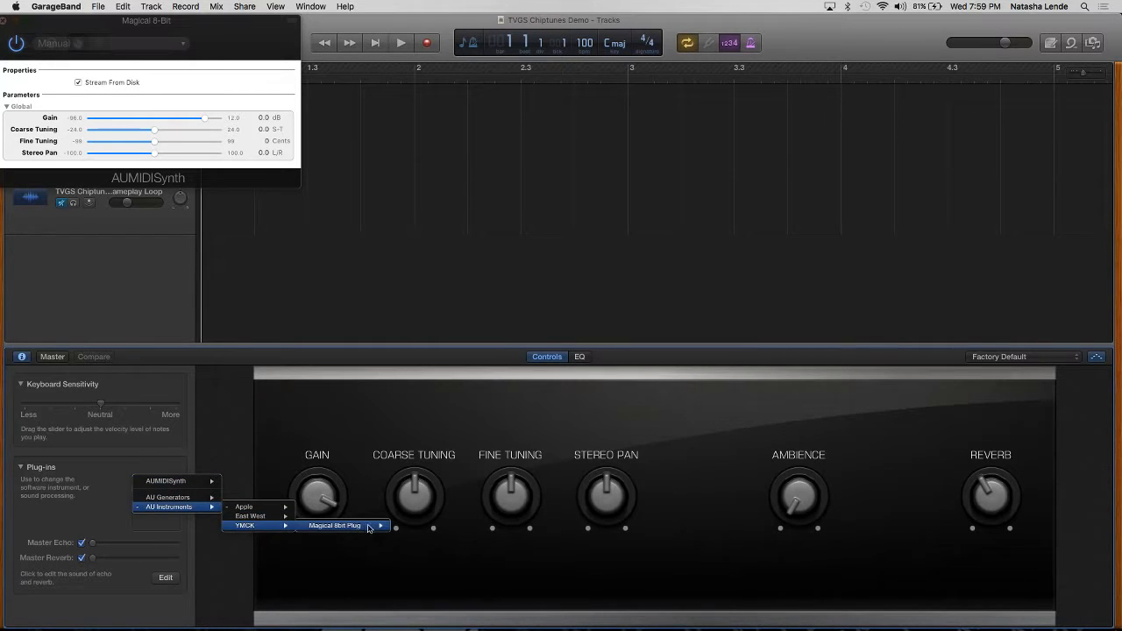
pyautogui.moveTo(377, 526)
pyautogui.click(412, 534)
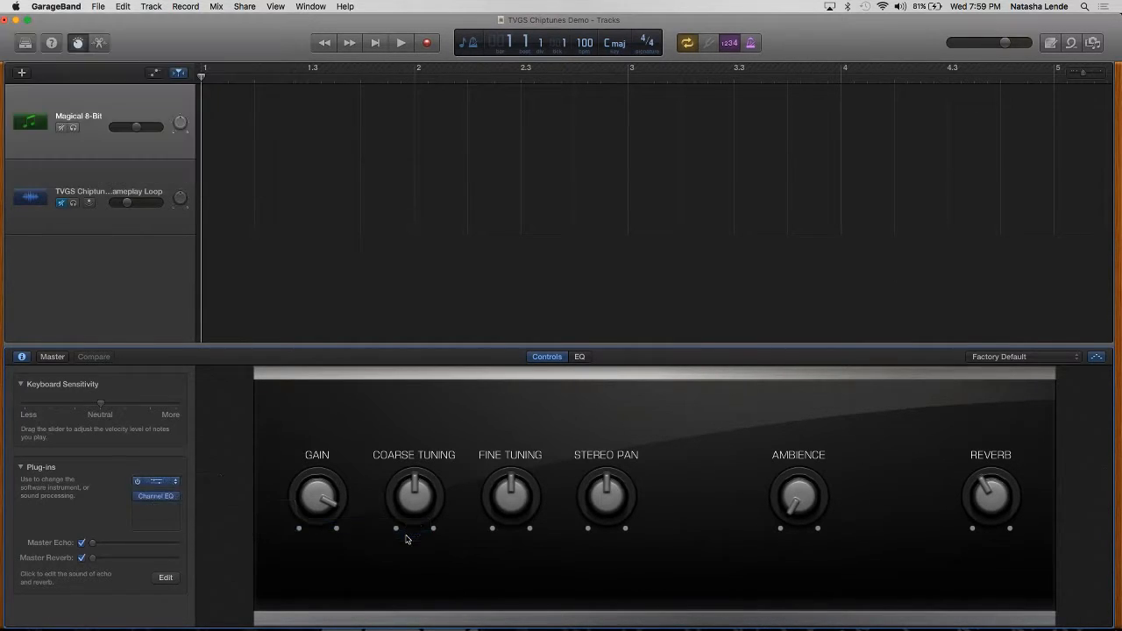
pyautogui.moveTo(182, 53); pyautogui.dragTo(697, 232)
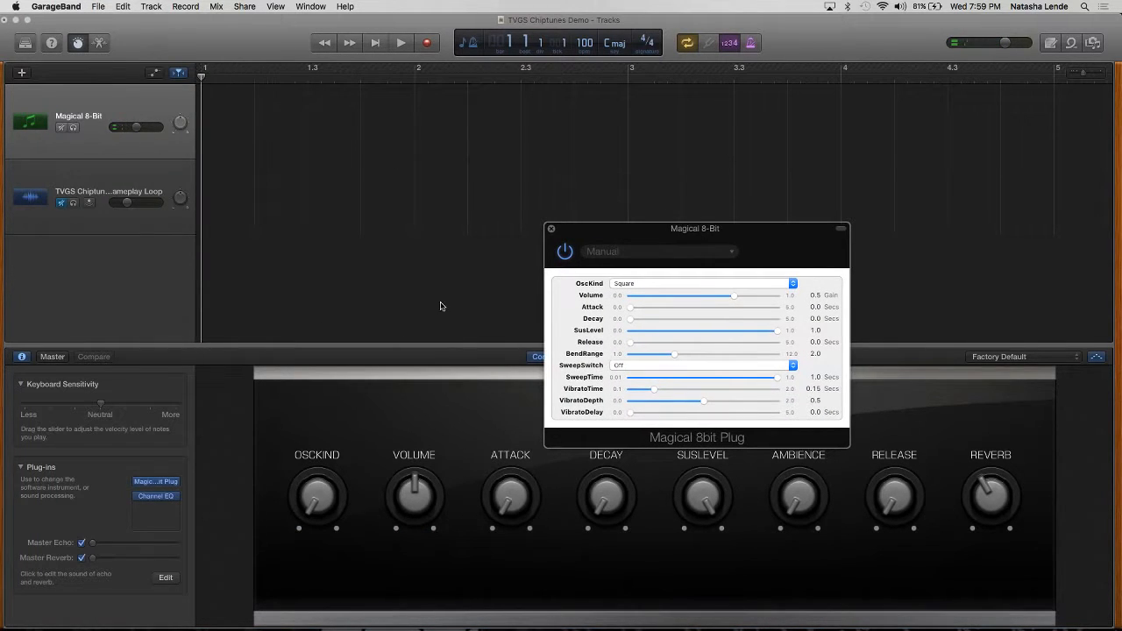
# Step: Switch to Tracktion and try muting the SFX 1 track before returning to GarageBand
pyautogui.click(94, 106)
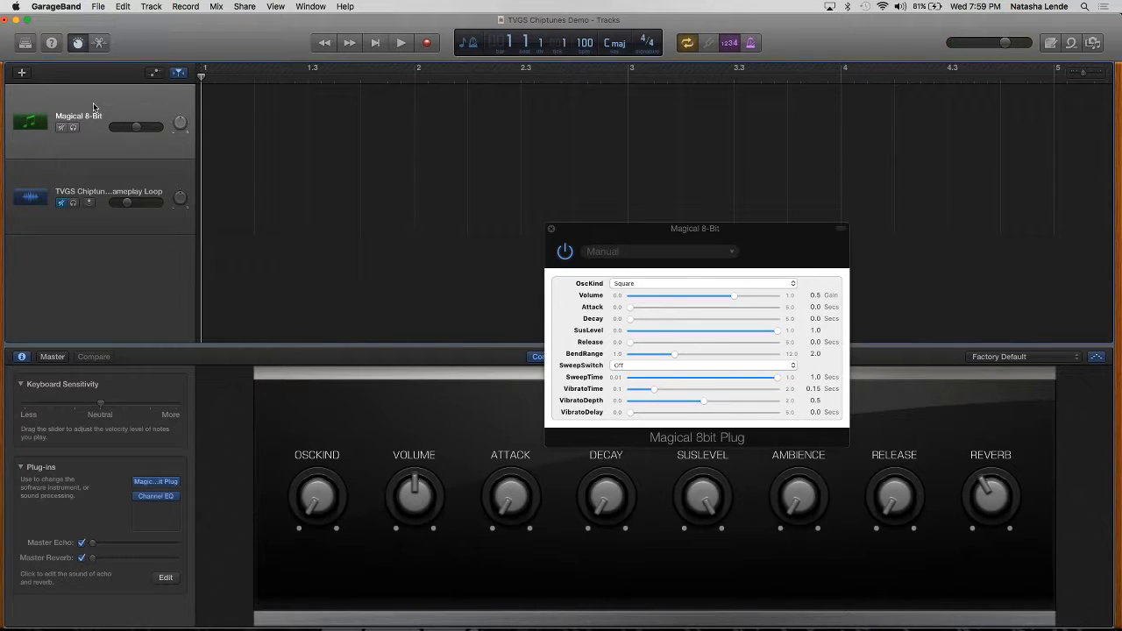
pyautogui.moveTo(506, 629)
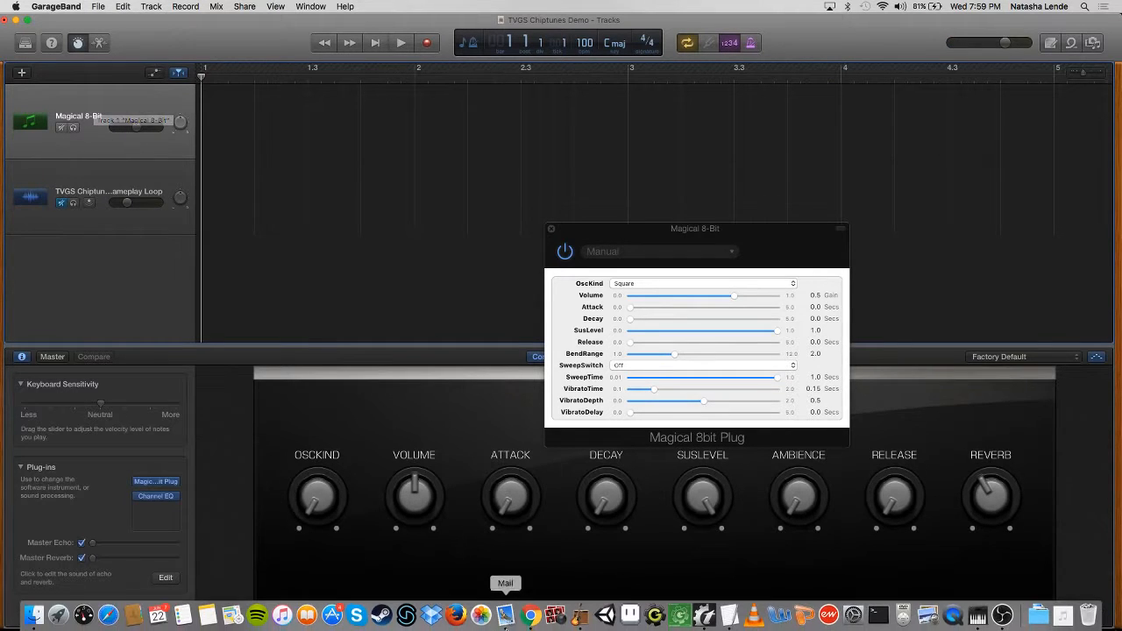
pyautogui.click(704, 617)
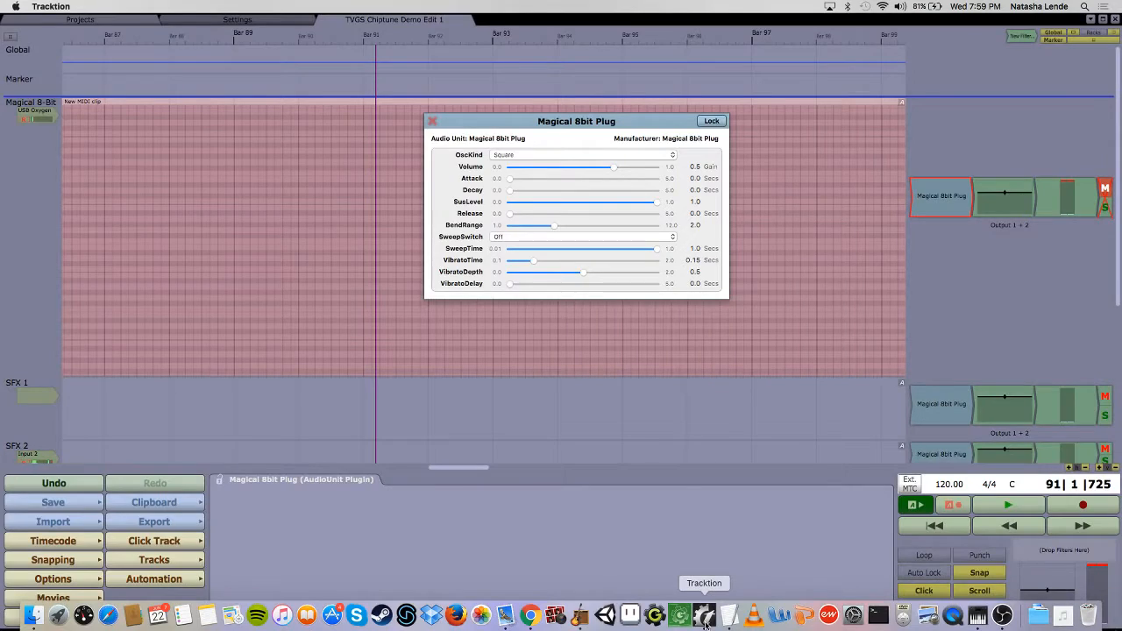
pyautogui.click(1105, 399)
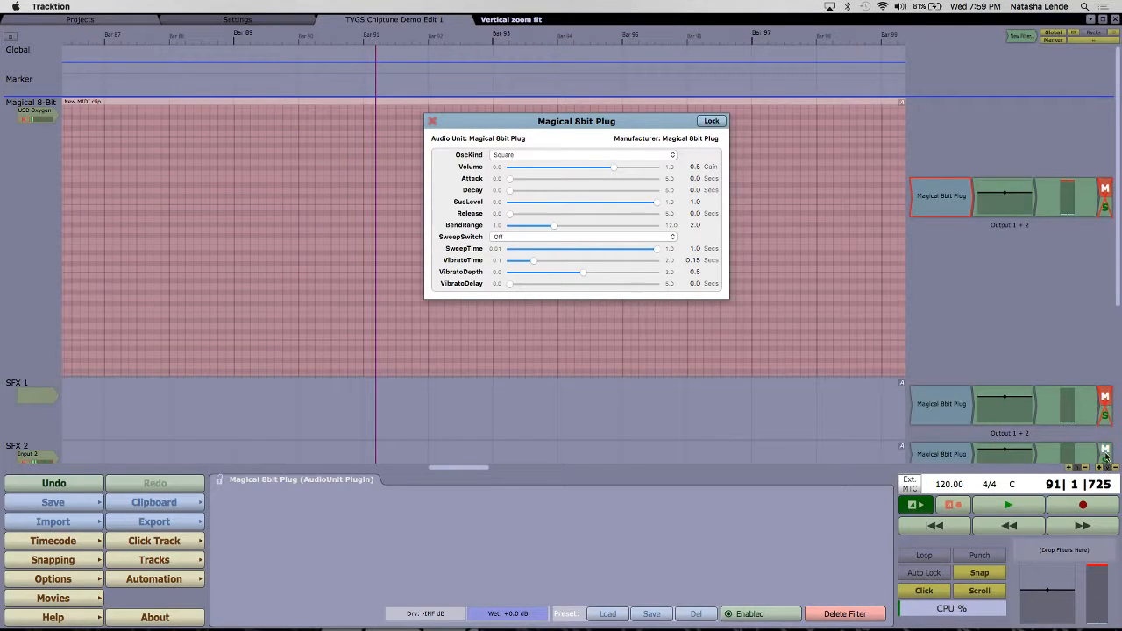
pyautogui.scroll(-4, 1008, 372)
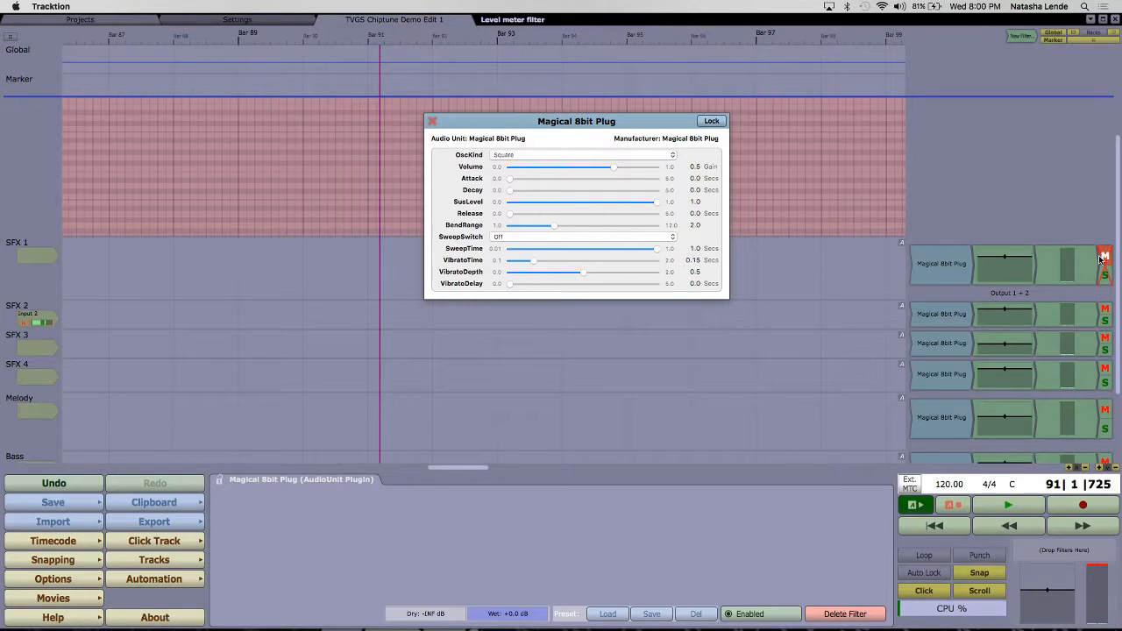
pyautogui.scroll(4, 1052, 263)
pyautogui.moveTo(530, 625)
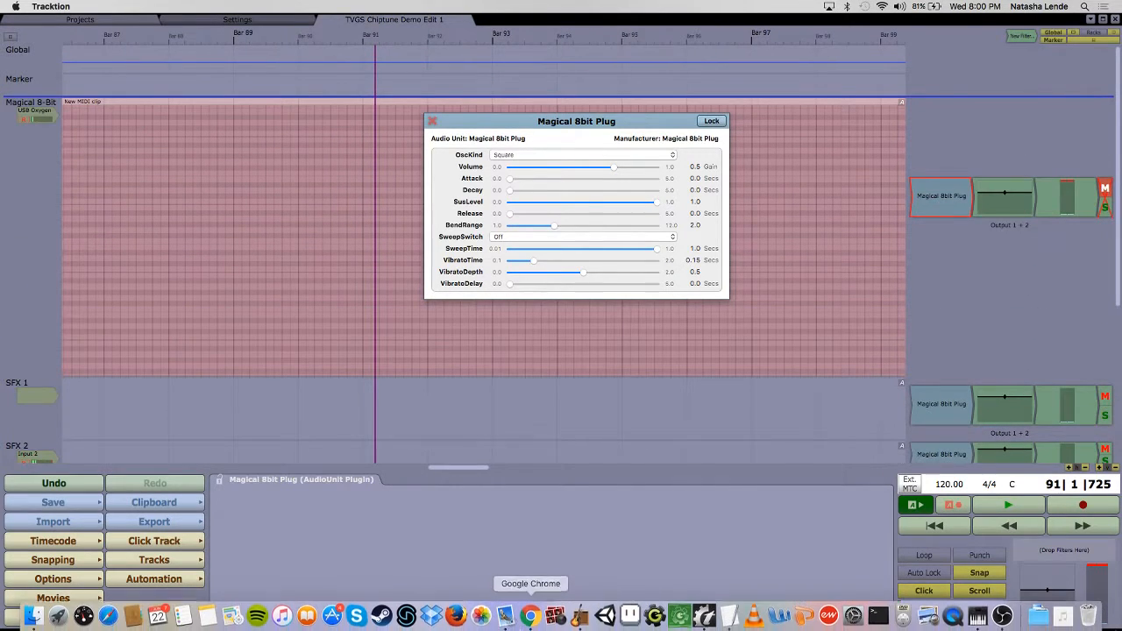
pyautogui.click(581, 616)
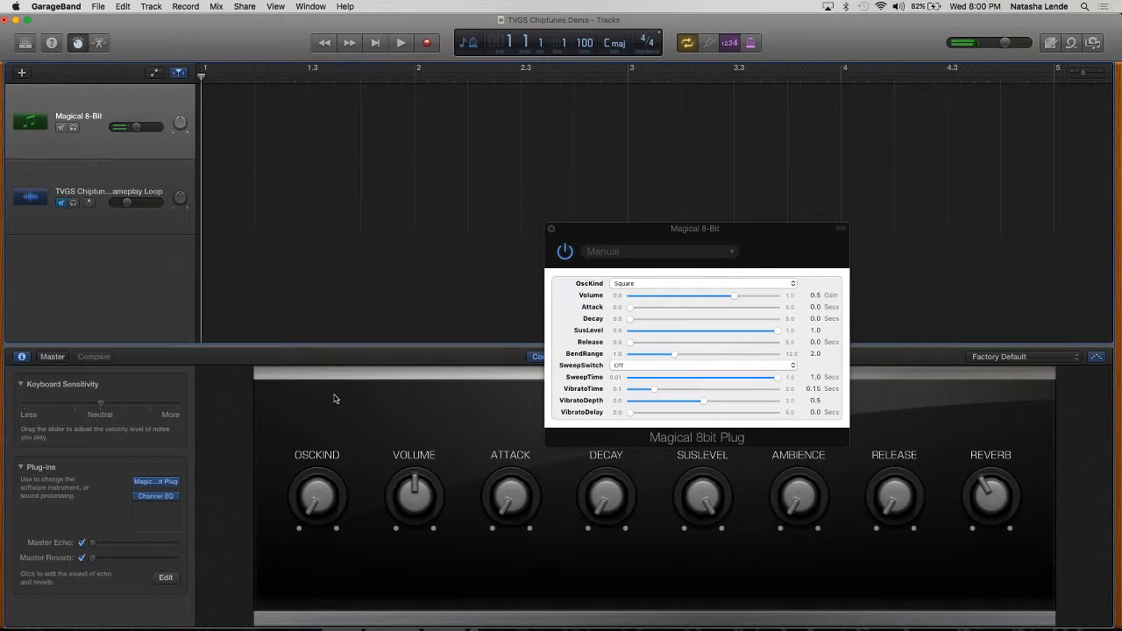
# Step: Replace the plug-in window with the Channel EQ enlarged to 125%, and examine the square wave's frequency spectrum at a raised system volume
pyautogui.click(550, 229)
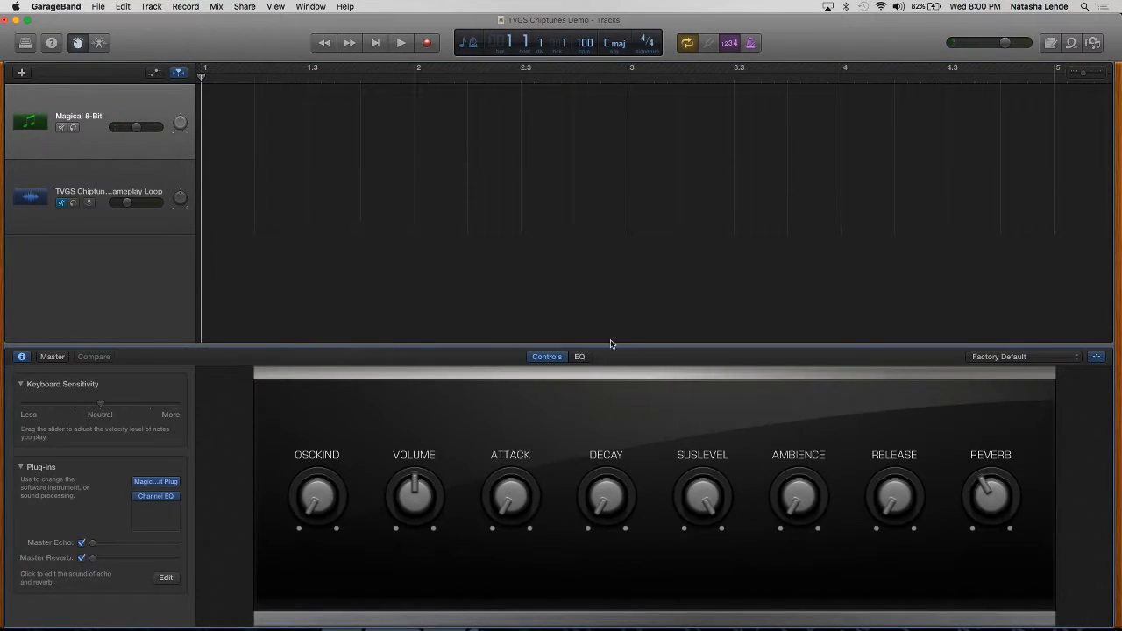
pyautogui.click(156, 499)
pyautogui.moveTo(711, 170); pyautogui.dragTo(153, 33)
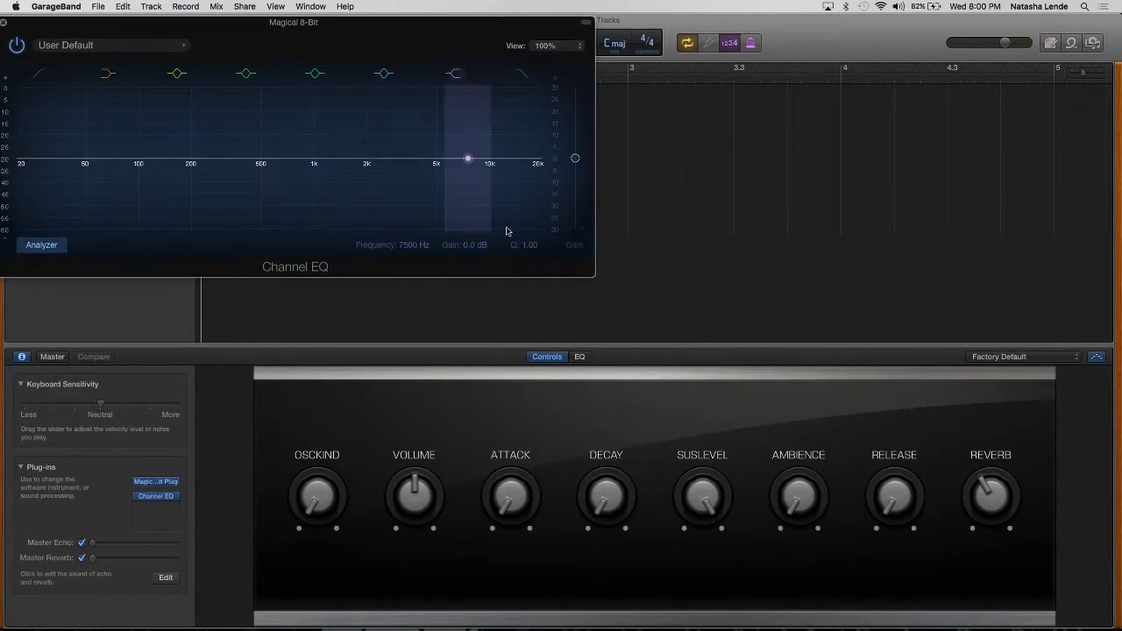
pyautogui.moveTo(594, 274); pyautogui.dragTo(745, 481)
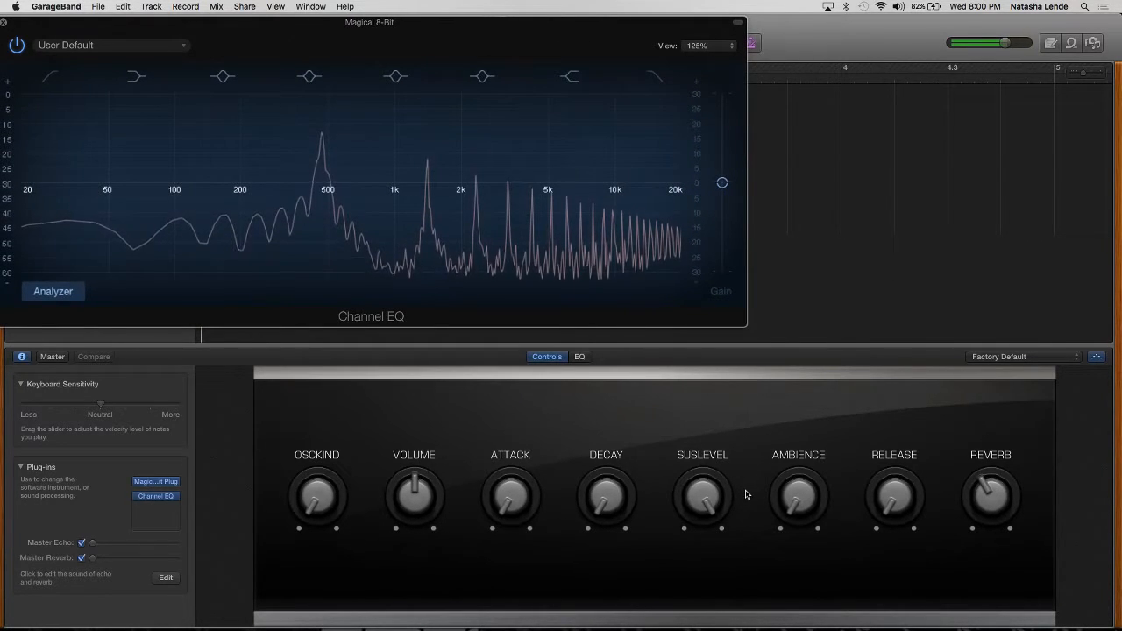
pyautogui.press('XF86AudioRaiseVolume')
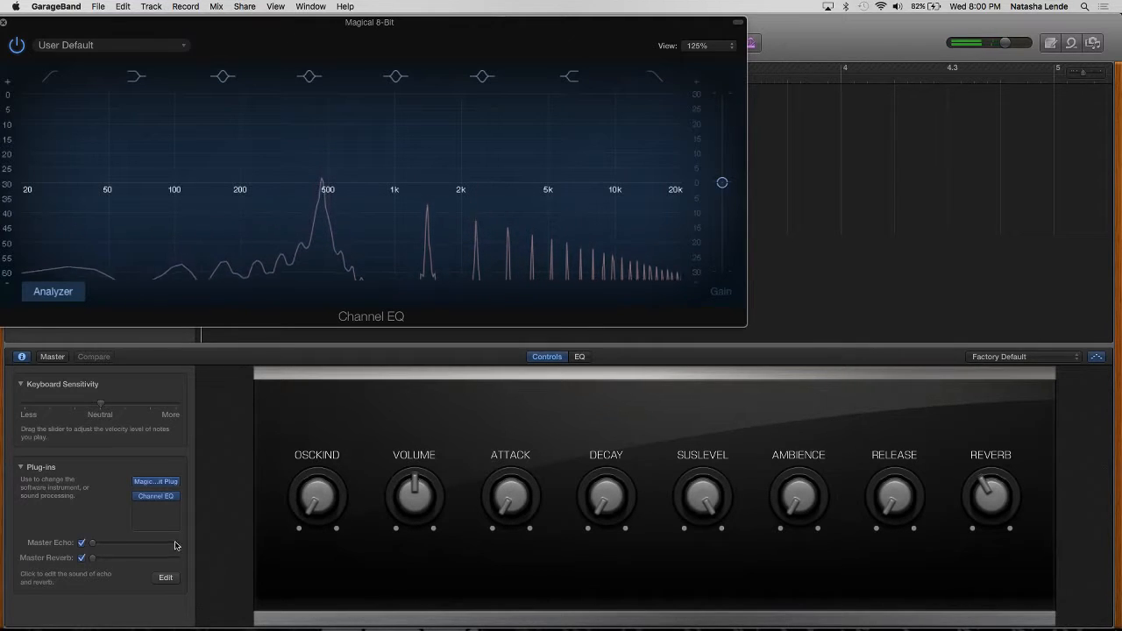
# Step: Set the Magical 8bit Plug's OscKind to Triangle and close the plug-in window
pyautogui.click(157, 483)
pyautogui.click(165, 79)
pyautogui.click(164, 91)
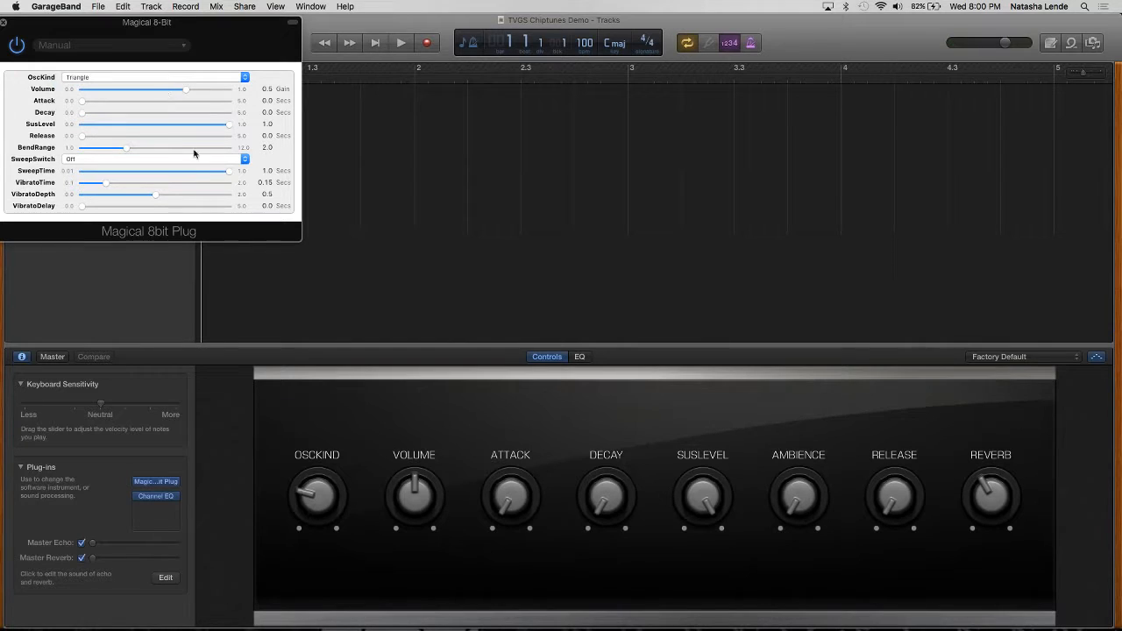
pyautogui.click(4, 22)
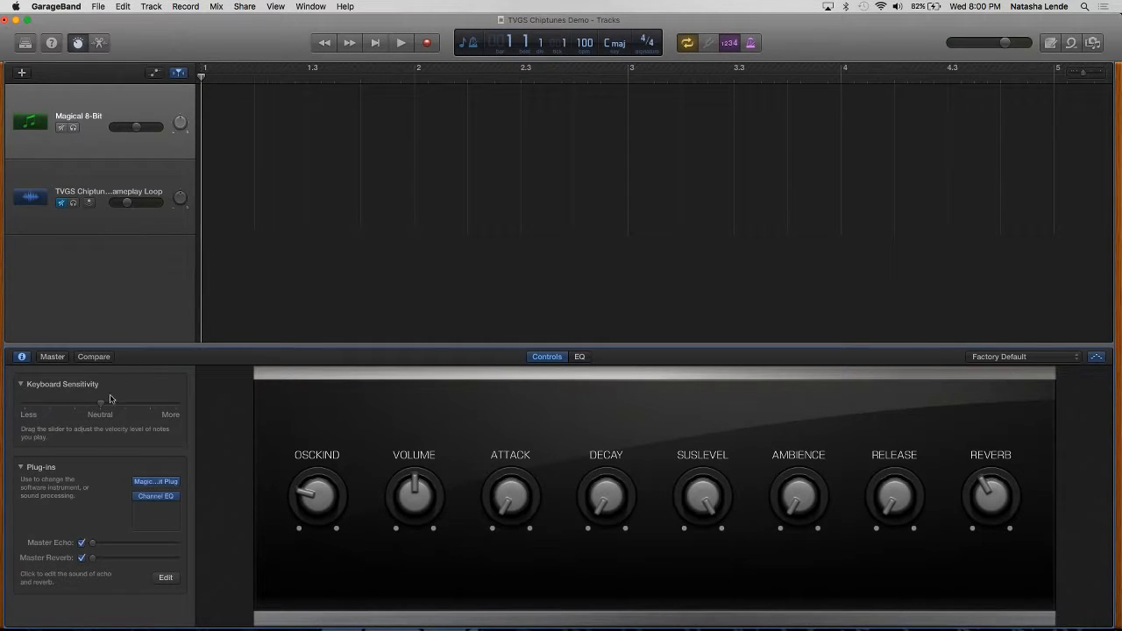
# Step: Show the Channel EQ clear of the instrument knobs and examine the triangle wave's frequency spectrum
pyautogui.click(157, 498)
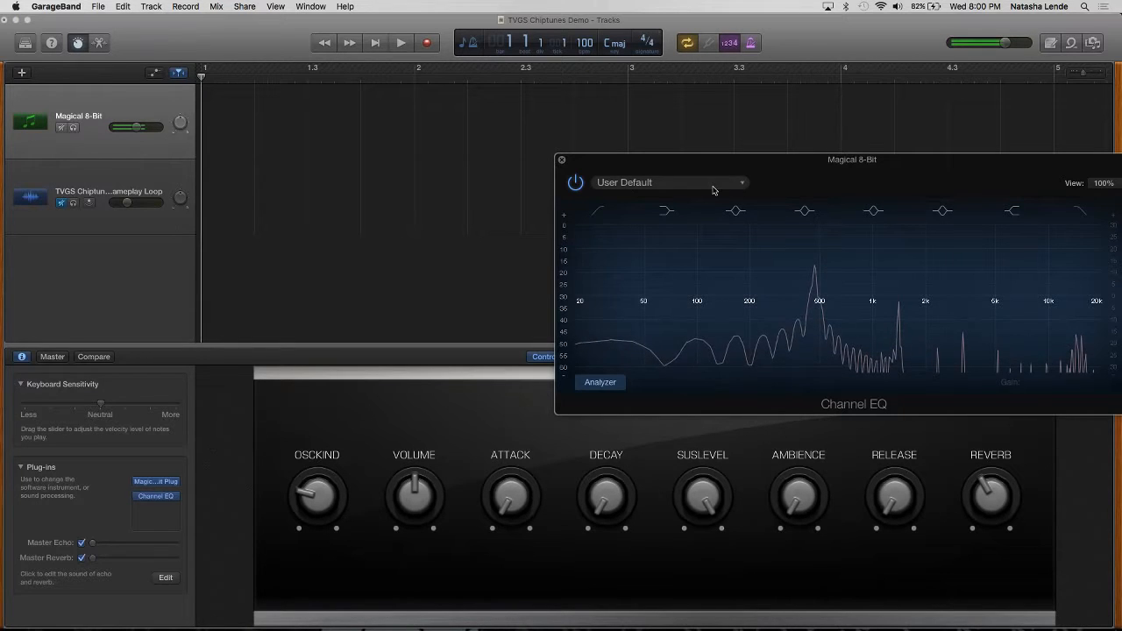
pyautogui.moveTo(751, 171); pyautogui.dragTo(159, 94)
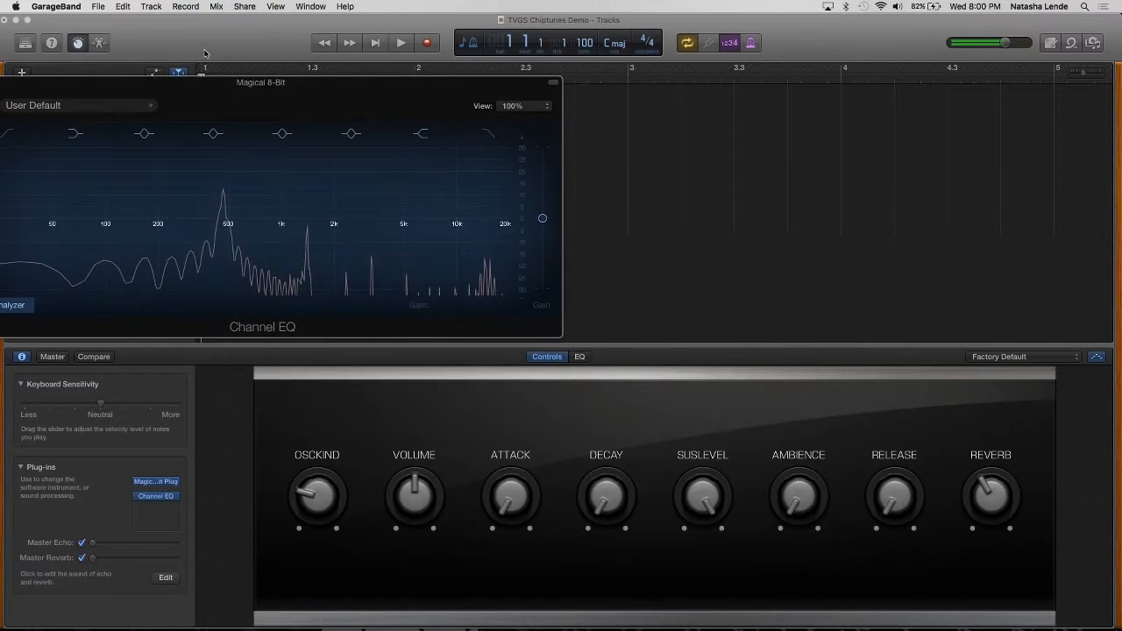
pyautogui.moveTo(237, 87); pyautogui.dragTo(254, 34)
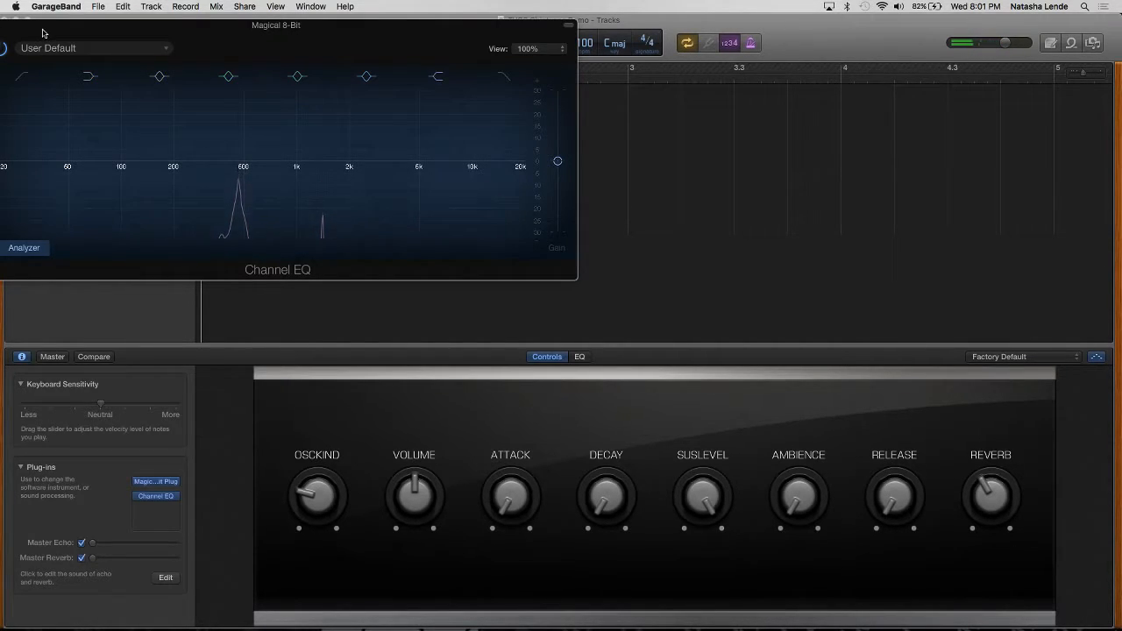
pyautogui.moveTo(43, 35); pyautogui.dragTo(146, 34)
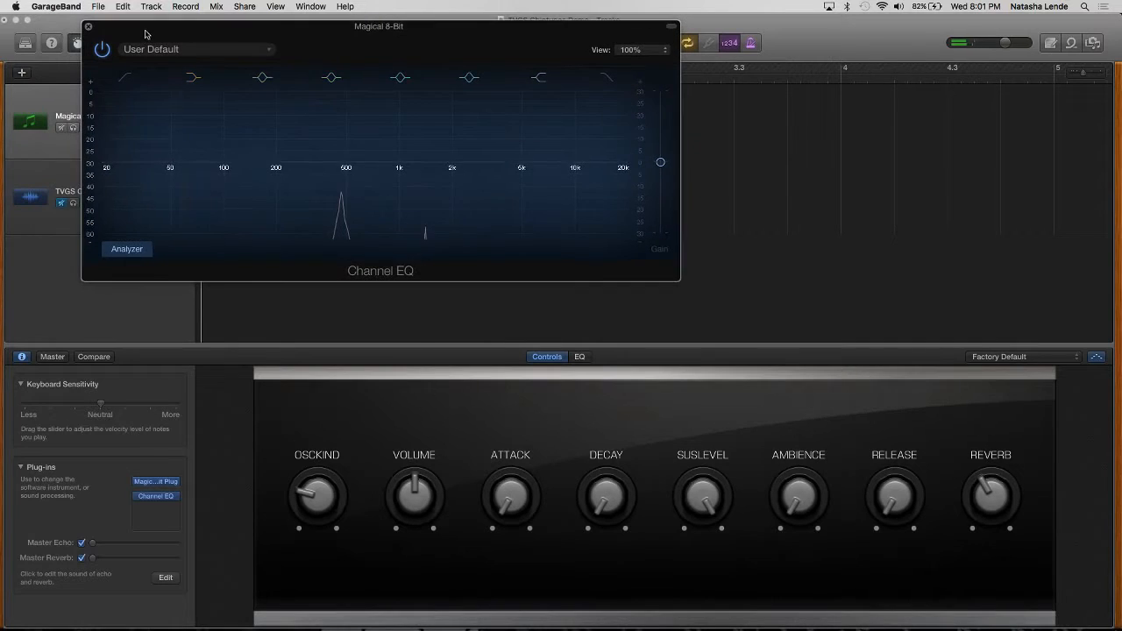
# Step: Set the Magical 8bit Plug's OscKind to Square and show the waveform's spectrum in the Channel EQ
pyautogui.click(157, 483)
pyautogui.click(264, 79)
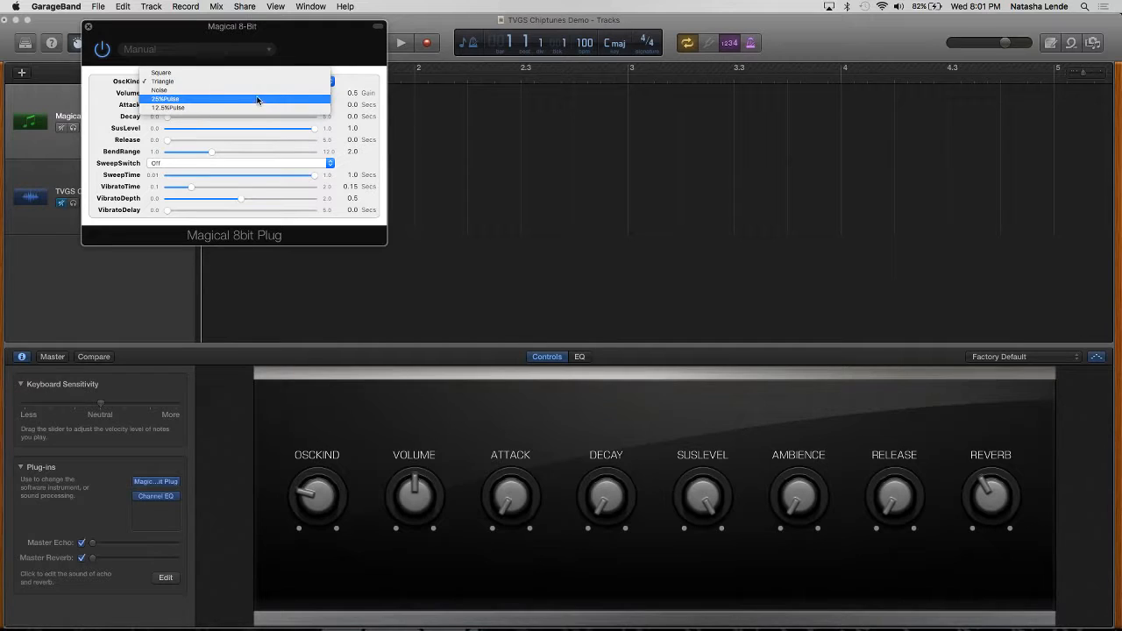
pyautogui.click(217, 74)
pyautogui.moveTo(175, 482)
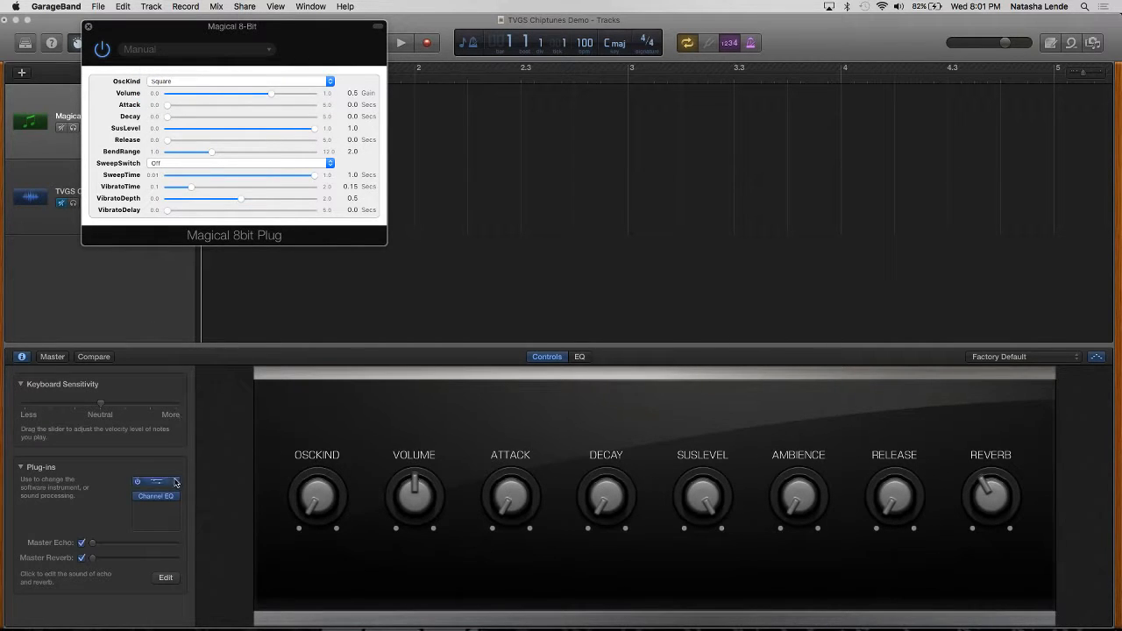
pyautogui.click(535, 360)
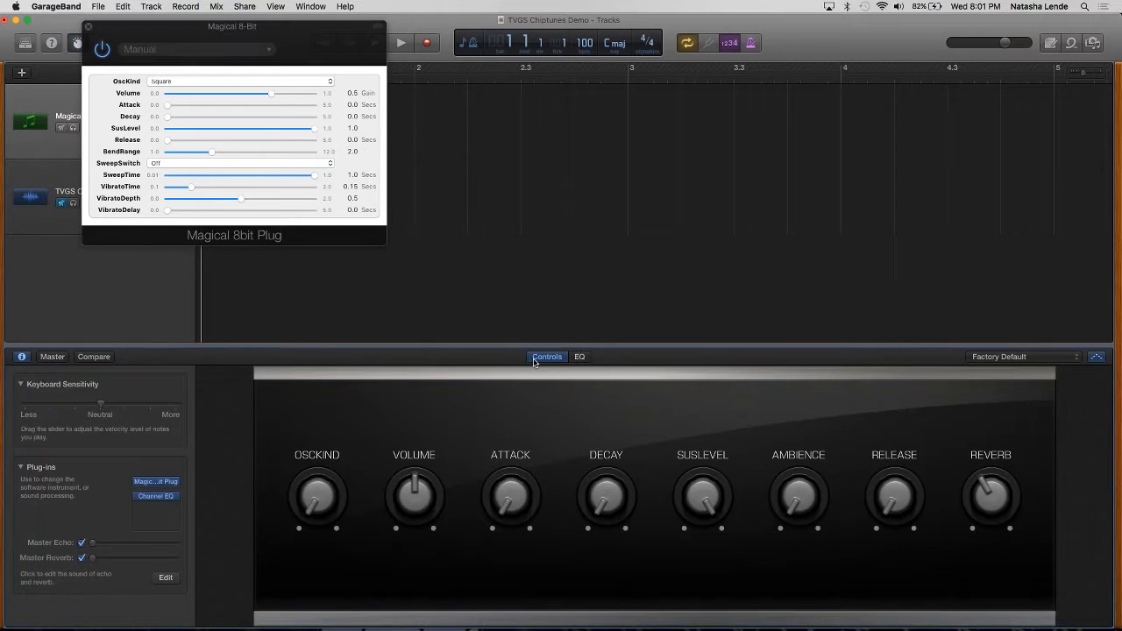
pyautogui.click(154, 499)
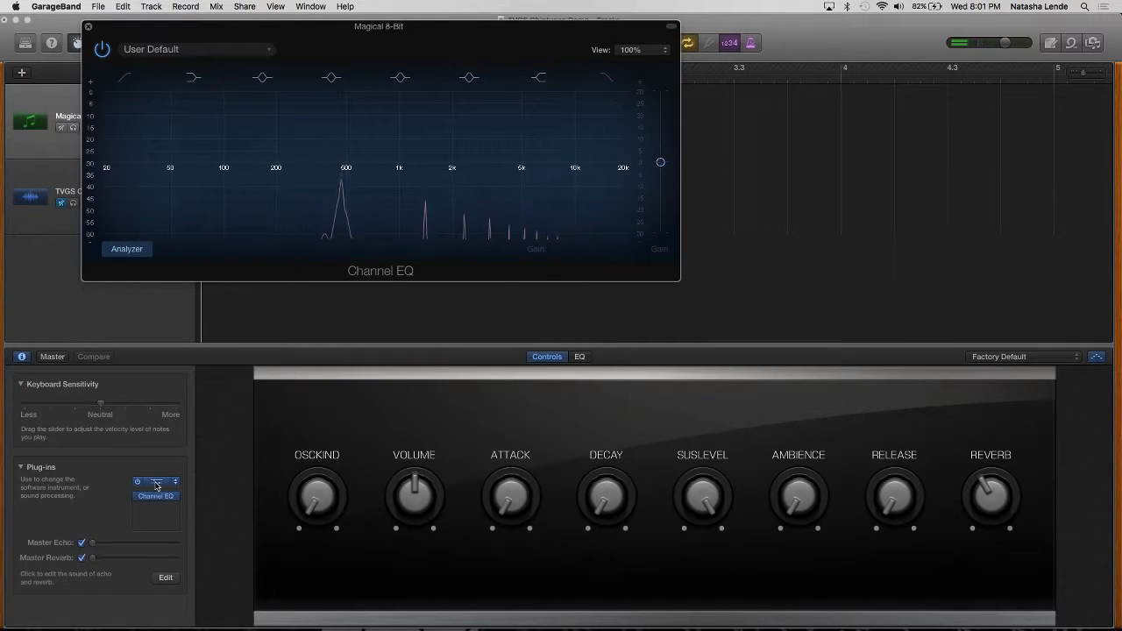
# Step: Reopen the Magical 8bit Plug settings and set OscKind to 25%Pulse to hear that waveform
pyautogui.click(155, 481)
pyautogui.click(234, 81)
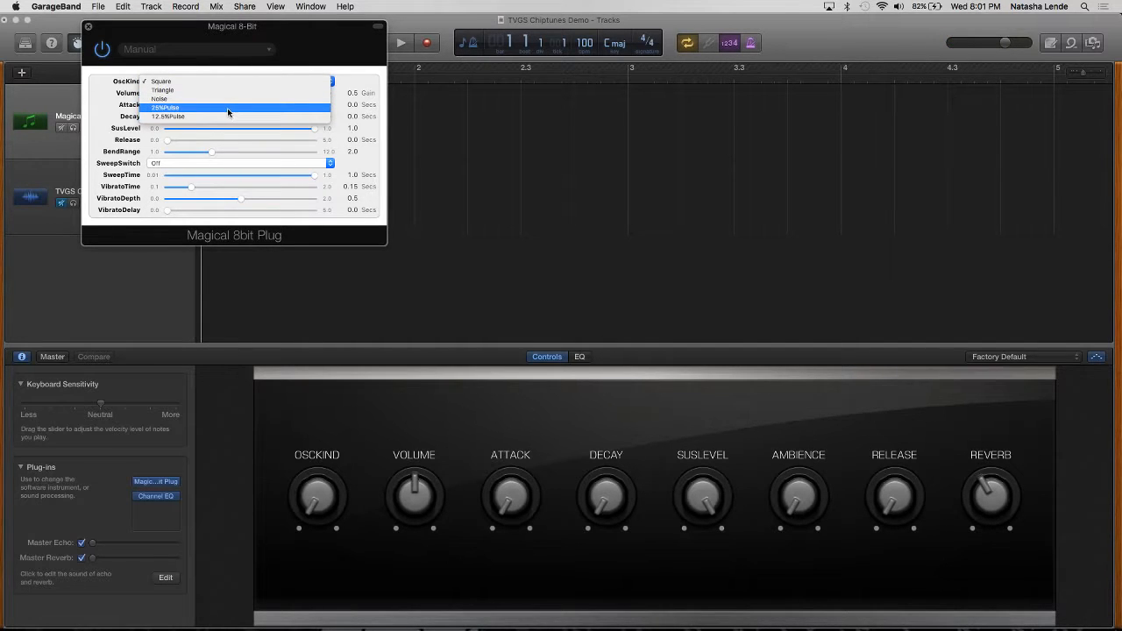
pyautogui.click(227, 108)
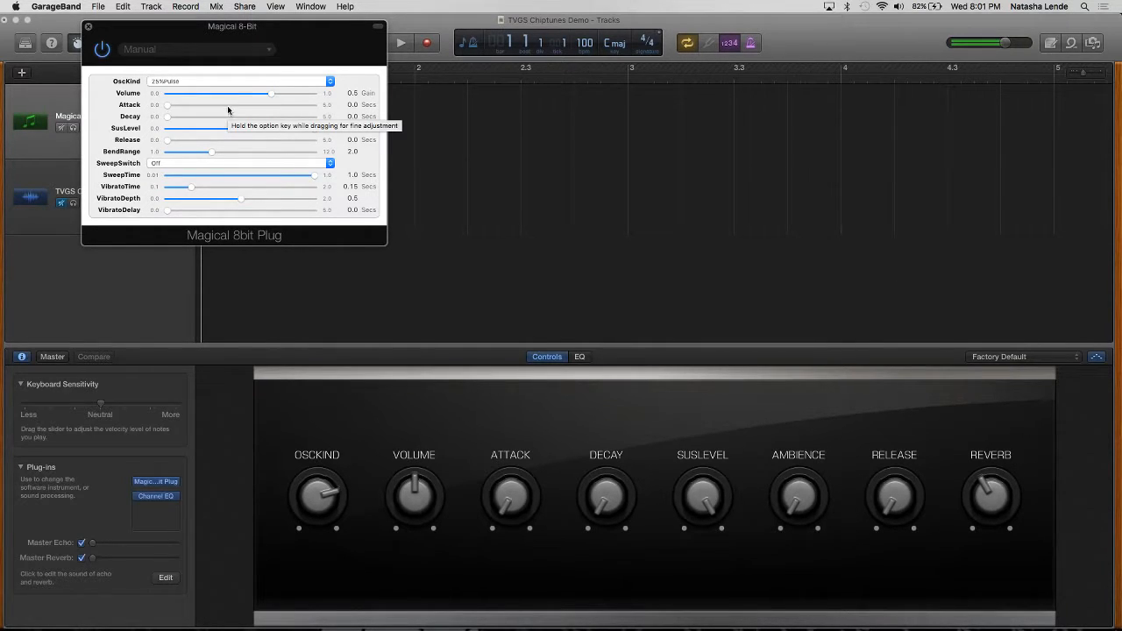
# Step: Set OscKind to 12.5%Pulse and show the Channel EQ analyzer for that waveform
pyautogui.click(232, 84)
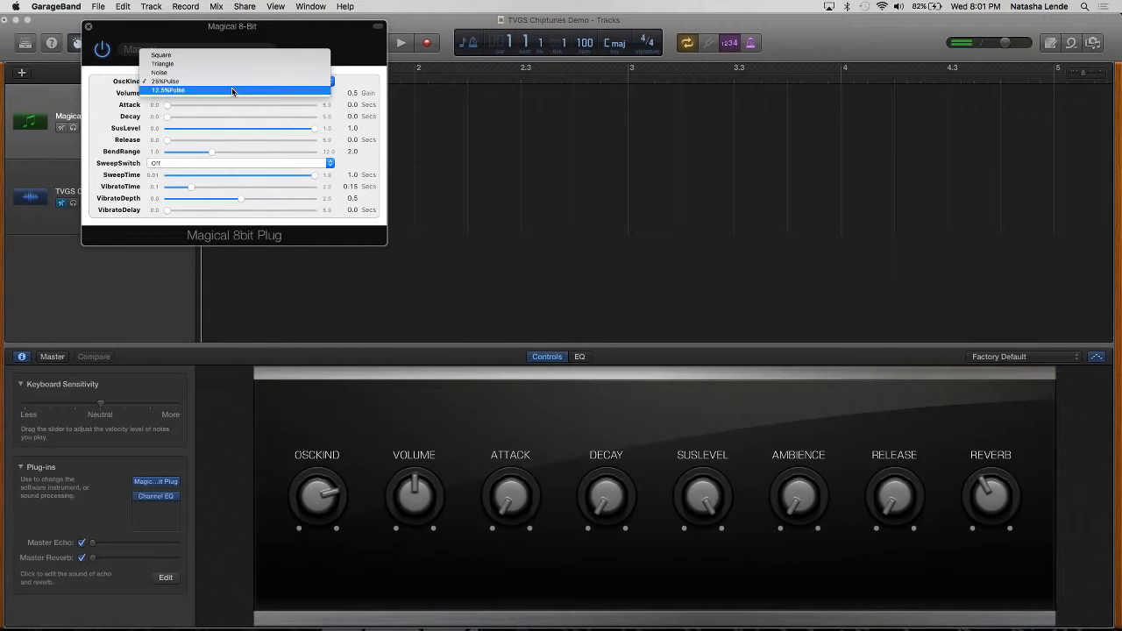
pyautogui.click(232, 90)
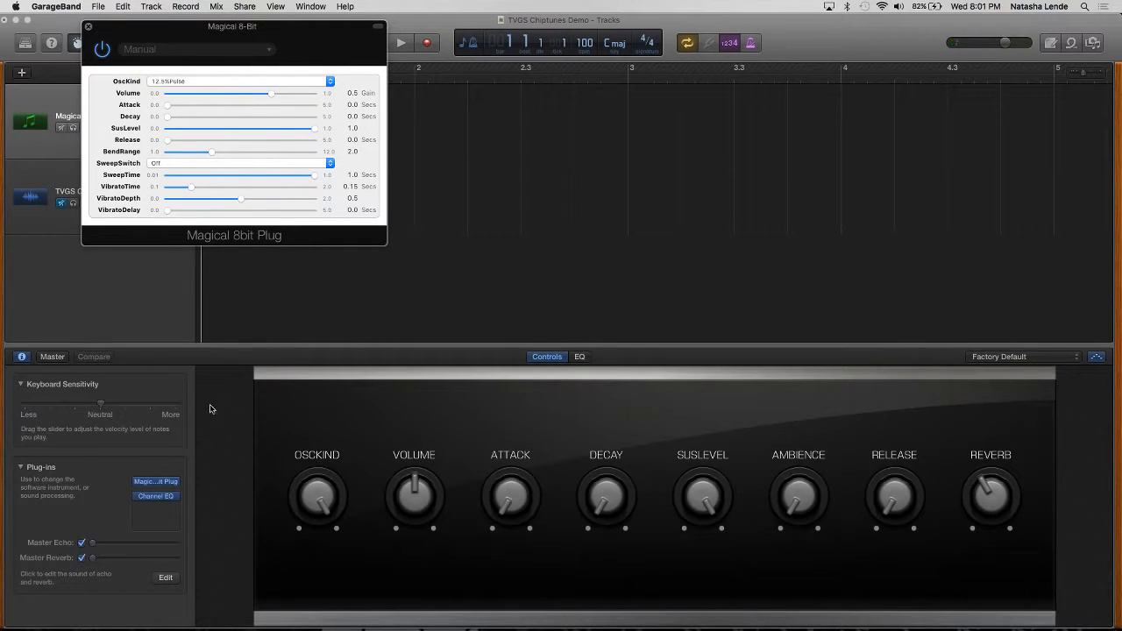
pyautogui.click(155, 497)
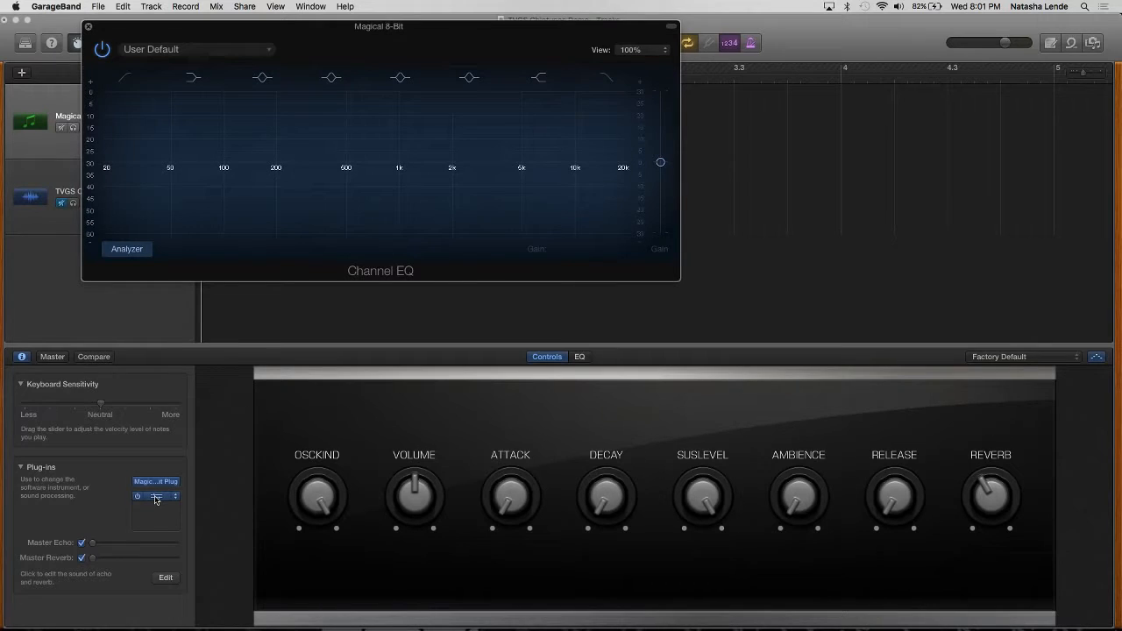
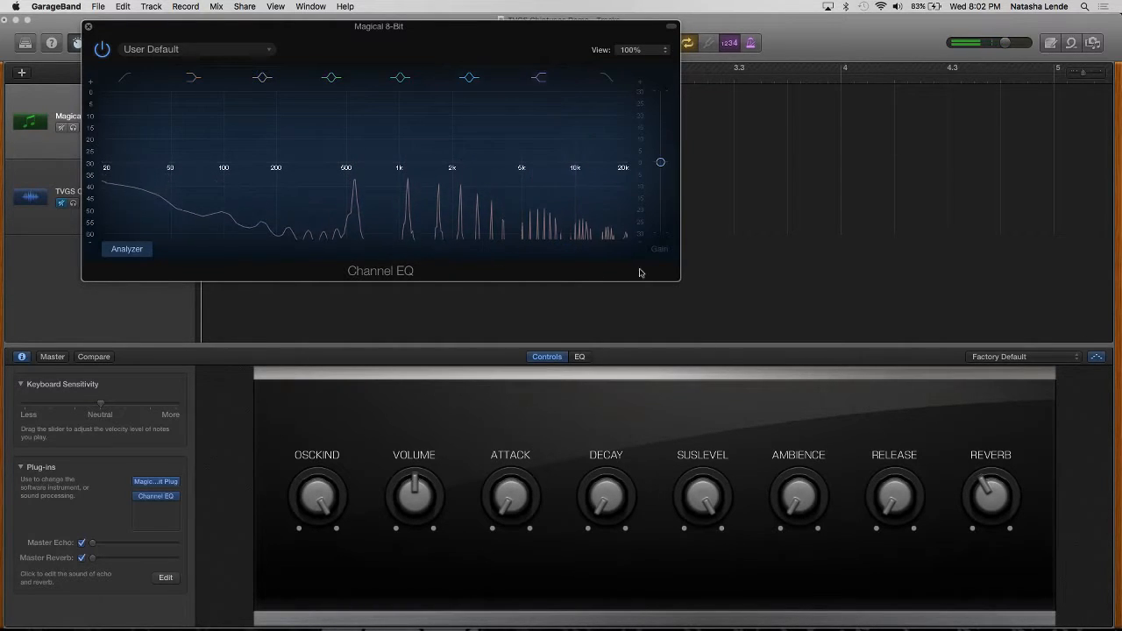
# Step: Reopen the Magical 8bit Plug settings, set OscKind to Noise and place the window over the instrument controls clear of the tracks
pyautogui.click(155, 481)
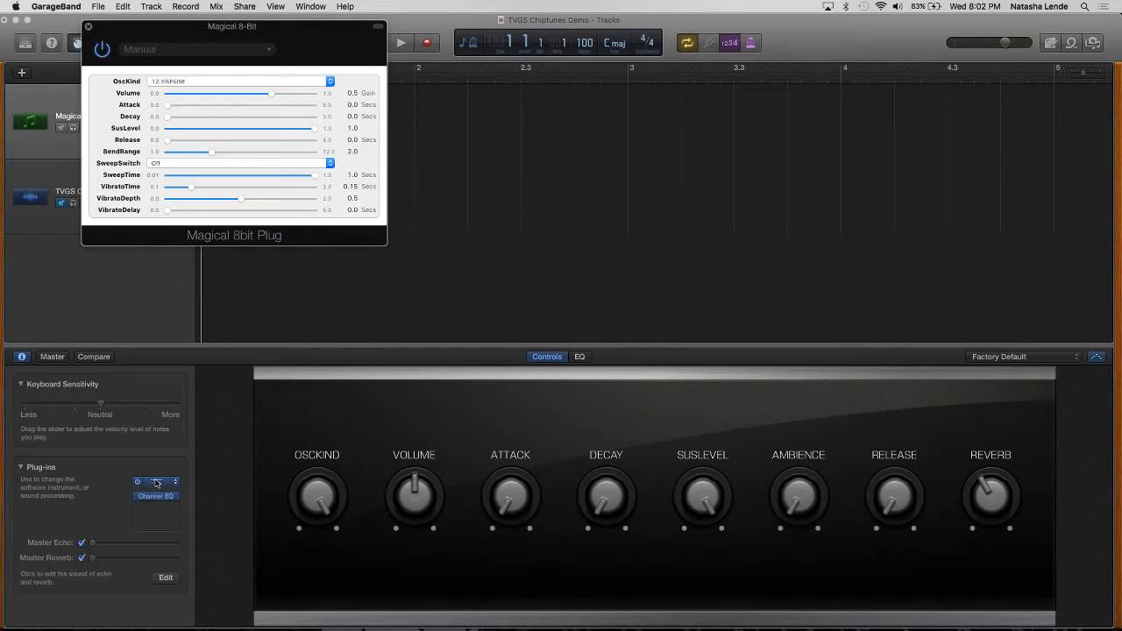
pyautogui.click(216, 81)
pyautogui.click(197, 64)
pyautogui.moveTo(203, 29); pyautogui.dragTo(375, 374)
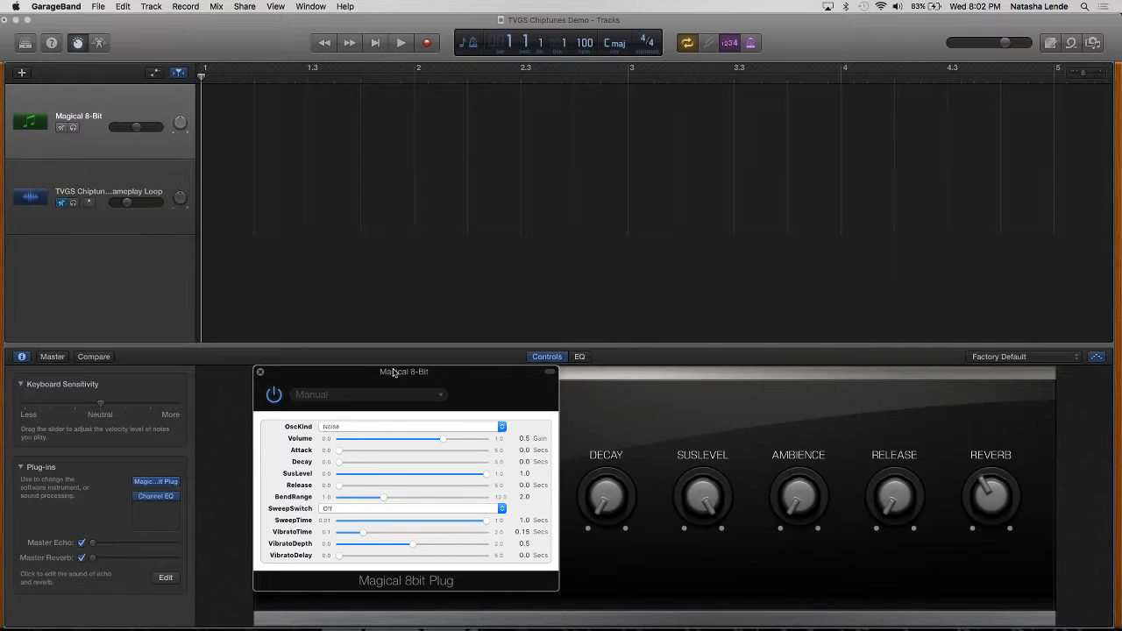
pyautogui.moveTo(394, 377); pyautogui.dragTo(340, 378)
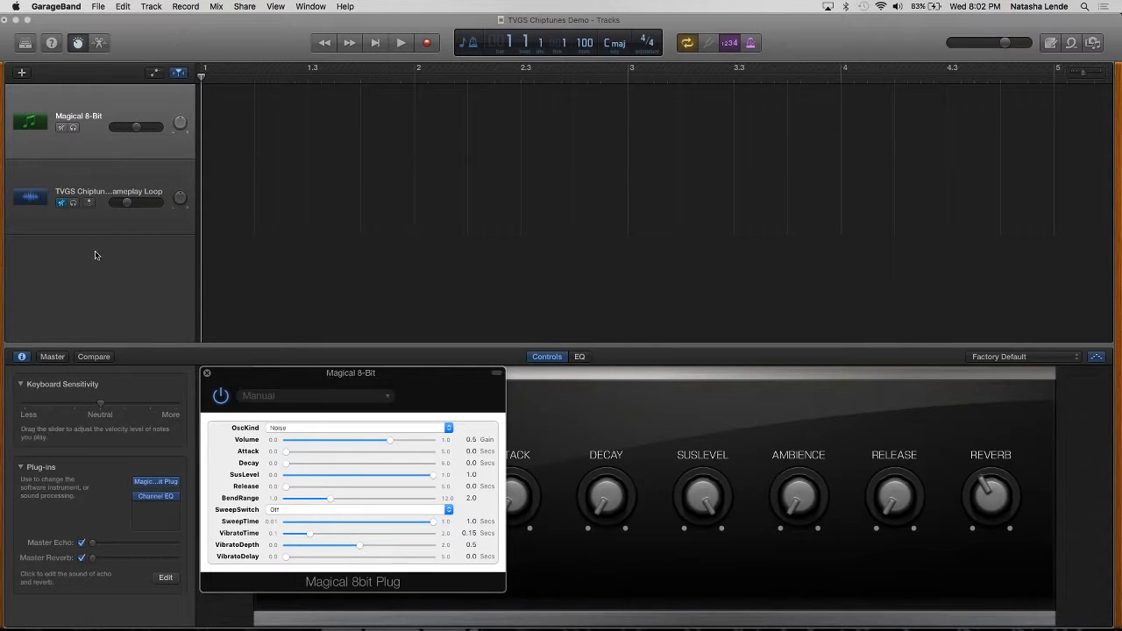
# Step: Select the Magical 8-Bit track and show the Channel EQ analyzer clear of the knobs to examine the noise waveform's spectrum
pyautogui.click(101, 117)
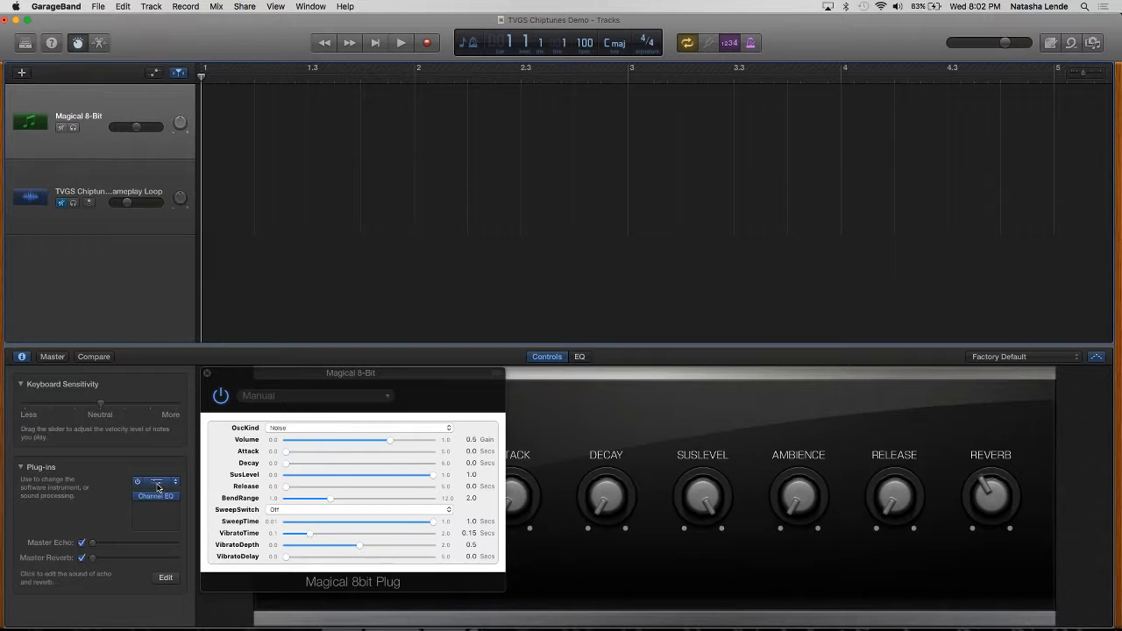
pyautogui.click(158, 497)
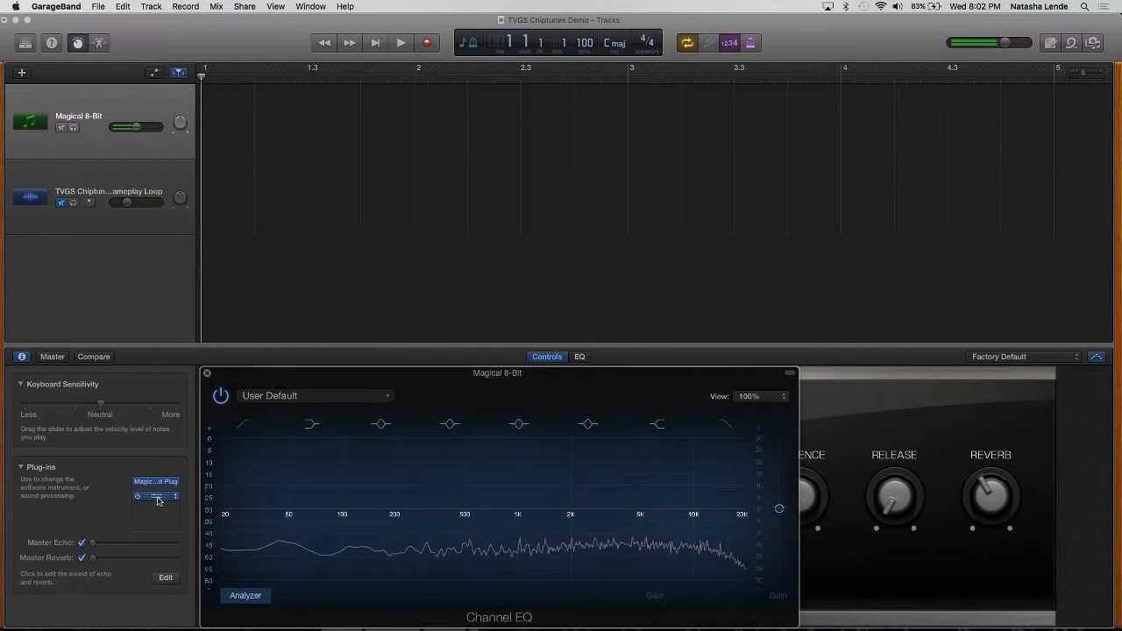
pyautogui.moveTo(383, 374); pyautogui.dragTo(210, 64)
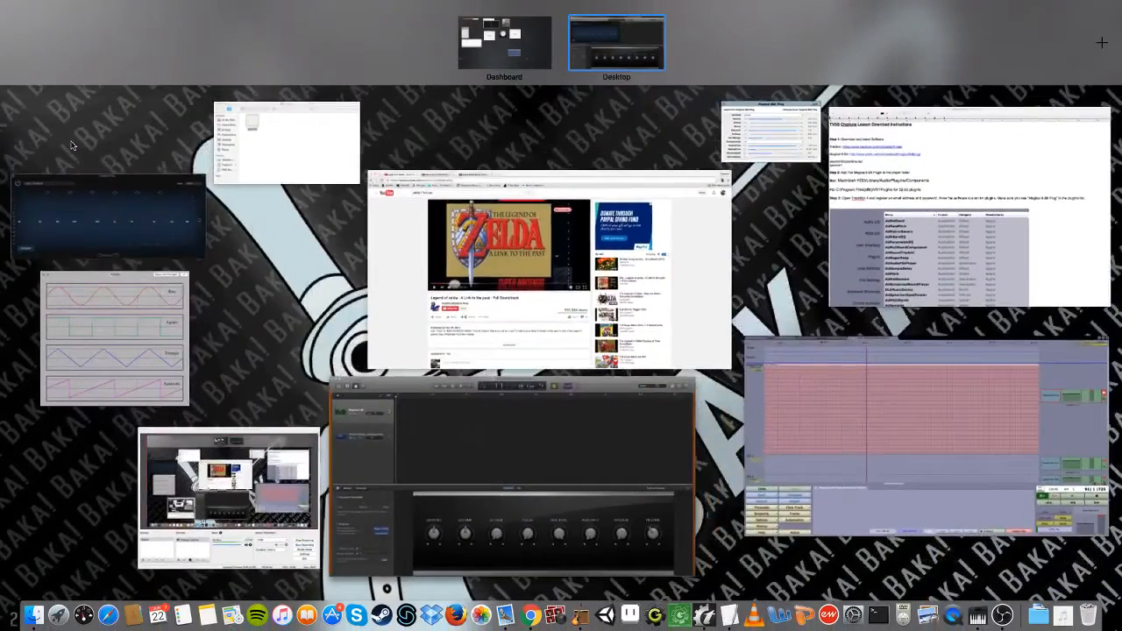
pyautogui.click(115, 220)
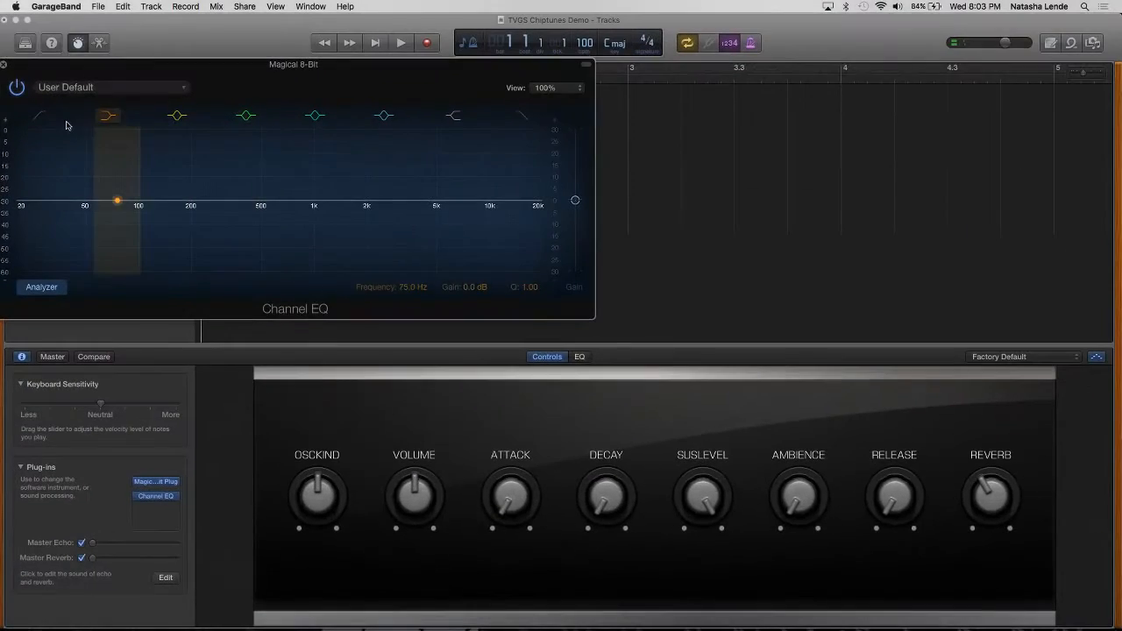
# Step: Close the Channel EQ and quit GarageBand without saving the changes to TVGS Chiptunes Demo
pyautogui.click(3, 65)
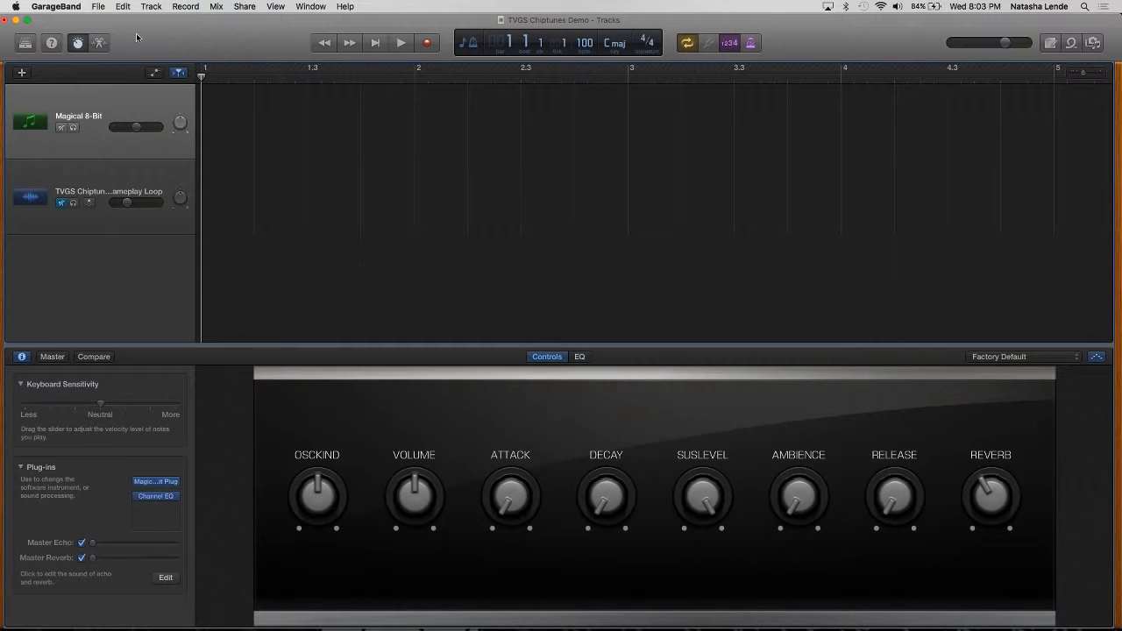
pyautogui.click(59, 7)
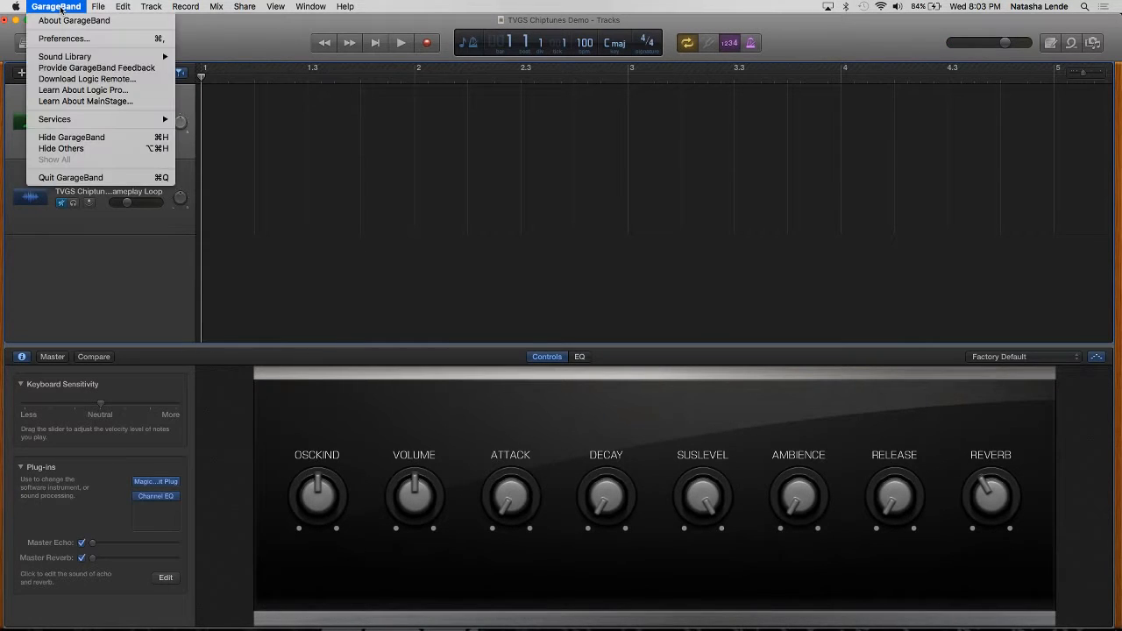
pyautogui.click(78, 179)
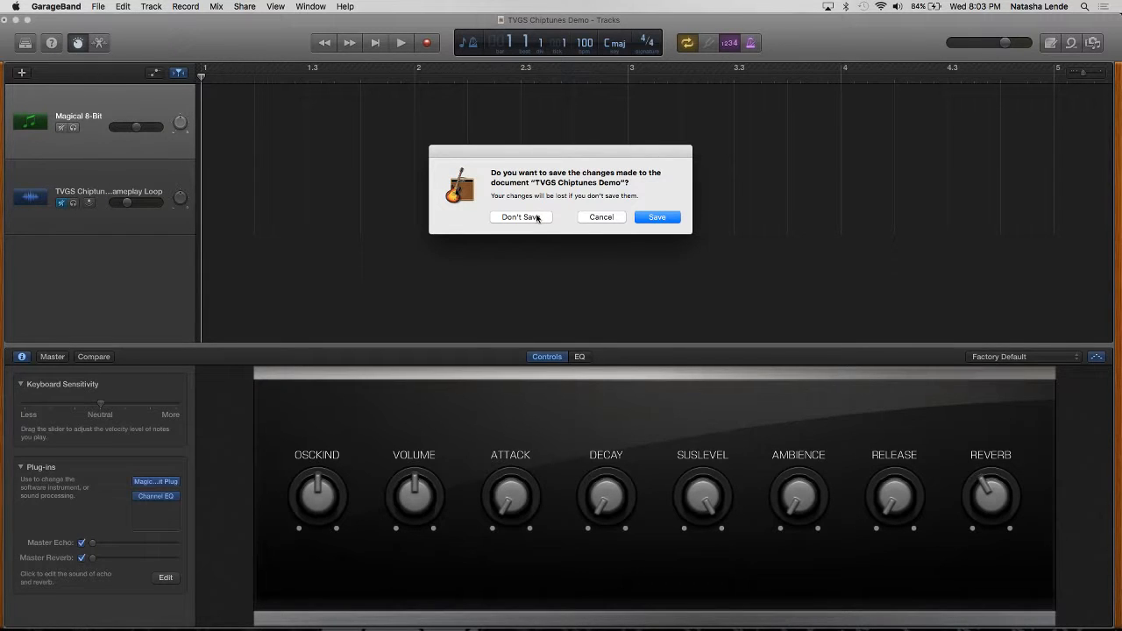
pyautogui.click(537, 218)
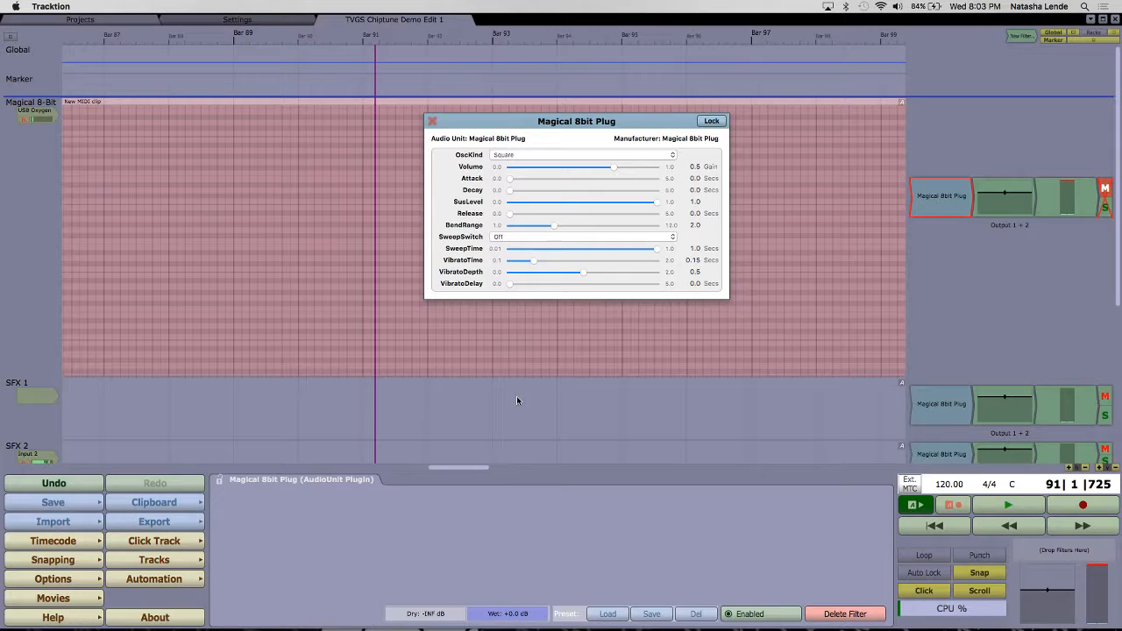
# Step: In Tracktion, reposition the Magical 8bit Plug window over the MIDI clip and unmute the Magical 8-Bit track
pyautogui.moveTo(564, 123); pyautogui.dragTo(634, 173)
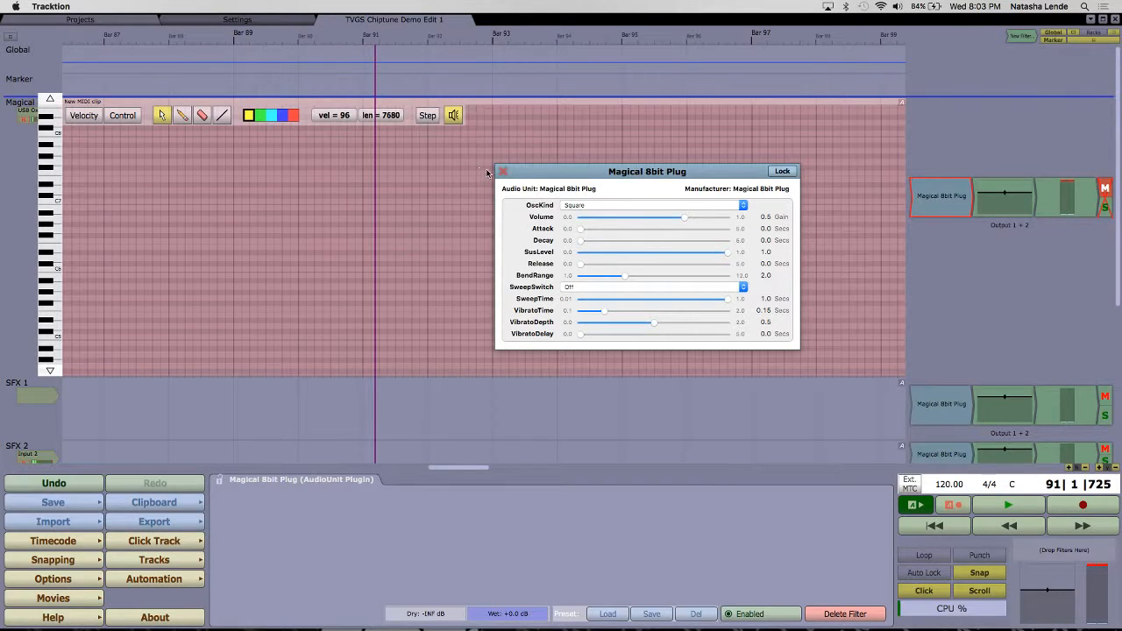
pyautogui.moveTo(547, 175); pyautogui.dragTo(547, 174)
pyautogui.click(1105, 189)
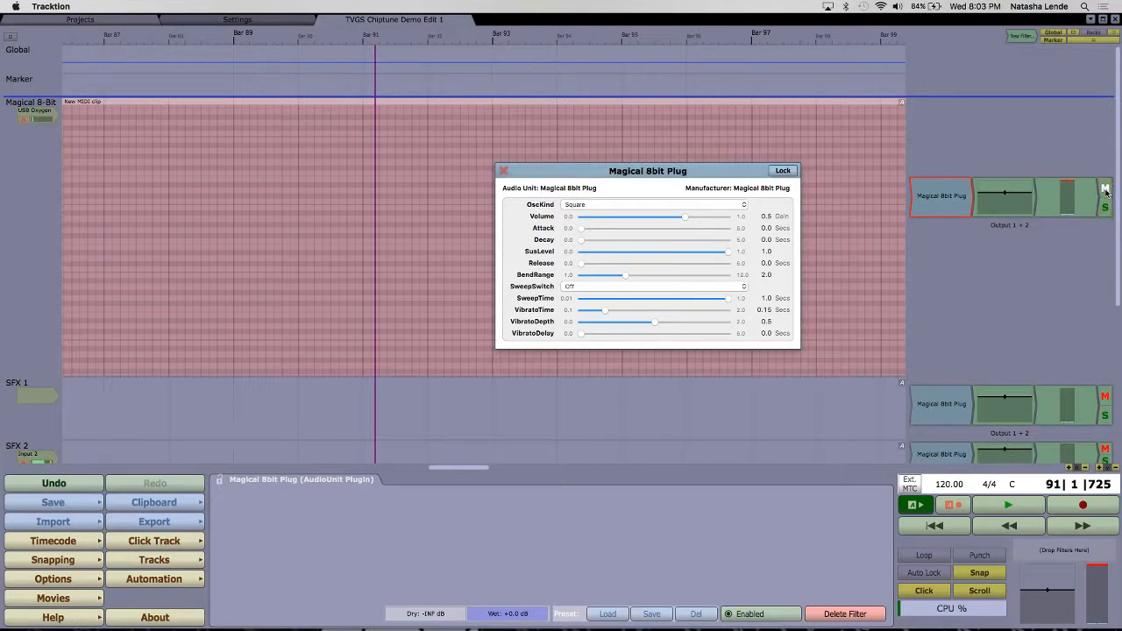
pyautogui.click(1105, 189)
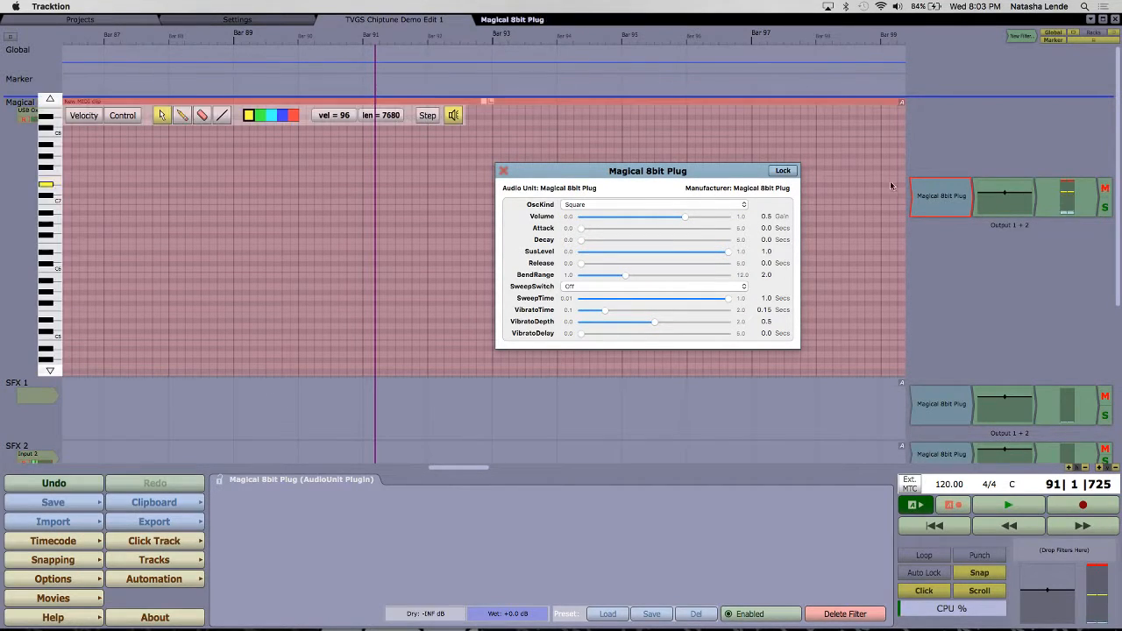
# Step: Set the Magical 8bit Plug's OscKind to Triangle and raise the system volume to hear the waveform
pyautogui.click(714, 208)
pyautogui.click(708, 205)
pyautogui.click(690, 210)
pyautogui.click(685, 214)
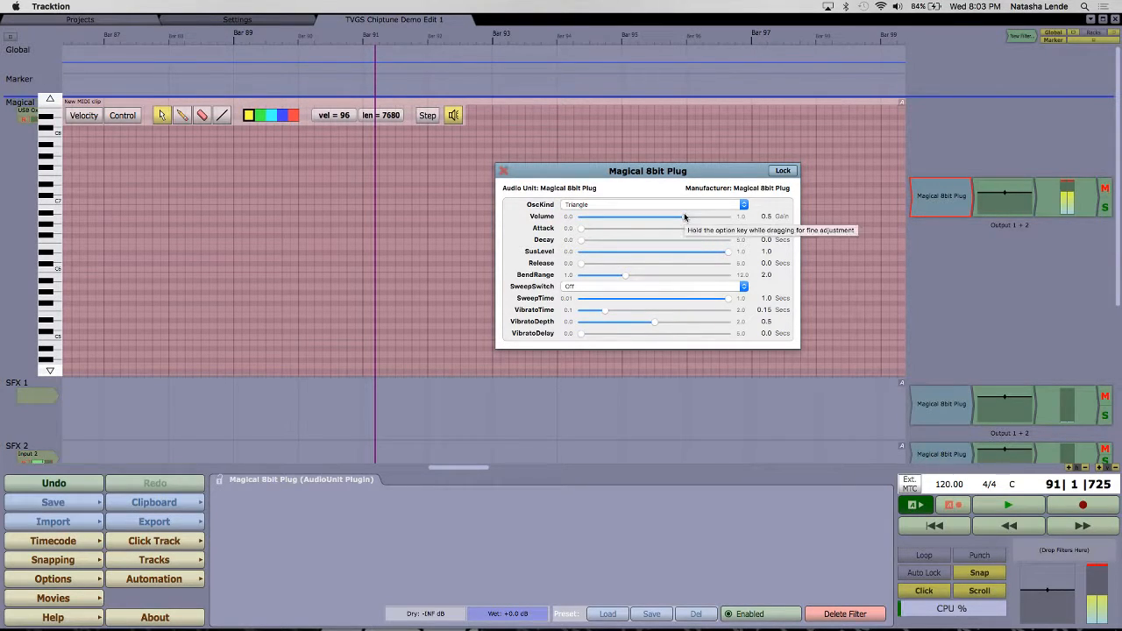
pyautogui.press('XF86AudioRaiseVolume')
pyautogui.press('XF86AudioRaiseVolume')
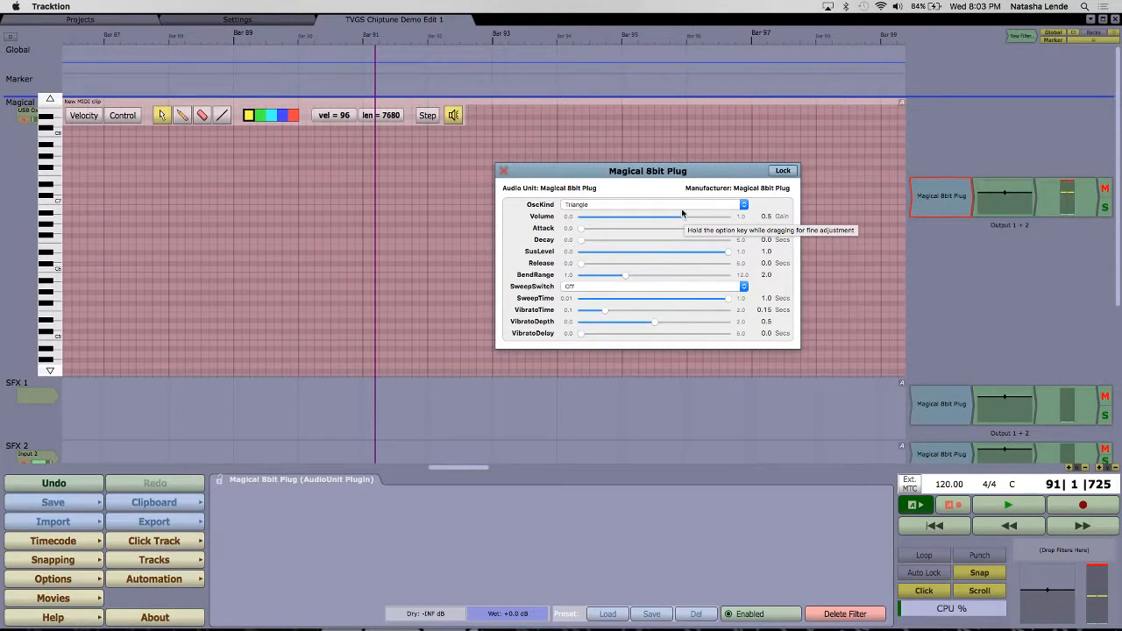
# Step: Set the plug-in's OscKind to 12.5%Pulse and reposition its window over the early bars of the MIDI clip
pyautogui.click(682, 205)
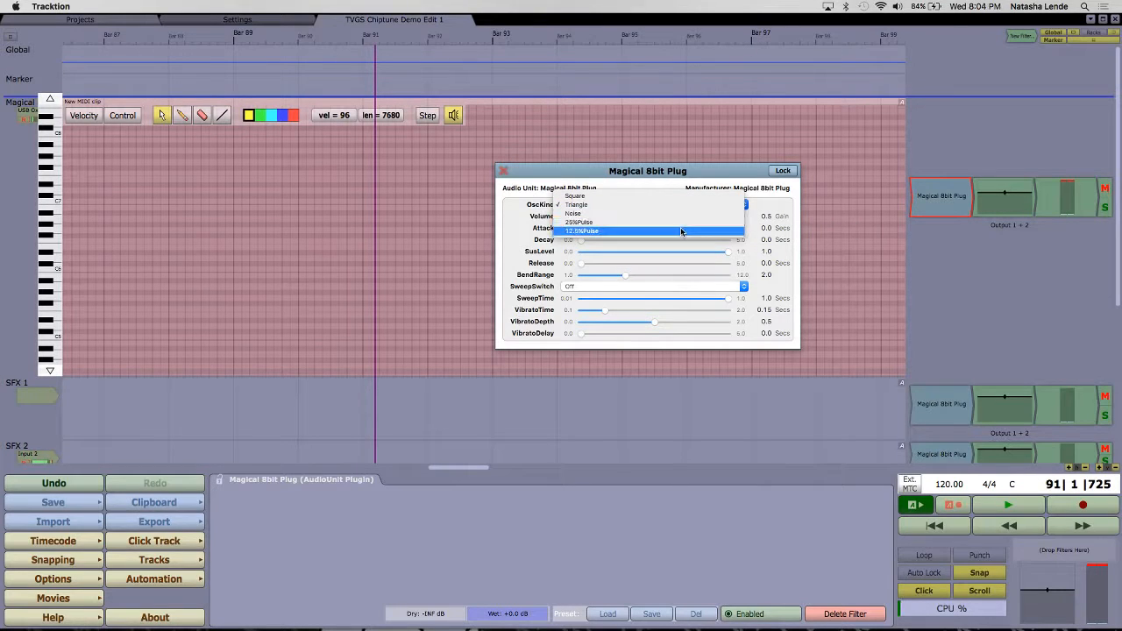
pyautogui.click(681, 231)
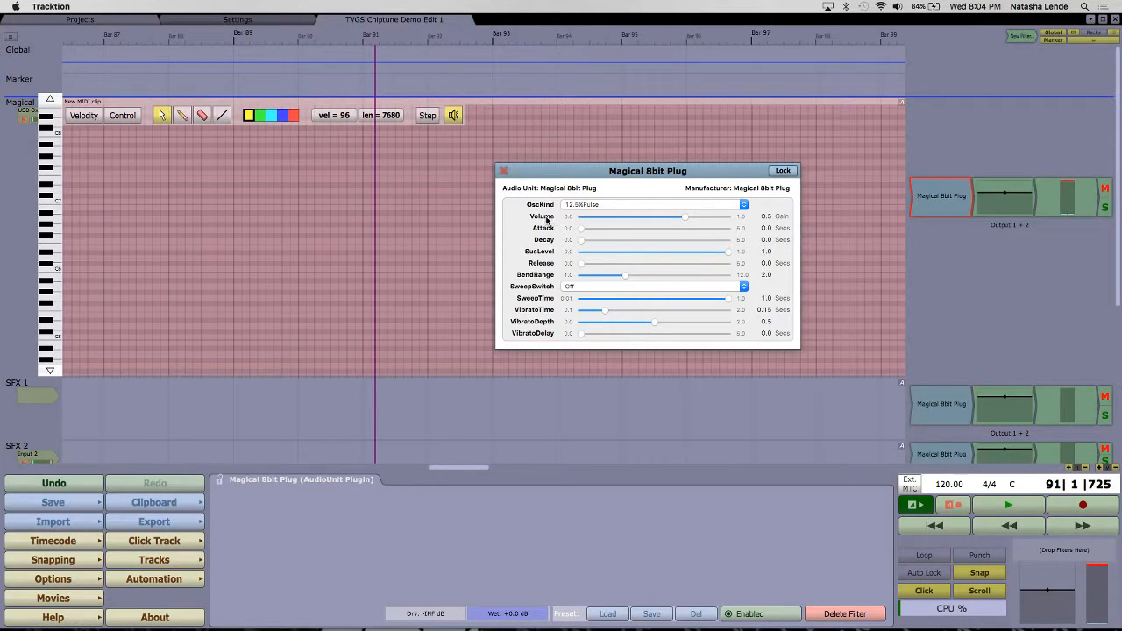
pyautogui.moveTo(602, 171); pyautogui.dragTo(156, 47)
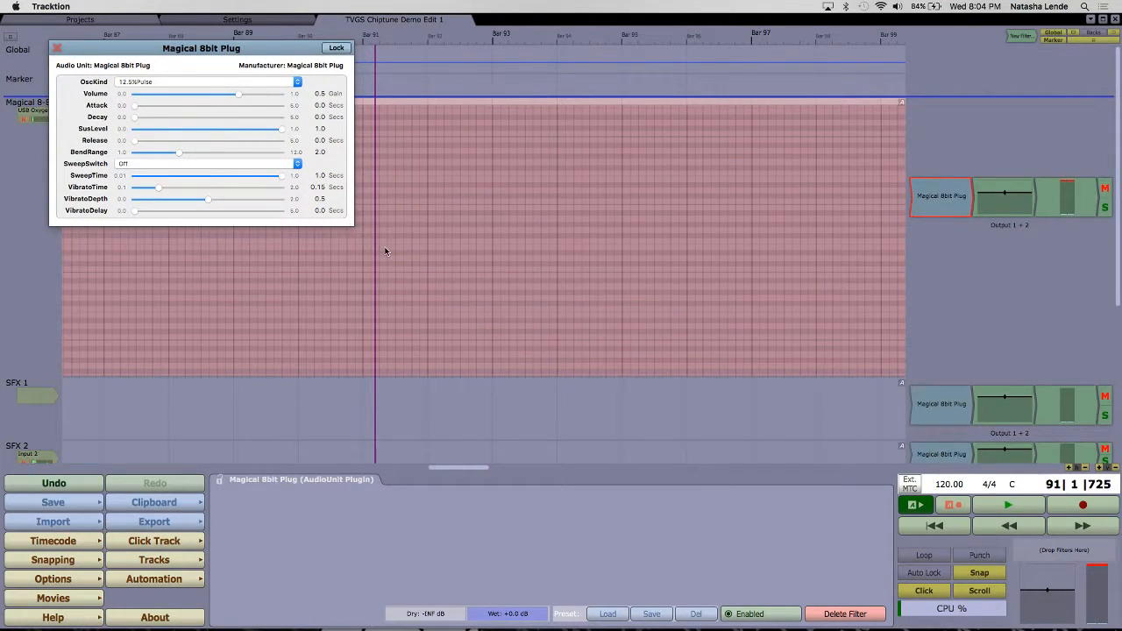
pyautogui.moveTo(196, 50); pyautogui.dragTo(319, 168)
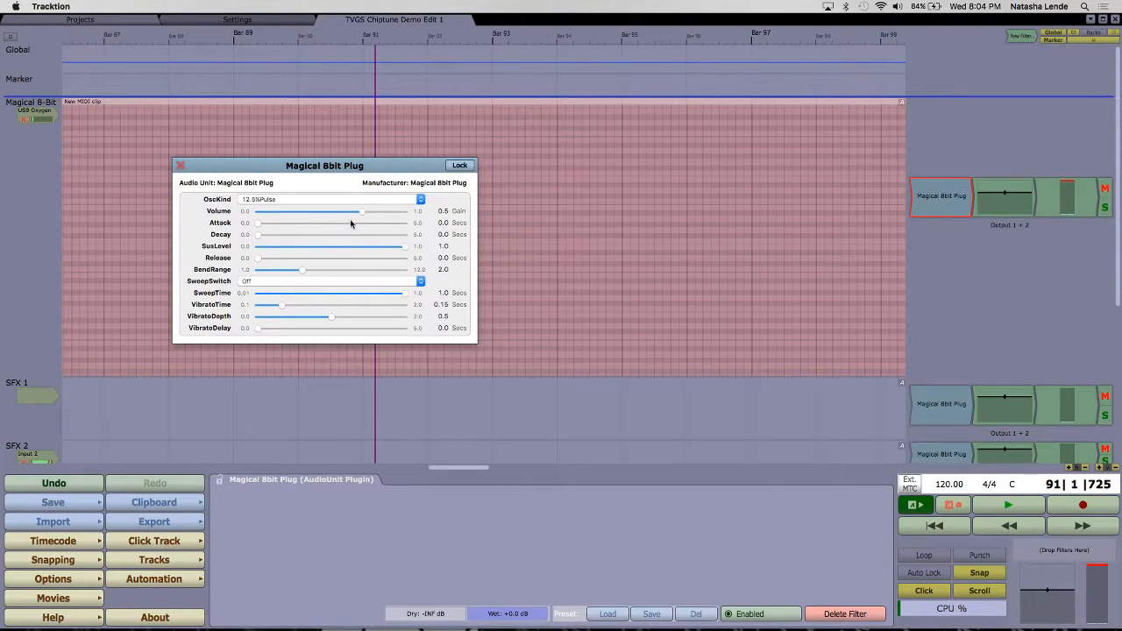
# Step: Set Volume to 0.528 and try Attack times of 1.021 and 0.653 seconds before returning Attack to 0.0
pyautogui.moveTo(362, 215)
pyautogui.mouseDown()
pyautogui.moveTo(303, 216)
pyautogui.moveTo(386, 215)
pyautogui.moveTo(316, 226)
pyautogui.moveTo(364, 223)
pyautogui.mouseUp()
pyautogui.moveTo(259, 224); pyautogui.dragTo(347, 230)
pyautogui.moveTo(347, 229); pyautogui.dragTo(225, 230)
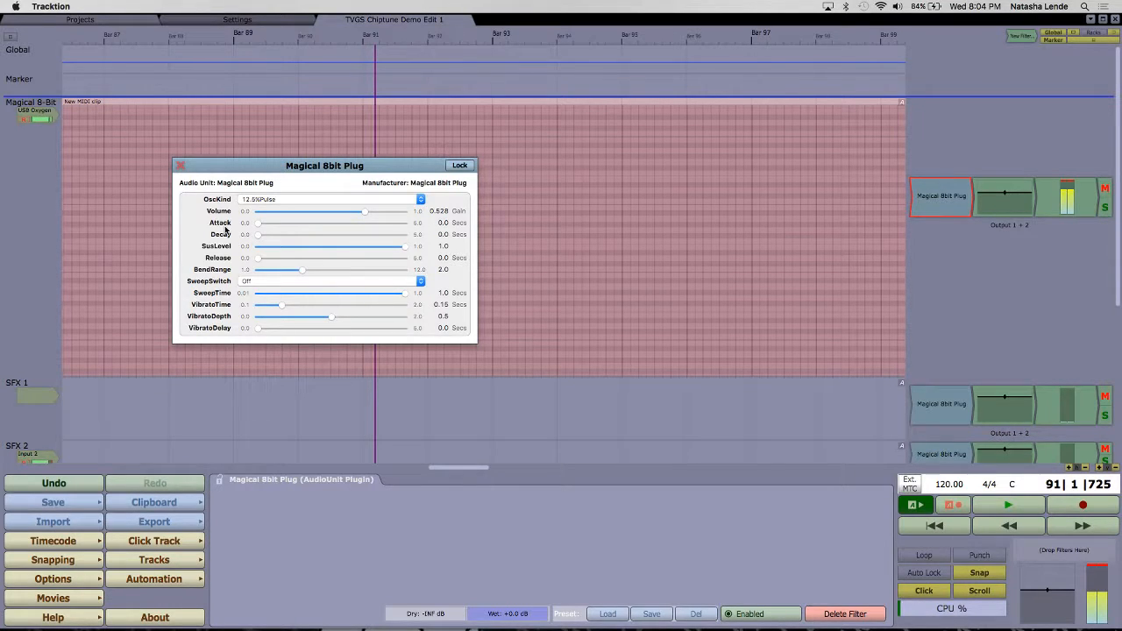
pyautogui.moveTo(262, 229); pyautogui.dragTo(325, 236)
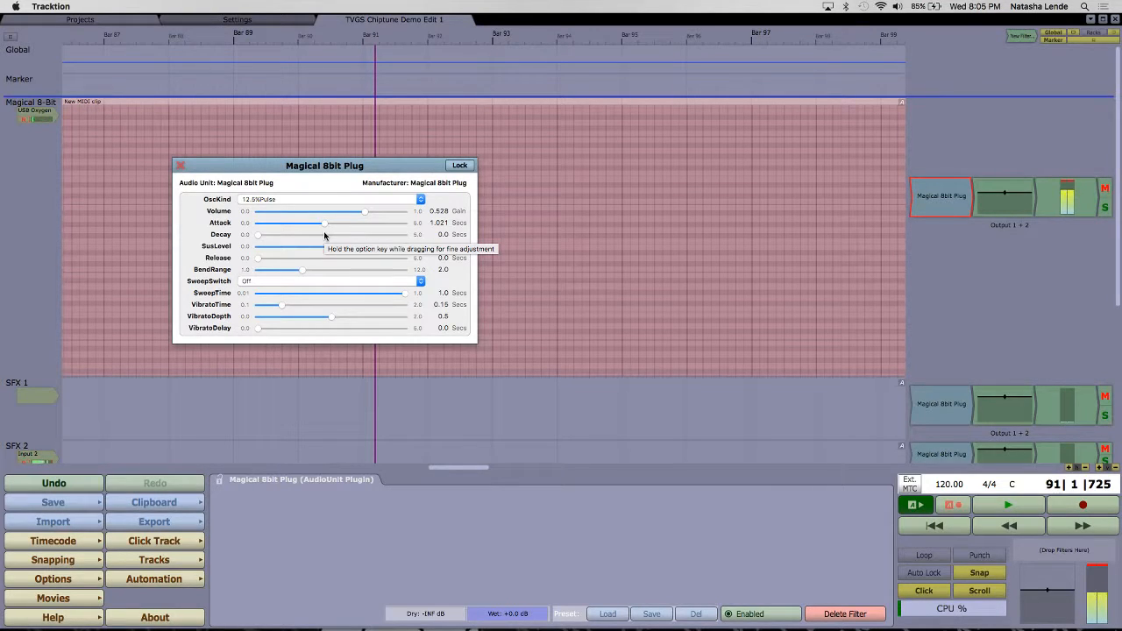
pyautogui.moveTo(327, 227); pyautogui.dragTo(311, 227)
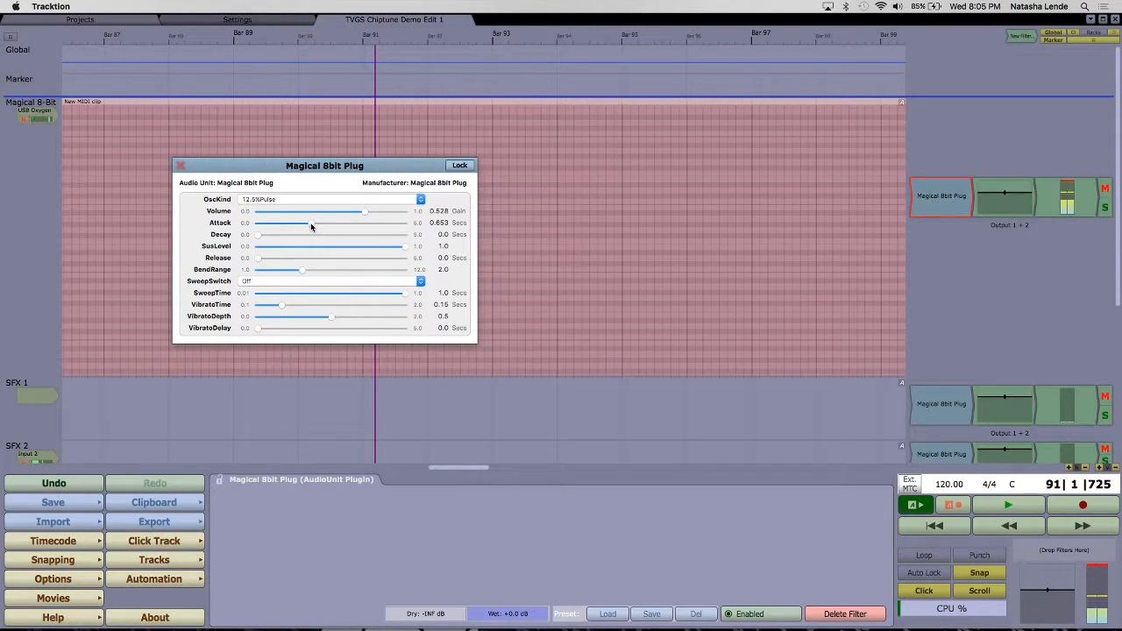
pyautogui.moveTo(311, 227); pyautogui.dragTo(251, 228)
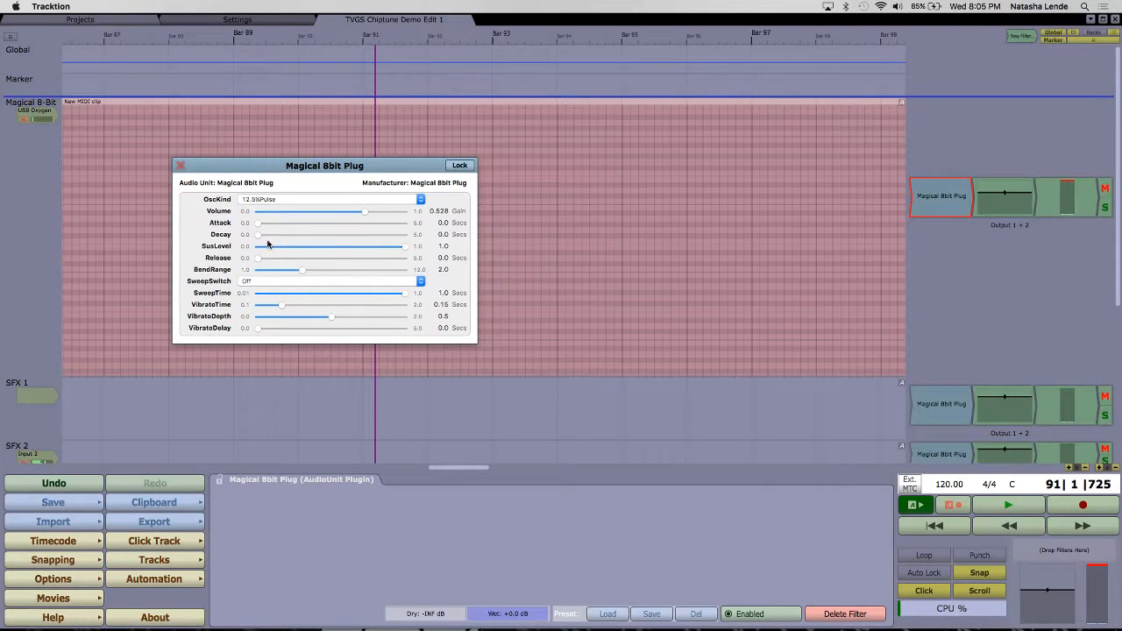
# Step: Try a Decay of 1.226 seconds with SusLevel at 0.256, and return SusLevel to 1.0
pyautogui.moveTo(260, 237); pyautogui.dragTo(330, 241)
pyautogui.moveTo(404, 246); pyautogui.dragTo(332, 251)
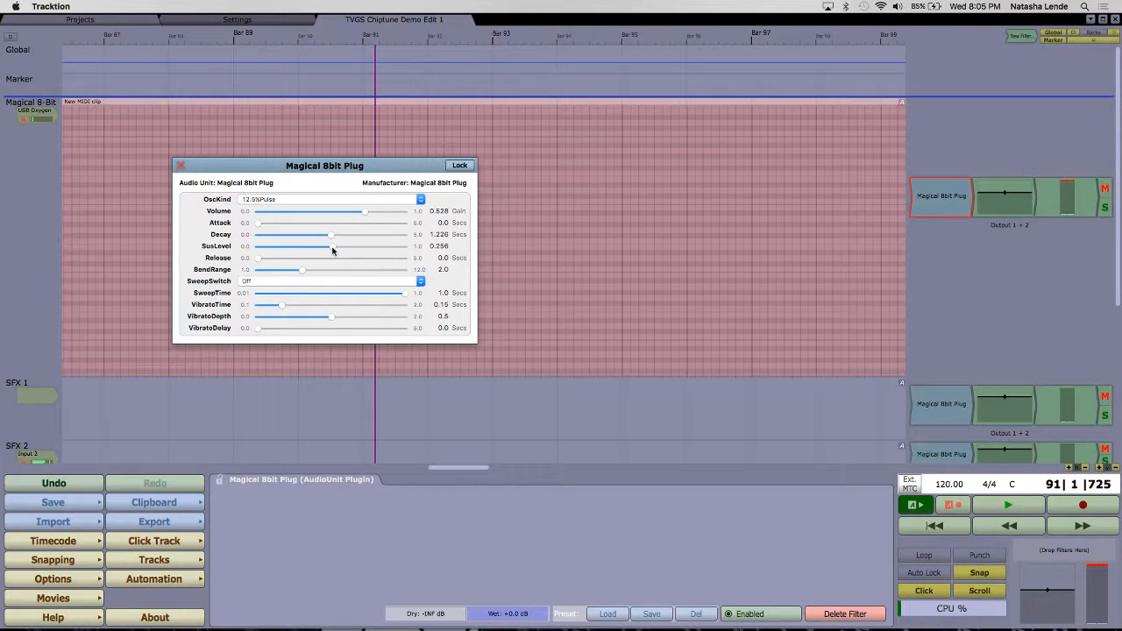
pyautogui.moveTo(332, 241); pyautogui.dragTo(453, 263)
# Step: Raise Volume to 1.0, try SusLevel 0.033 with a 1.263-second Decay, and return Decay to 0.0 and SusLevel to 1.0
pyautogui.moveTo(365, 215); pyautogui.dragTo(407, 216)
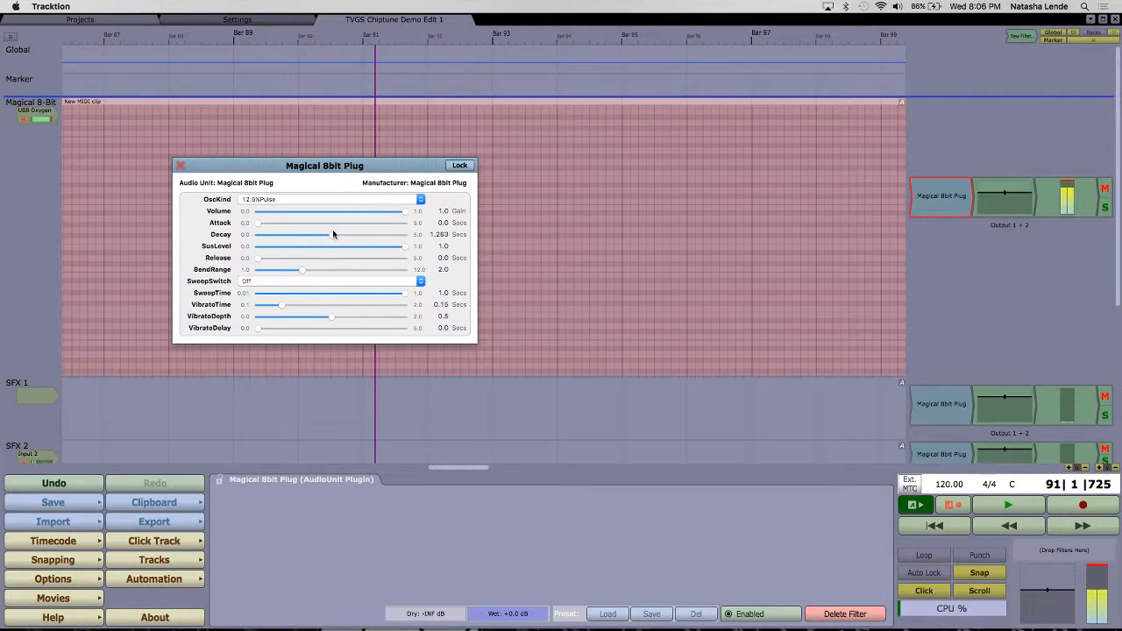
pyautogui.moveTo(404, 246); pyautogui.dragTo(285, 247)
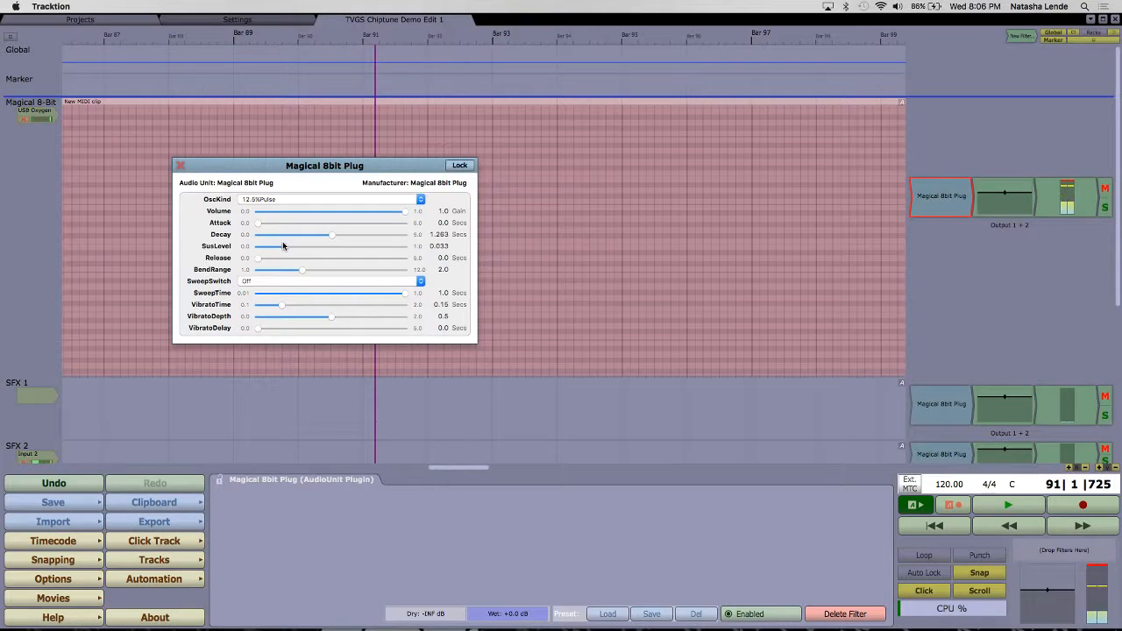
pyautogui.moveTo(331, 235); pyautogui.dragTo(258, 237)
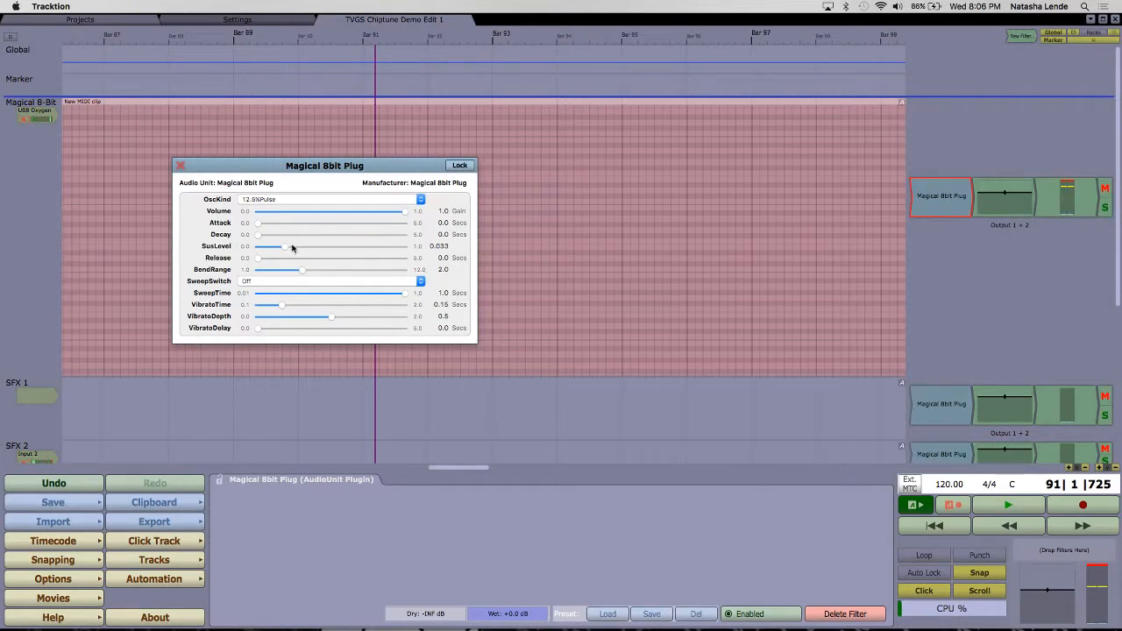
pyautogui.moveTo(285, 247); pyautogui.dragTo(443, 247)
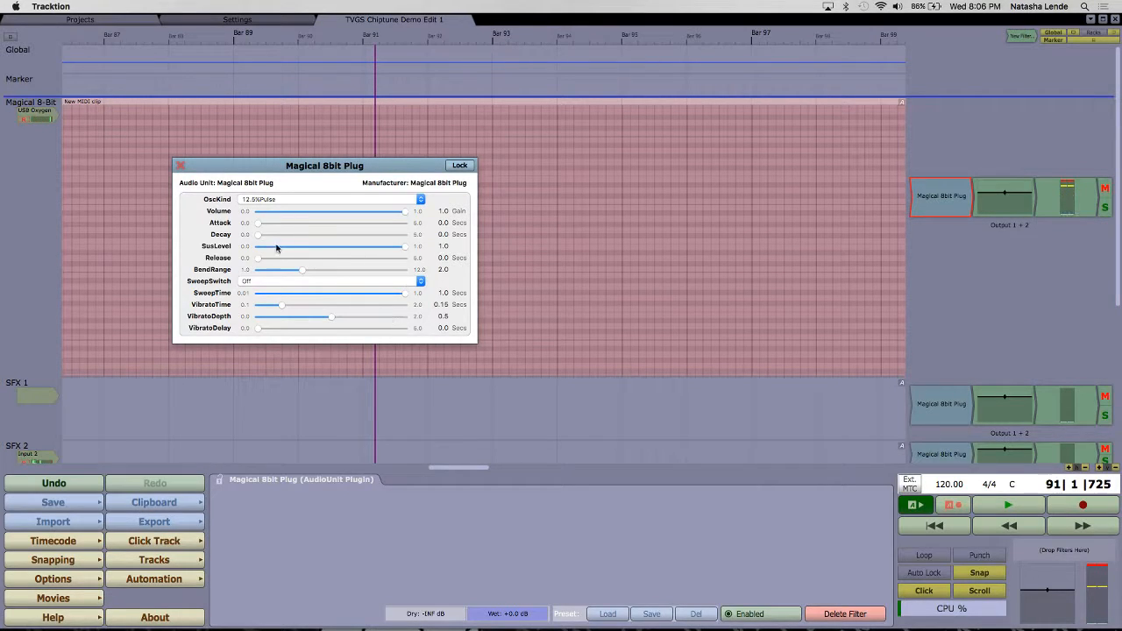
# Step: Try Release times of 1.018 and 3.017 seconds, return Release to 0.0 and set BendRange to 2.03
pyautogui.moveTo(257, 260); pyautogui.dragTo(324, 262)
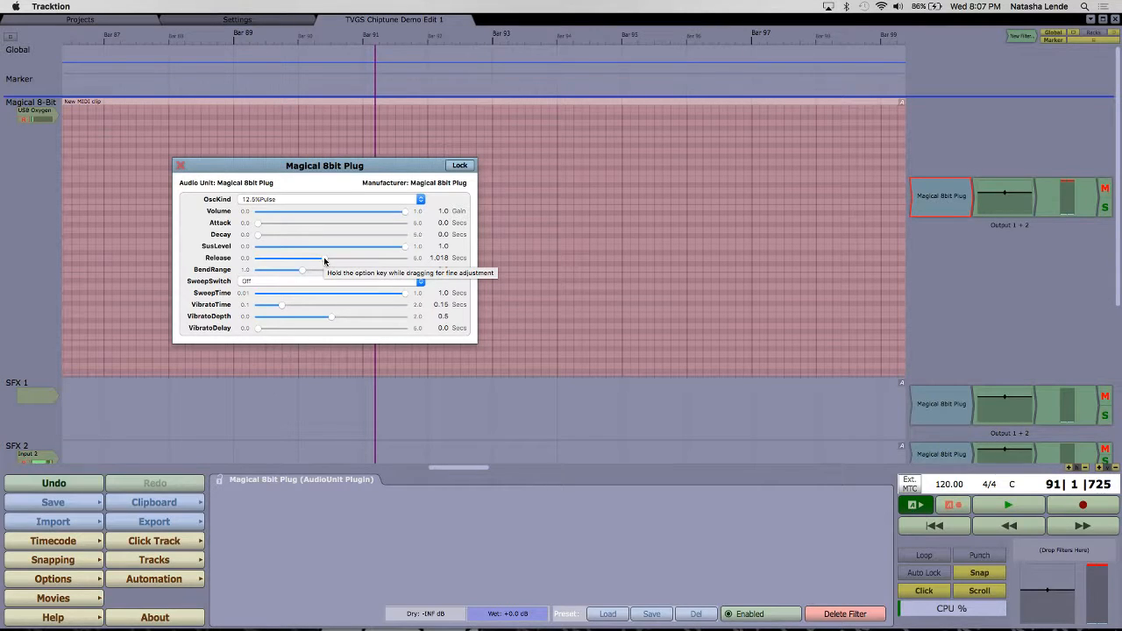
pyautogui.moveTo(324, 261); pyautogui.dragTo(371, 265)
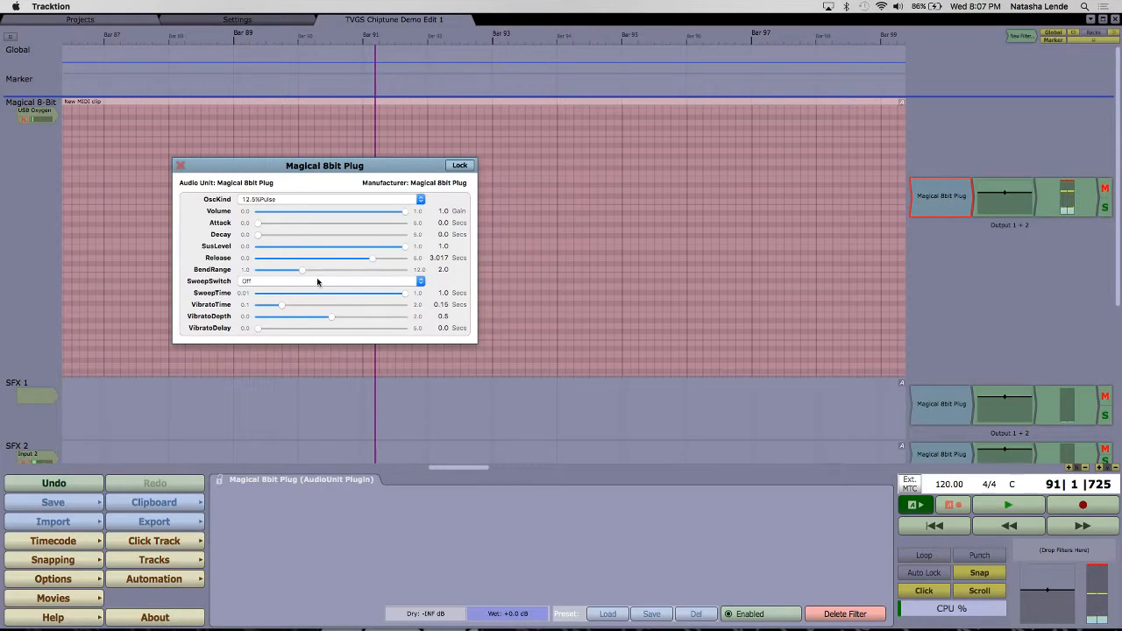
pyautogui.moveTo(373, 261); pyautogui.dragTo(305, 276)
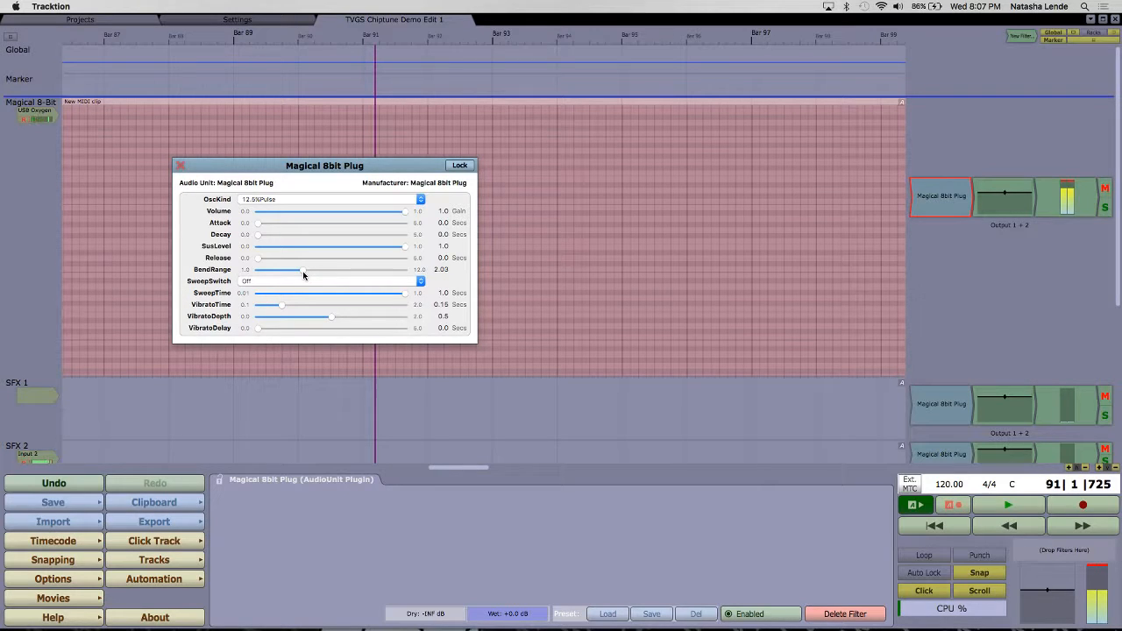
# Step: Move the Magical 8bit Plug window clear of its old spot and set SweepSwitch to Negative
pyautogui.moveTo(318, 169); pyautogui.dragTo(554, 185)
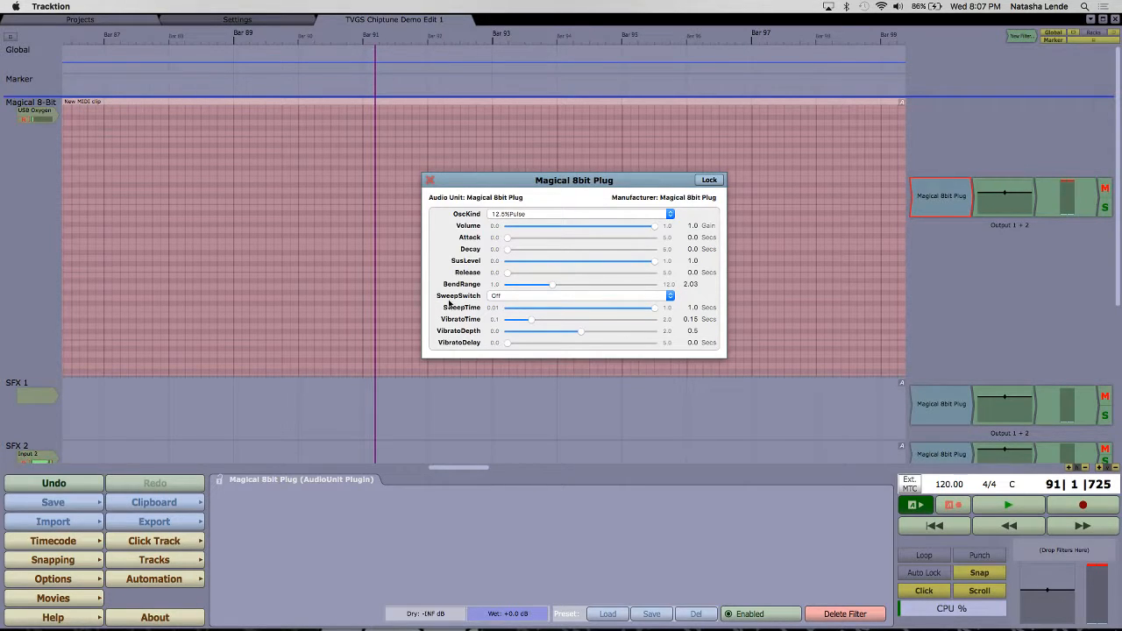
pyautogui.click(531, 298)
pyautogui.click(531, 298)
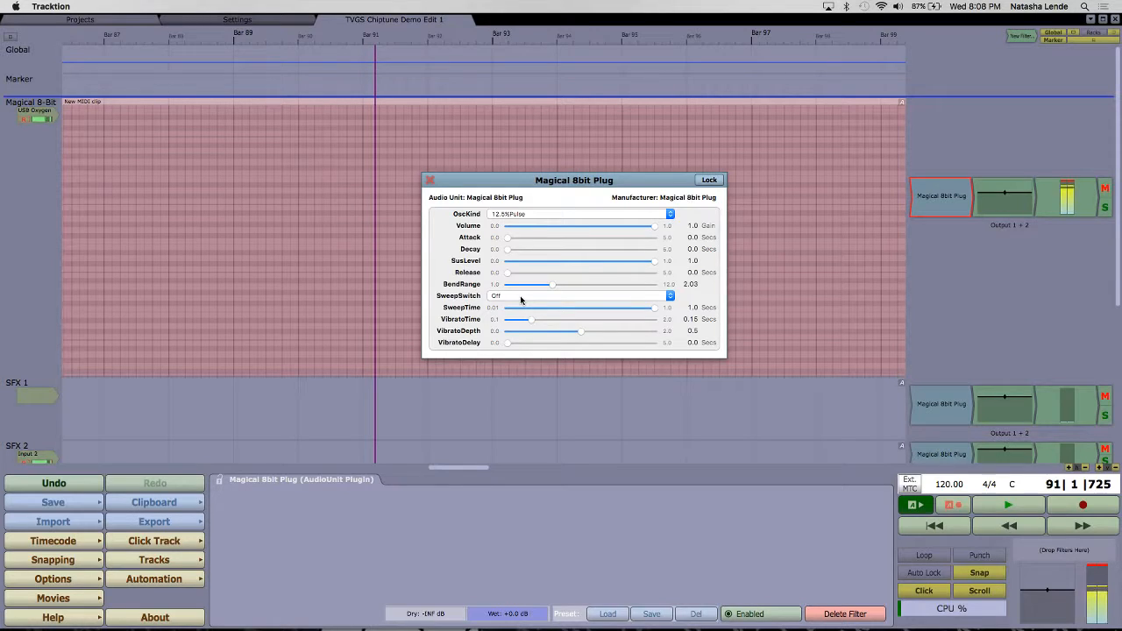
pyautogui.click(521, 297)
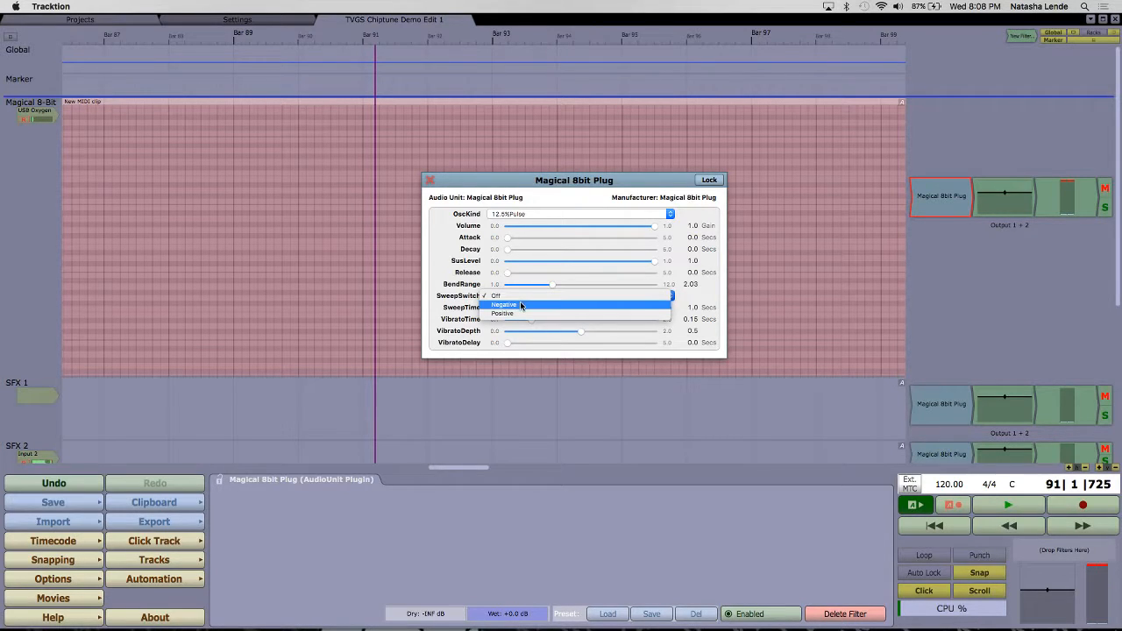
pyautogui.click(520, 305)
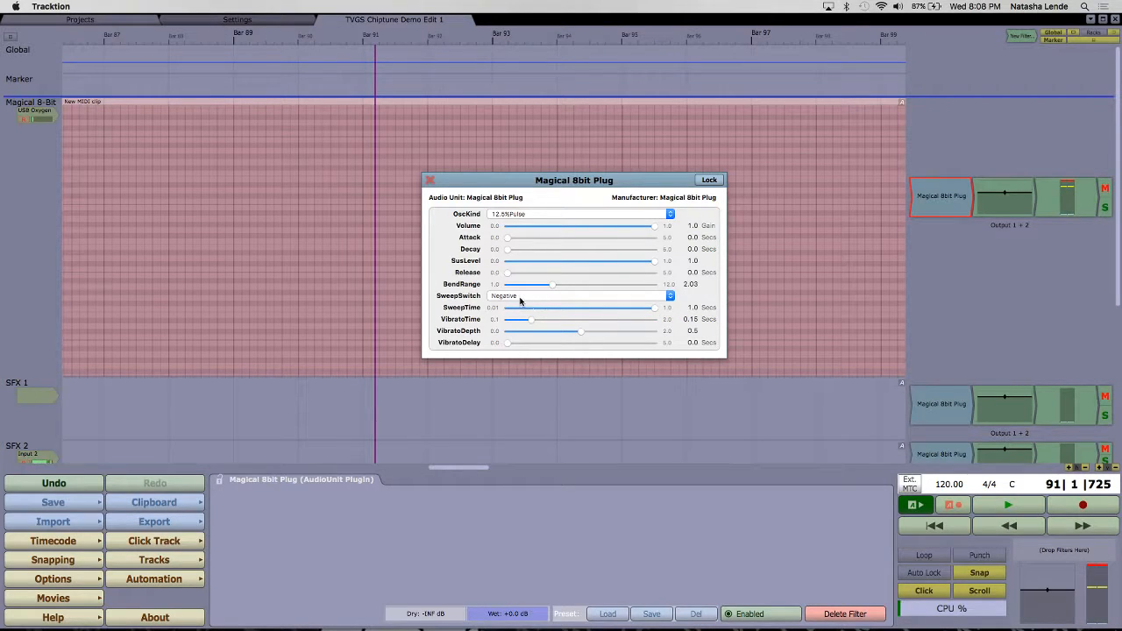
# Step: Try SweepTimes of 0.034 and 0.017 seconds, settle on 0.254 seconds and change SweepSwitch to Positive
pyautogui.moveTo(656, 308); pyautogui.dragTo(531, 319)
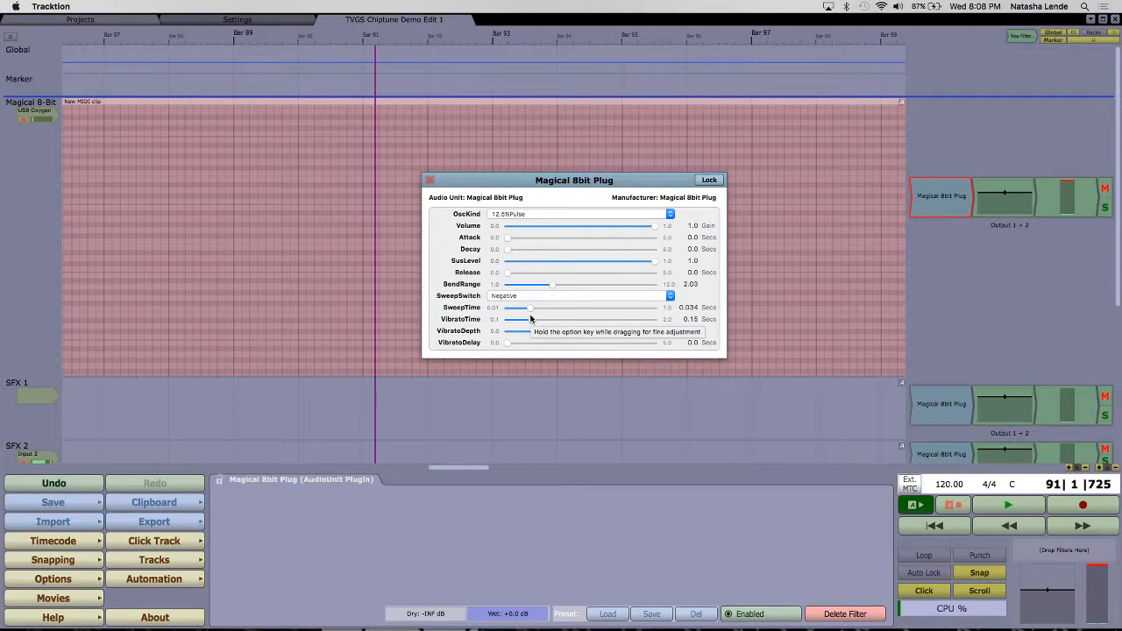
pyautogui.moveTo(530, 310); pyautogui.dragTo(521, 312)
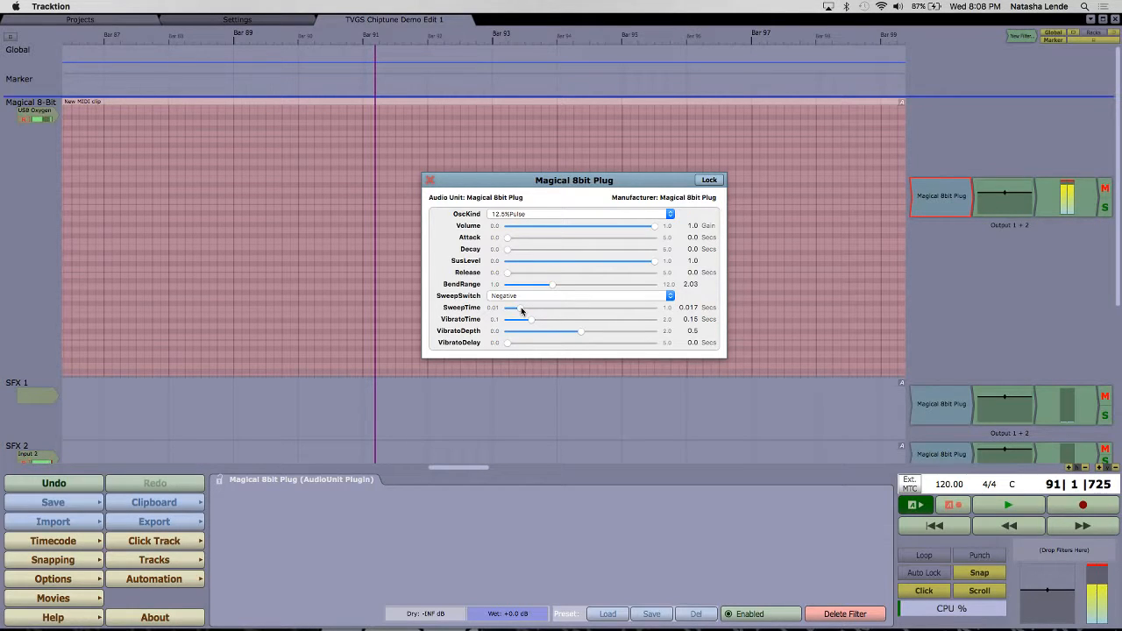
pyautogui.moveTo(521, 309); pyautogui.dragTo(578, 313)
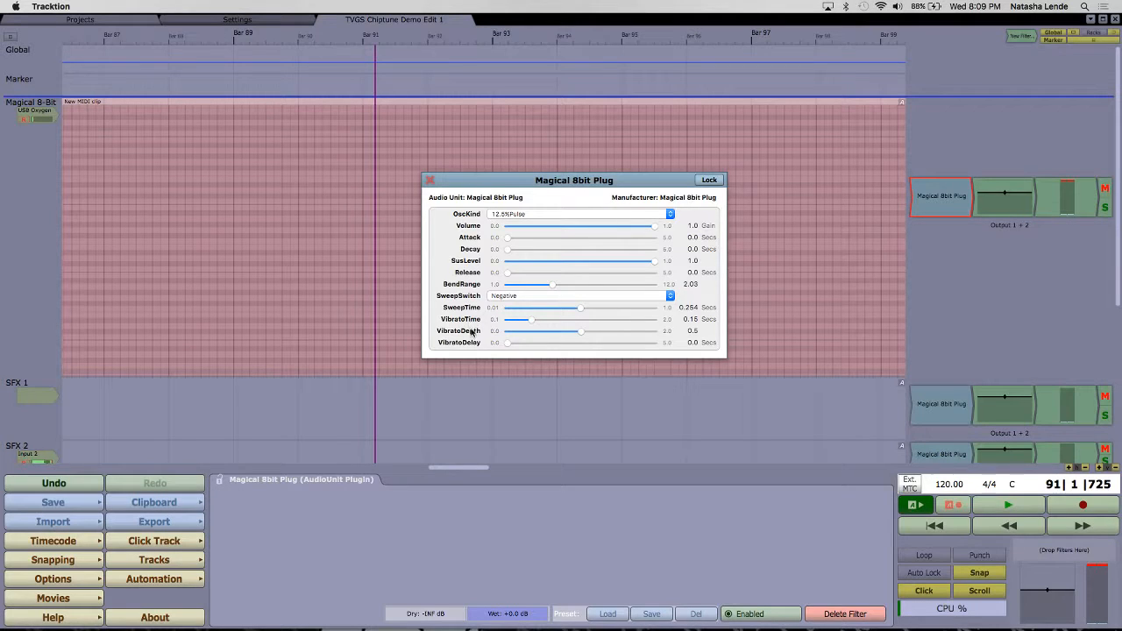
pyautogui.click(579, 296)
pyautogui.click(576, 305)
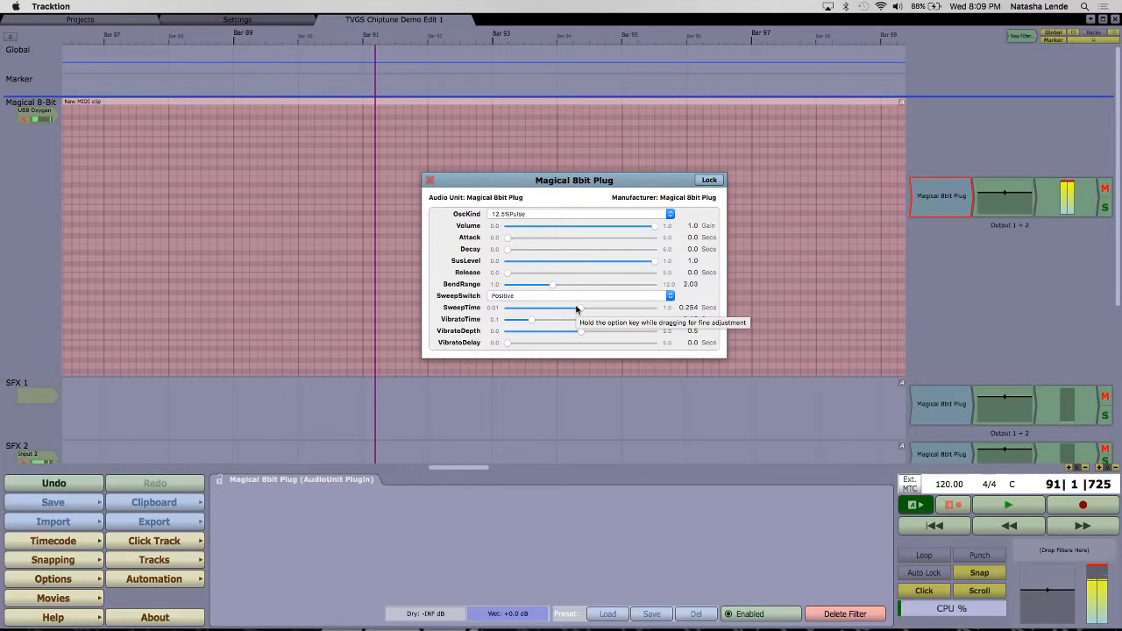
# Step: Try VibratoTime 1.799 with VibratoDepth 1.87, and settle on VibratoTime 0.23, VibratoDepth 0.327 and VibratoDelay 3.481
pyautogui.moveTo(532, 320); pyautogui.dragTo(647, 327)
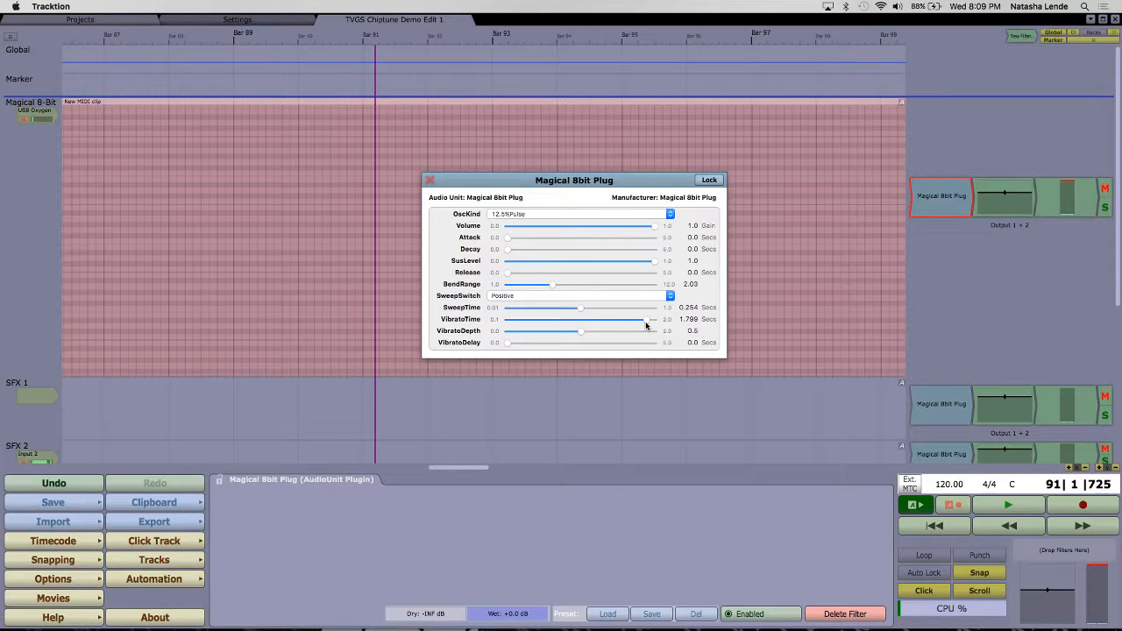
pyautogui.moveTo(580, 333); pyautogui.dragTo(648, 334)
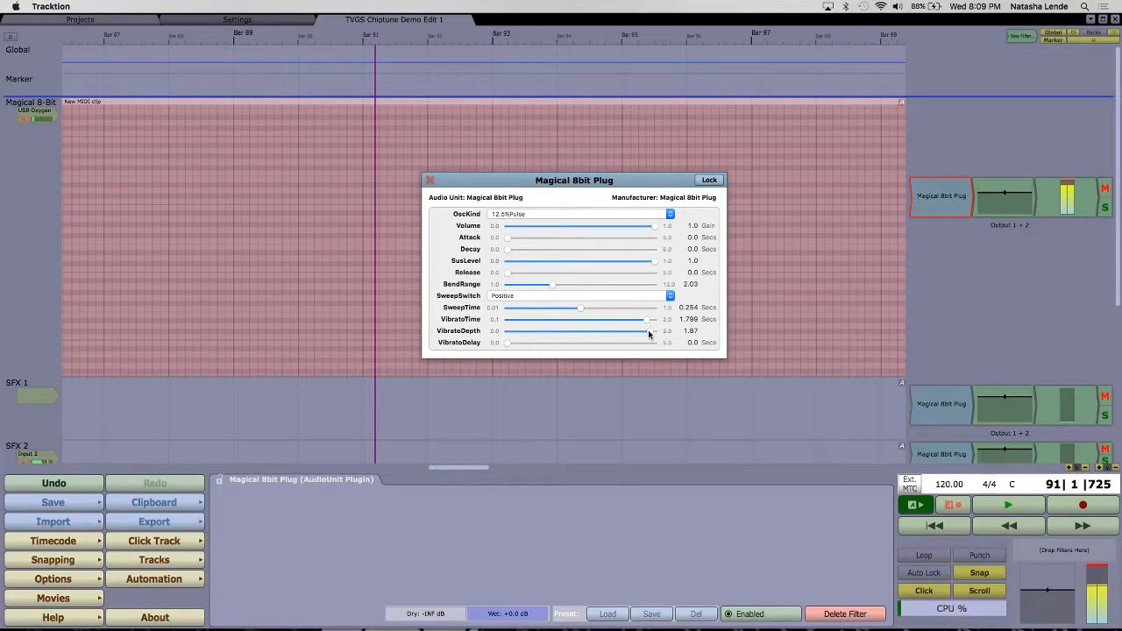
pyautogui.moveTo(648, 321); pyautogui.dragTo(548, 329)
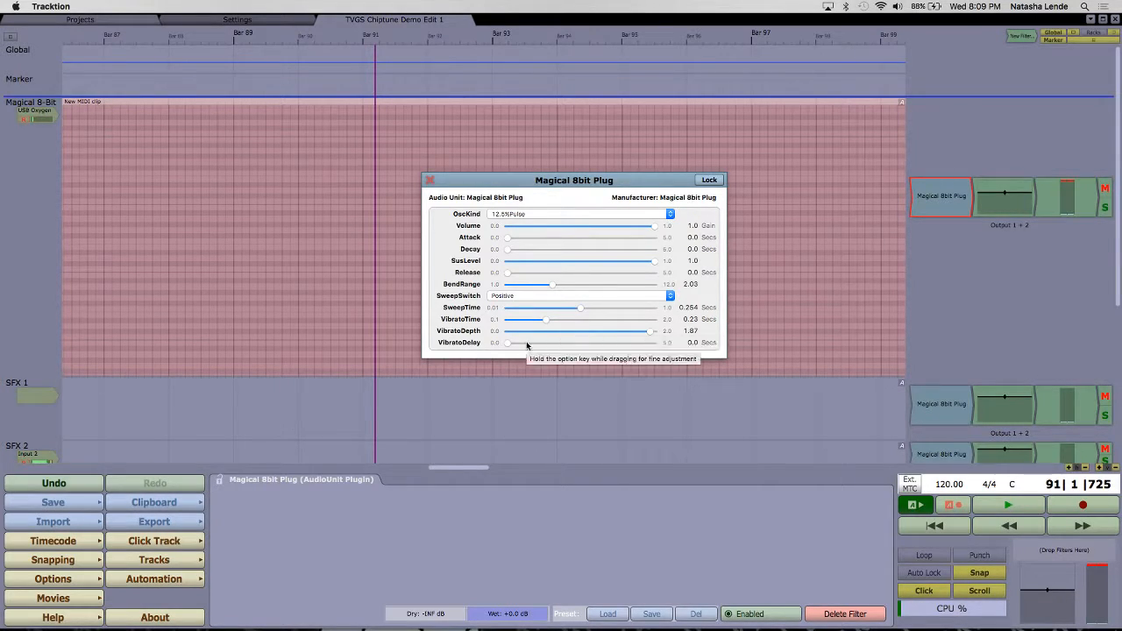
pyautogui.moveTo(507, 349); pyautogui.dragTo(630, 350)
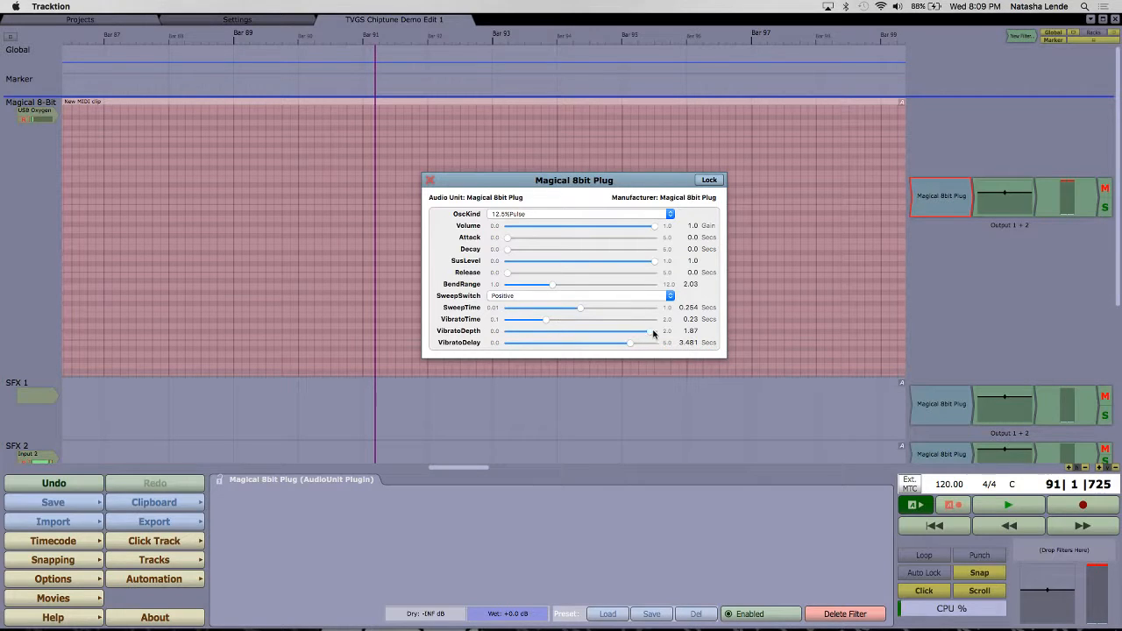
pyautogui.moveTo(653, 333); pyautogui.dragTo(567, 333)
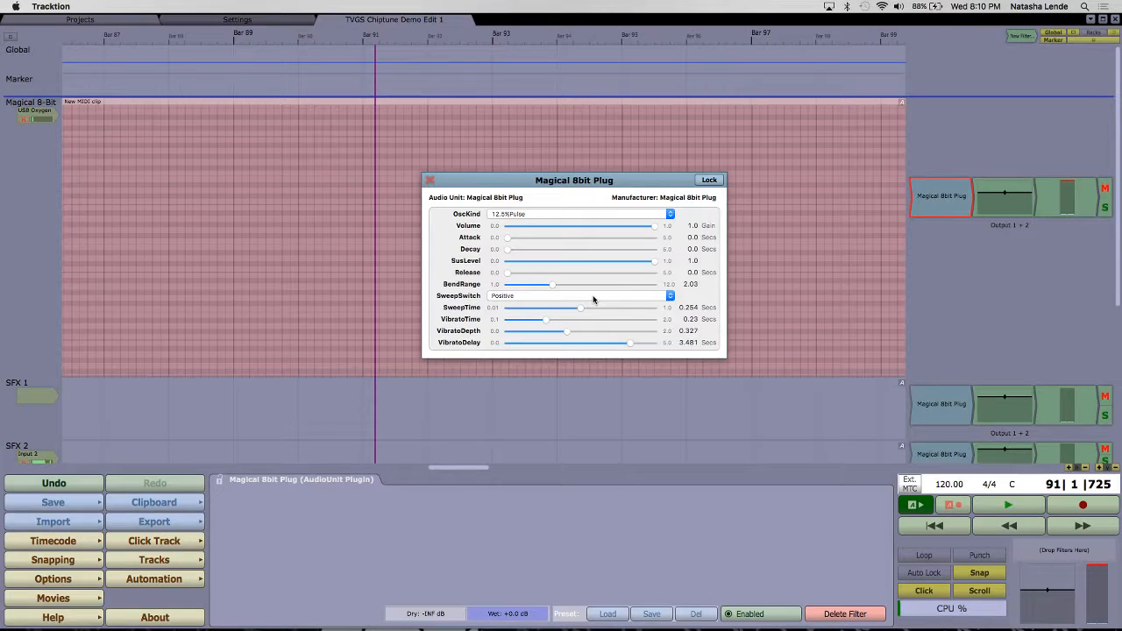
# Step: Dismiss the Java JDK notice and set SweepSwitch to Off
pyautogui.click(573, 299)
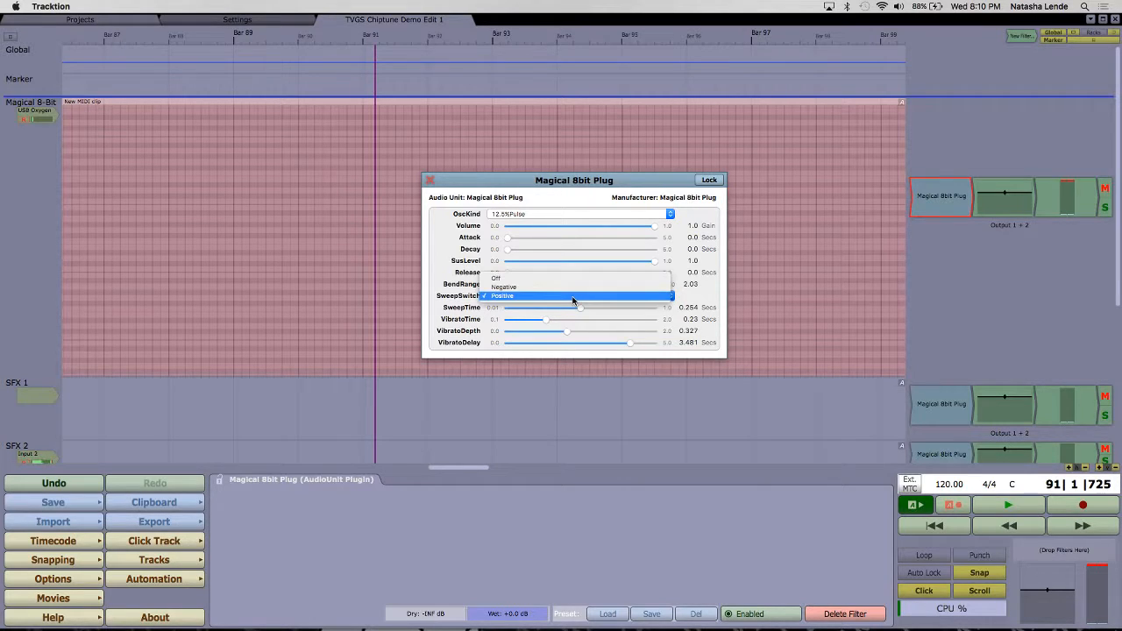
pyautogui.click(436, 295)
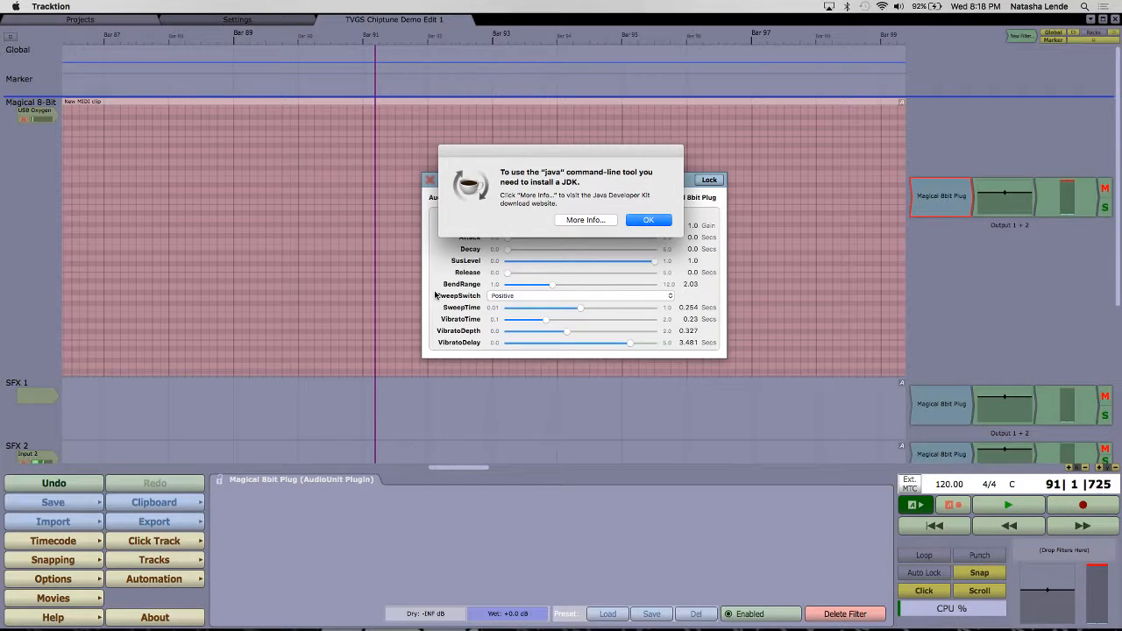
pyautogui.press('Return')
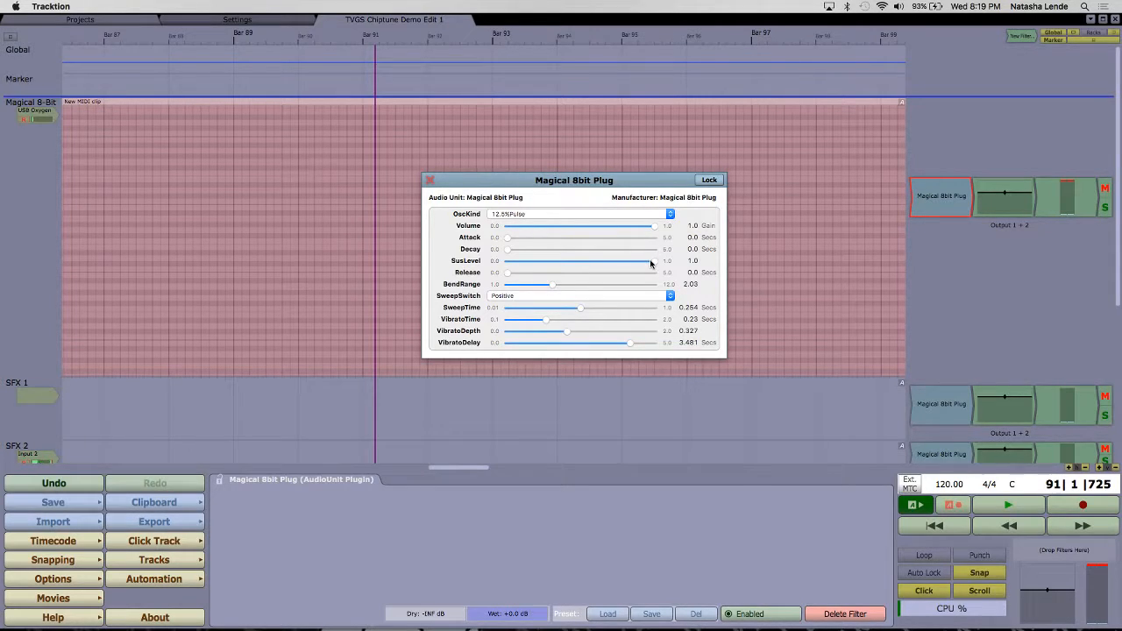
pyautogui.click(618, 296)
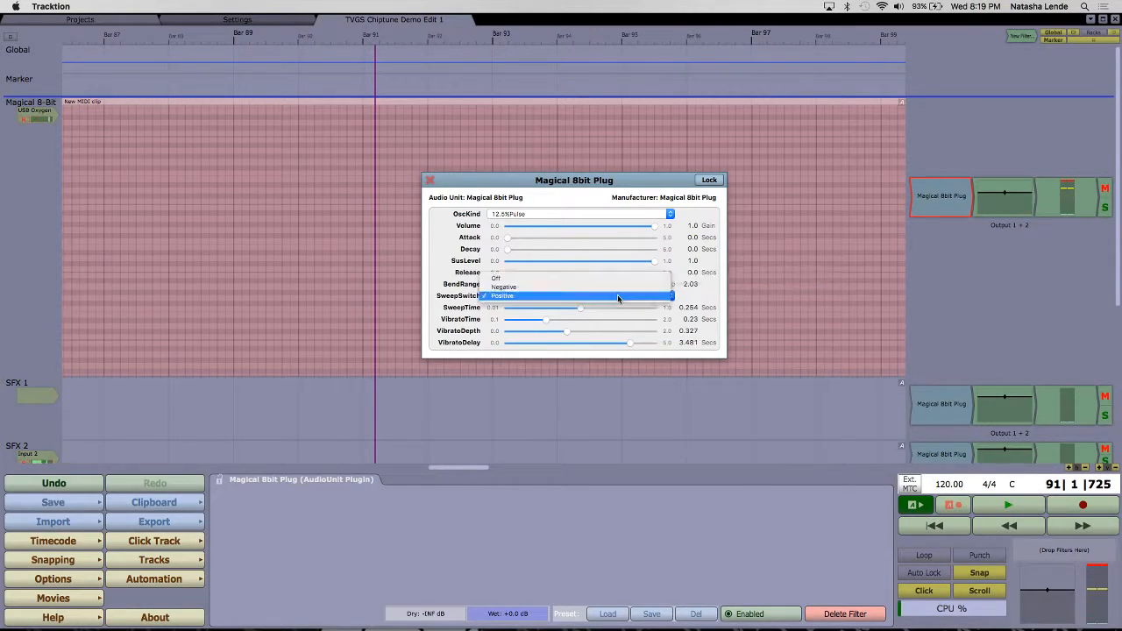
pyautogui.click(620, 279)
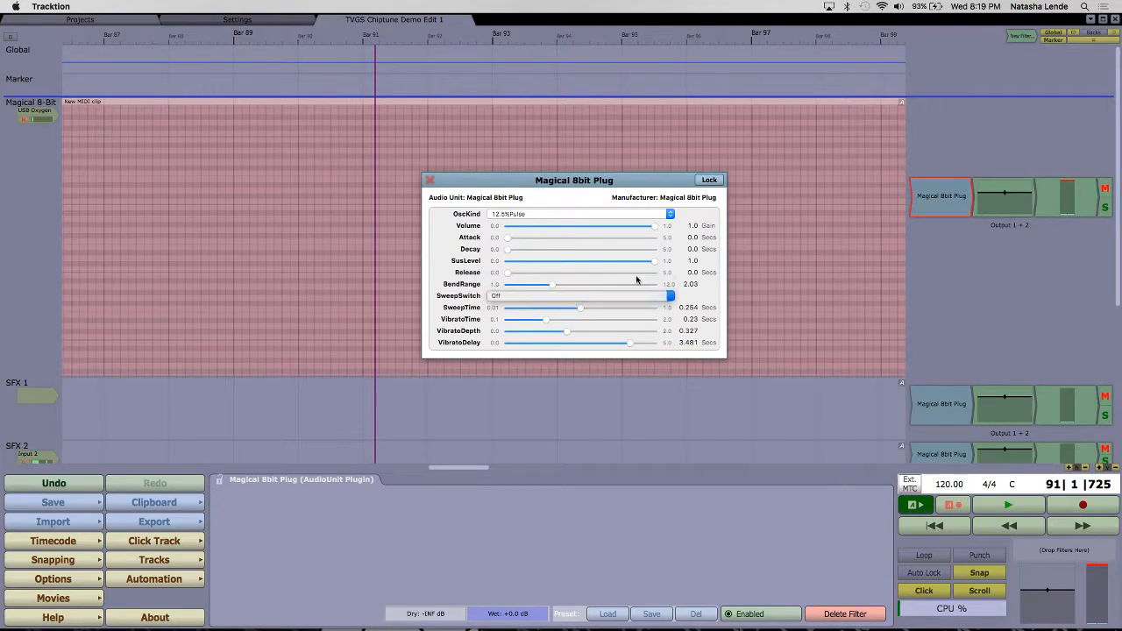
# Step: Try SusLevel 0.911 with a 0.547-second Decay, and settle on SusLevel 0.001 with a 0.172-second Decay
pyautogui.moveTo(654, 265)
pyautogui.mouseDown()
pyautogui.moveTo(528, 268)
pyautogui.moveTo(646, 265)
pyautogui.mouseUp()
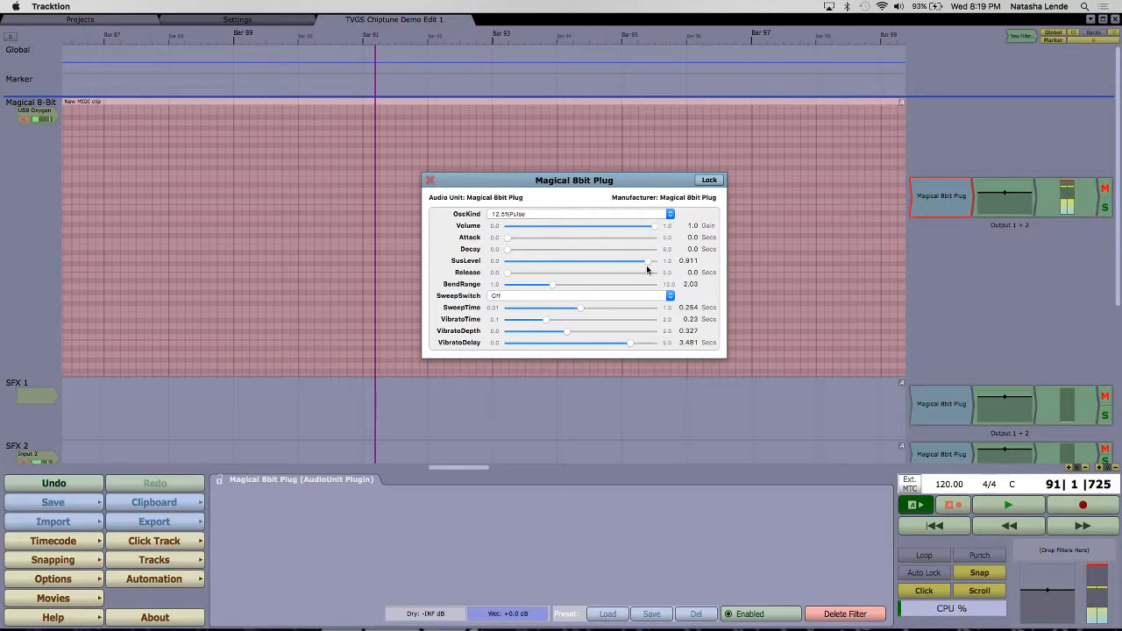
pyautogui.moveTo(537, 256); pyautogui.dragTo(556, 255)
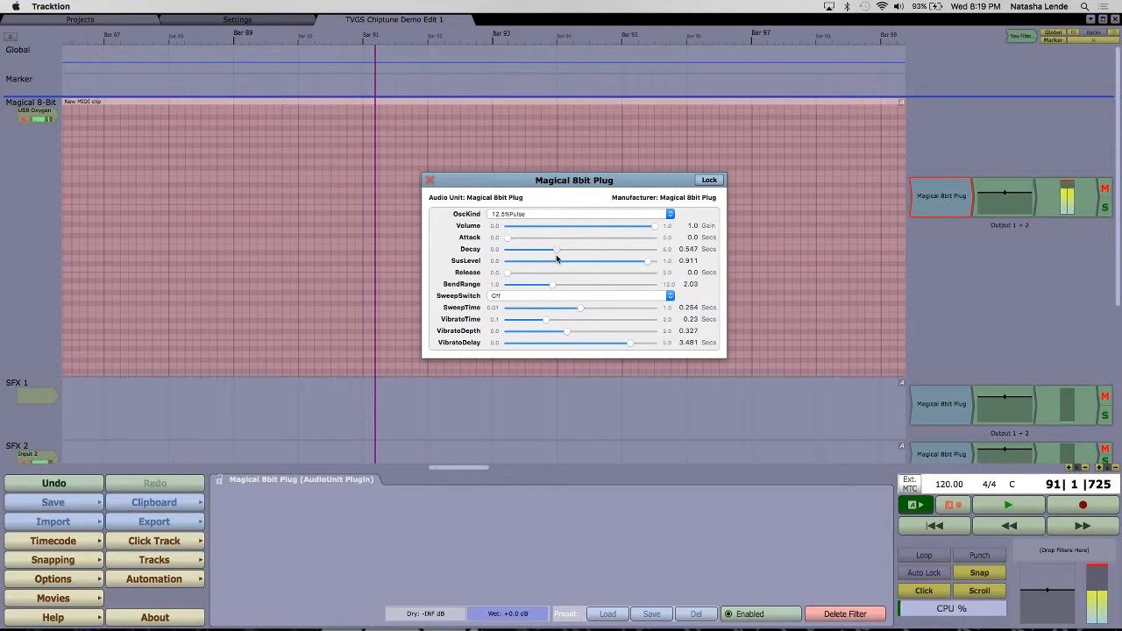
pyautogui.moveTo(645, 260); pyautogui.dragTo(513, 265)
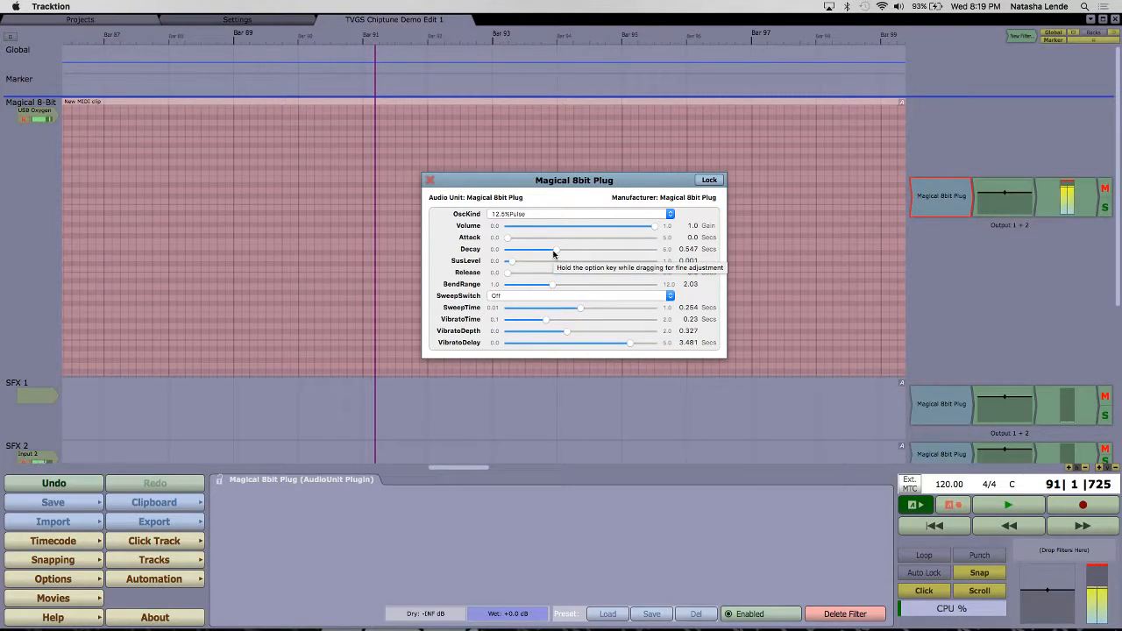
pyautogui.moveTo(553, 254); pyautogui.dragTo(535, 254)
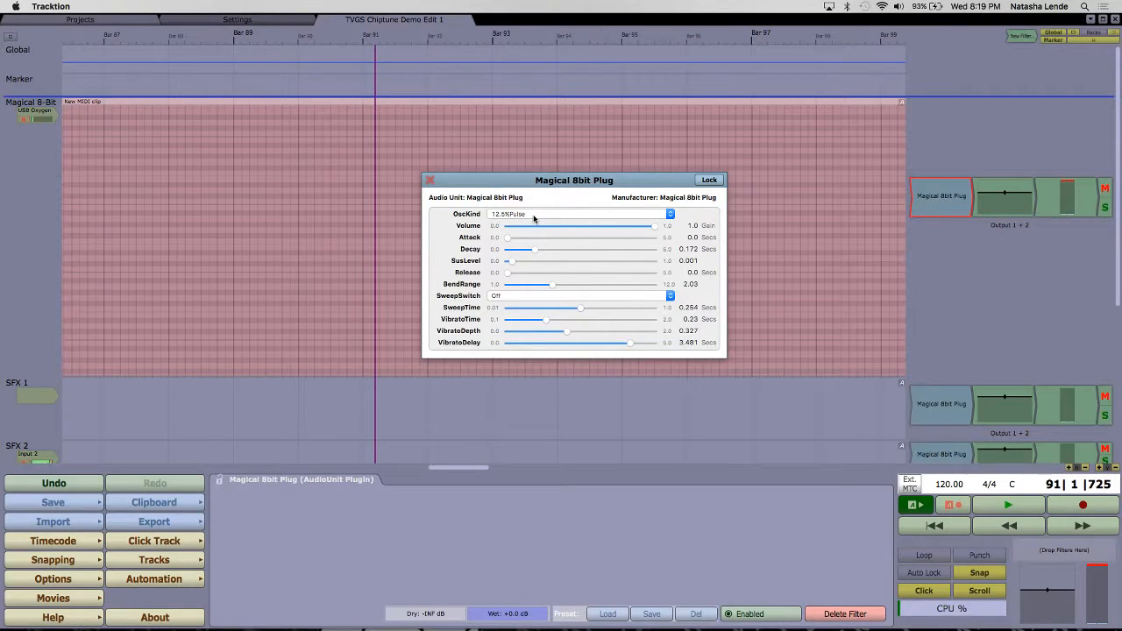
# Step: Switch the plugin's OscKind from the pulse wave to Noise
pyautogui.click(534, 215)
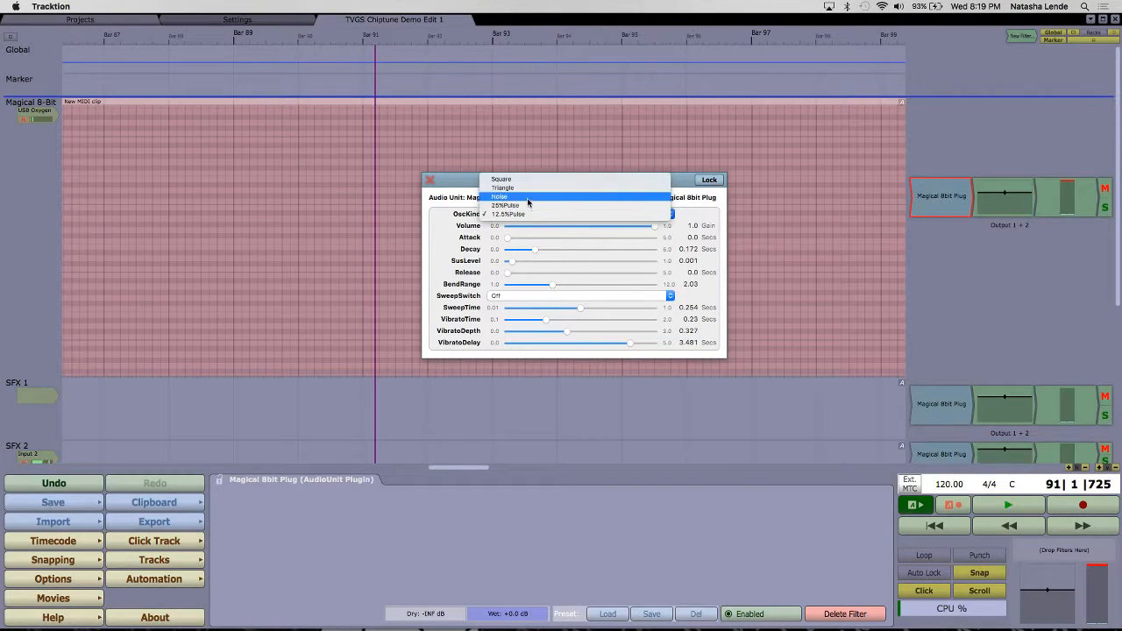
pyautogui.click(527, 197)
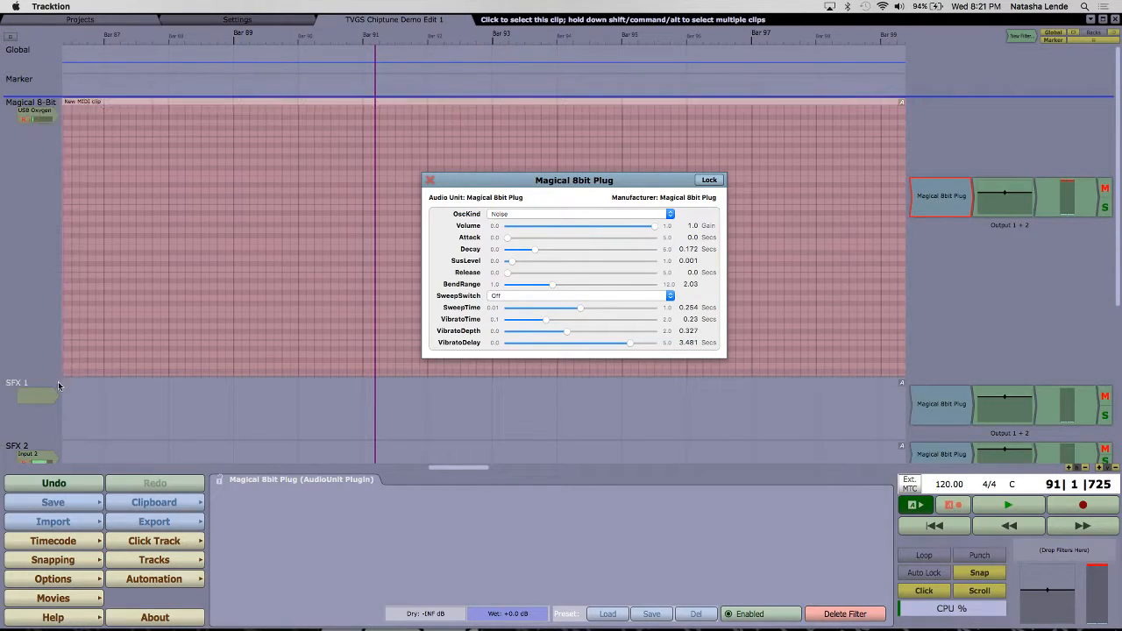
pyautogui.moveTo(58, 356)
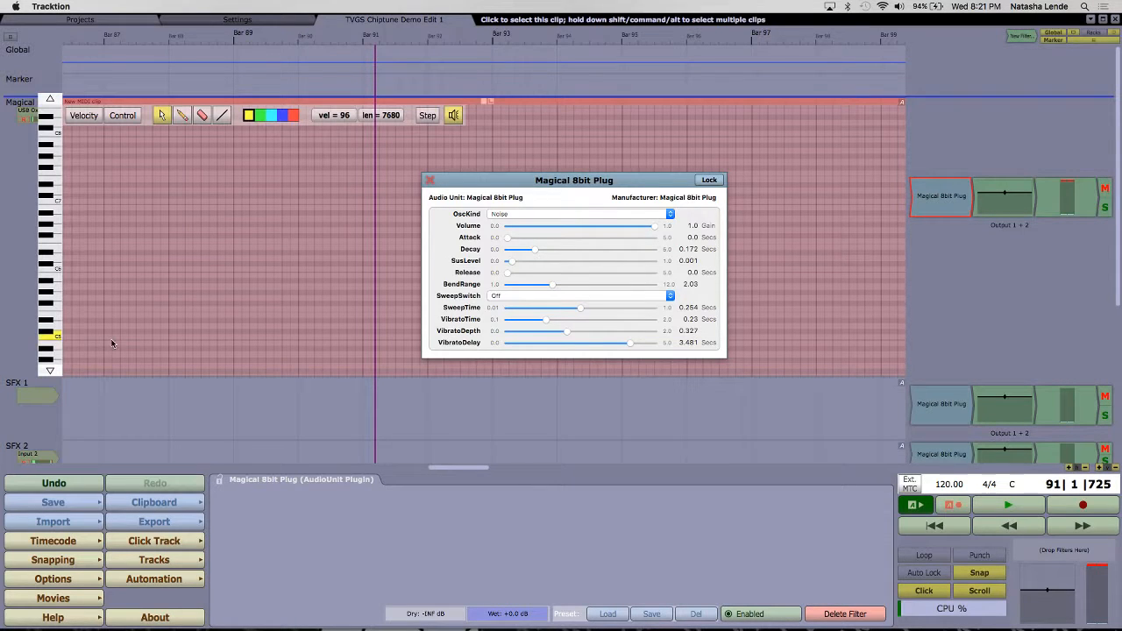
pyautogui.moveTo(53, 368); pyautogui.dragTo(45, 209)
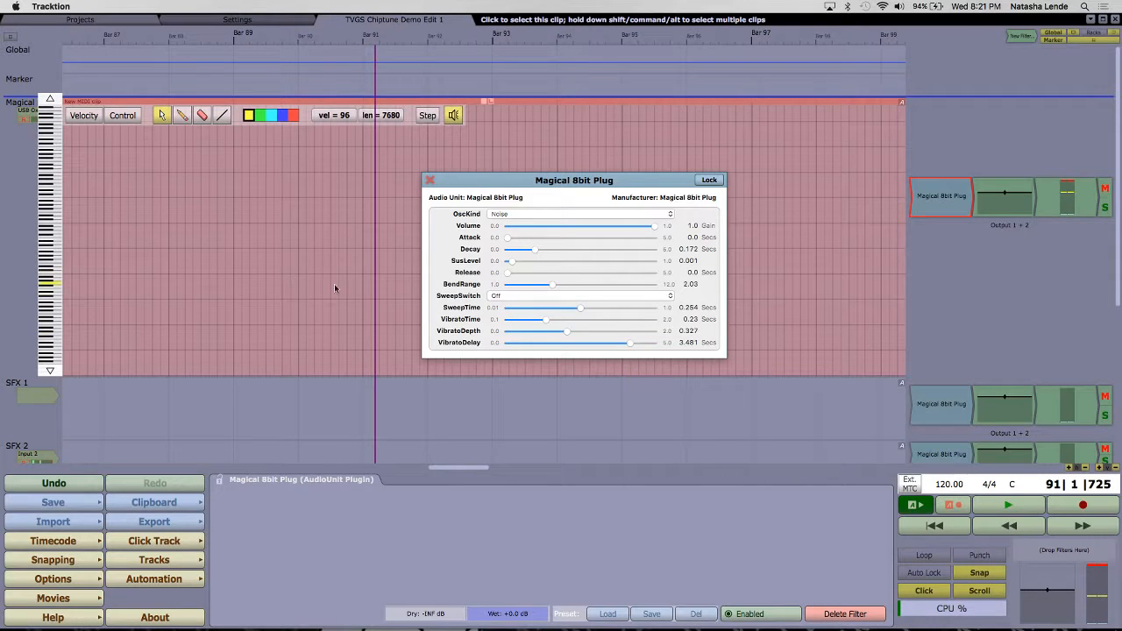
# Step: Set OscKind to Triangle with a Negative SweepSwitch and raise SusLevel to 0.886
pyautogui.click(540, 215)
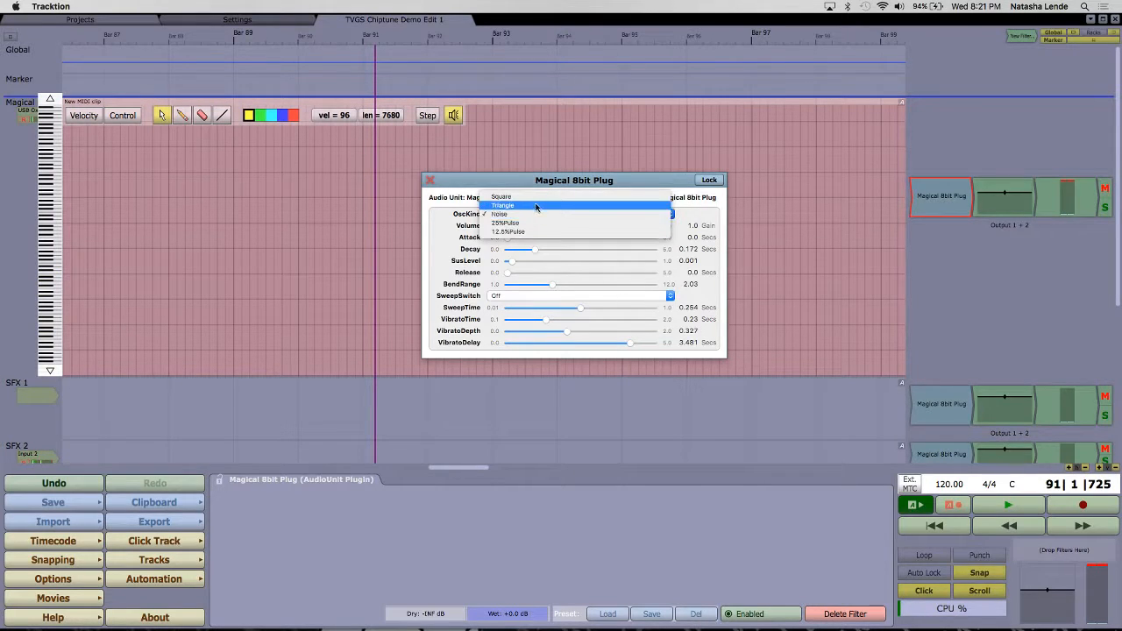
pyautogui.click(534, 206)
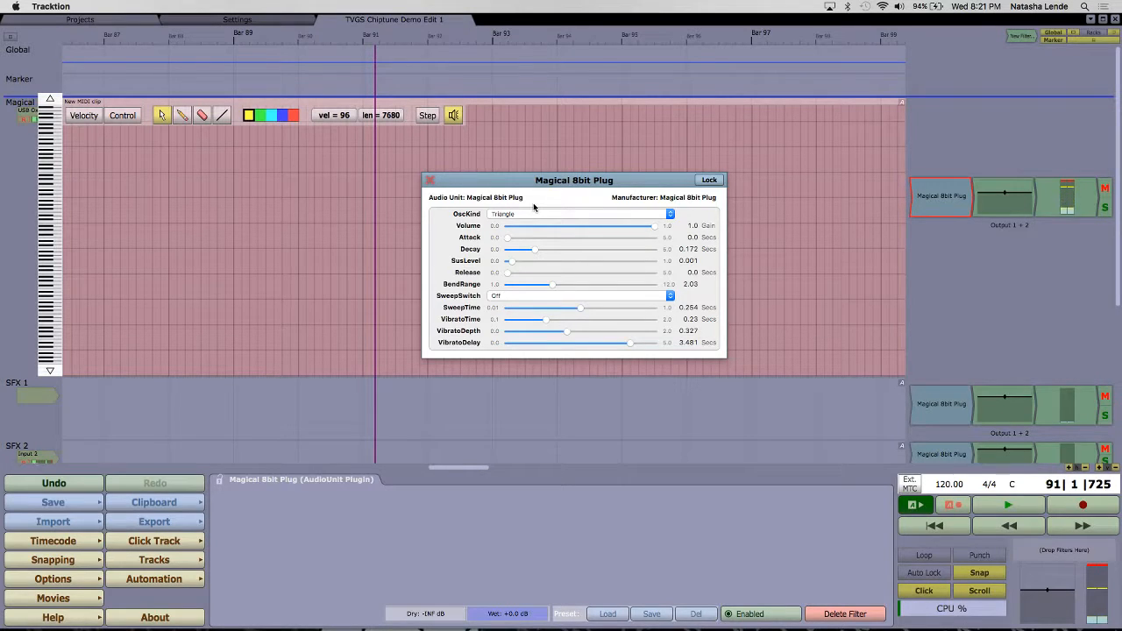
pyautogui.click(531, 297)
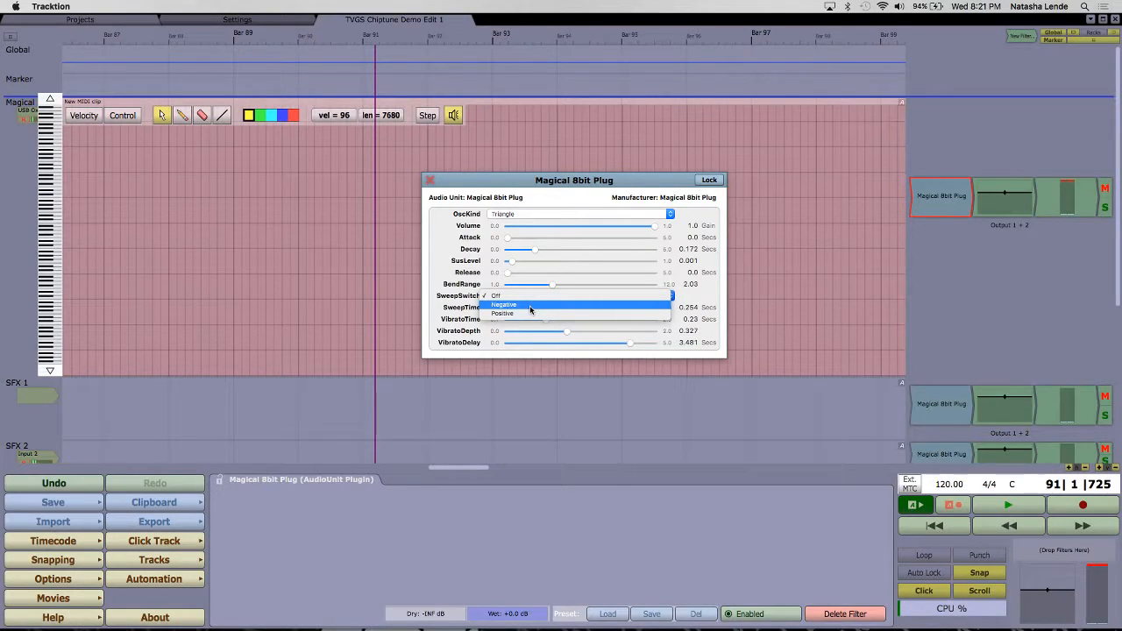
pyautogui.click(530, 307)
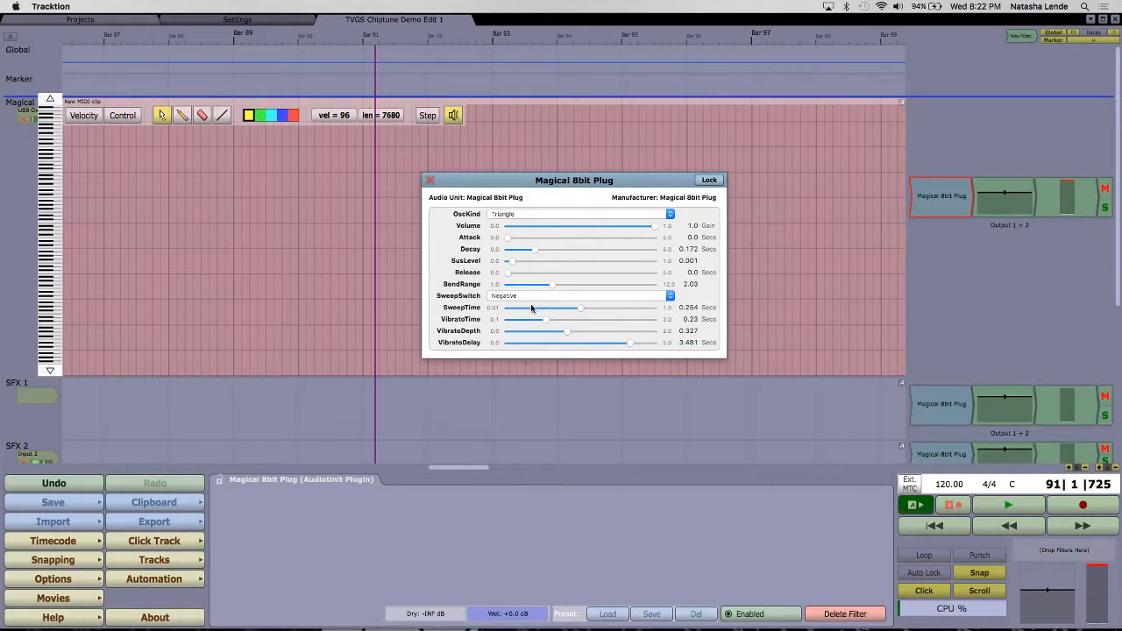
pyautogui.moveTo(511, 264); pyautogui.dragTo(645, 281)
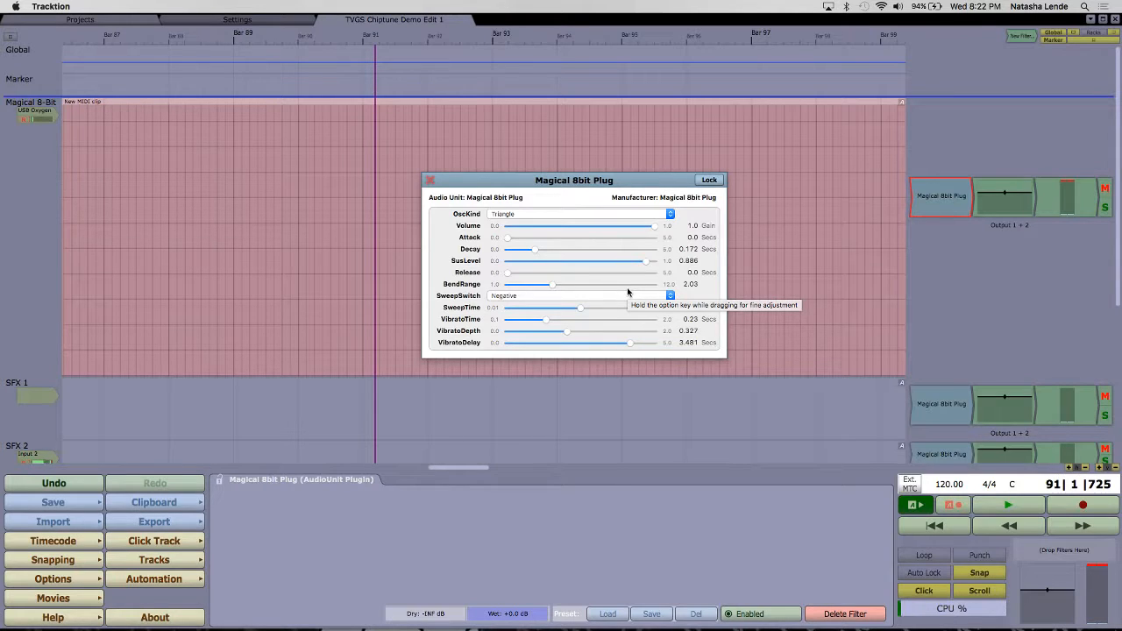
# Step: Raise and lower the system output volume while auditioning the triangle sound with its negative sweep
pyautogui.press('XF86AudioRaiseVolume')
pyautogui.press('XF86AudioLowerVolume')
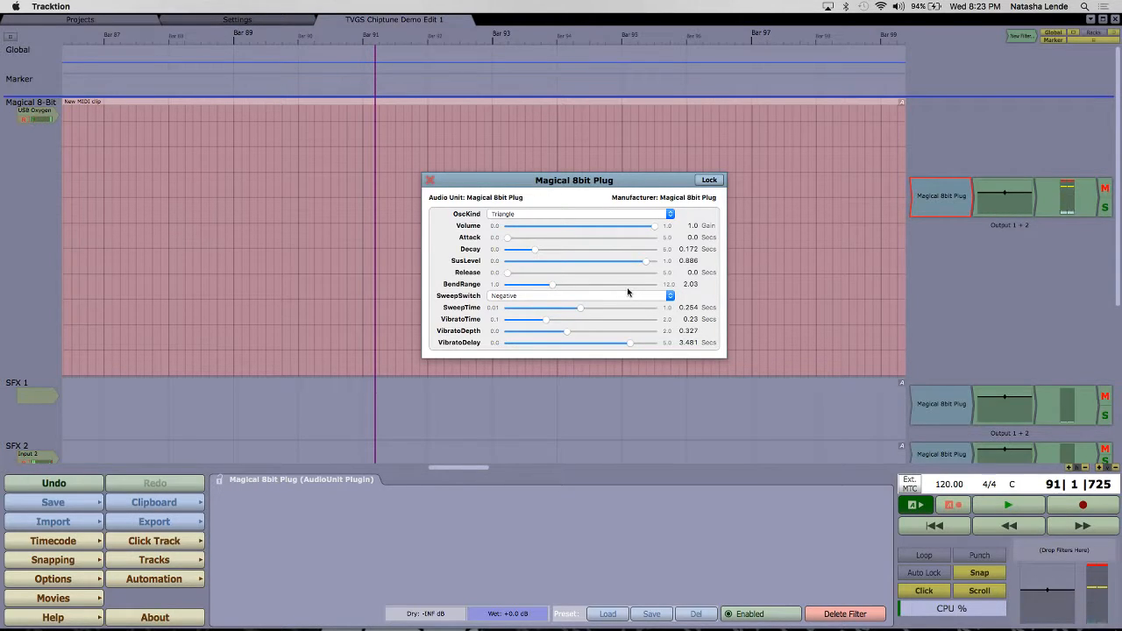
pyautogui.press('XF86AudioRaiseVolume')
pyautogui.press('XF86AudioRaiseVolume')
pyautogui.press('XF86AudioLowerVolume')
# Step: Set SusLevel to 1.0 and turn the system output volume back up
pyautogui.press('XF86AudioLowerVolume')
pyautogui.press('XF86AudioLowerVolume')
pyautogui.press('XF86AudioLowerVolume')
pyautogui.press('XF86AudioLowerVolume')
pyautogui.press('XF86AudioLowerVolume')
pyautogui.press('XF86AudioLowerVolume')
pyautogui.click(646, 263)
pyautogui.moveTo(646, 263); pyautogui.dragTo(657, 264)
pyautogui.press('XF86AudioRaiseVolume')
pyautogui.press('XF86AudioRaiseVolume')
pyautogui.press('XF86AudioRaiseVolume')
pyautogui.press('XF86AudioRaiseVolume')
pyautogui.press('XF86AudioLowerVolume')
# Step: Change OscKind to Noise and shape its envelope with Attack 0.055, Decay 0.392 and SusLevel 0.534
pyautogui.click(589, 215)
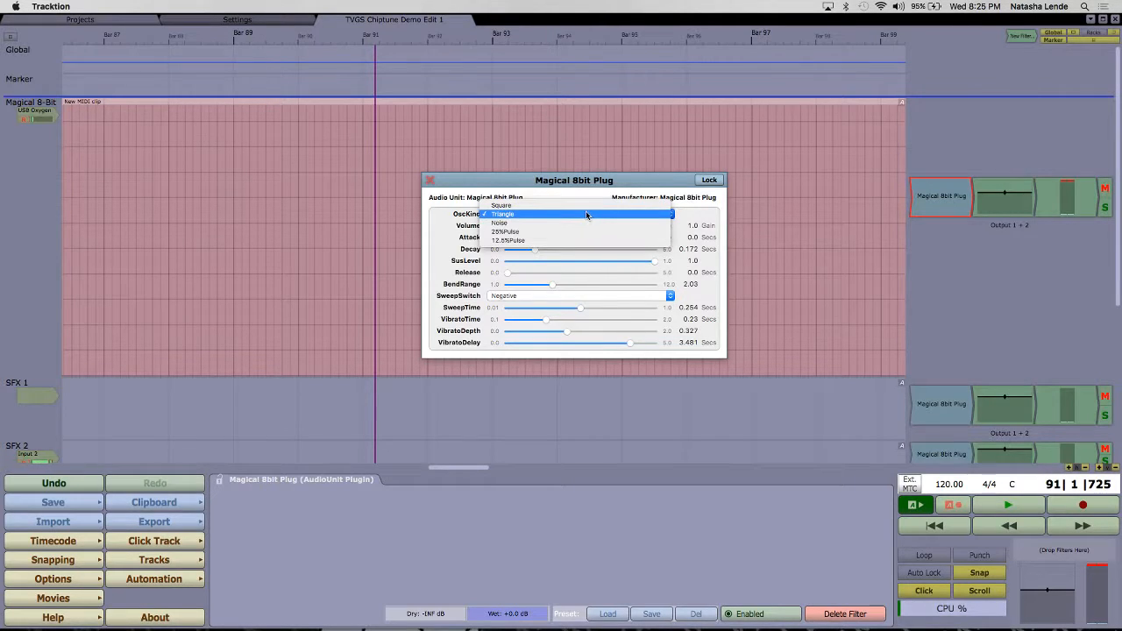
pyautogui.click(583, 223)
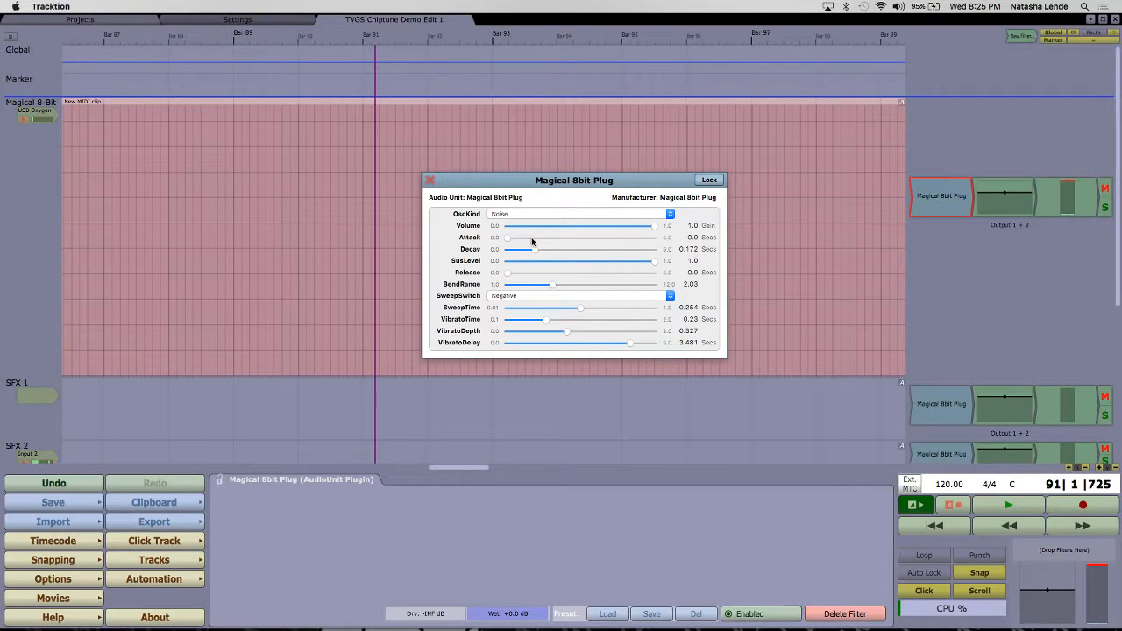
pyautogui.moveTo(507, 239); pyautogui.dragTo(548, 253)
pyautogui.moveTo(652, 268); pyautogui.dragTo(615, 265)
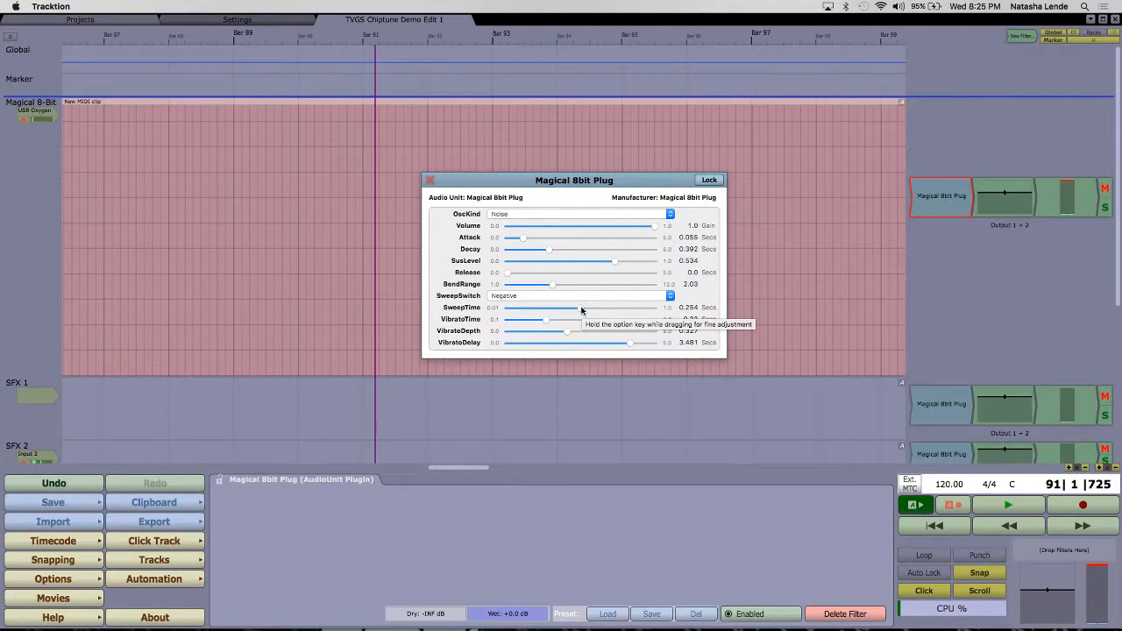
# Step: Shorten SweepTime to 0.06 seconds and raise the system output volume to maximum
pyautogui.moveTo(581, 309); pyautogui.dragTo(541, 314)
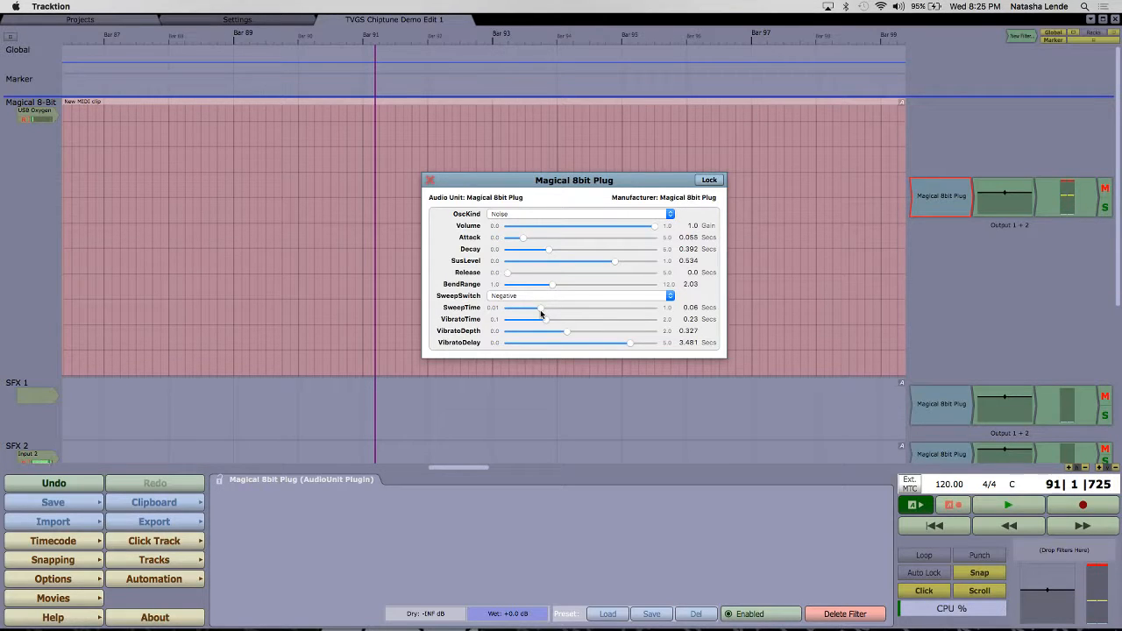
pyautogui.press('XF86AudioRaiseVolume')
pyautogui.press('XF86AudioRaiseVolume')
pyautogui.press('XF86AudioRaiseVolume')
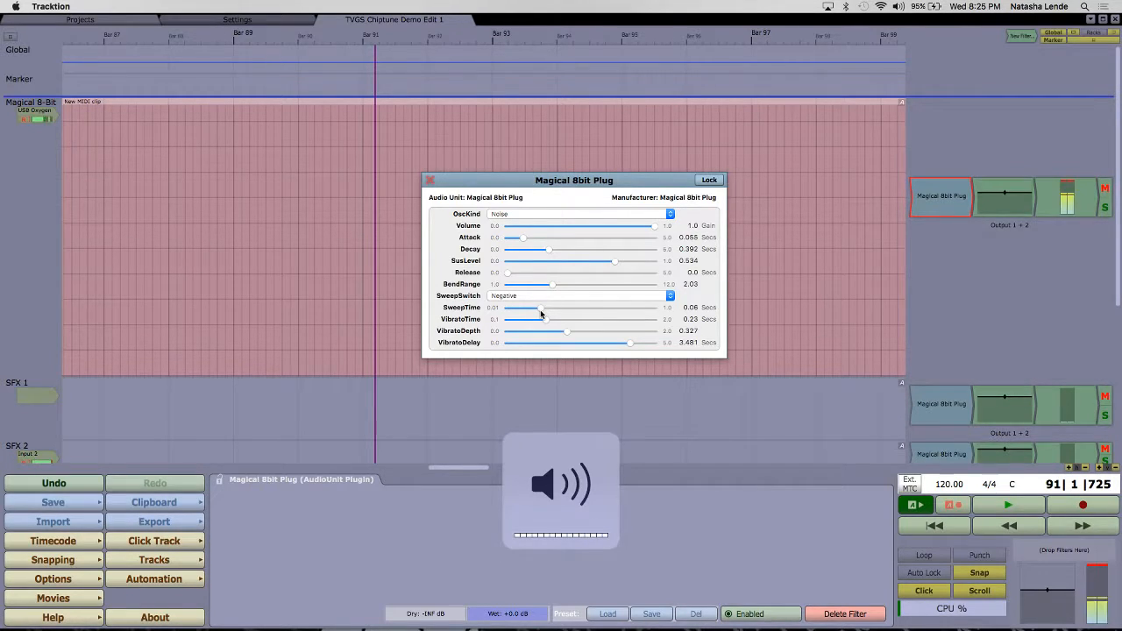
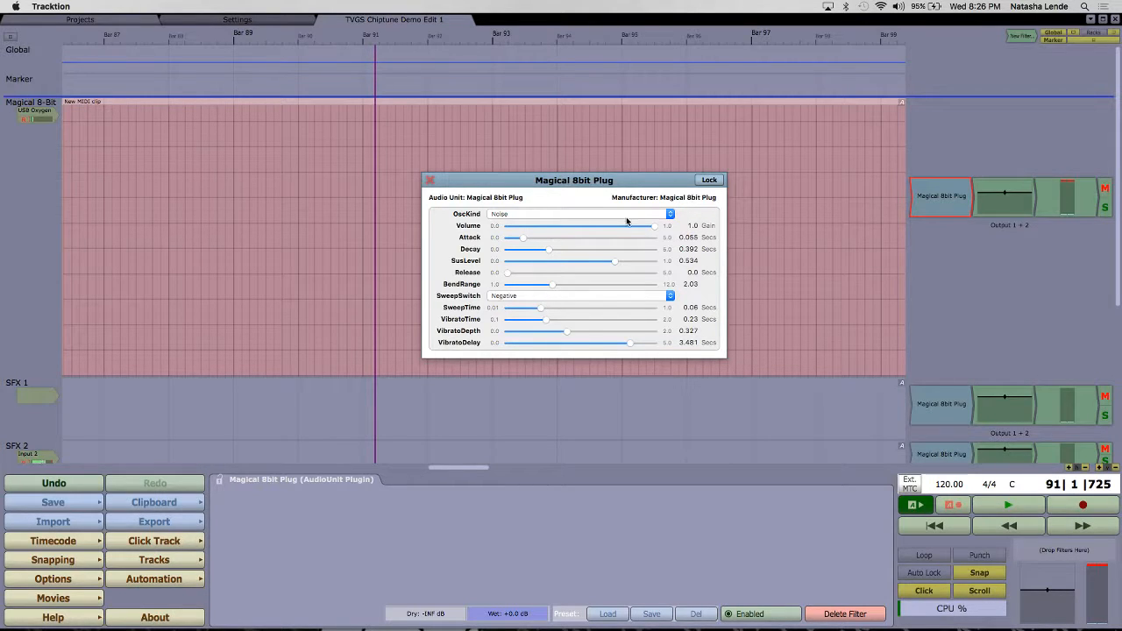
# Step: Change OscKind to 12.5%Pulse and reshape its envelope with Attack 2.386, Decay 0.0 and SusLevel 1.0
pyautogui.click(670, 215)
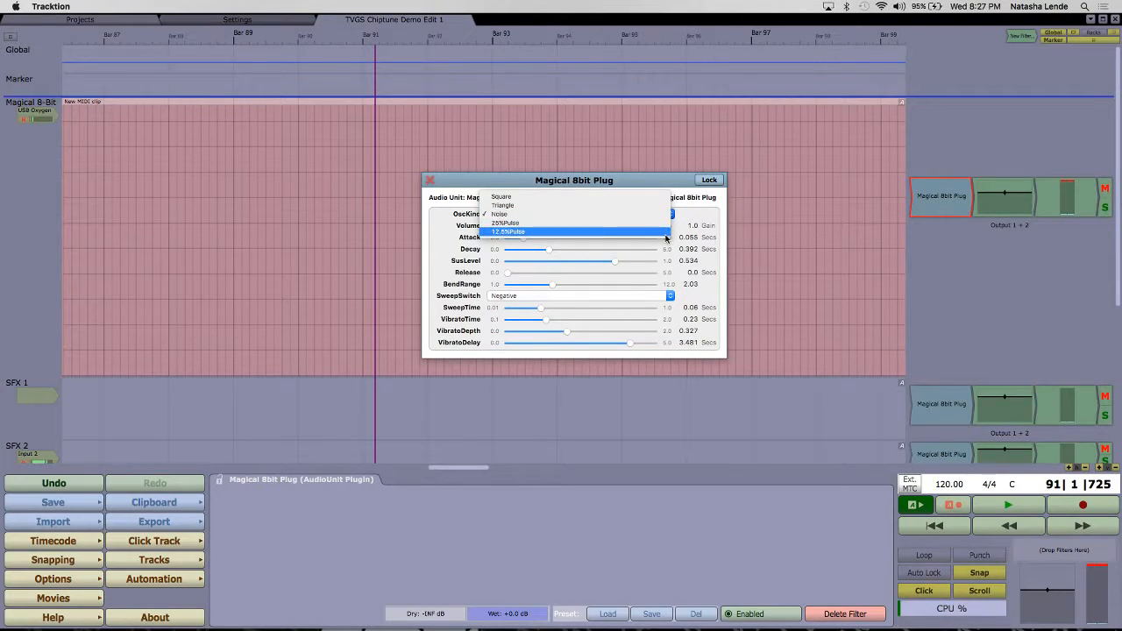
pyautogui.click(665, 236)
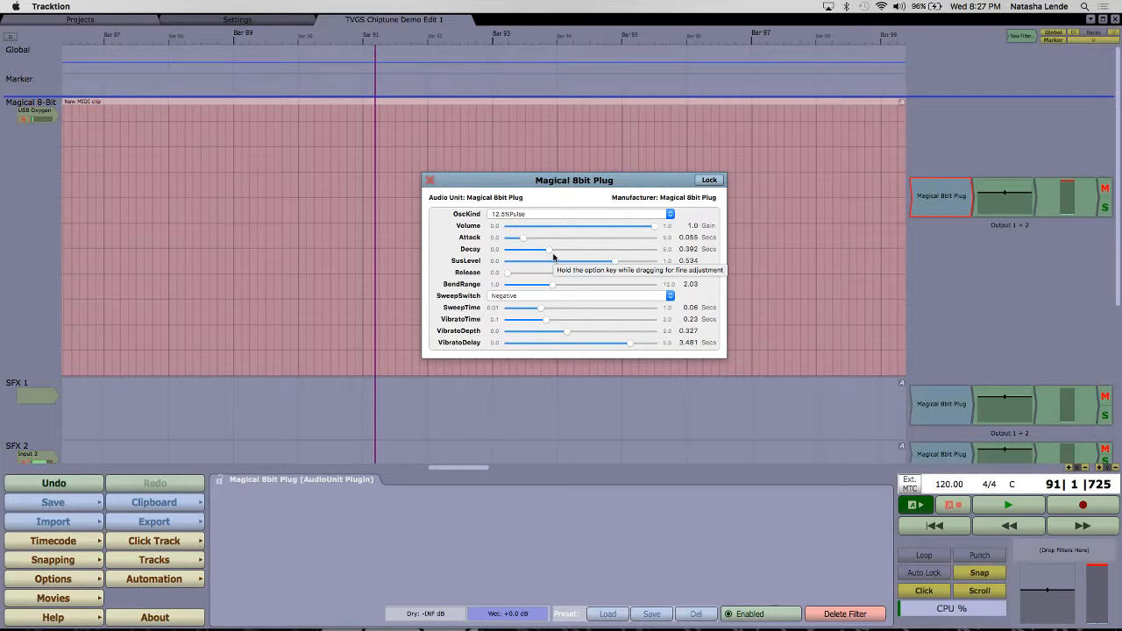
pyautogui.moveTo(535, 256); pyautogui.dragTo(490, 255)
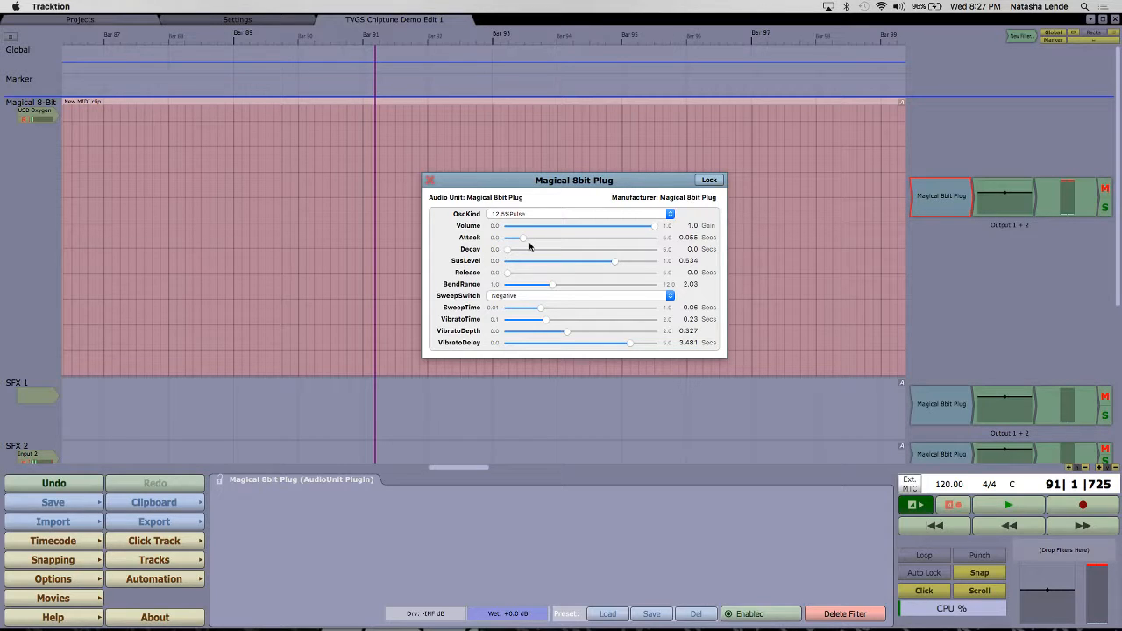
pyautogui.moveTo(521, 237); pyautogui.dragTo(608, 233)
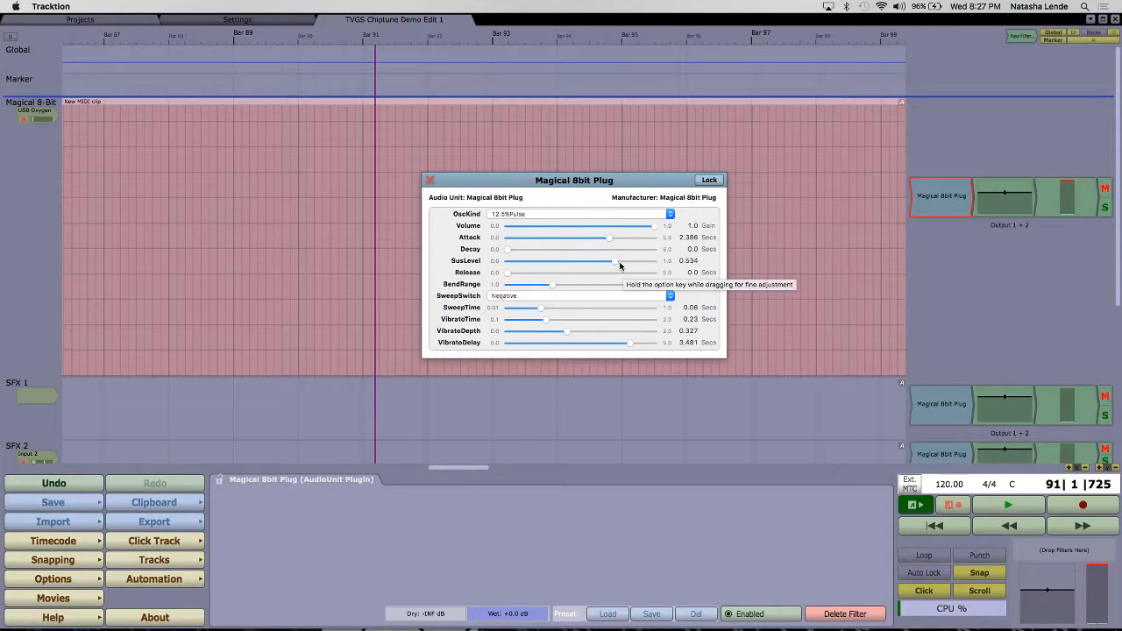
pyautogui.moveTo(621, 265); pyautogui.dragTo(667, 262)
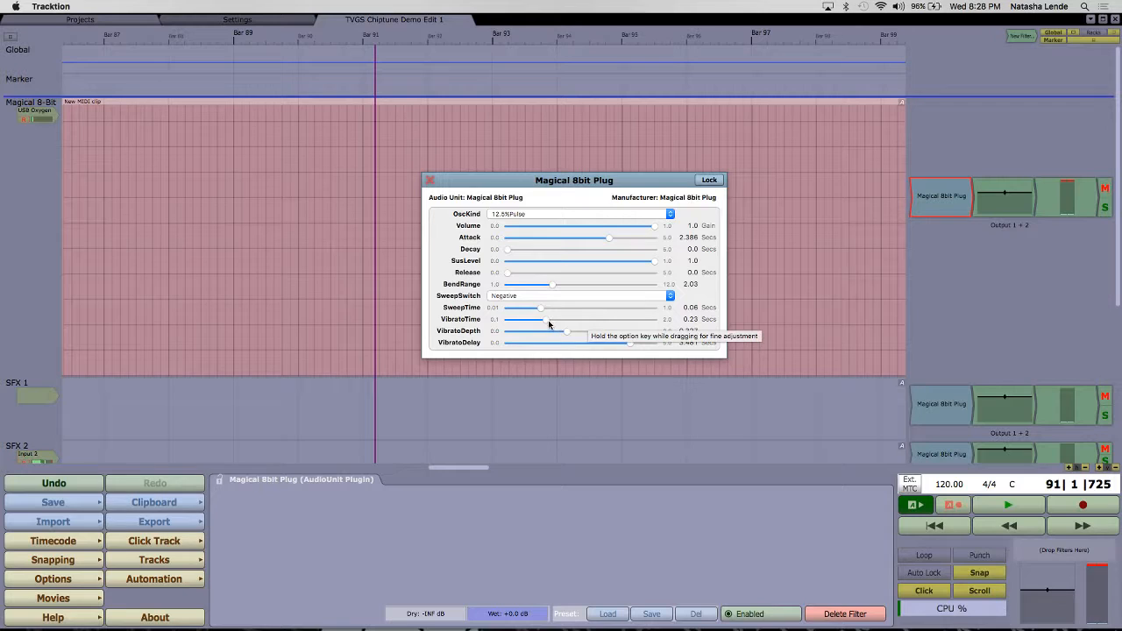
# Step: Lengthen SweepTime to 0.69 seconds and set Release to 0.039 seconds
pyautogui.moveTo(542, 312); pyautogui.dragTo(629, 321)
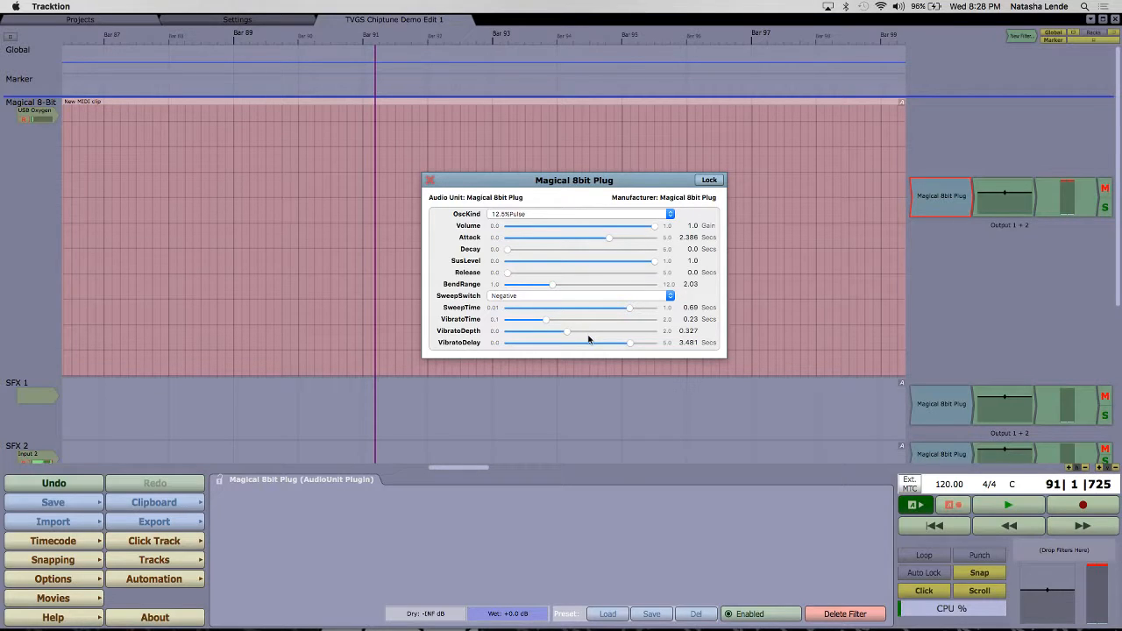
pyautogui.moveTo(567, 180); pyautogui.dragTo(633, 120)
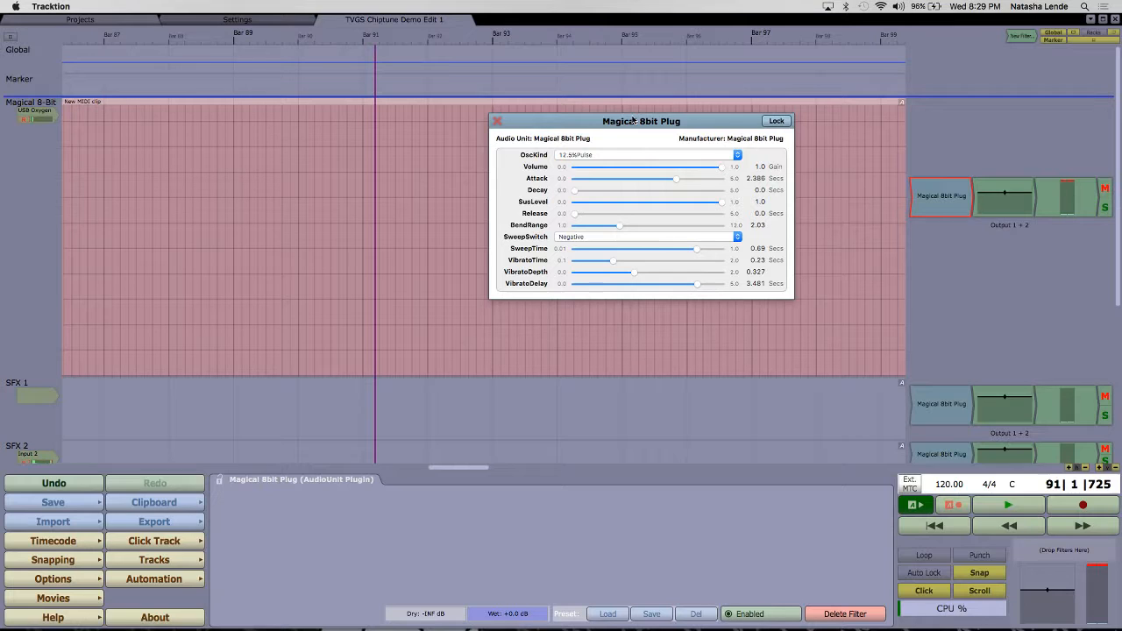
pyautogui.moveTo(673, 125); pyautogui.dragTo(645, 155)
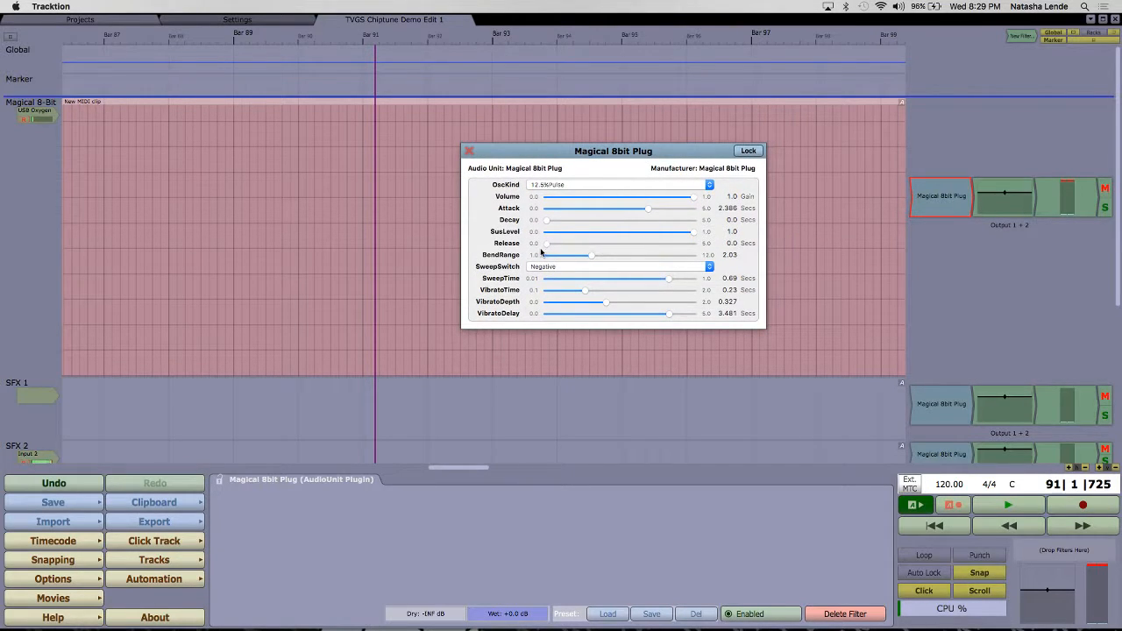
pyautogui.moveTo(547, 245); pyautogui.dragTo(637, 245)
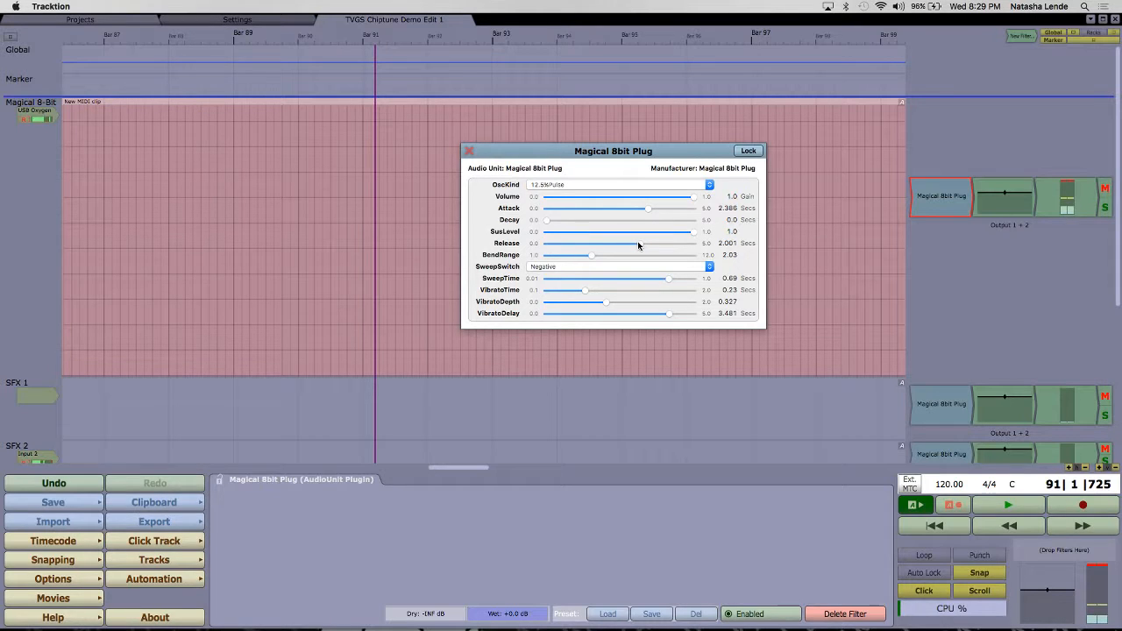
pyautogui.moveTo(637, 245); pyautogui.dragTo(560, 254)
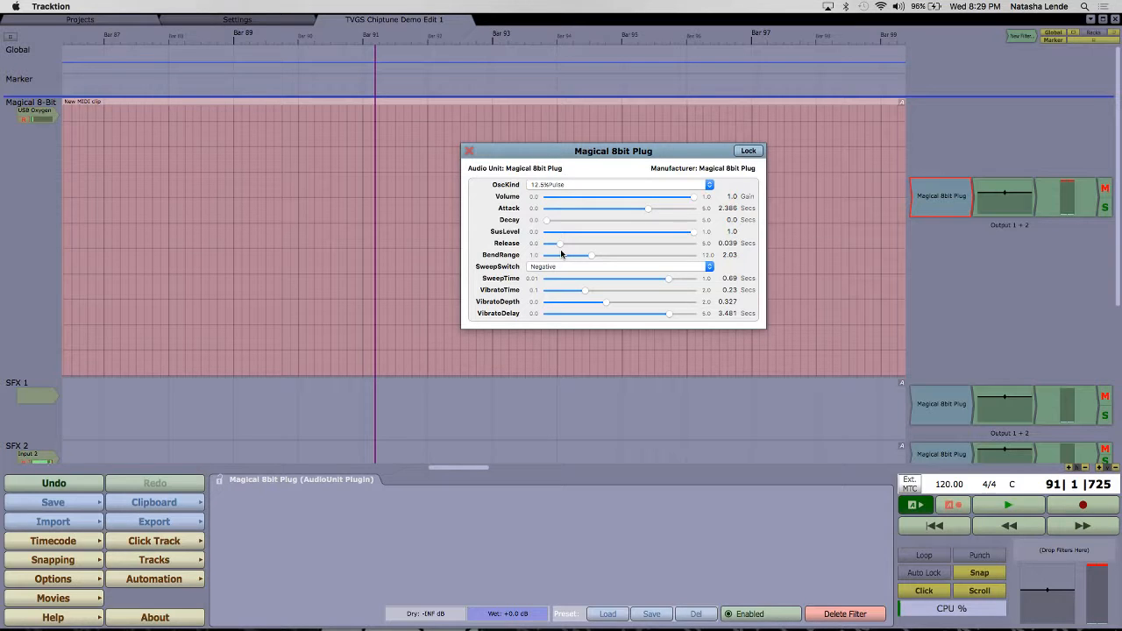
# Step: Switch to Google Chrome with the YouTube soundtrack pages and lower the system output volume to a little over half
pyautogui.hotkey('ctrl', 'Tab')
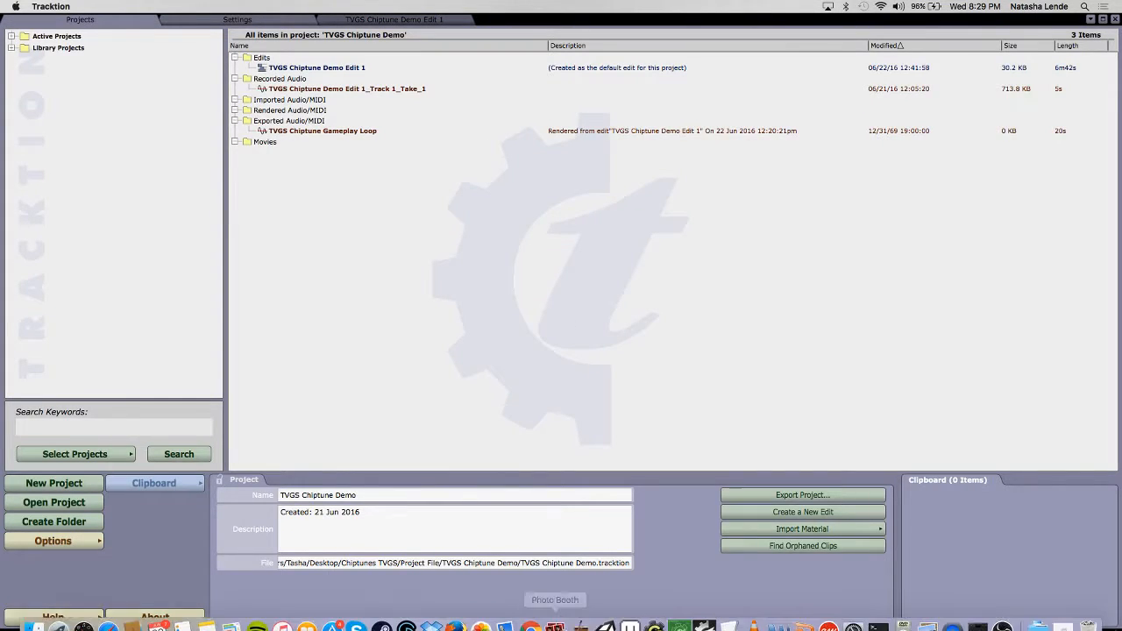
pyautogui.click(533, 617)
pyautogui.press('XF86AudioRaiseVolume')
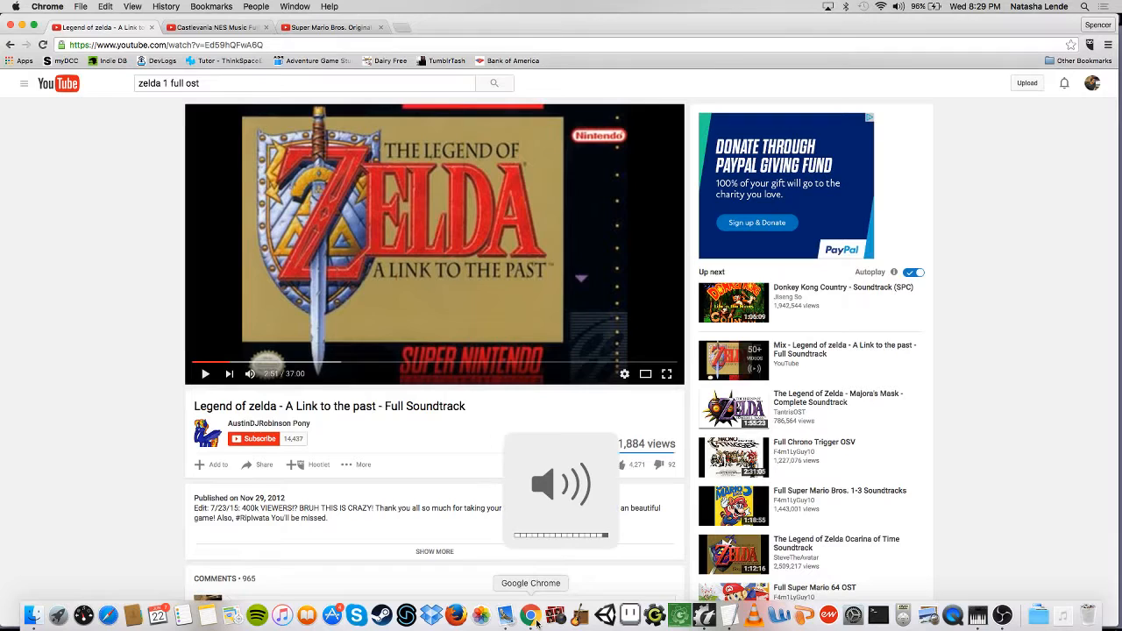
pyautogui.press('XF86AudioLowerVolume')
pyautogui.press('XF86AudioLowerVolume')
pyautogui.press('XF86AudioLowerVolume')
pyautogui.press('XF86AudioLowerVolume')
pyautogui.press('XF86AudioLowerVolume')
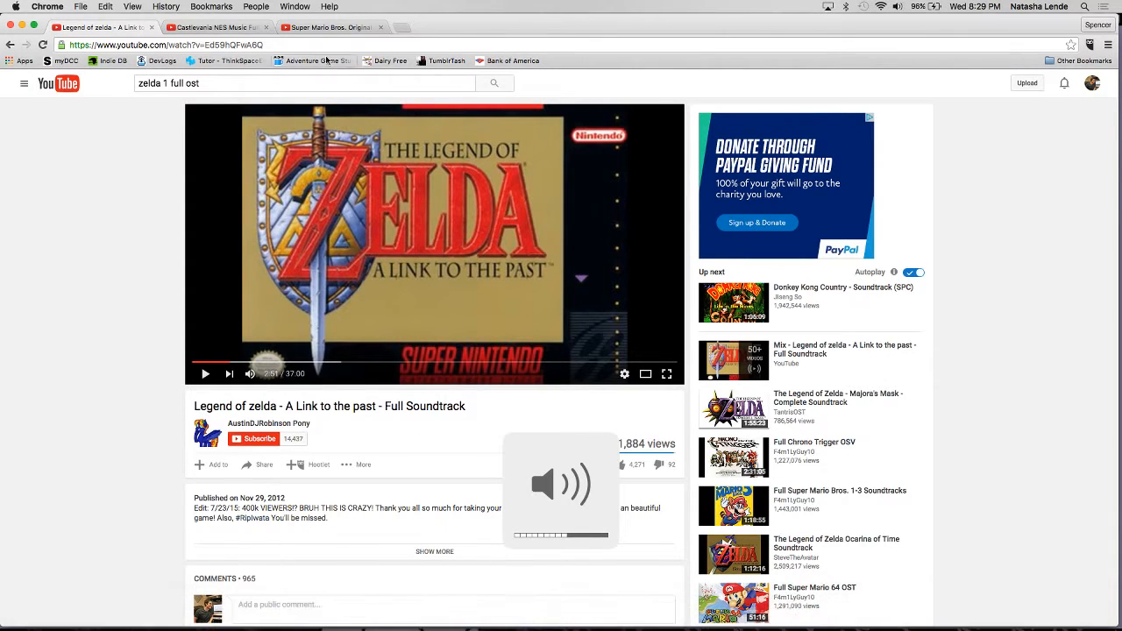
# Step: Play the Castlevania NES Music Full OST Soundtrack video from the start and raise the system output volume
pyautogui.click(247, 29)
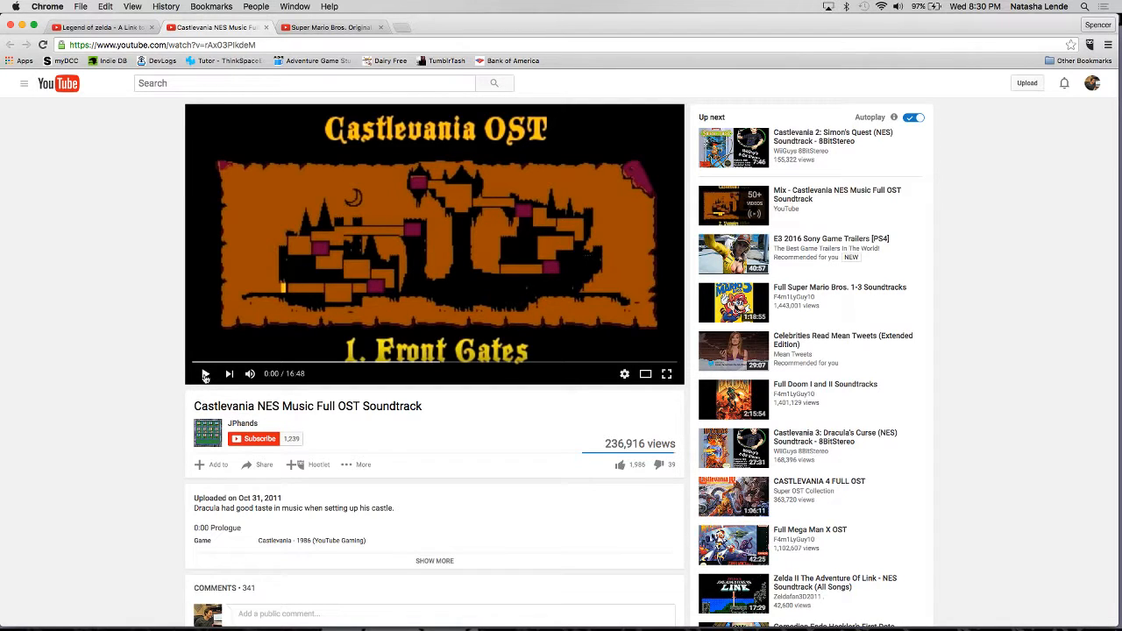
pyautogui.click(204, 376)
pyautogui.press('XF86AudioRaiseVolume')
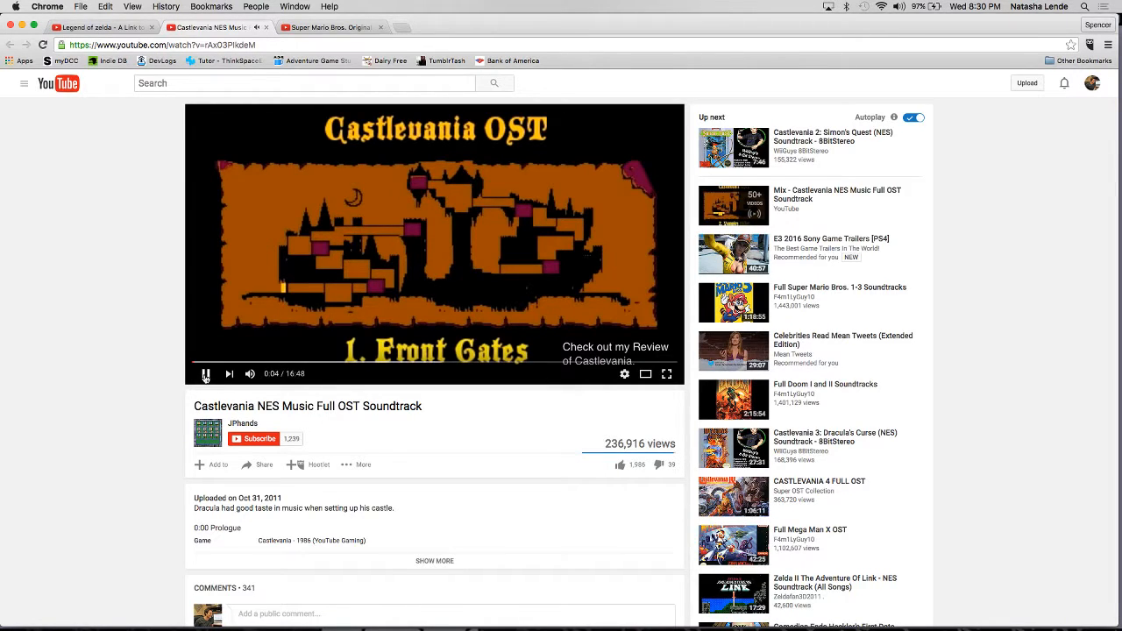
pyautogui.press('XF86AudioRaiseVolume')
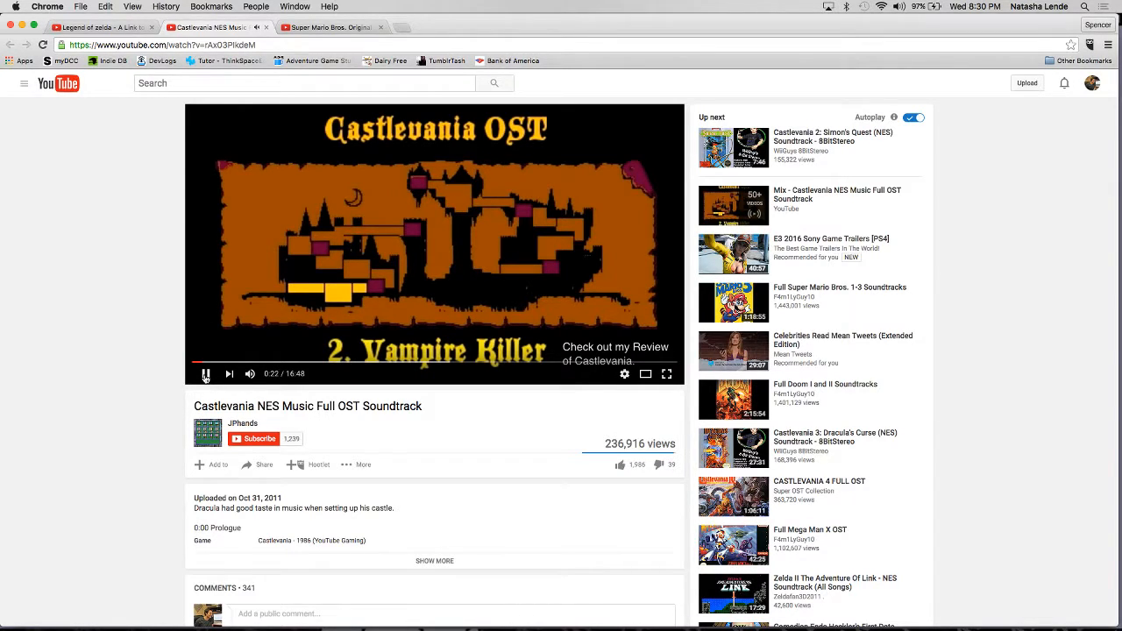
# Step: Adjust the system output volume up and down while listening to the Castlevania track Vampire Killer
pyautogui.press('XF86AudioLowerVolume')
pyautogui.press('XF86AudioLowerVolume')
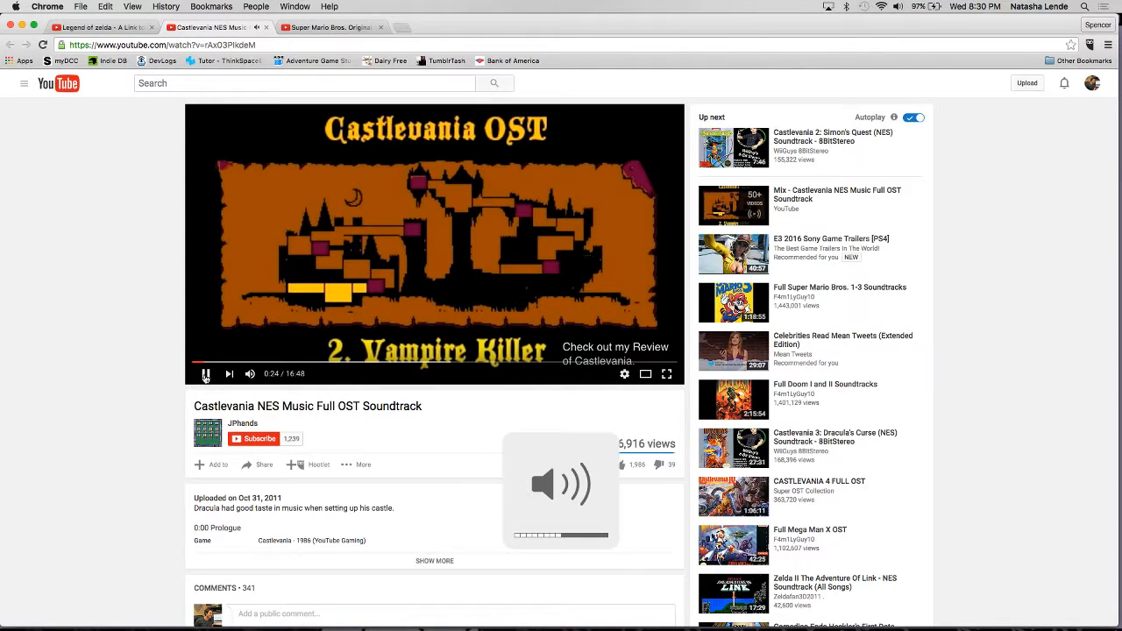
pyautogui.press('XF86AudioRaiseVolume')
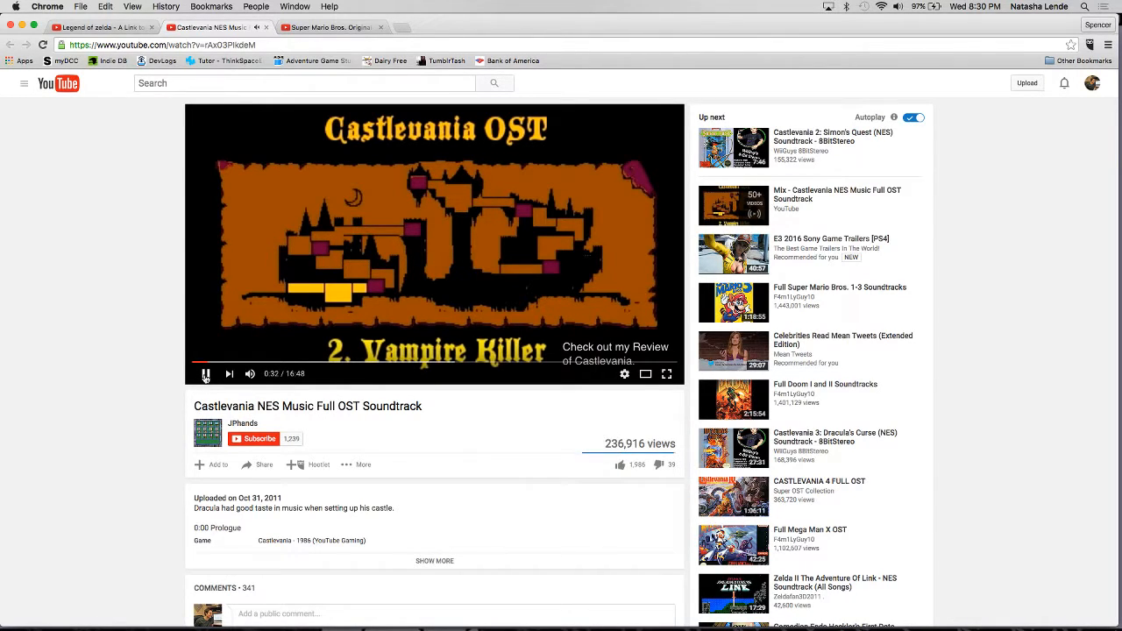
pyautogui.press('XF86AudioRaiseVolume')
pyautogui.press('XF86AudioLowerVolume')
pyautogui.press('XF86AudioLowerVolume')
pyautogui.press('XF86AudioLowerVolume')
pyautogui.press('XF86AudioLowerVolume')
pyautogui.press('XF86AudioLowerVolume')
pyautogui.press('XF86AudioLowerVolume')
pyautogui.press('XF86AudioLowerVolume')
# Step: Play the Super Mario Bros. Original Theme video and raise the system output volume
pyautogui.click(339, 31)
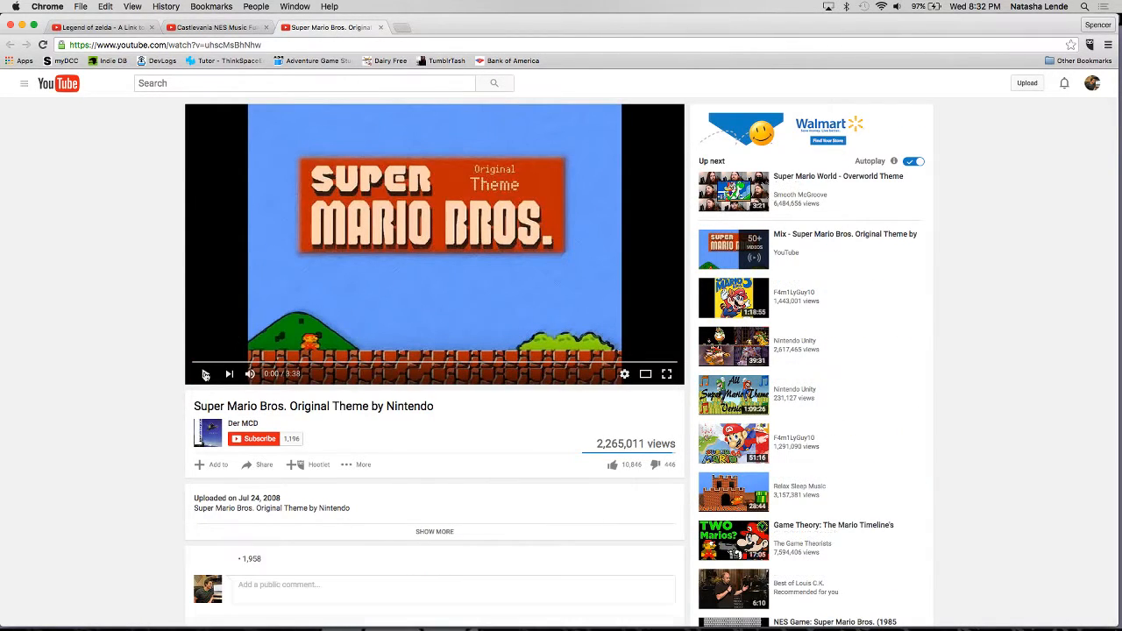
pyautogui.click(205, 374)
pyautogui.press('XF86AudioRaiseVolume')
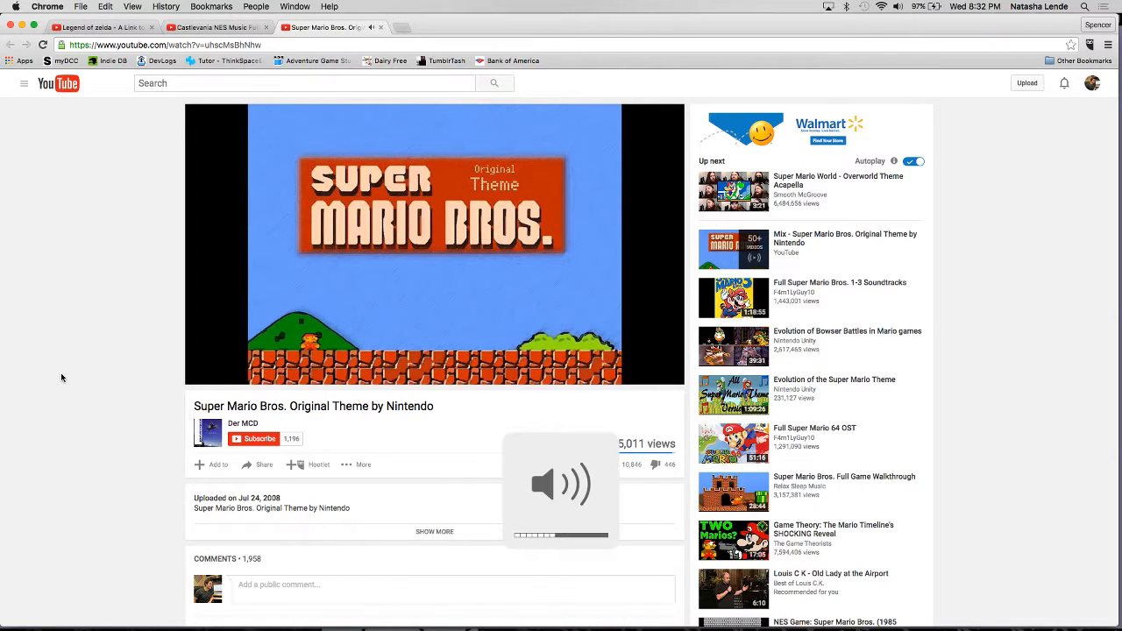
pyautogui.press('XF86AudioRaiseVolume')
pyautogui.press('XF86AudioRaiseVolume')
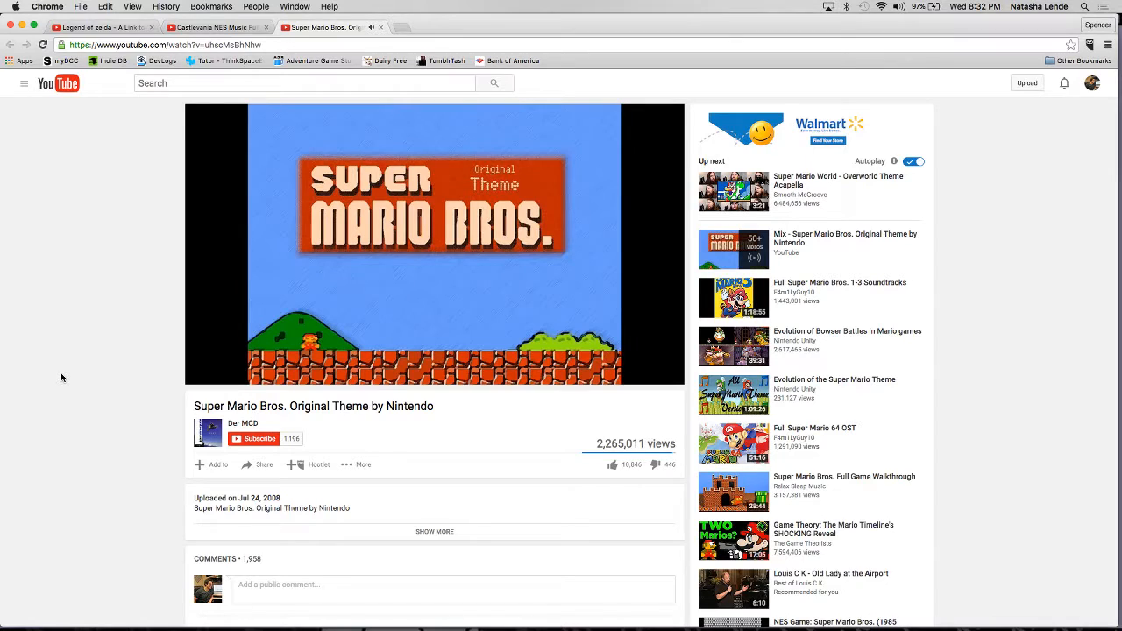
# Step: Lower and raise the system output volume during the Super Mario Bros. theme, ending with the video paused
pyautogui.press('XF86AudioLowerVolume')
pyautogui.press('XF86AudioLowerVolume')
pyautogui.press('XF86AudioLowerVolume')
pyautogui.press('XF86AudioLowerVolume')
pyautogui.press('XF86AudioRaiseVolume')
pyautogui.press('XF86AudioRaiseVolume')
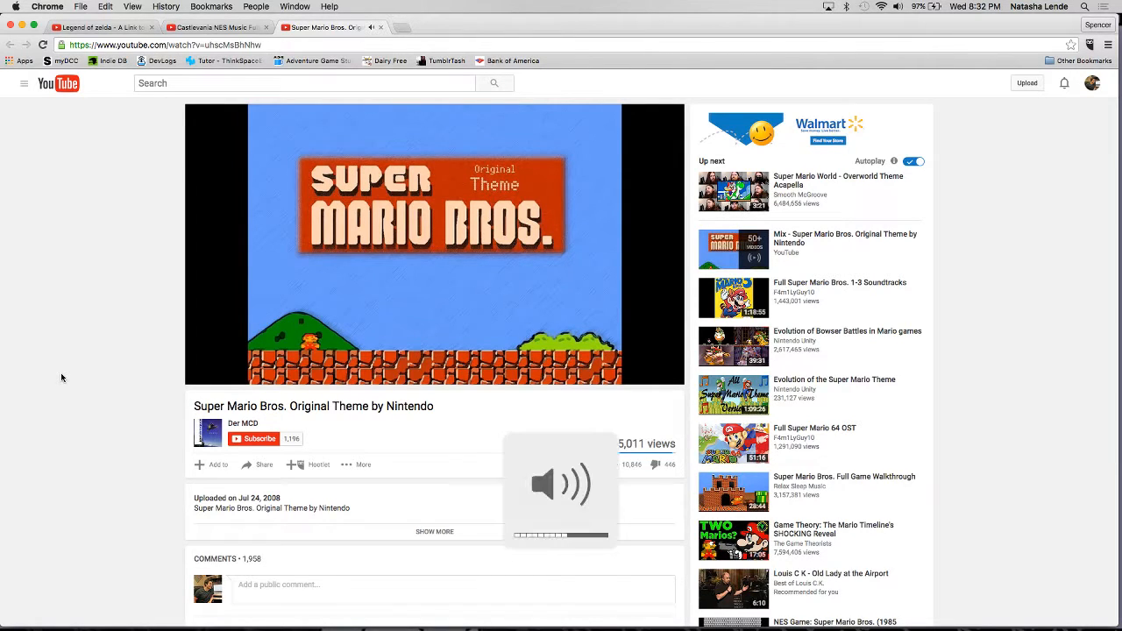
pyautogui.moveTo(194, 375)
pyautogui.click(206, 375)
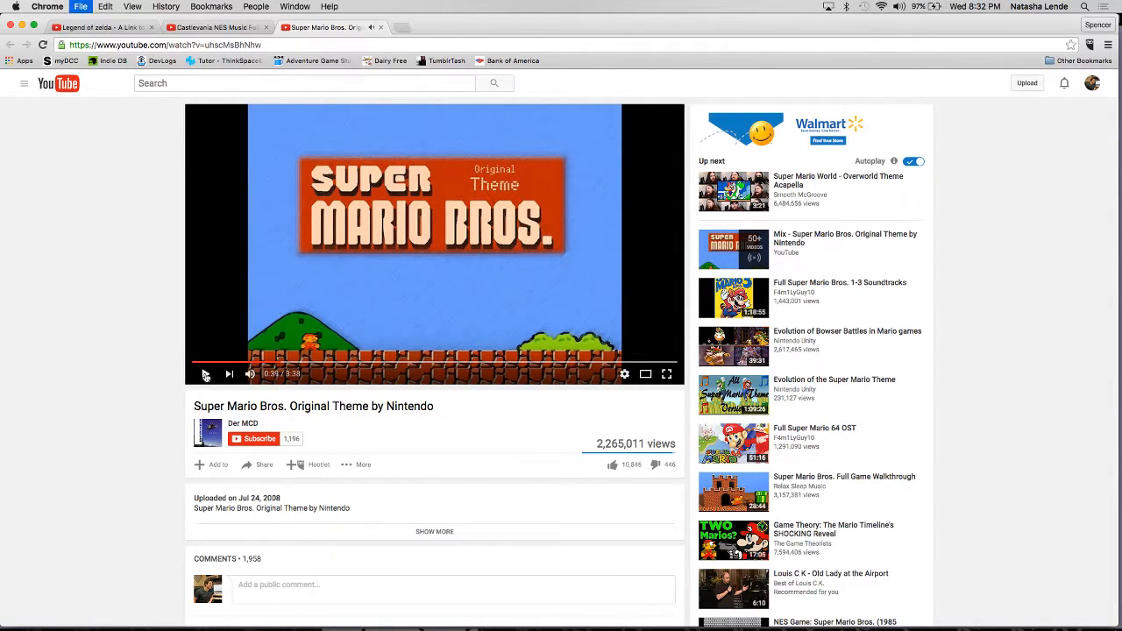
# Step: Switch back to Tracktion and show the TVGS Chiptune Demo Edit 1 edit
pyautogui.hotkey('ctrl', 'shift', 'Tab')
pyautogui.hotkey('ctrl', 'shift', 'Tab')
pyautogui.press('super+Tab')
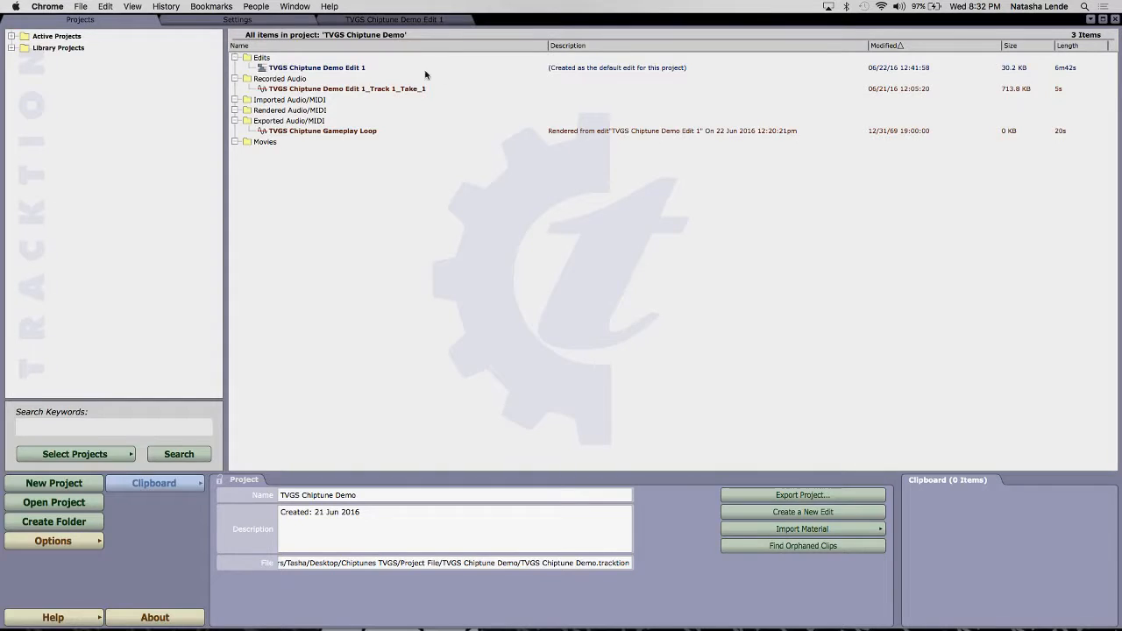
pyautogui.click(361, 20)
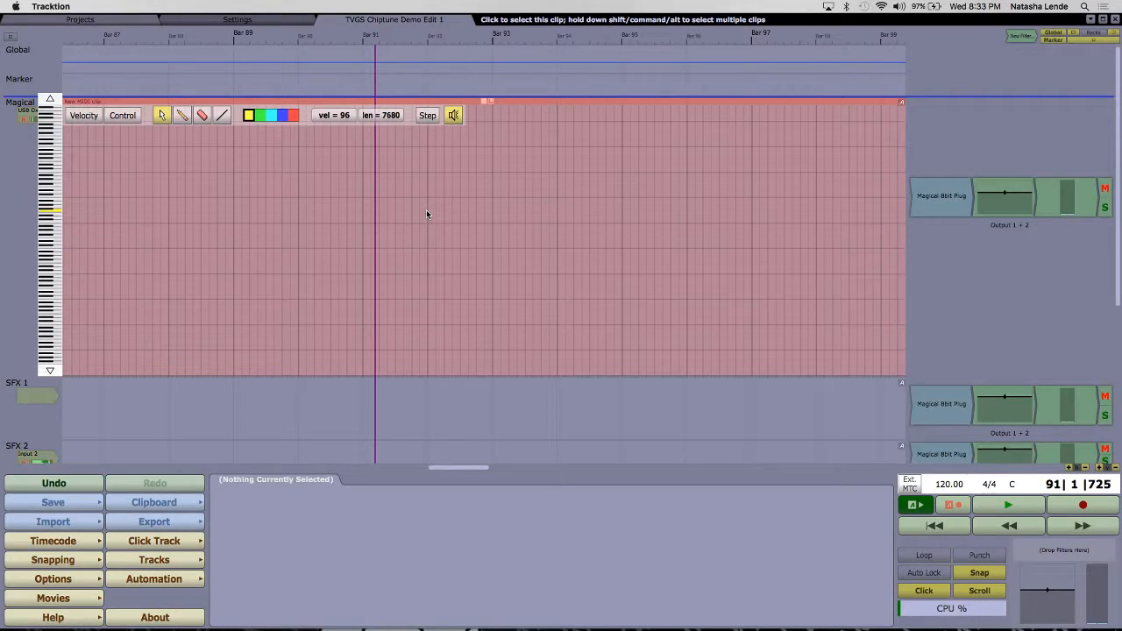
# Step: Move the timeline back to around bar 73 and open the Magical 8bit Plug settings of the Magical 8-Bit track
pyautogui.hscroll(-1, 517, 197)
pyautogui.hscroll(-15, 509, 190)
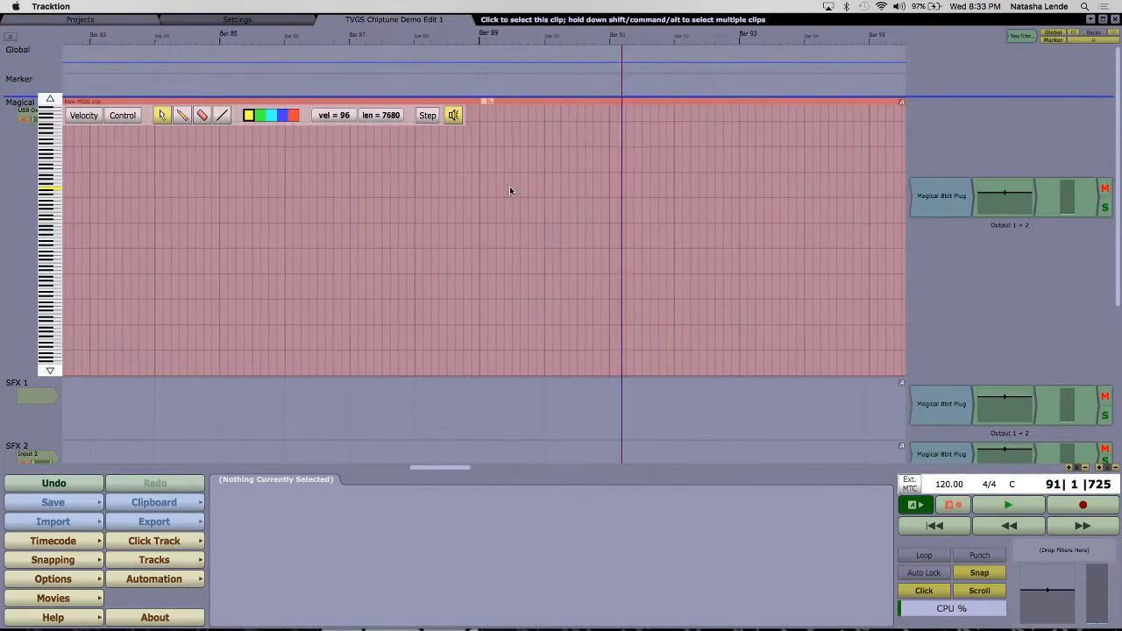
pyautogui.hscroll(-20, 509, 189)
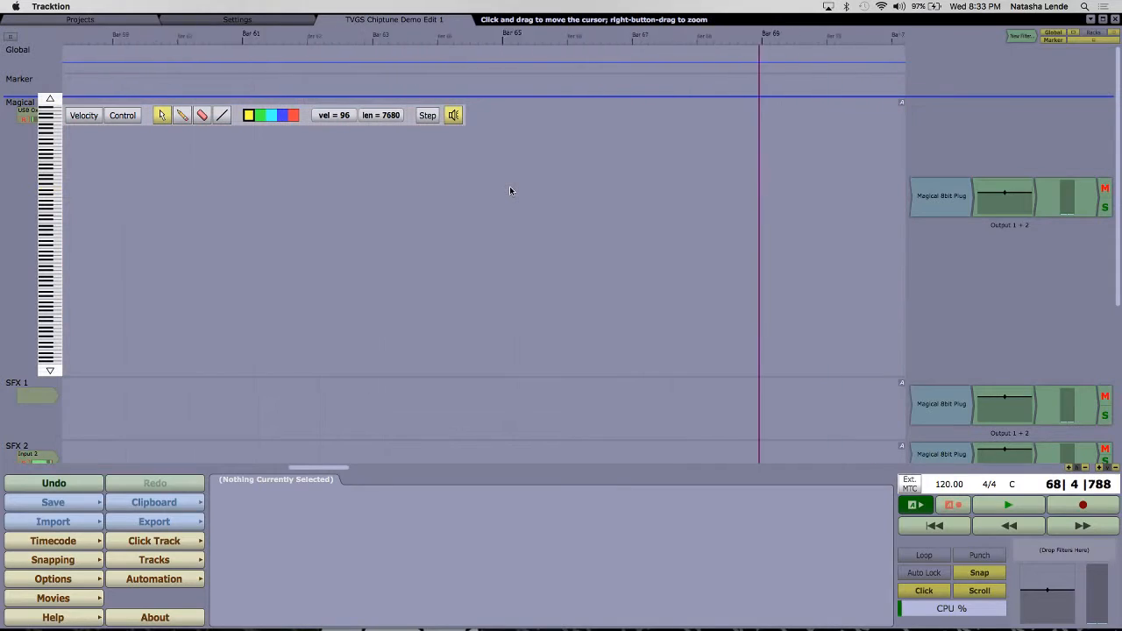
pyautogui.hscroll(10, 510, 190)
pyautogui.hscroll(4, 509, 189)
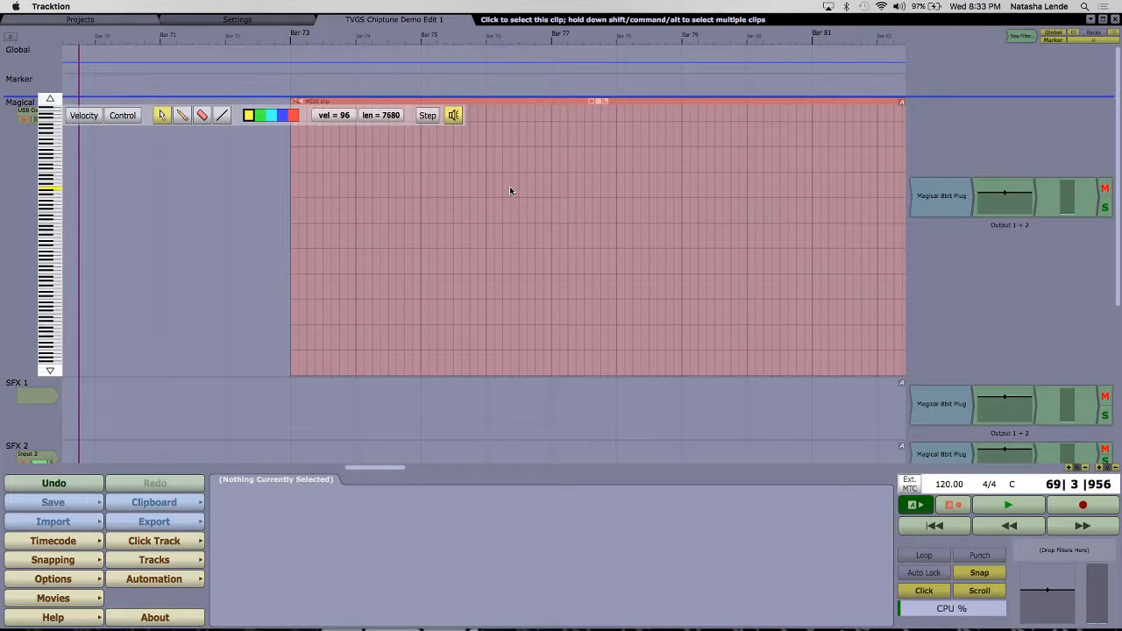
pyautogui.hscroll(2, 510, 190)
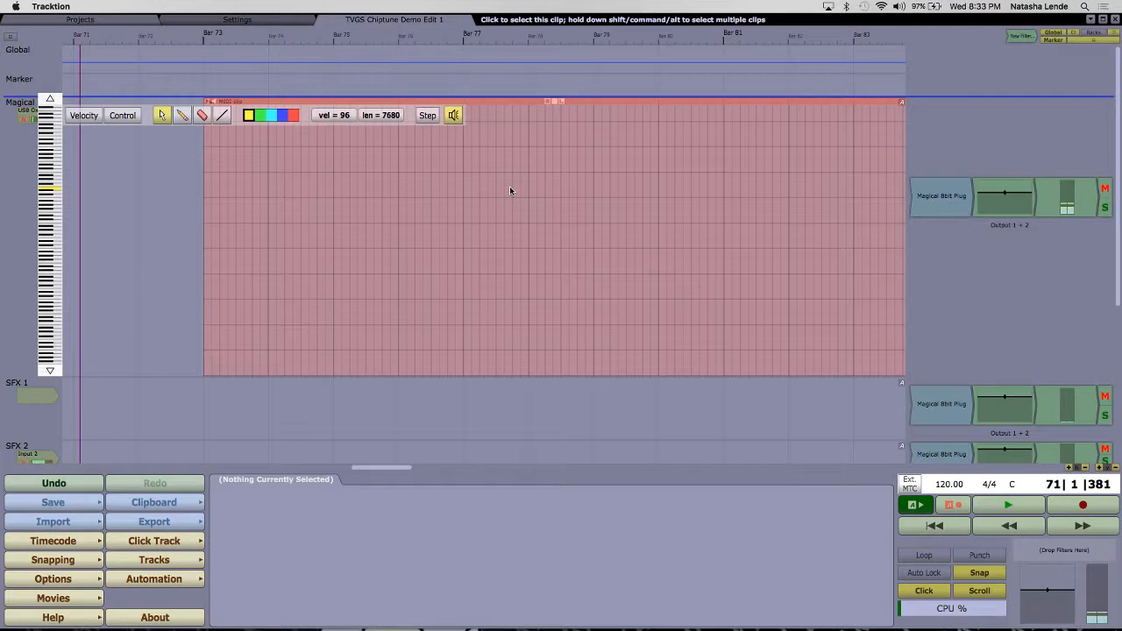
pyautogui.moveTo(169, 215); pyautogui.dragTo(173, 215)
pyautogui.doubleClick(943, 195)
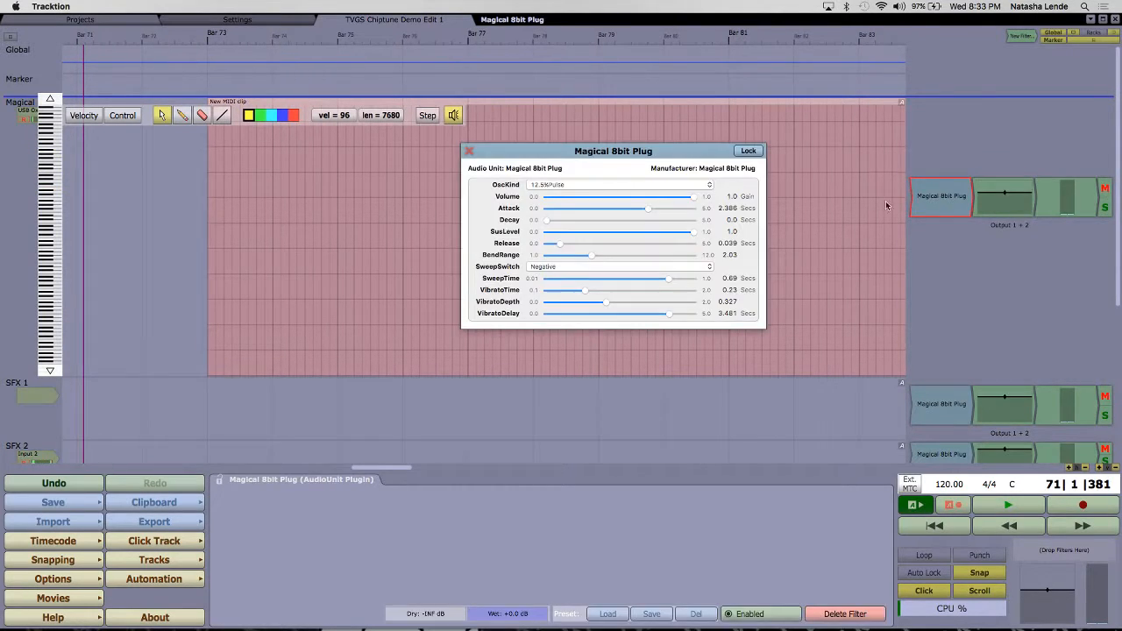
# Step: Keep OscKind on 12.5%Pulse, turn SweepSwitch to Off and raise the system output volume
pyautogui.click(649, 182)
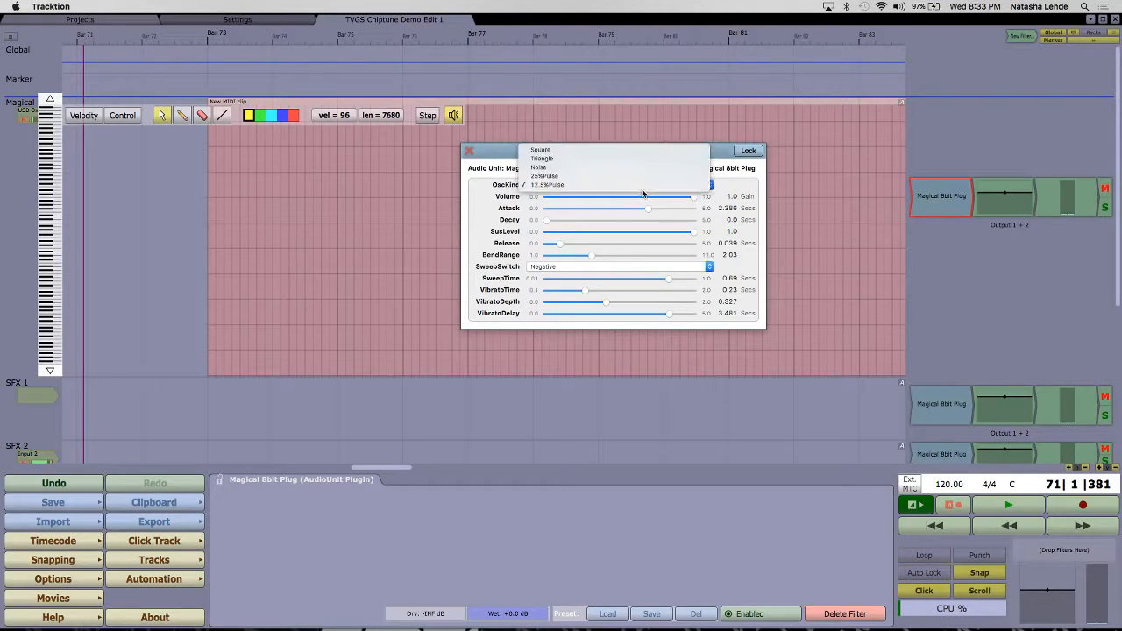
pyautogui.click(496, 188)
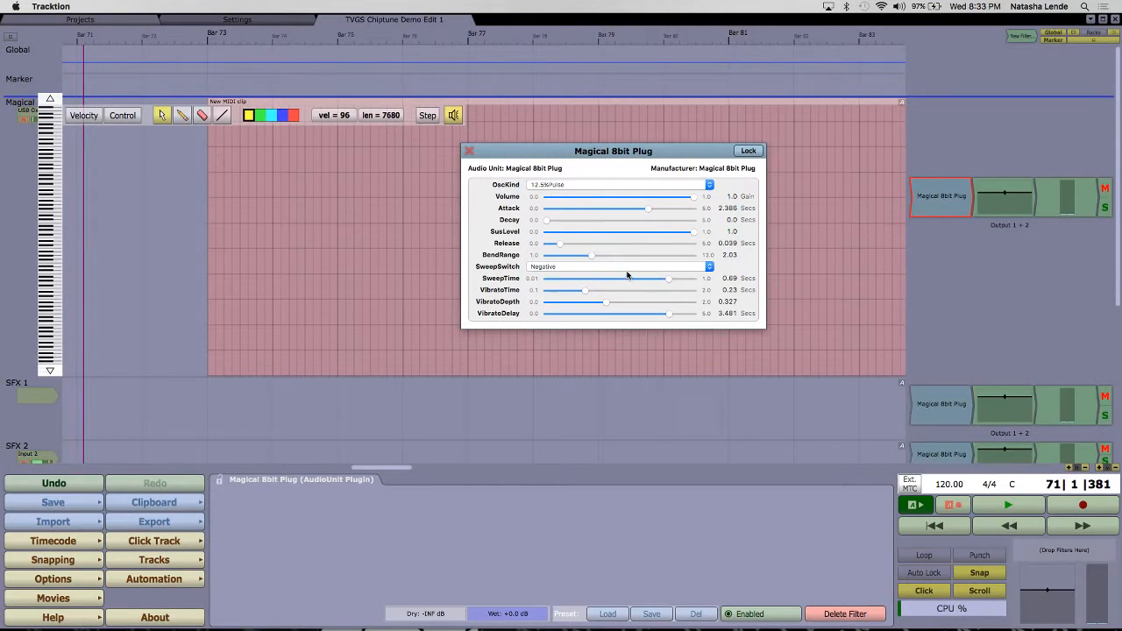
pyautogui.click(626, 275)
pyautogui.click(617, 260)
pyautogui.press('XF86AudioRaiseVolume')
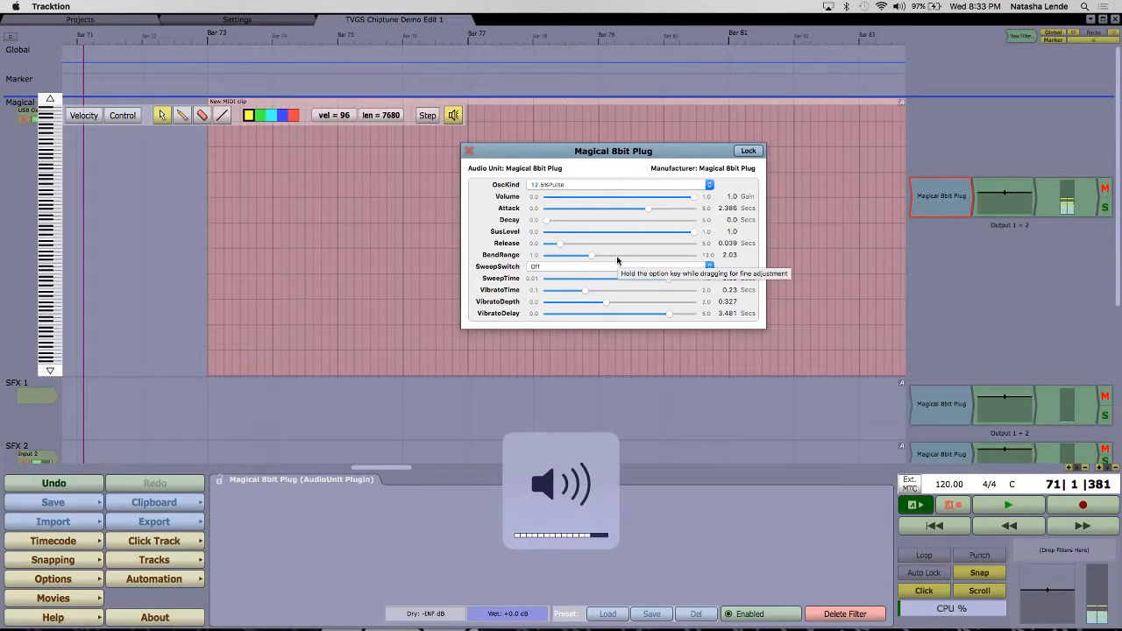
# Step: Set Attack to 0.0 seconds and reduce the plug-in's Volume to 0.335
pyautogui.click(648, 212)
pyautogui.moveTo(648, 212); pyautogui.dragTo(546, 217)
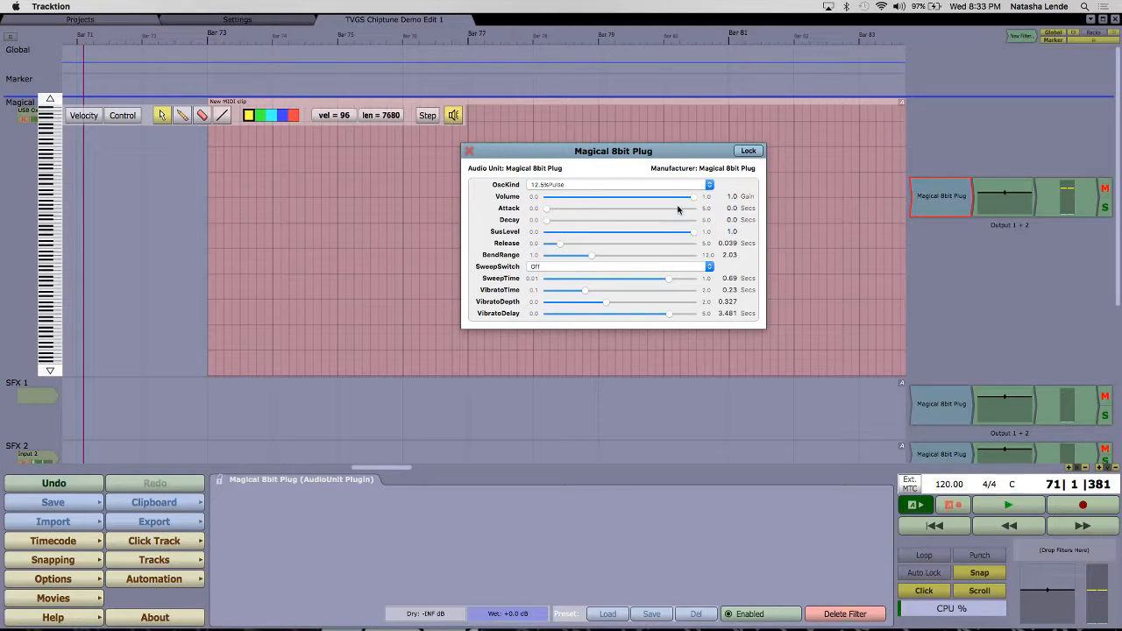
pyautogui.moveTo(694, 198); pyautogui.dragTo(631, 208)
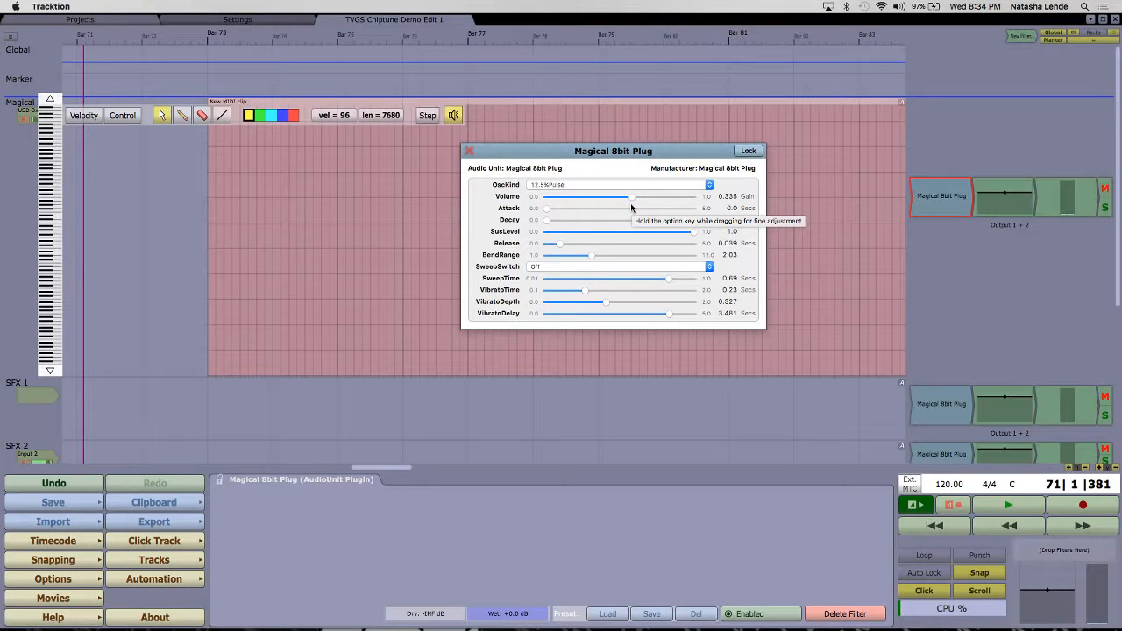
# Step: Place the playhead at beat 3 of bar 71 and listen briefly to the metronome at 120 BPM
pyautogui.click(181, 238)
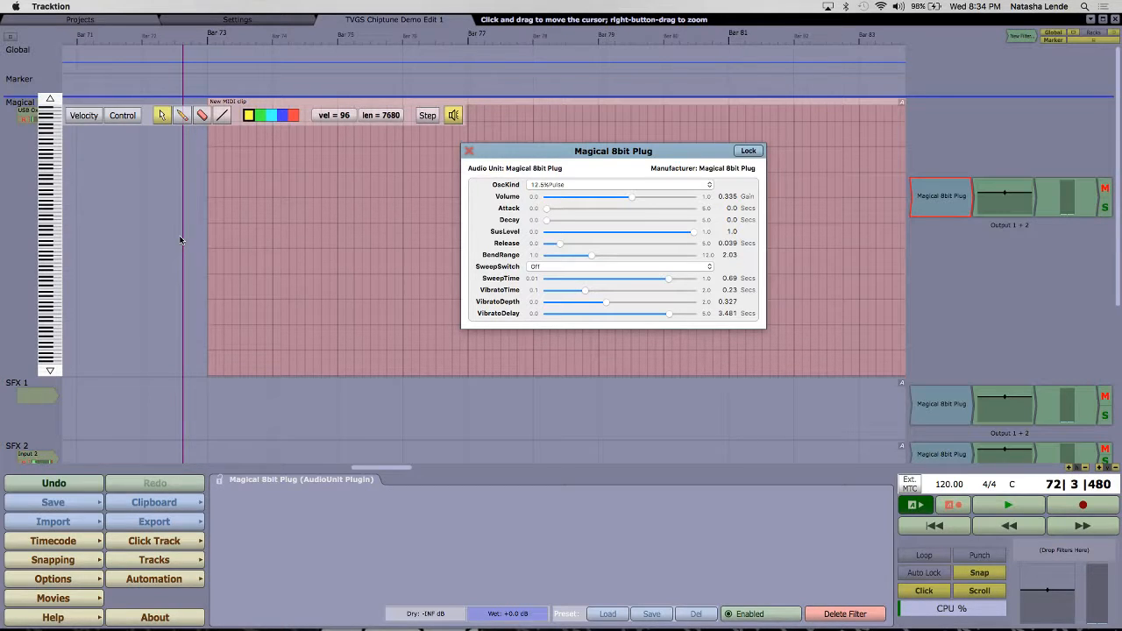
pyautogui.click(112, 244)
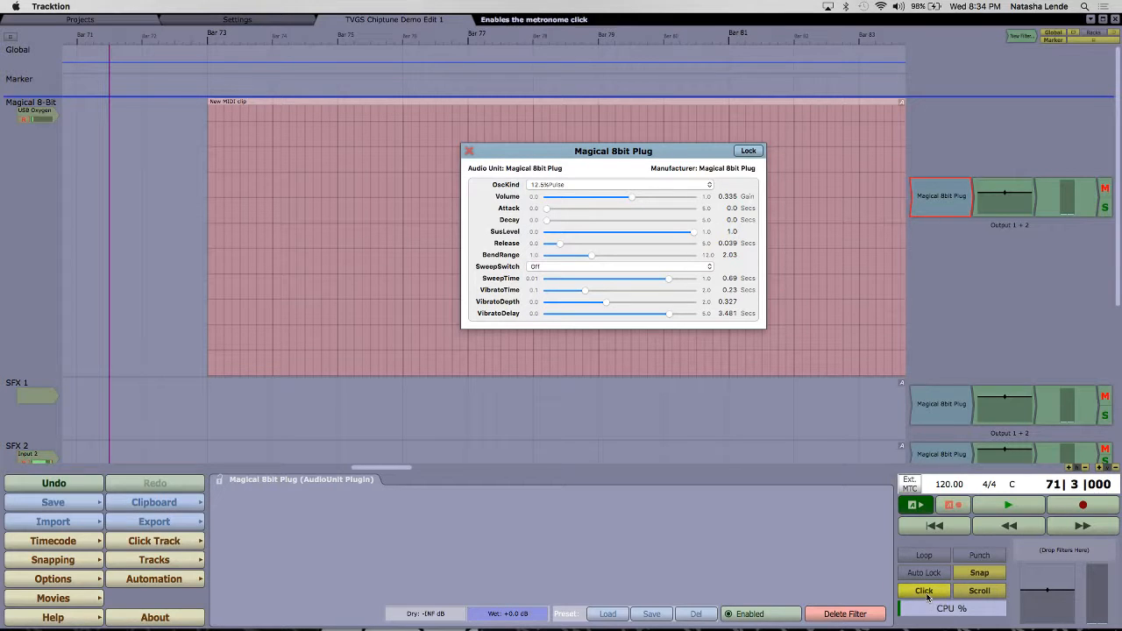
pyautogui.press('space')
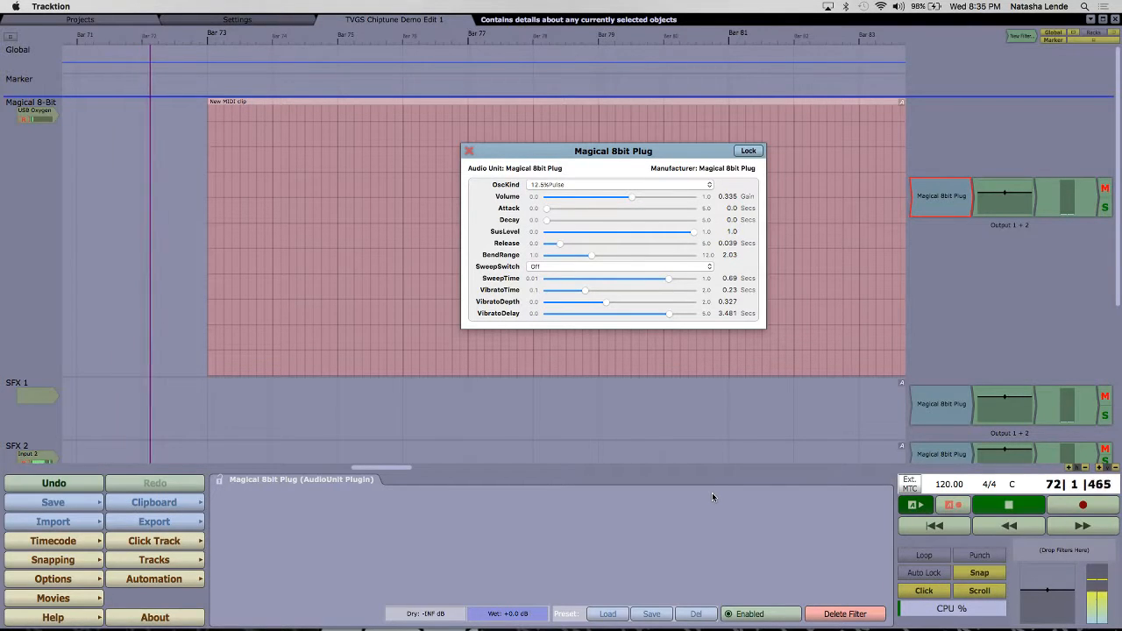
pyautogui.press('space')
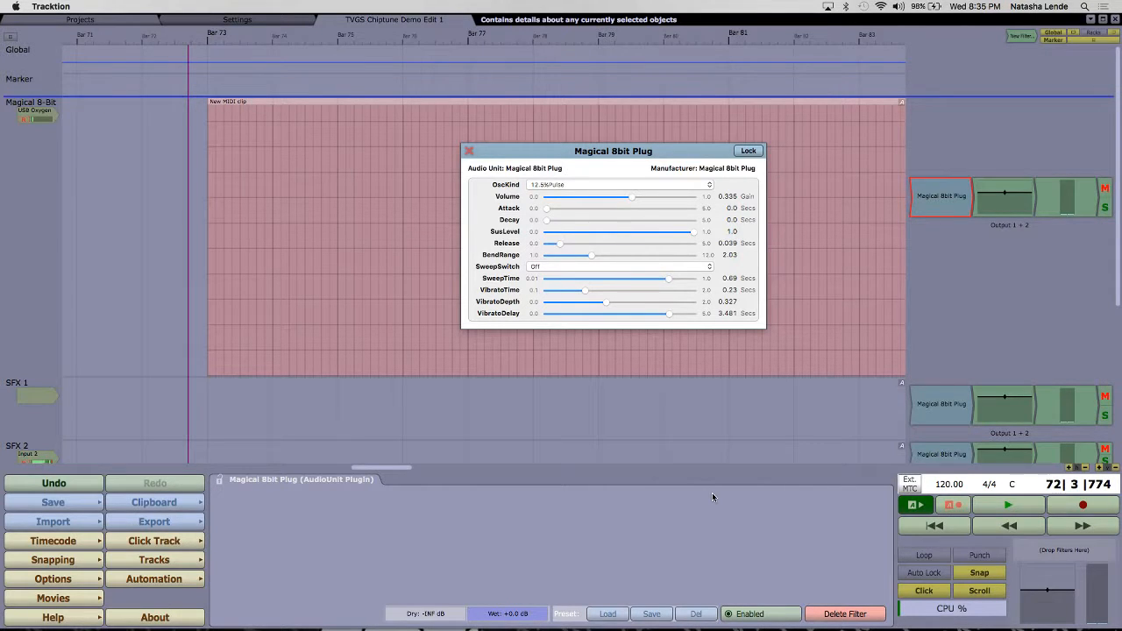
# Step: Raise the global tempo curve to 200.89 BPM and play a short stretch of the metronome
pyautogui.click(101, 55)
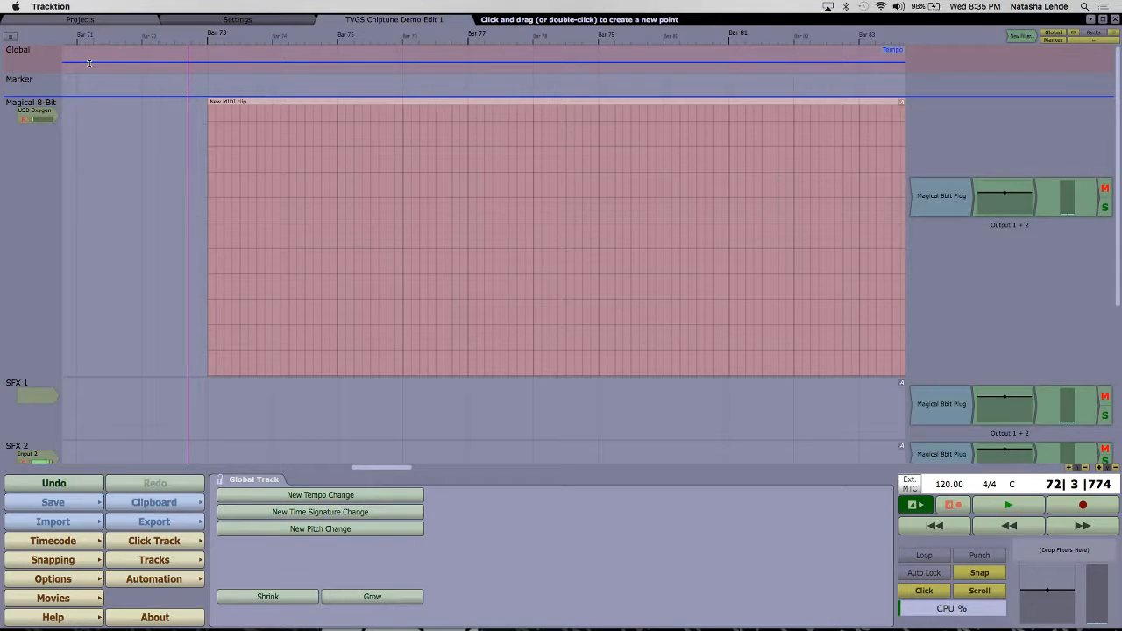
pyautogui.moveTo(88, 62); pyautogui.dragTo(91, 55)
pyautogui.press('space')
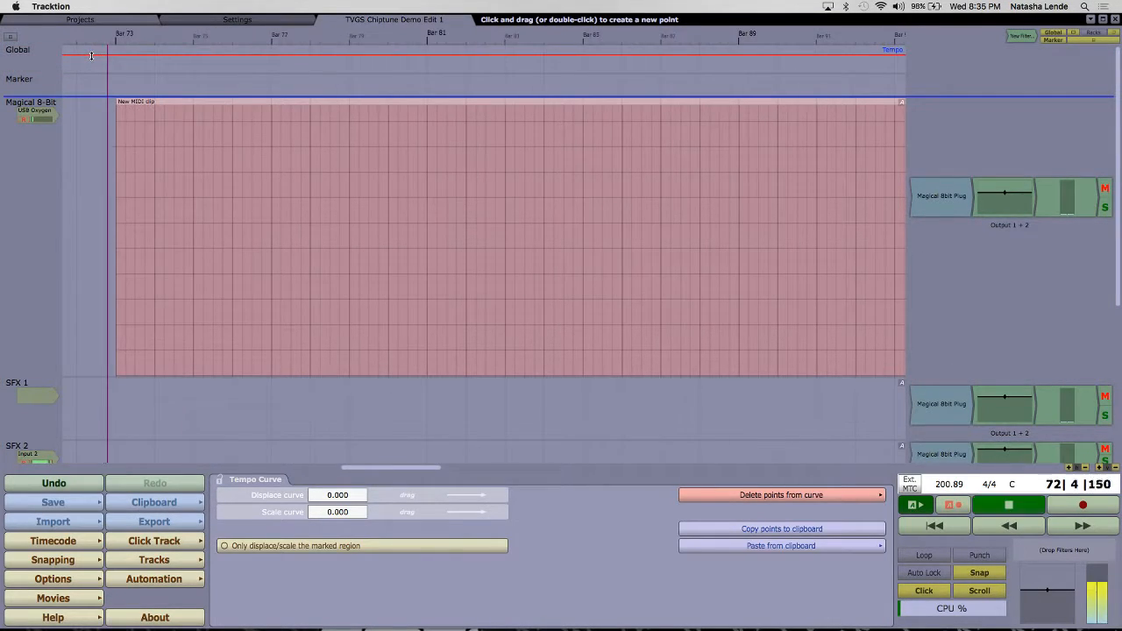
pyautogui.press('space')
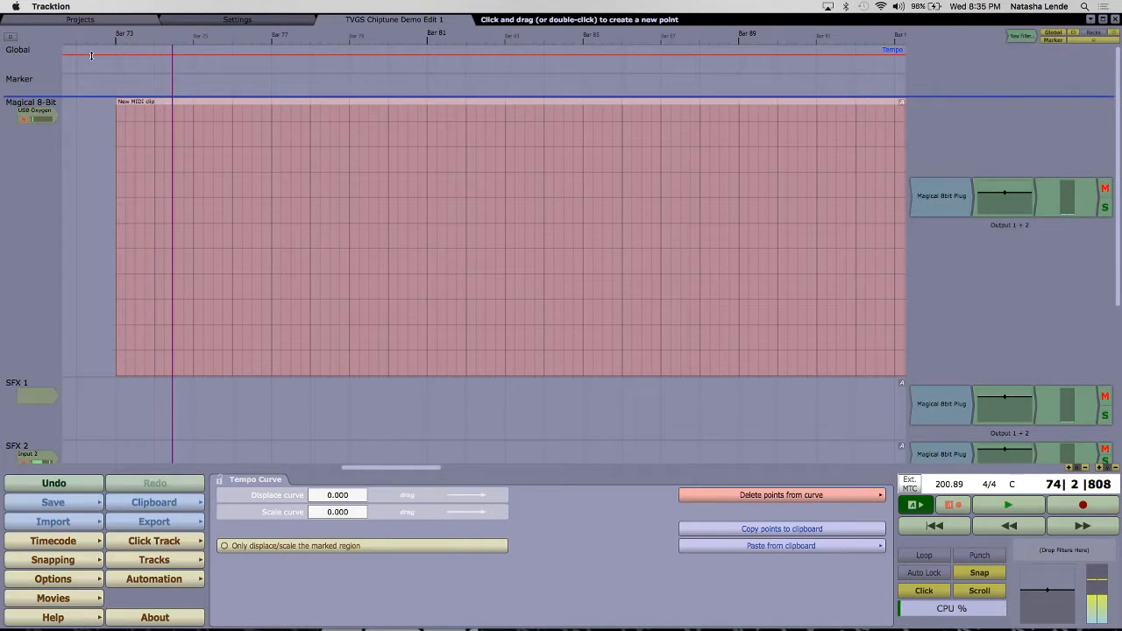
# Step: Lower the global tempo curve to 20 BPM and play a short stretch of the metronome
pyautogui.moveTo(91, 56); pyautogui.dragTo(97, 77)
pyautogui.press('space')
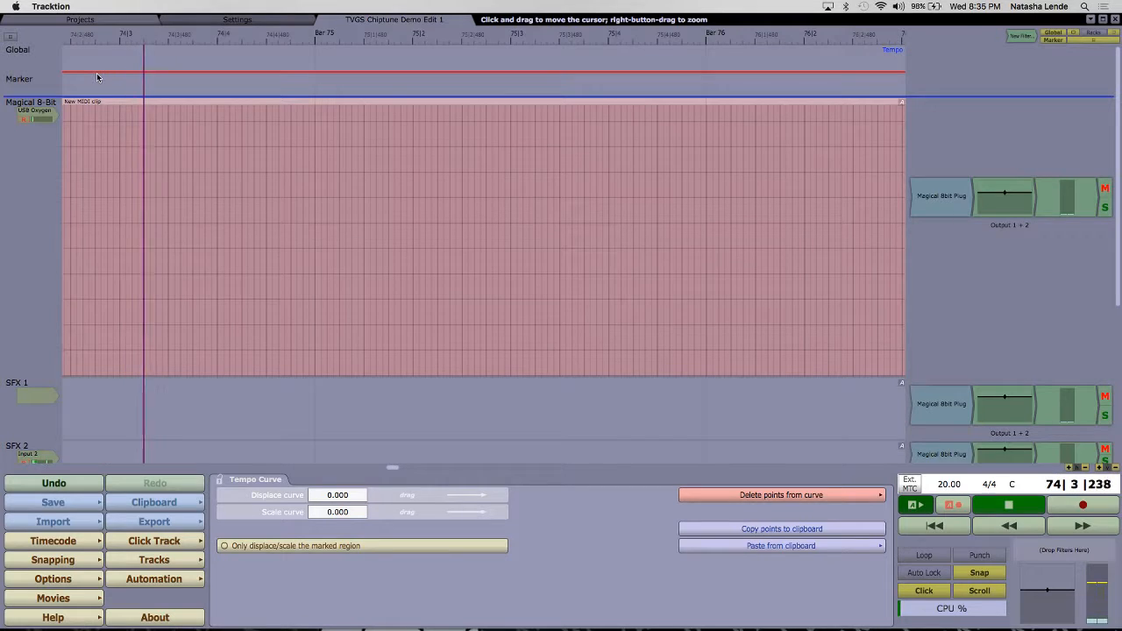
pyautogui.press('space')
pyautogui.hscroll(-3, 98, 77)
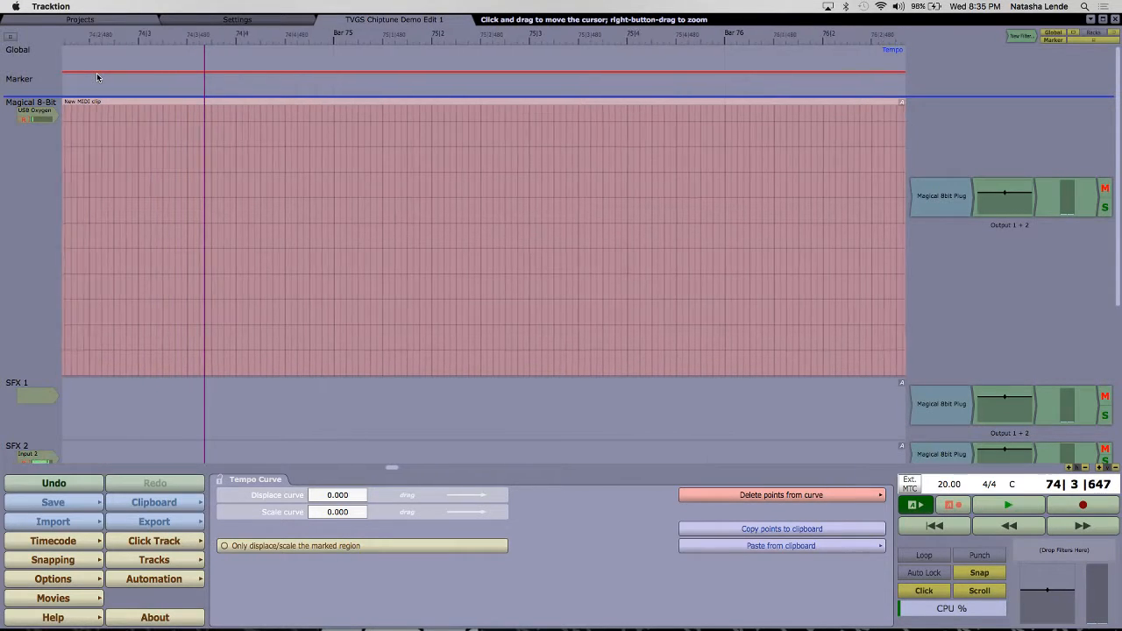
# Step: Set the global tempo to 132 BPM and bring the start of the MIDI clip at bar 73 back into view
pyautogui.moveTo(113, 71)
pyautogui.mouseDown()
pyautogui.moveTo(112, 82)
pyautogui.moveTo(114, 58)
pyautogui.mouseUp()
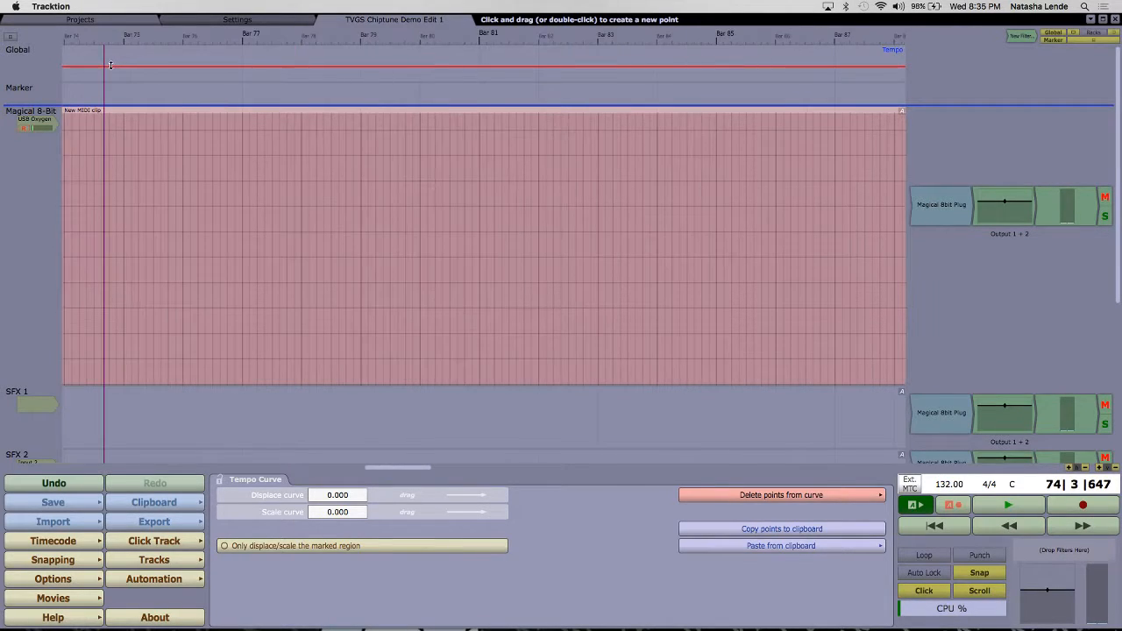
pyautogui.click(531, 276)
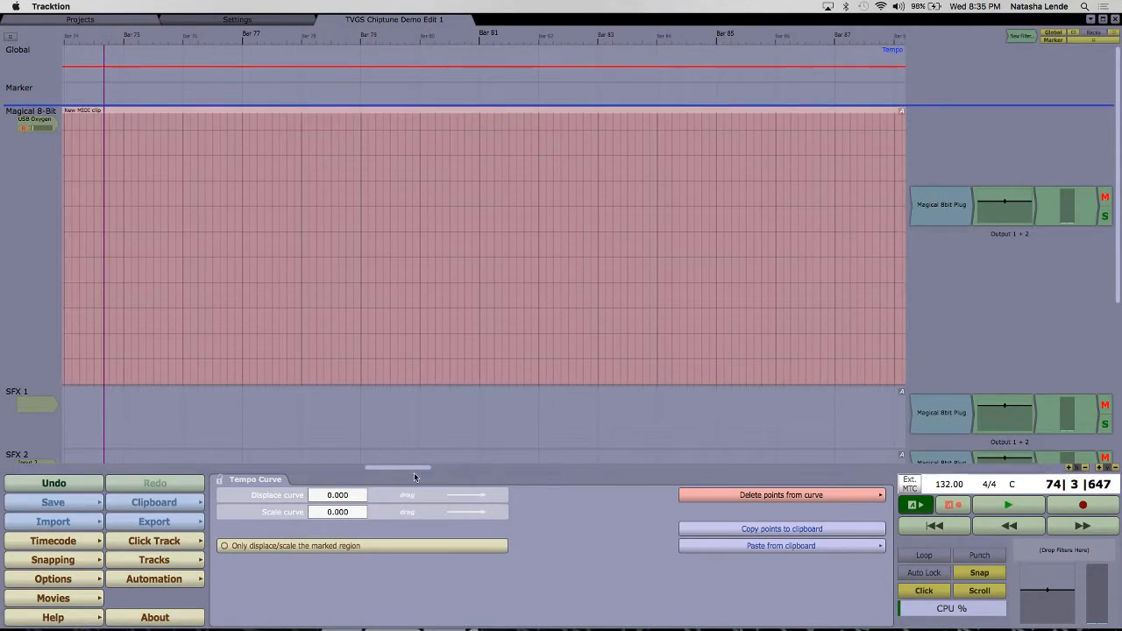
pyautogui.moveTo(409, 467); pyautogui.dragTo(375, 470)
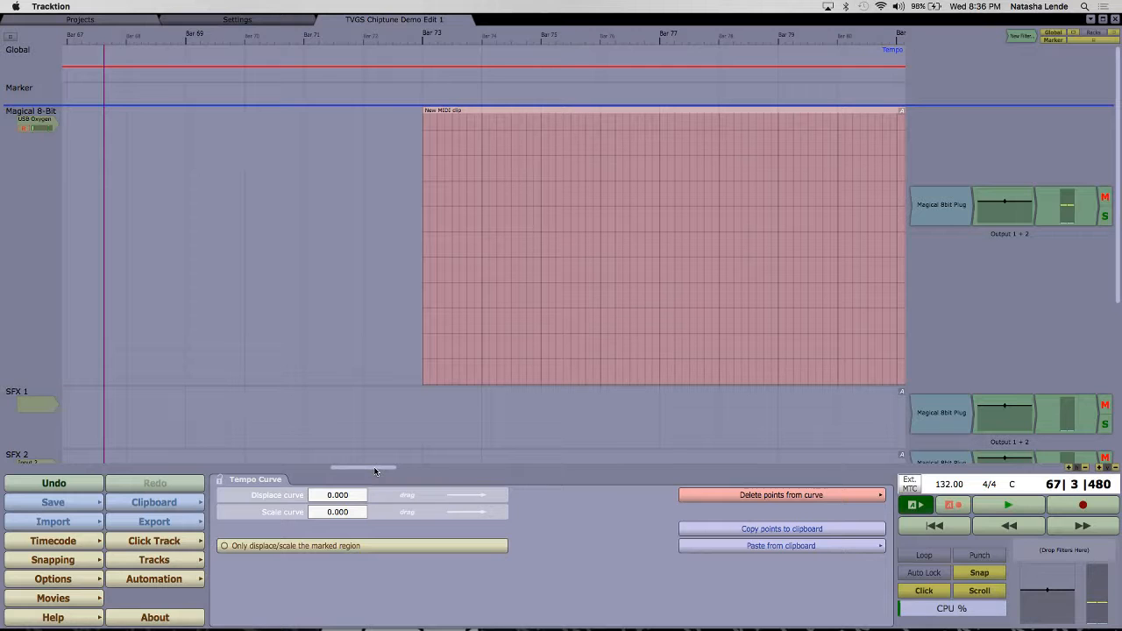
pyautogui.click(461, 176)
pyautogui.hscroll(5, 394, 206)
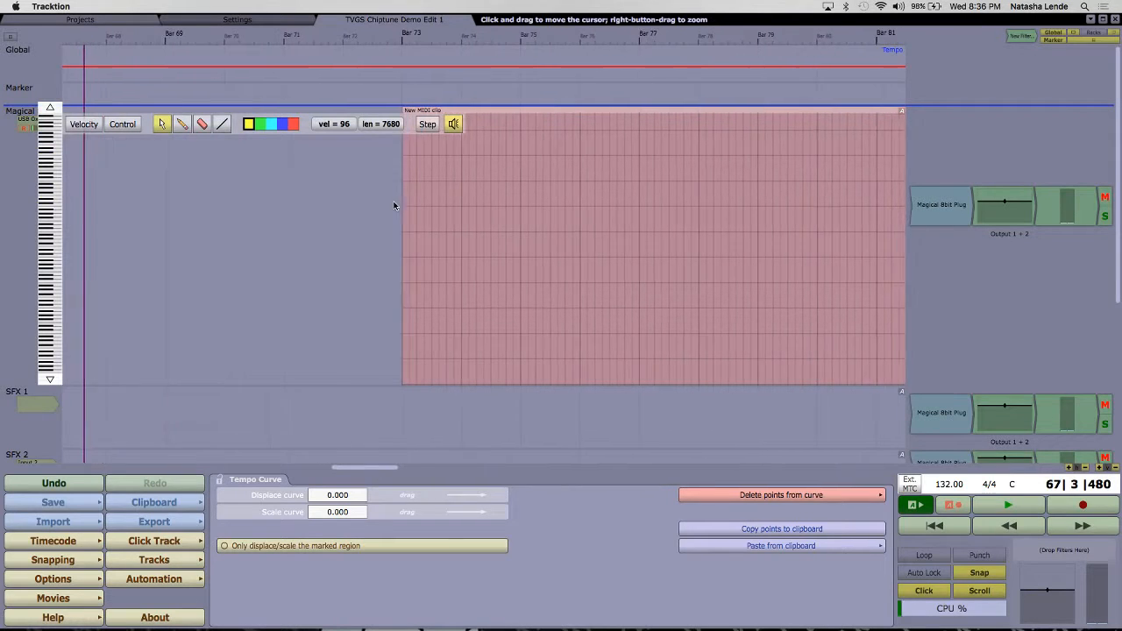
pyautogui.hscroll(1, 394, 206)
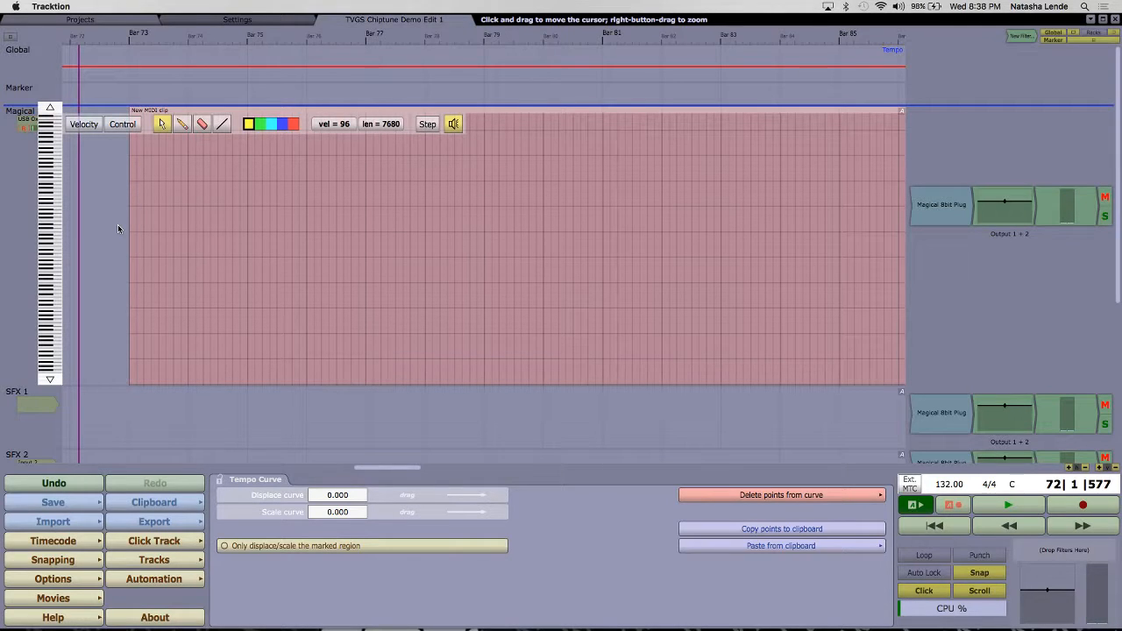
# Step: In the Magical 8-Bit track's Magical 8bit Plug, set OscKind to Noise, Decay to 0.081 seconds and SusLevel to 0.0
pyautogui.doubleClick(926, 204)
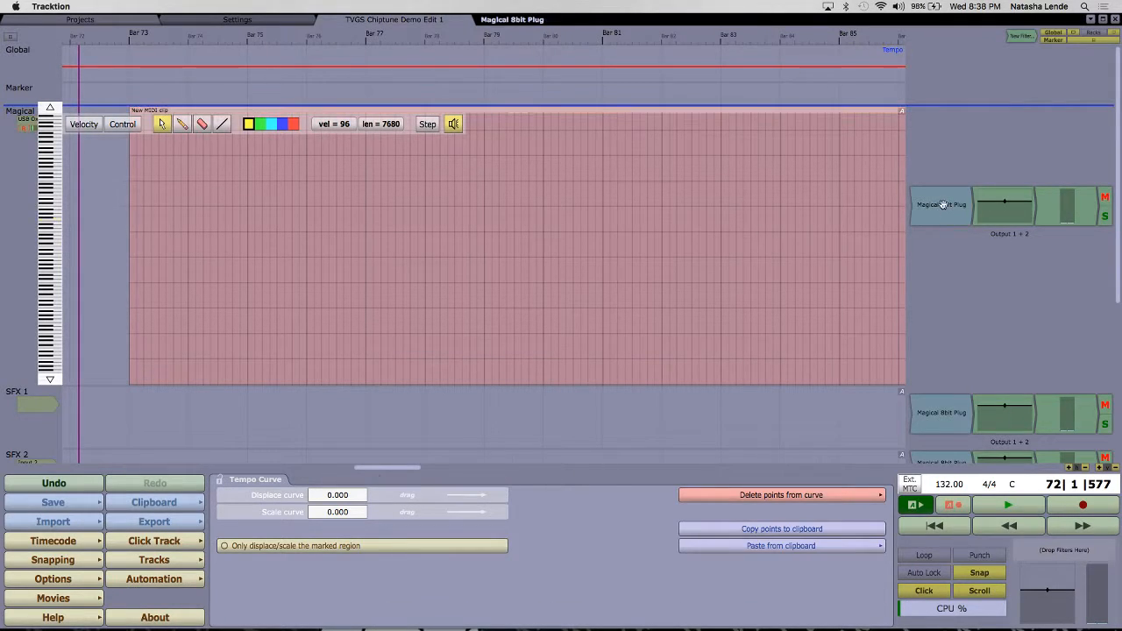
pyautogui.moveTo(618, 155); pyautogui.dragTo(644, 129)
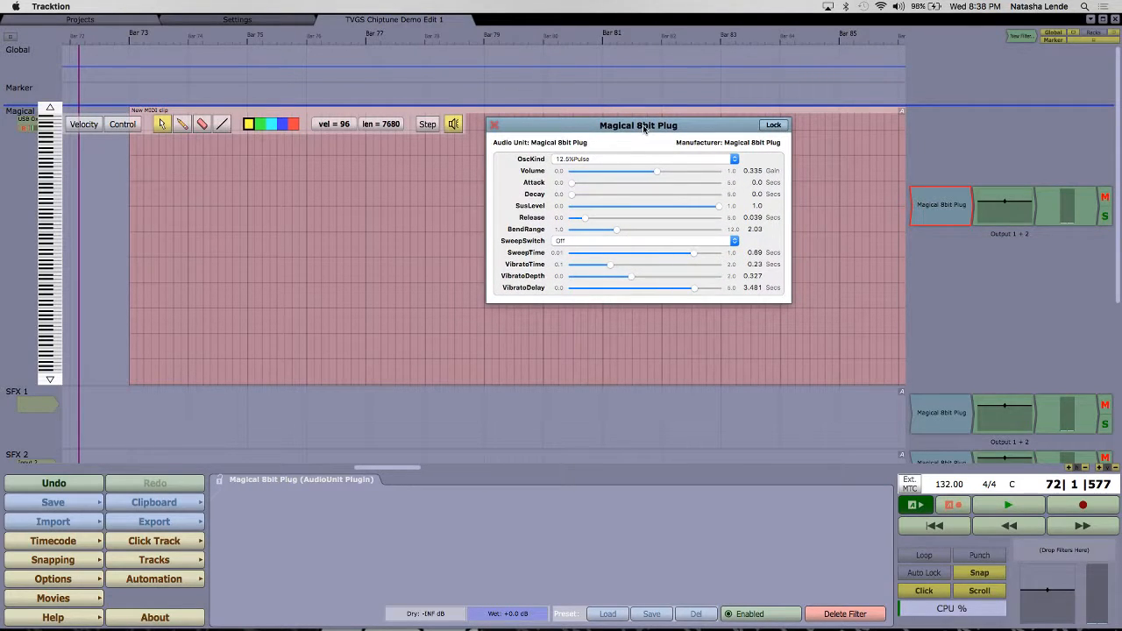
pyautogui.click(603, 162)
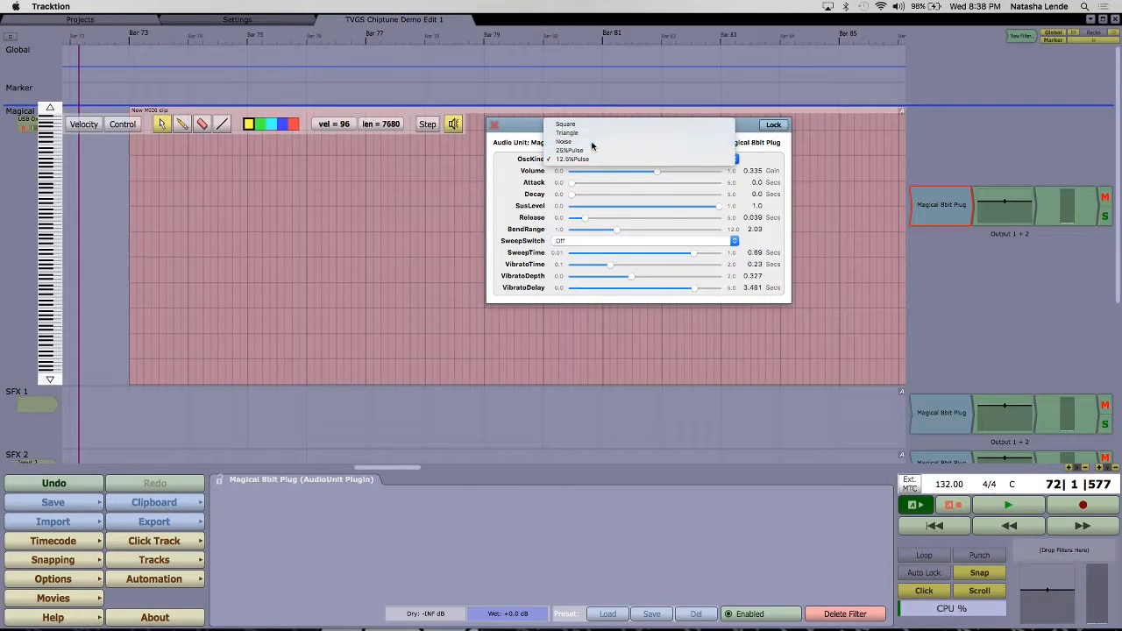
pyautogui.click(592, 143)
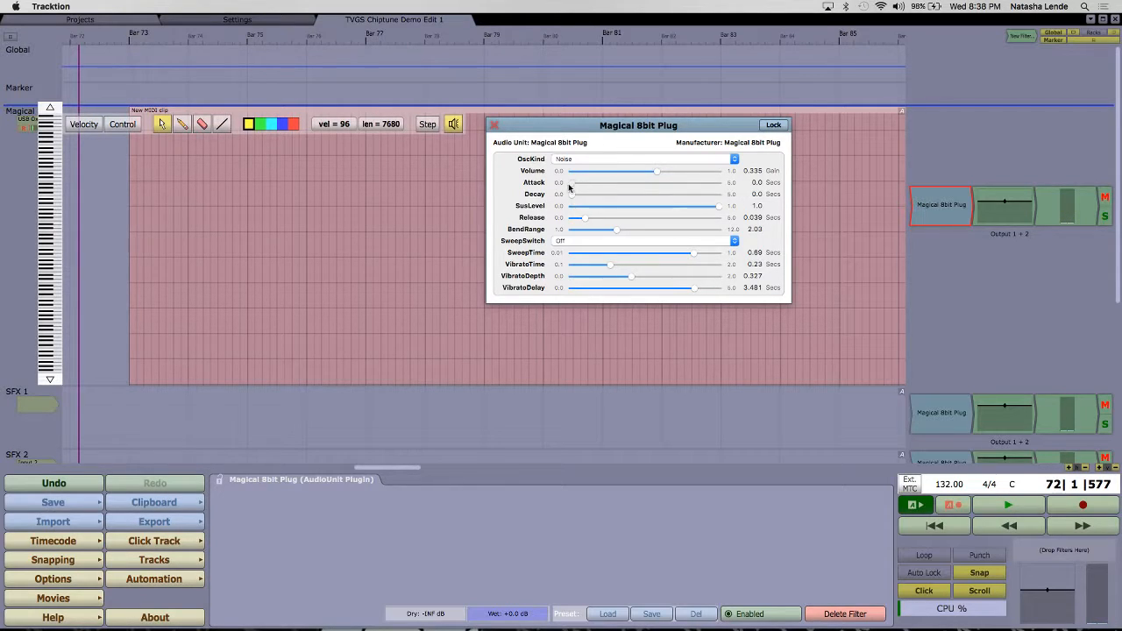
pyautogui.moveTo(572, 195); pyautogui.dragTo(610, 197)
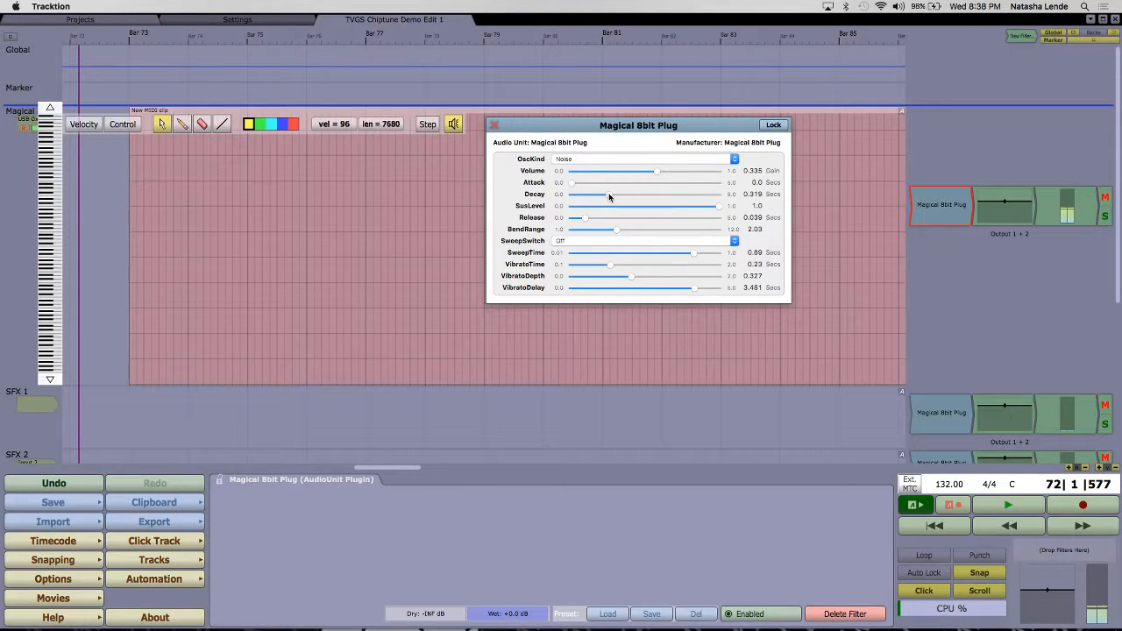
pyautogui.moveTo(719, 206); pyautogui.dragTo(591, 198)
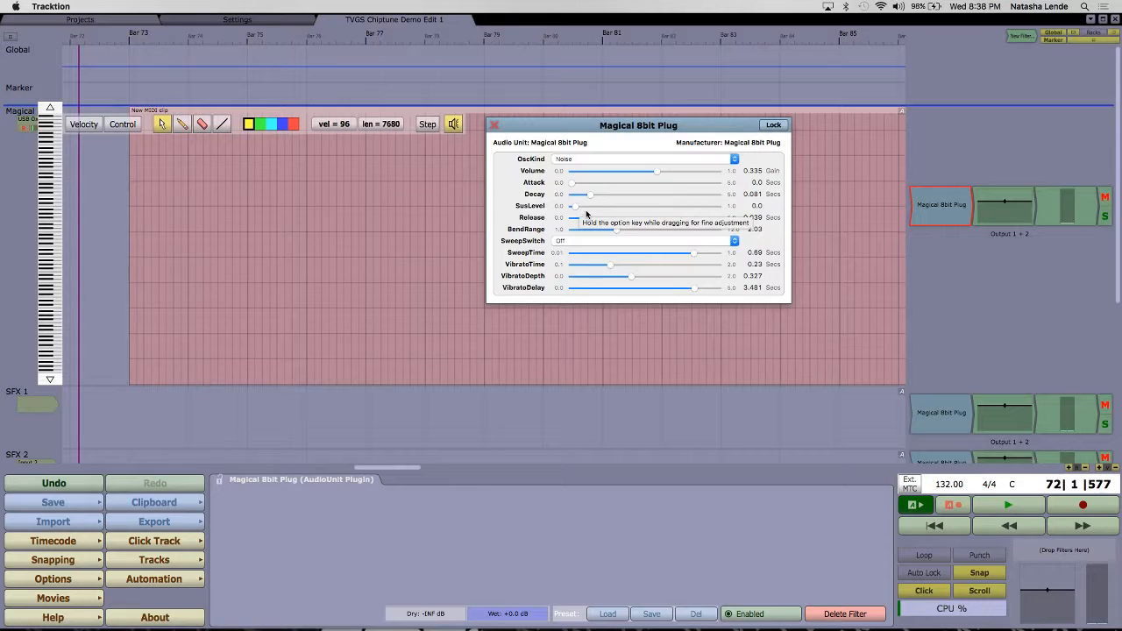
pyautogui.doubleClick(17, 209)
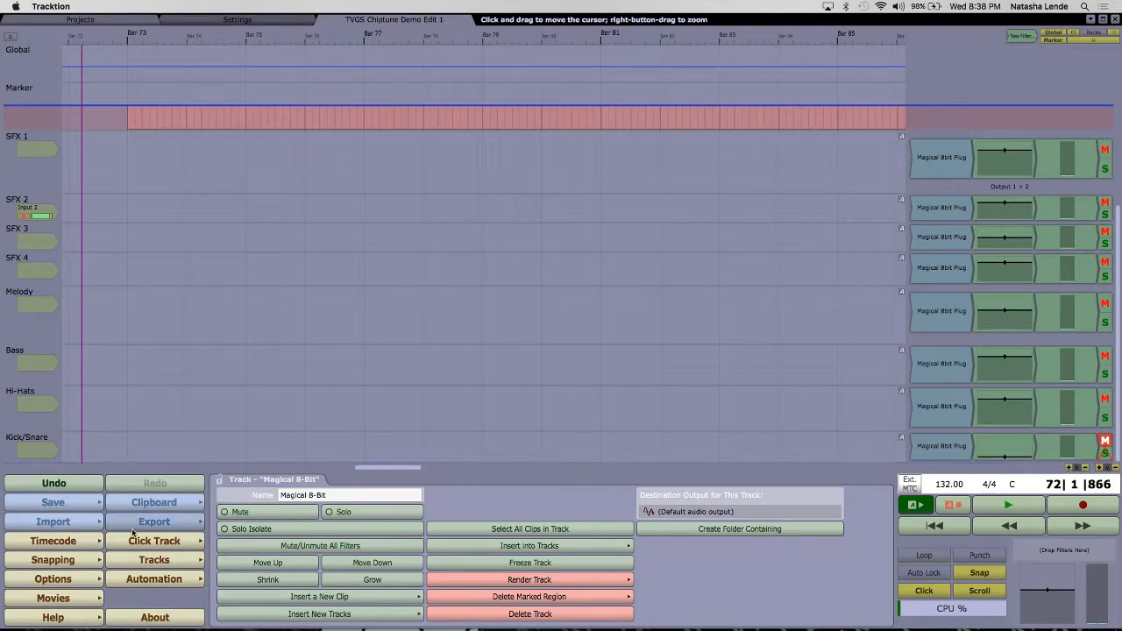
pyautogui.click(163, 563)
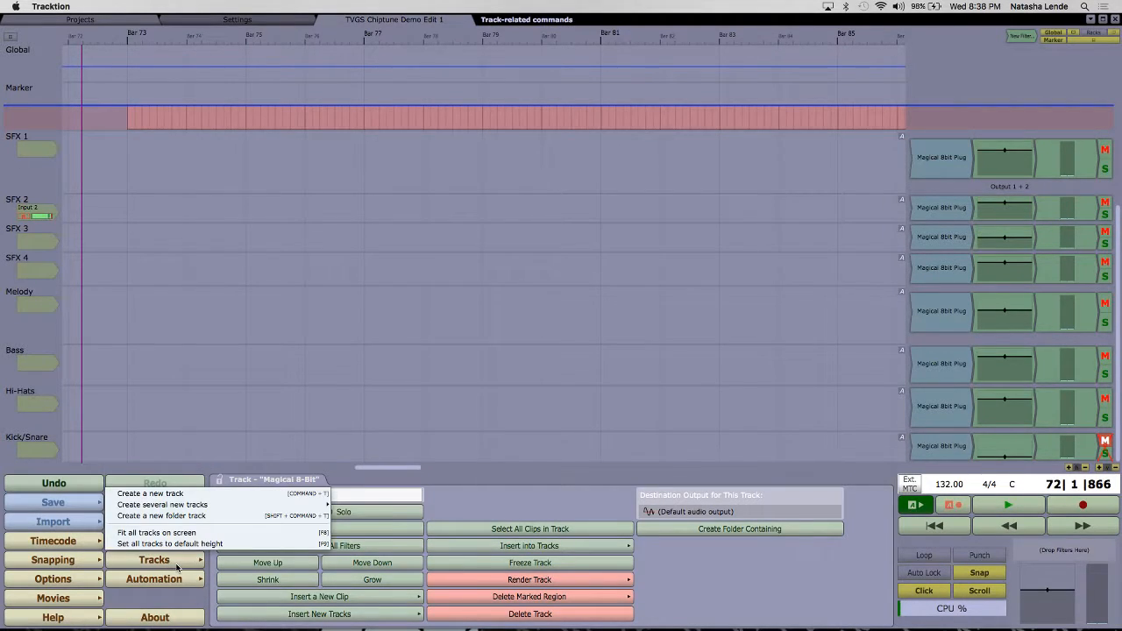
pyautogui.click(25, 111)
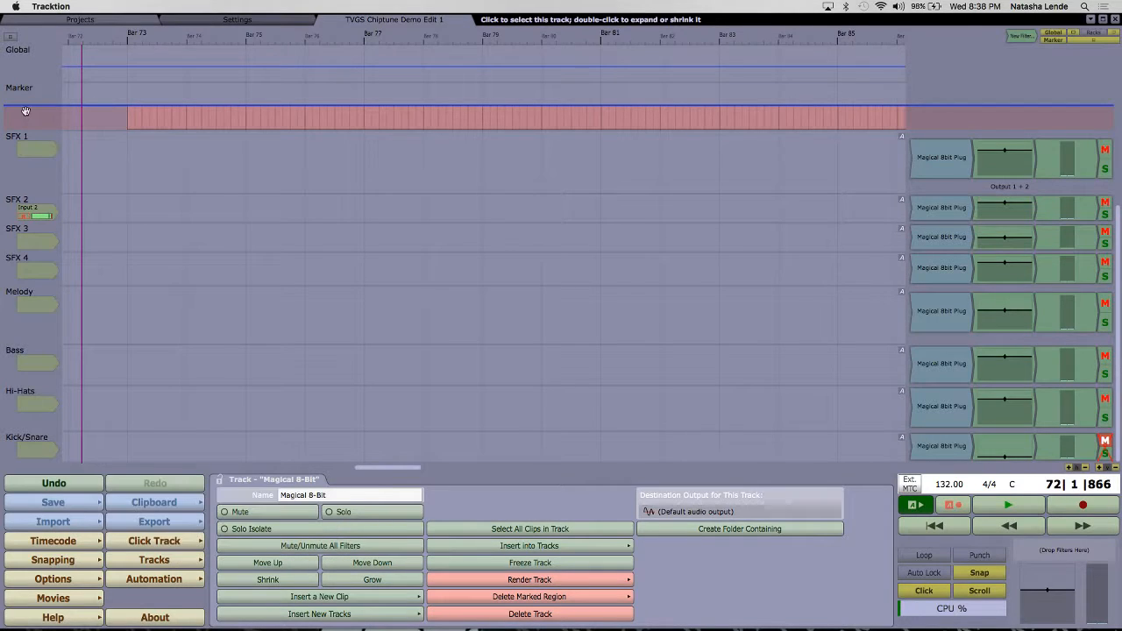
pyautogui.click(508, 240)
pyautogui.scroll(10, 508, 240)
pyautogui.click(673, 241)
pyautogui.hscroll(-2, 673, 241)
pyautogui.scroll(-5, 673, 241)
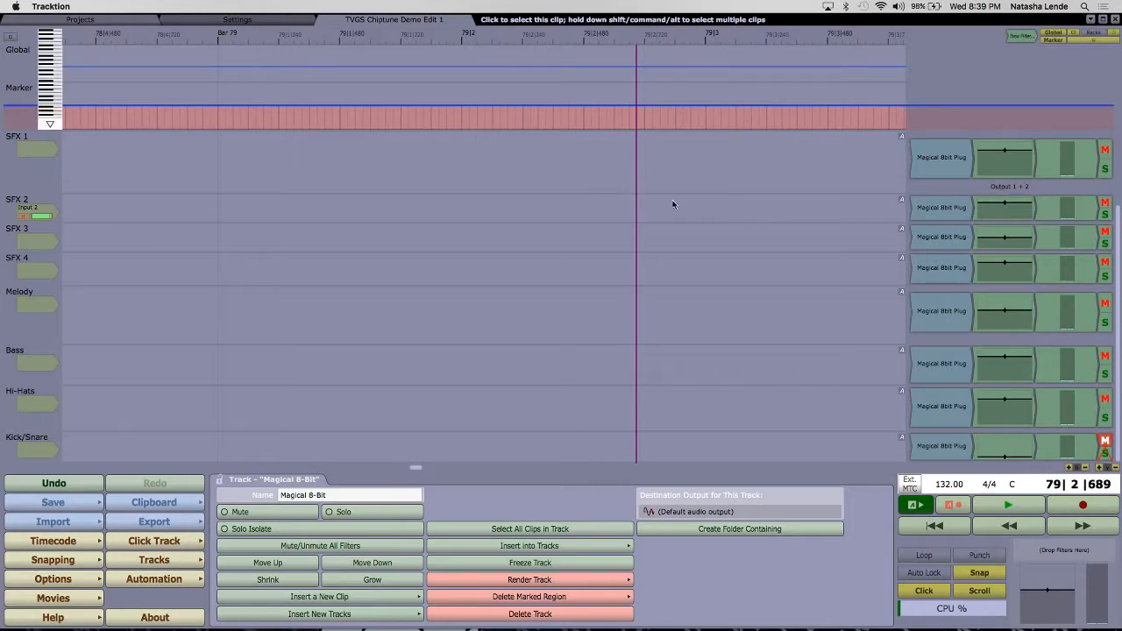
pyautogui.scroll(5, 7, 200)
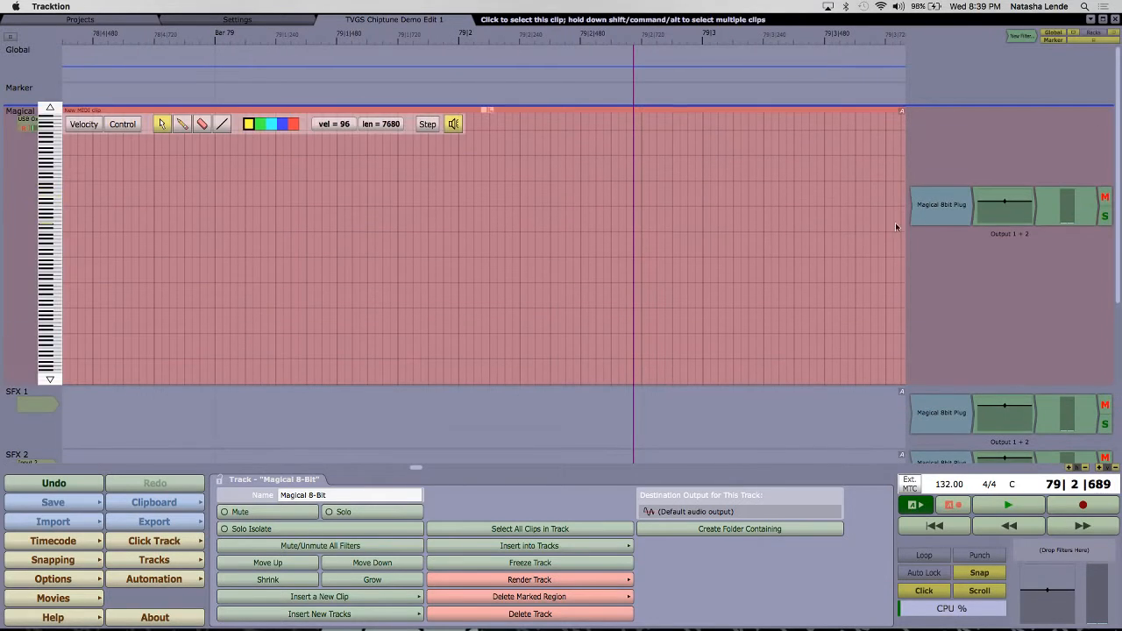
# Step: Reopen the Magical 8bit Plug settings, set Release to 0.195 seconds and Volume to 0.868, and adjust the system output volume
pyautogui.doubleClick(949, 197)
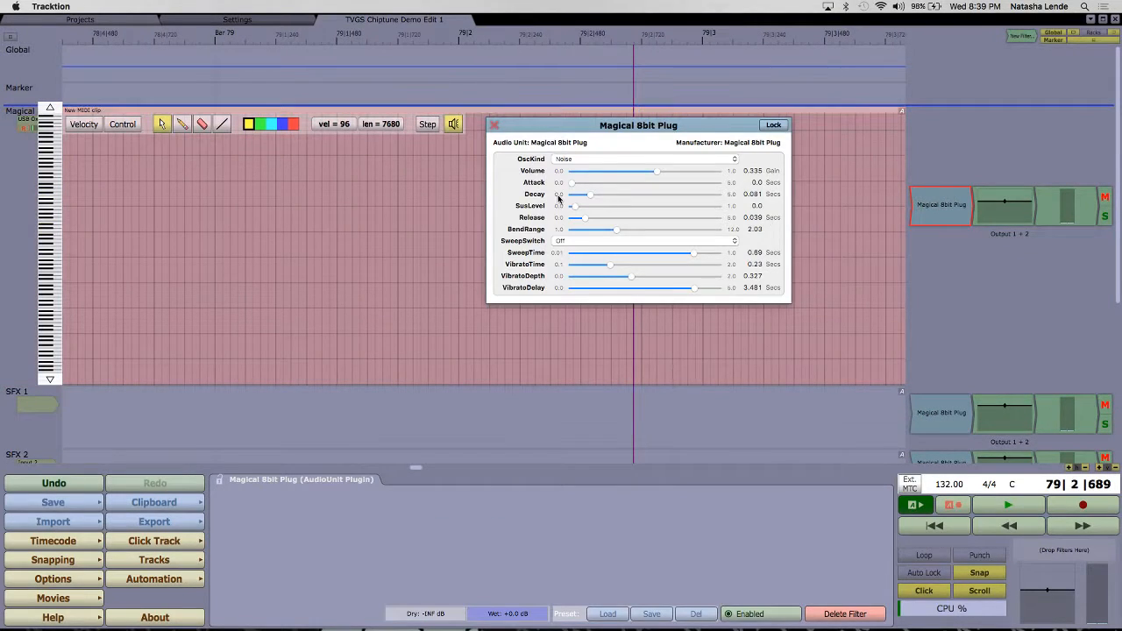
pyautogui.moveTo(585, 219); pyautogui.dragTo(602, 224)
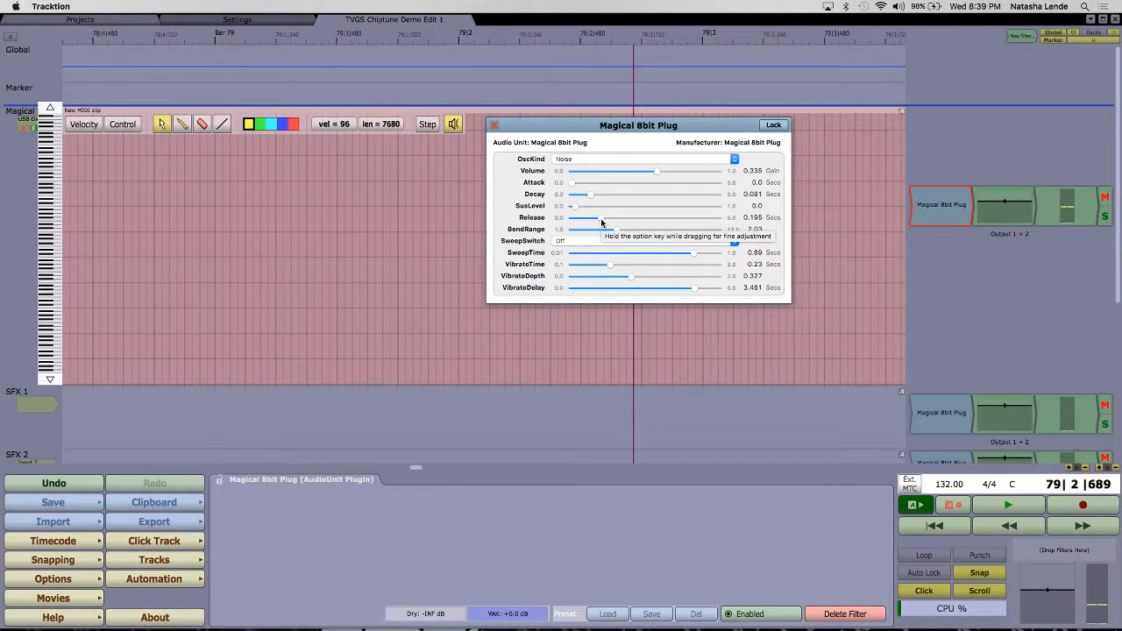
pyautogui.moveTo(656, 172); pyautogui.dragTo(709, 177)
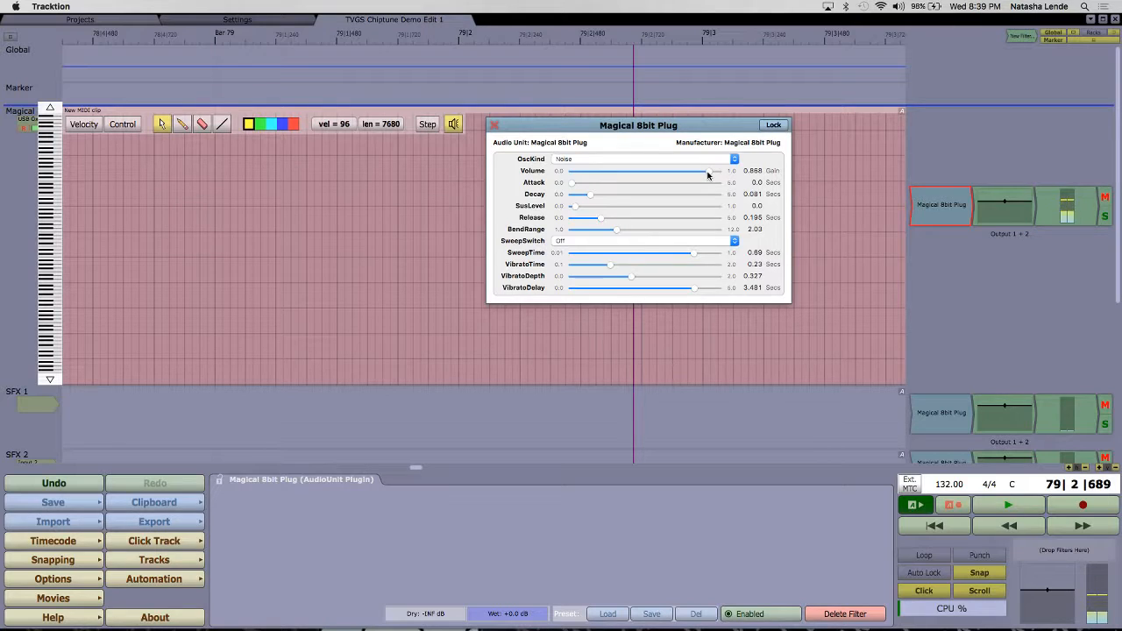
pyautogui.press('XF86AudioRaiseVolume')
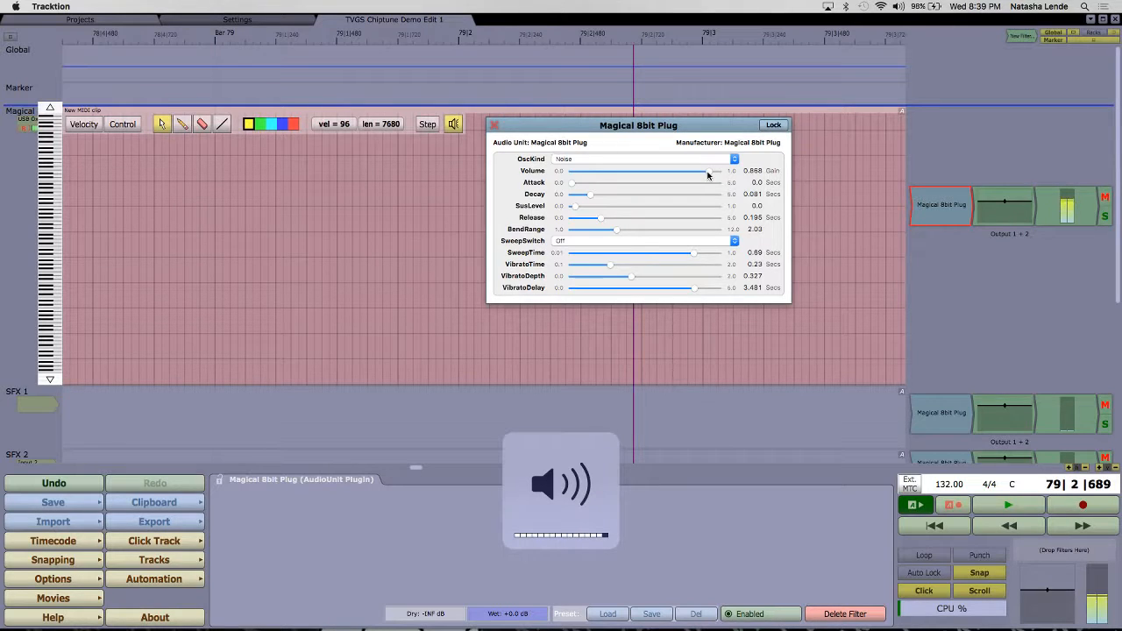
pyautogui.press('XF86AudioLowerVolume')
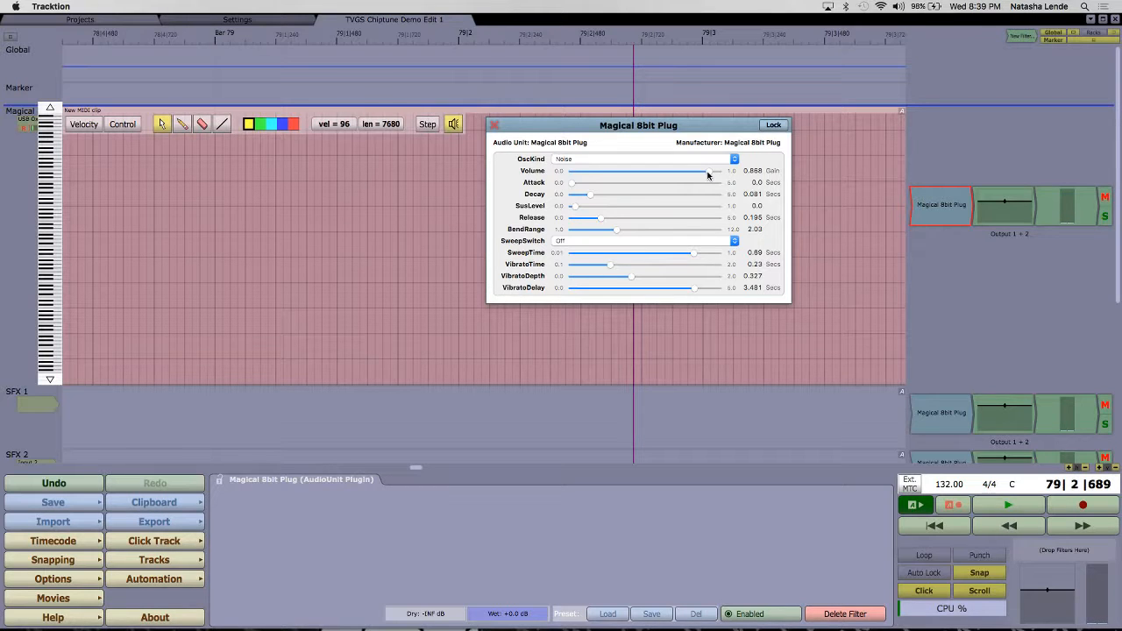
# Step: Move the plug-in window aside and extend the Magical 8-Bit track's MIDI clip so that it ends at bar 427
pyautogui.moveTo(645, 128); pyautogui.dragTo(693, 198)
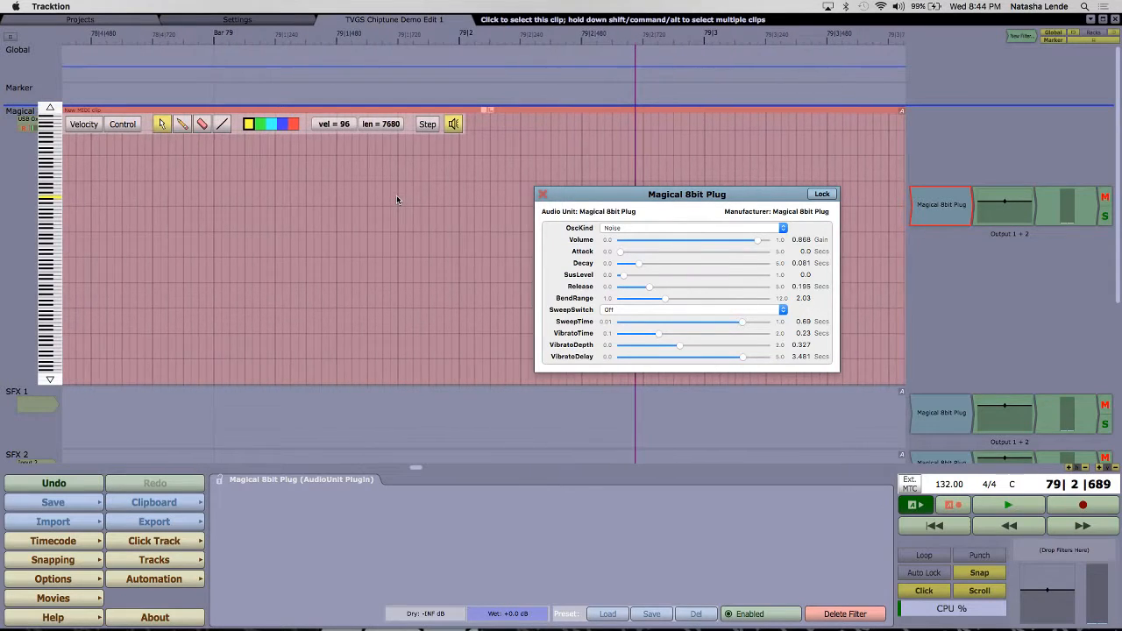
pyautogui.scroll(-5, 396, 200)
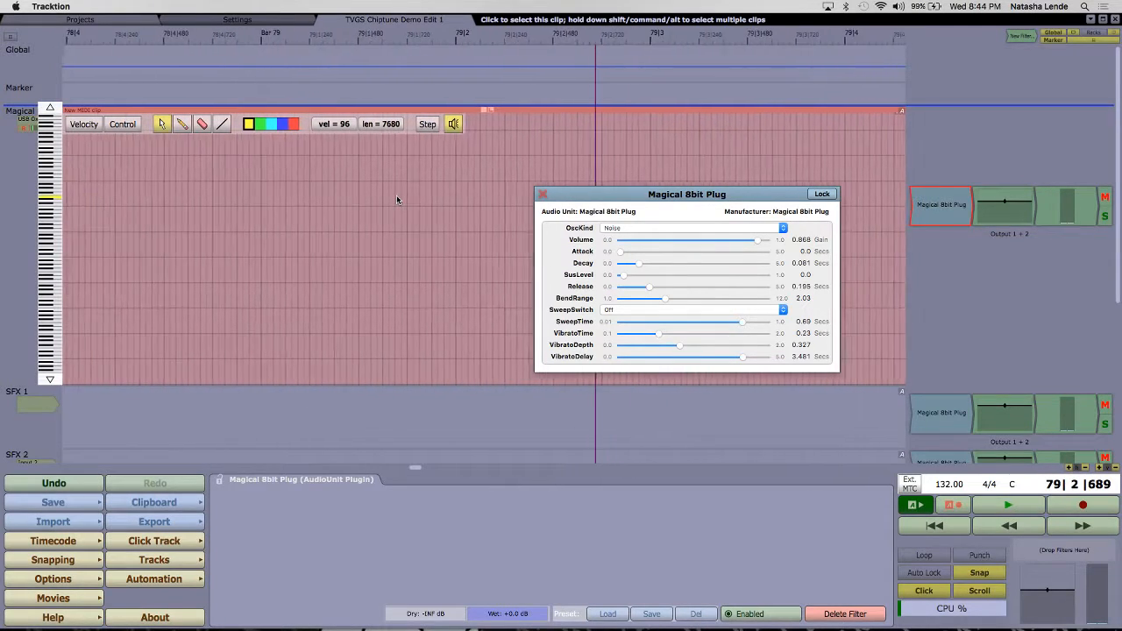
pyautogui.scroll(-10, 397, 200)
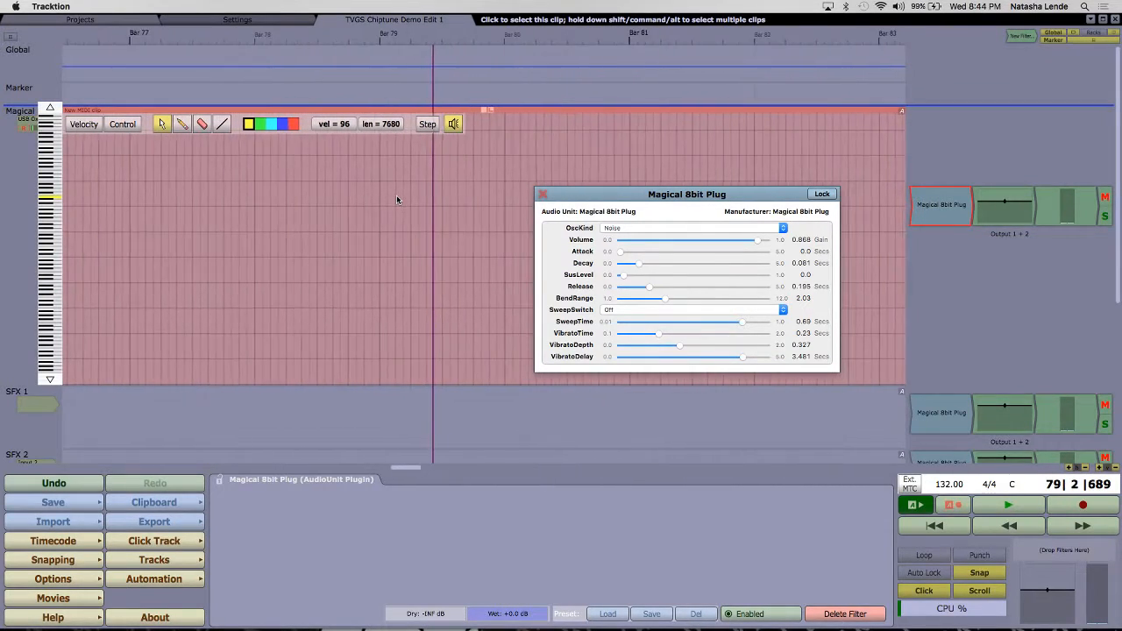
pyautogui.scroll(-2, 396, 199)
pyautogui.scroll(-5, 491, 216)
pyautogui.hscroll(5, 490, 214)
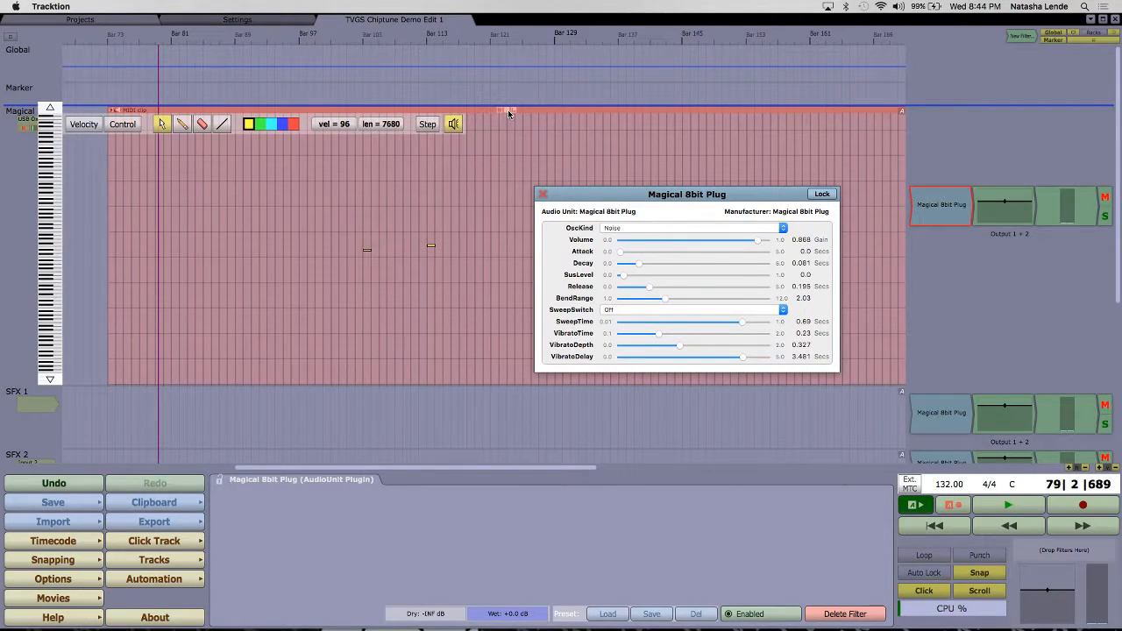
pyautogui.click(515, 111)
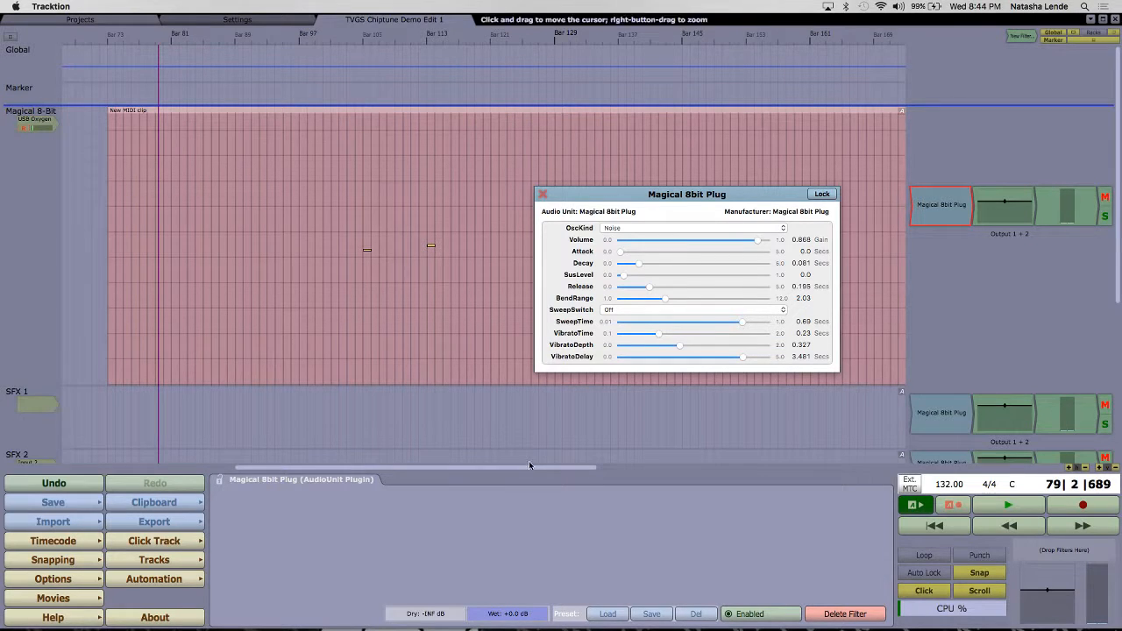
pyautogui.moveTo(532, 471); pyautogui.dragTo(807, 444)
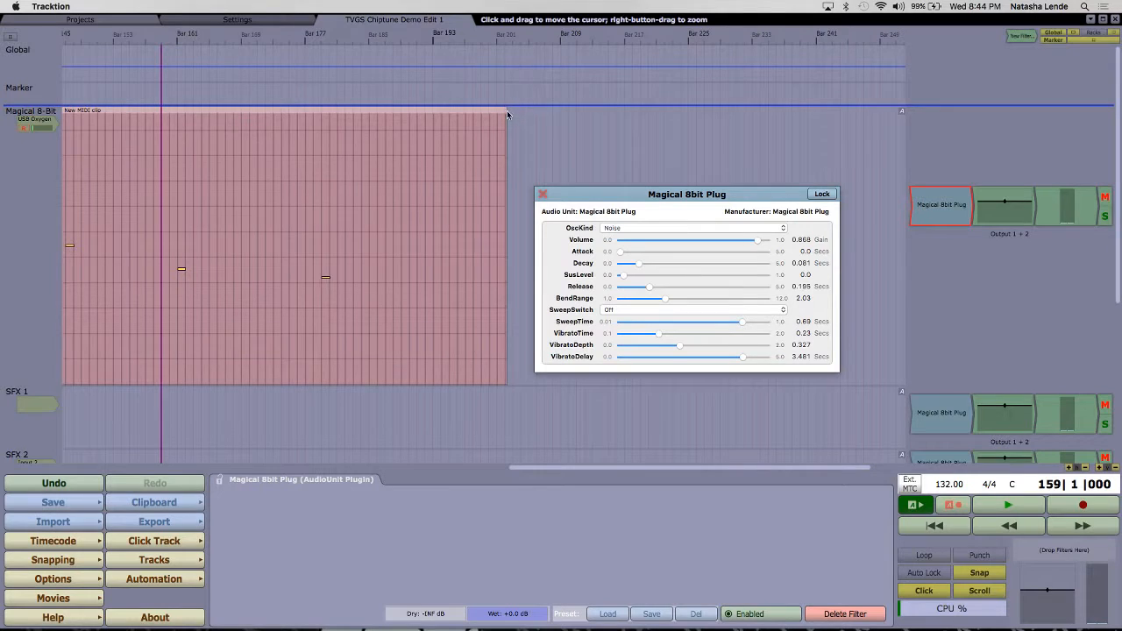
pyautogui.moveTo(504, 111); pyautogui.dragTo(1083, 134)
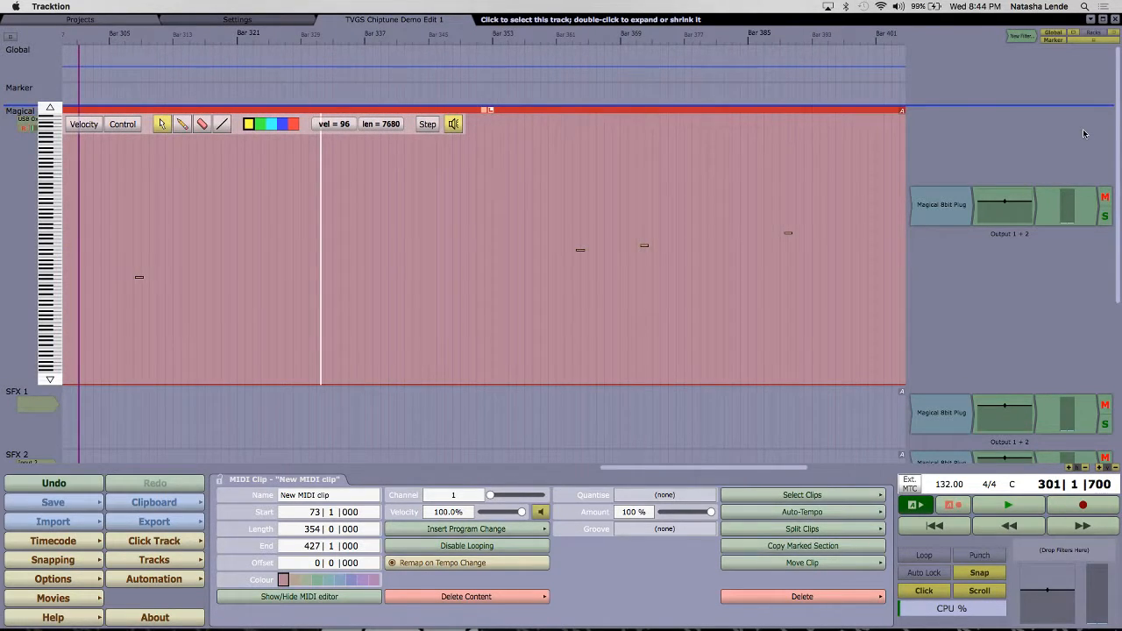
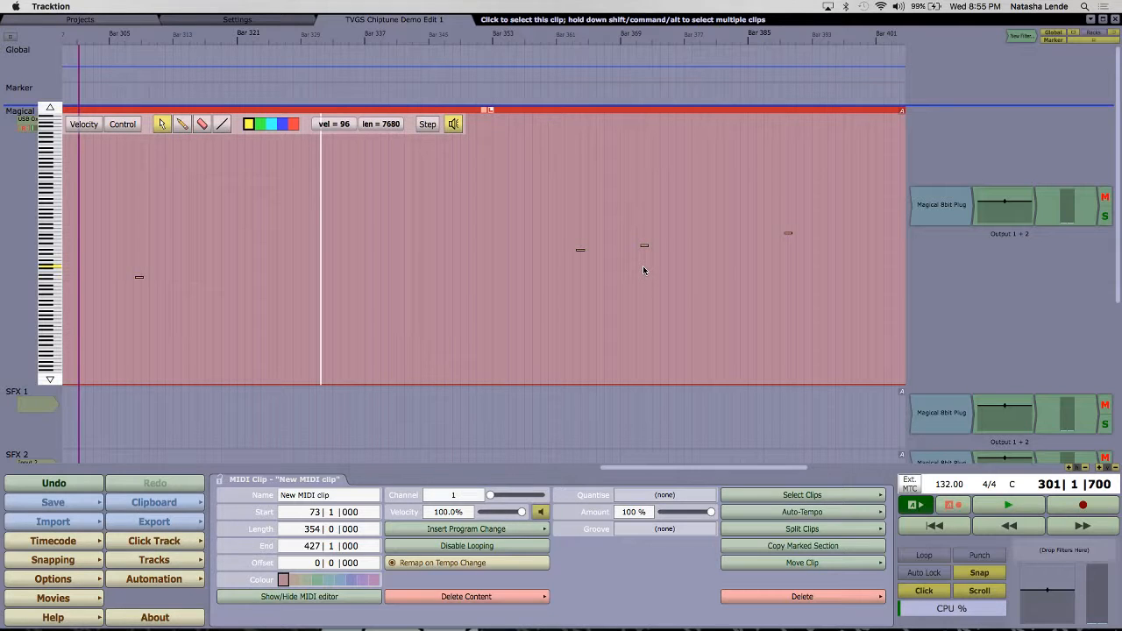
# Step: Select the Magical 8-Bit track, view the settings for rendering the edit as an uncompressed audio file, and close them without rendering
pyautogui.click(27, 220)
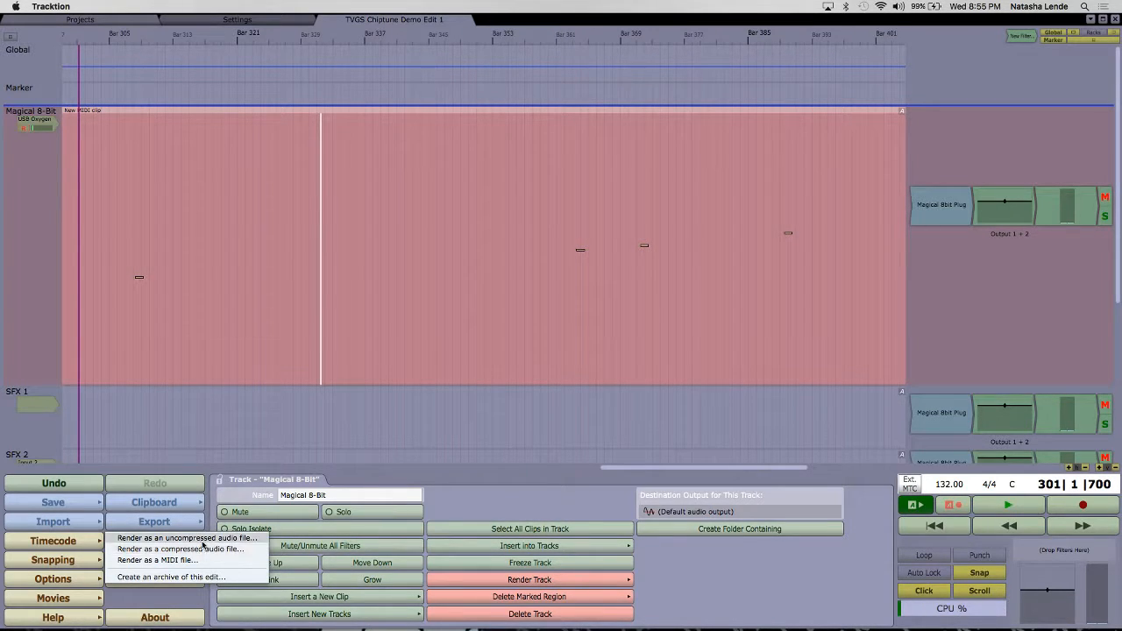
pyautogui.click(202, 540)
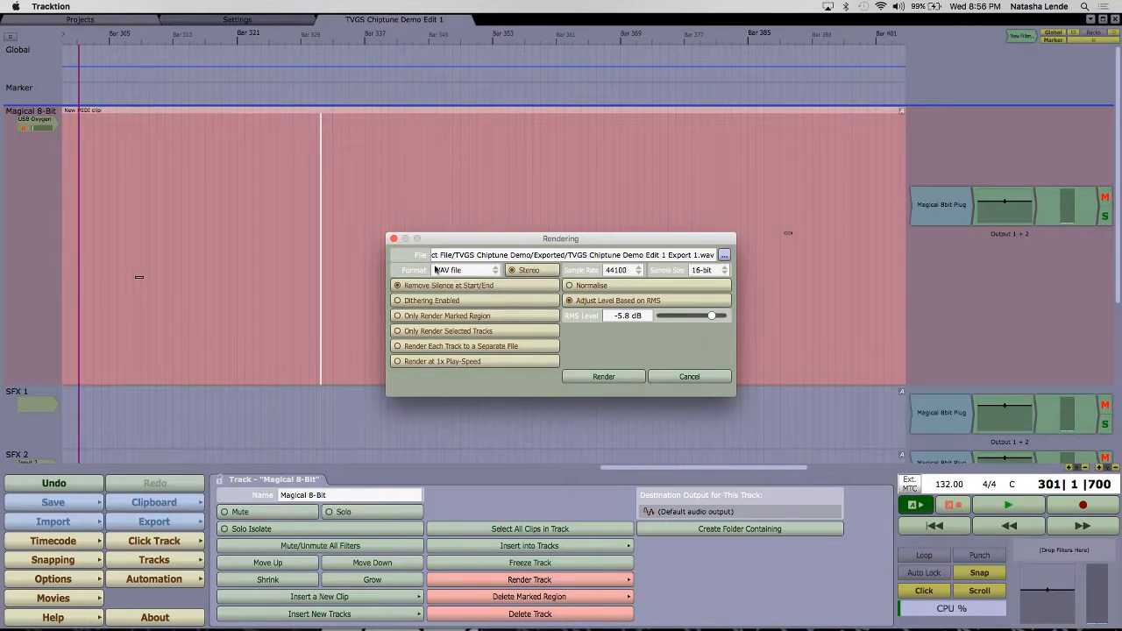
pyautogui.click(393, 240)
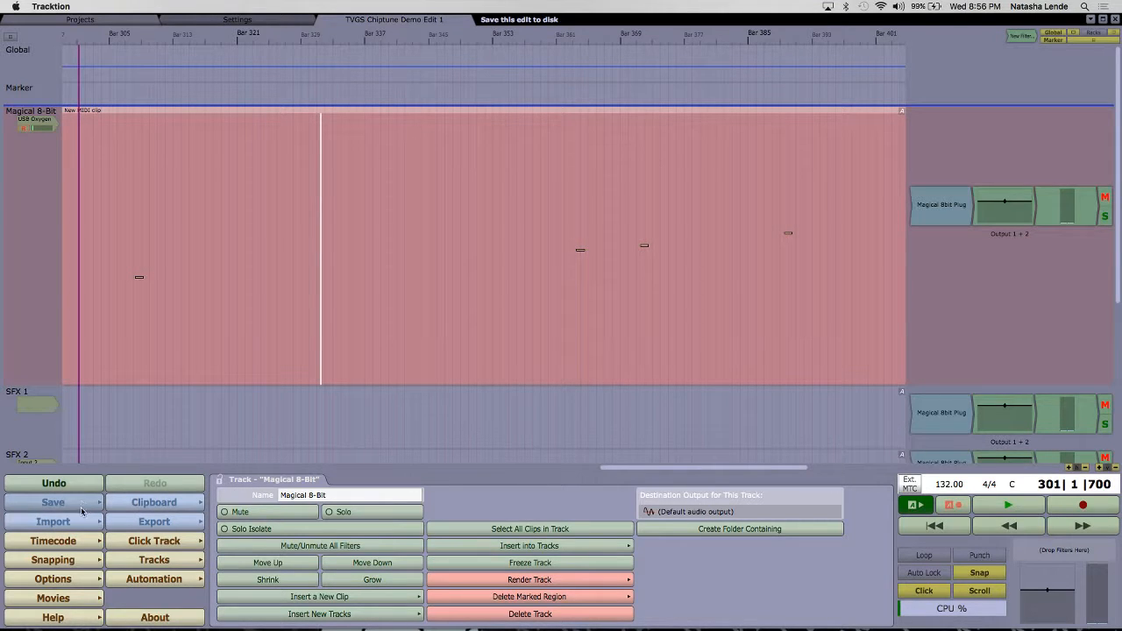
# Step: Try an uncompressed WAV render setup with level adjustment based on RMS and an RMS level of -0.8 dB, closing it without rendering
pyautogui.click(167, 522)
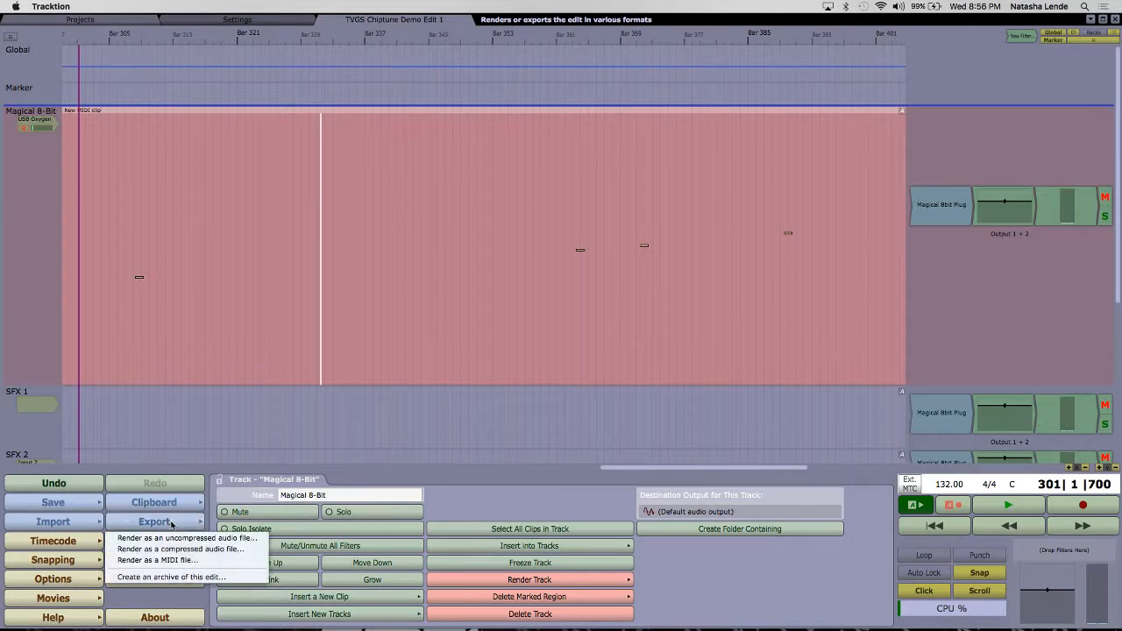
pyautogui.click(199, 541)
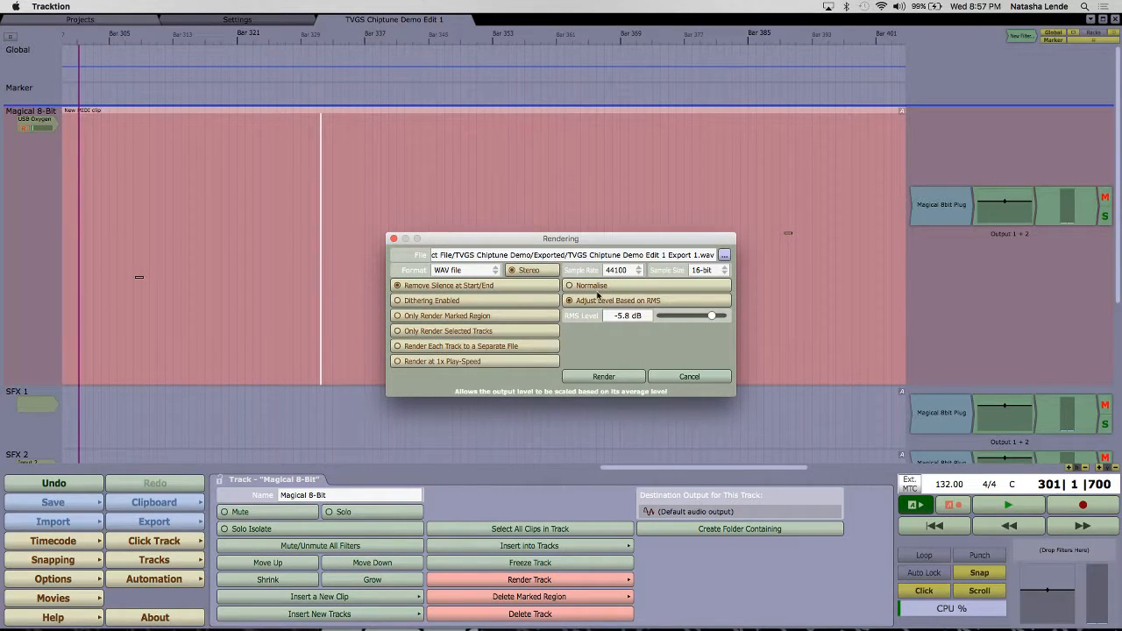
pyautogui.click(657, 301)
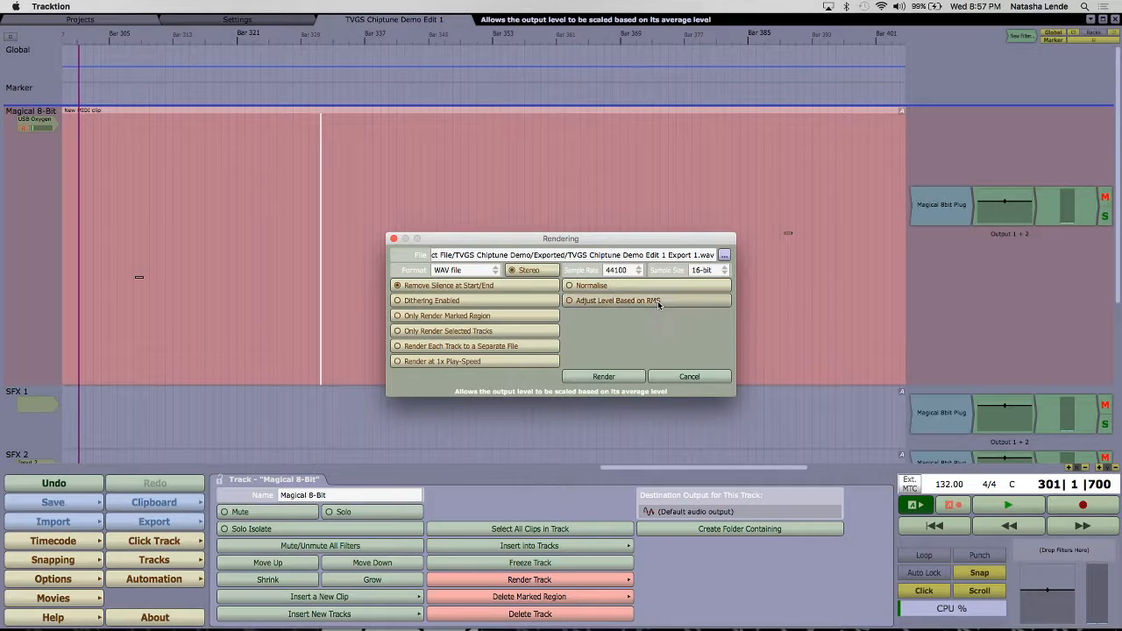
pyautogui.click(657, 300)
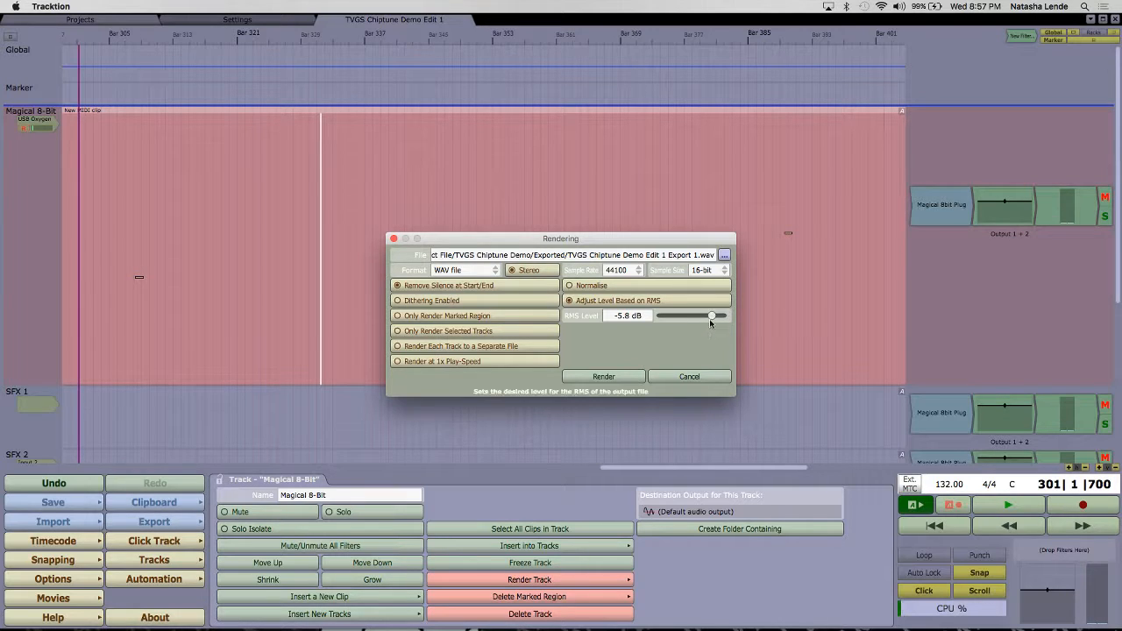
pyautogui.moveTo(704, 316); pyautogui.dragTo(718, 319)
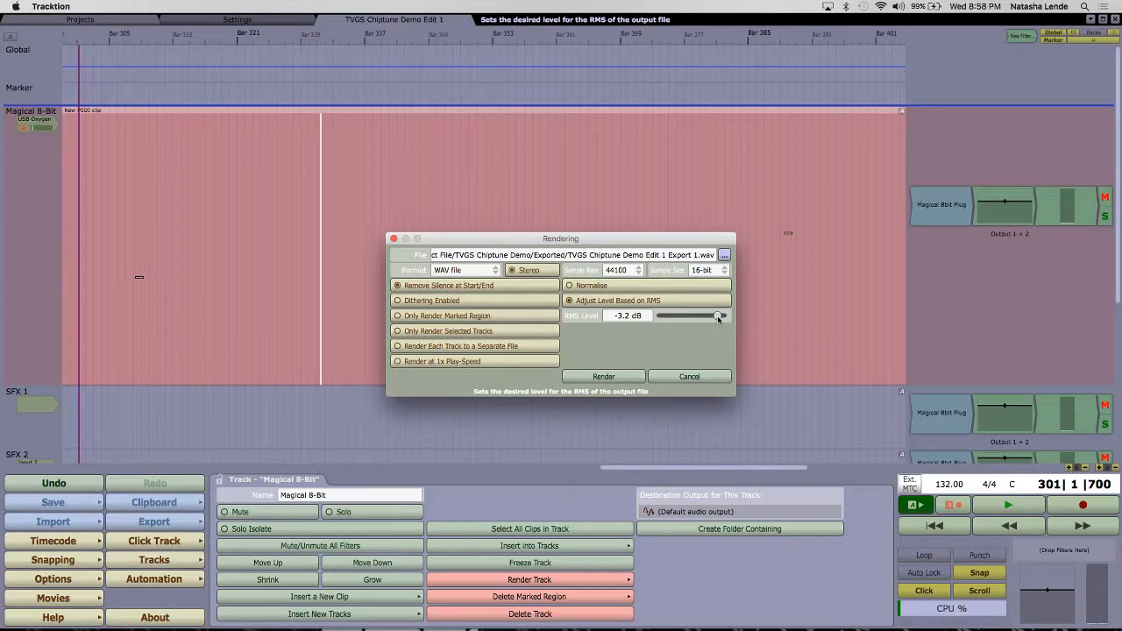
pyautogui.moveTo(723, 319); pyautogui.dragTo(723, 321)
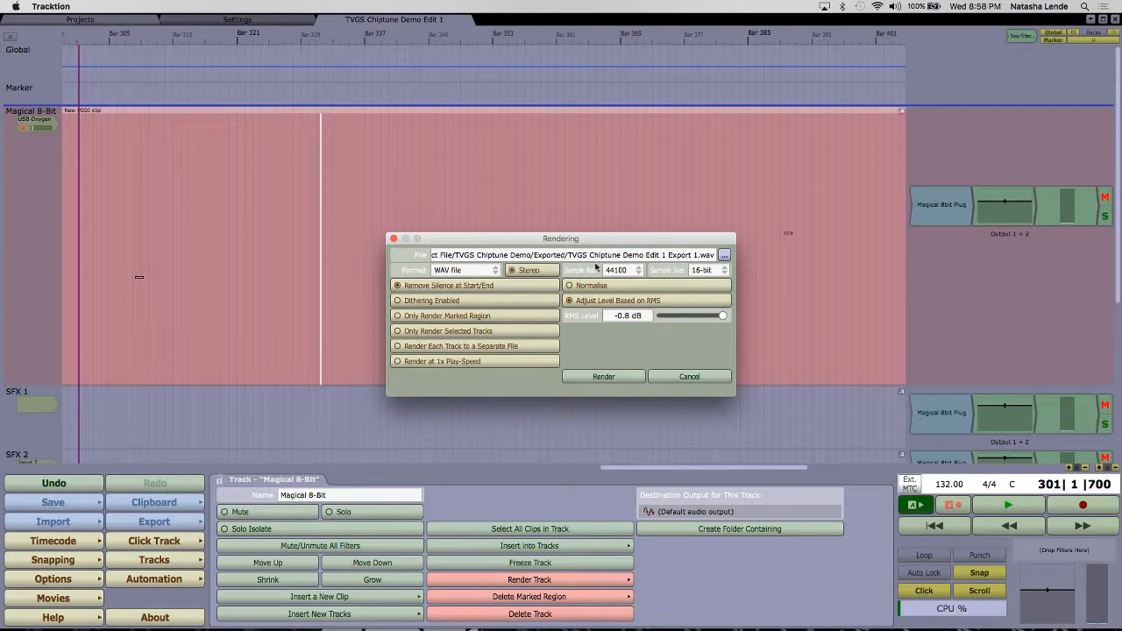
pyautogui.click(394, 239)
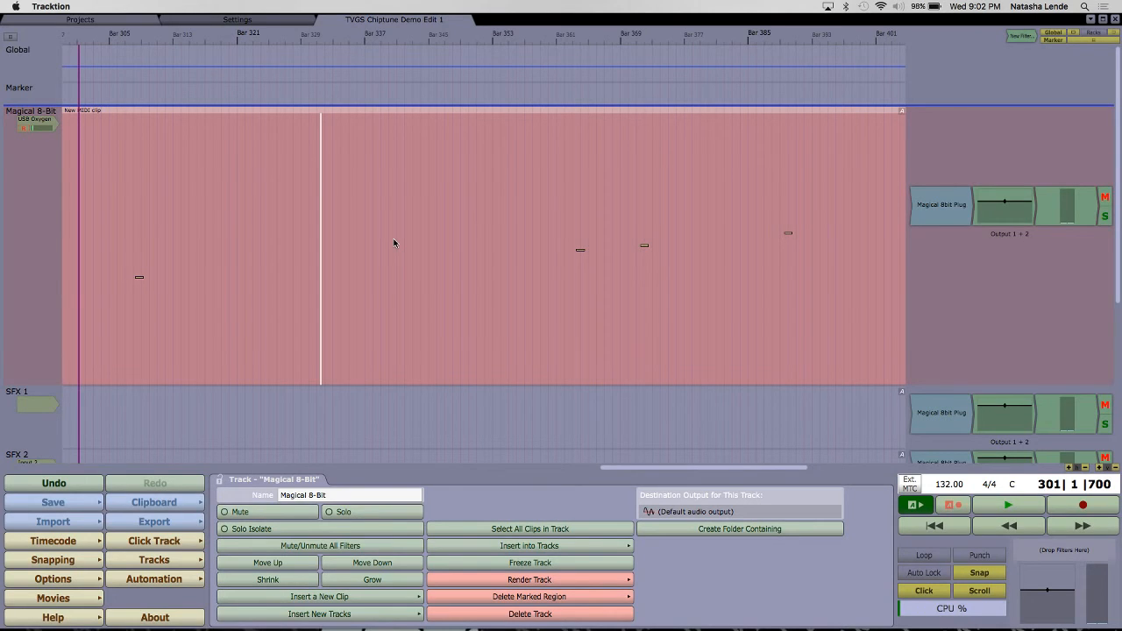
# Step: Bring up the Dock to switch to another application
pyautogui.moveTo(779, 627)
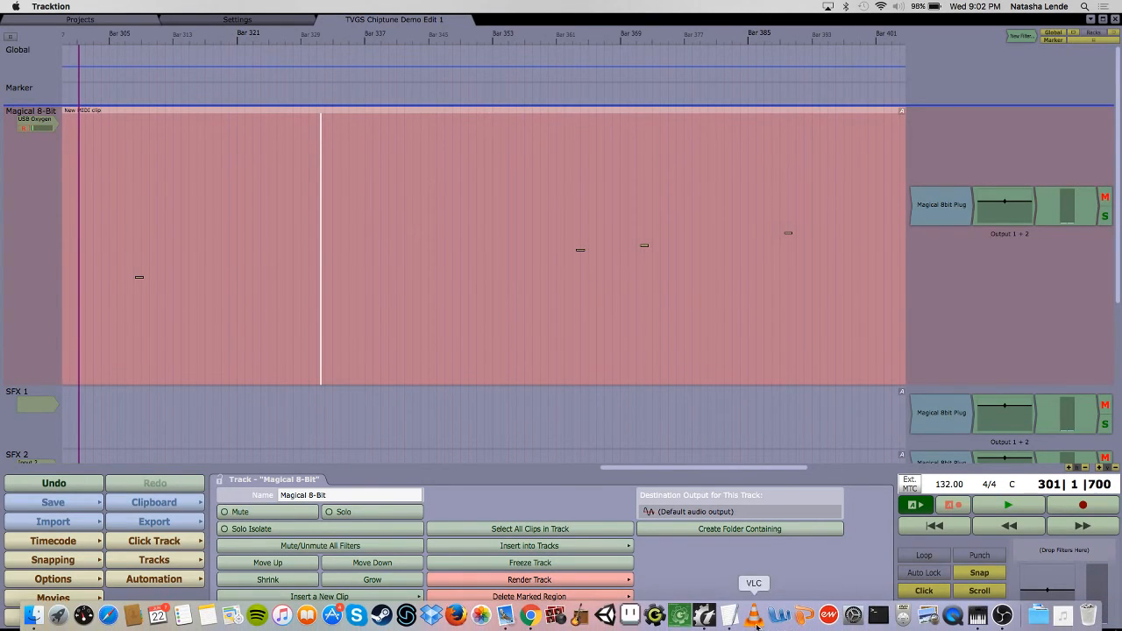